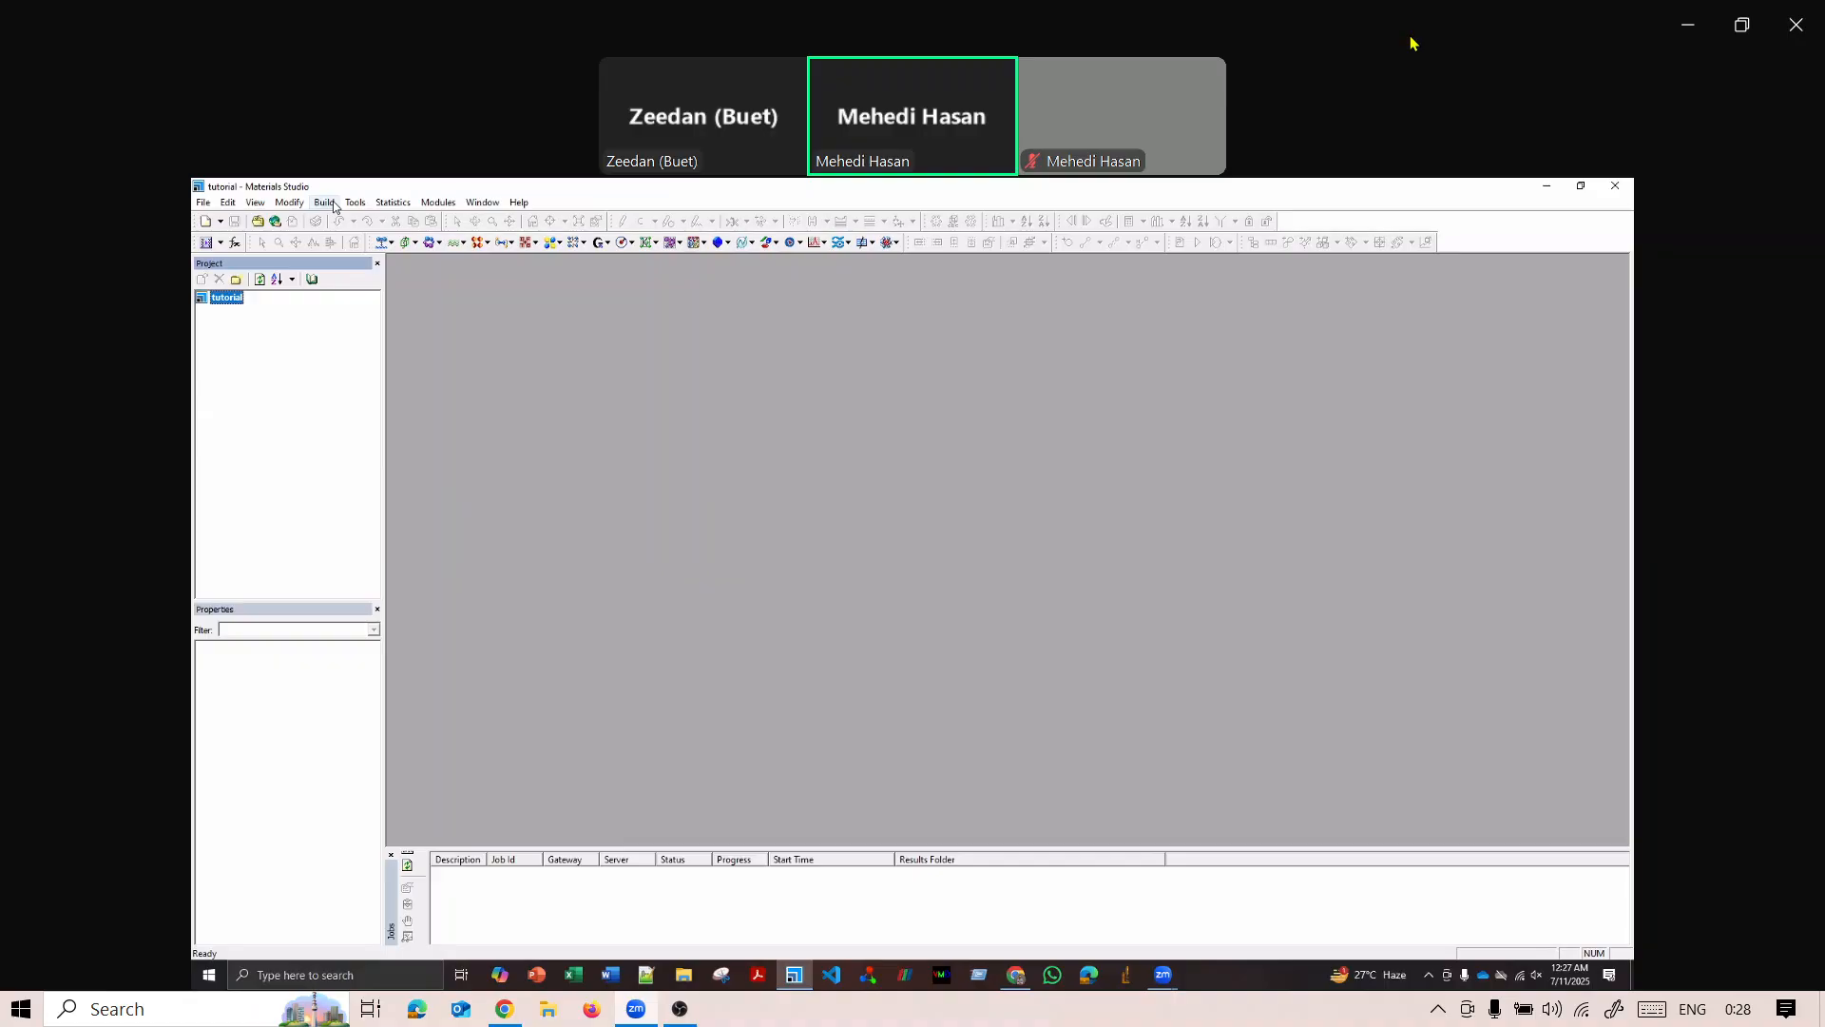
Open the single-wall nanotube builder to set up a carbon nanotube.
click(331, 206)
key(Right)
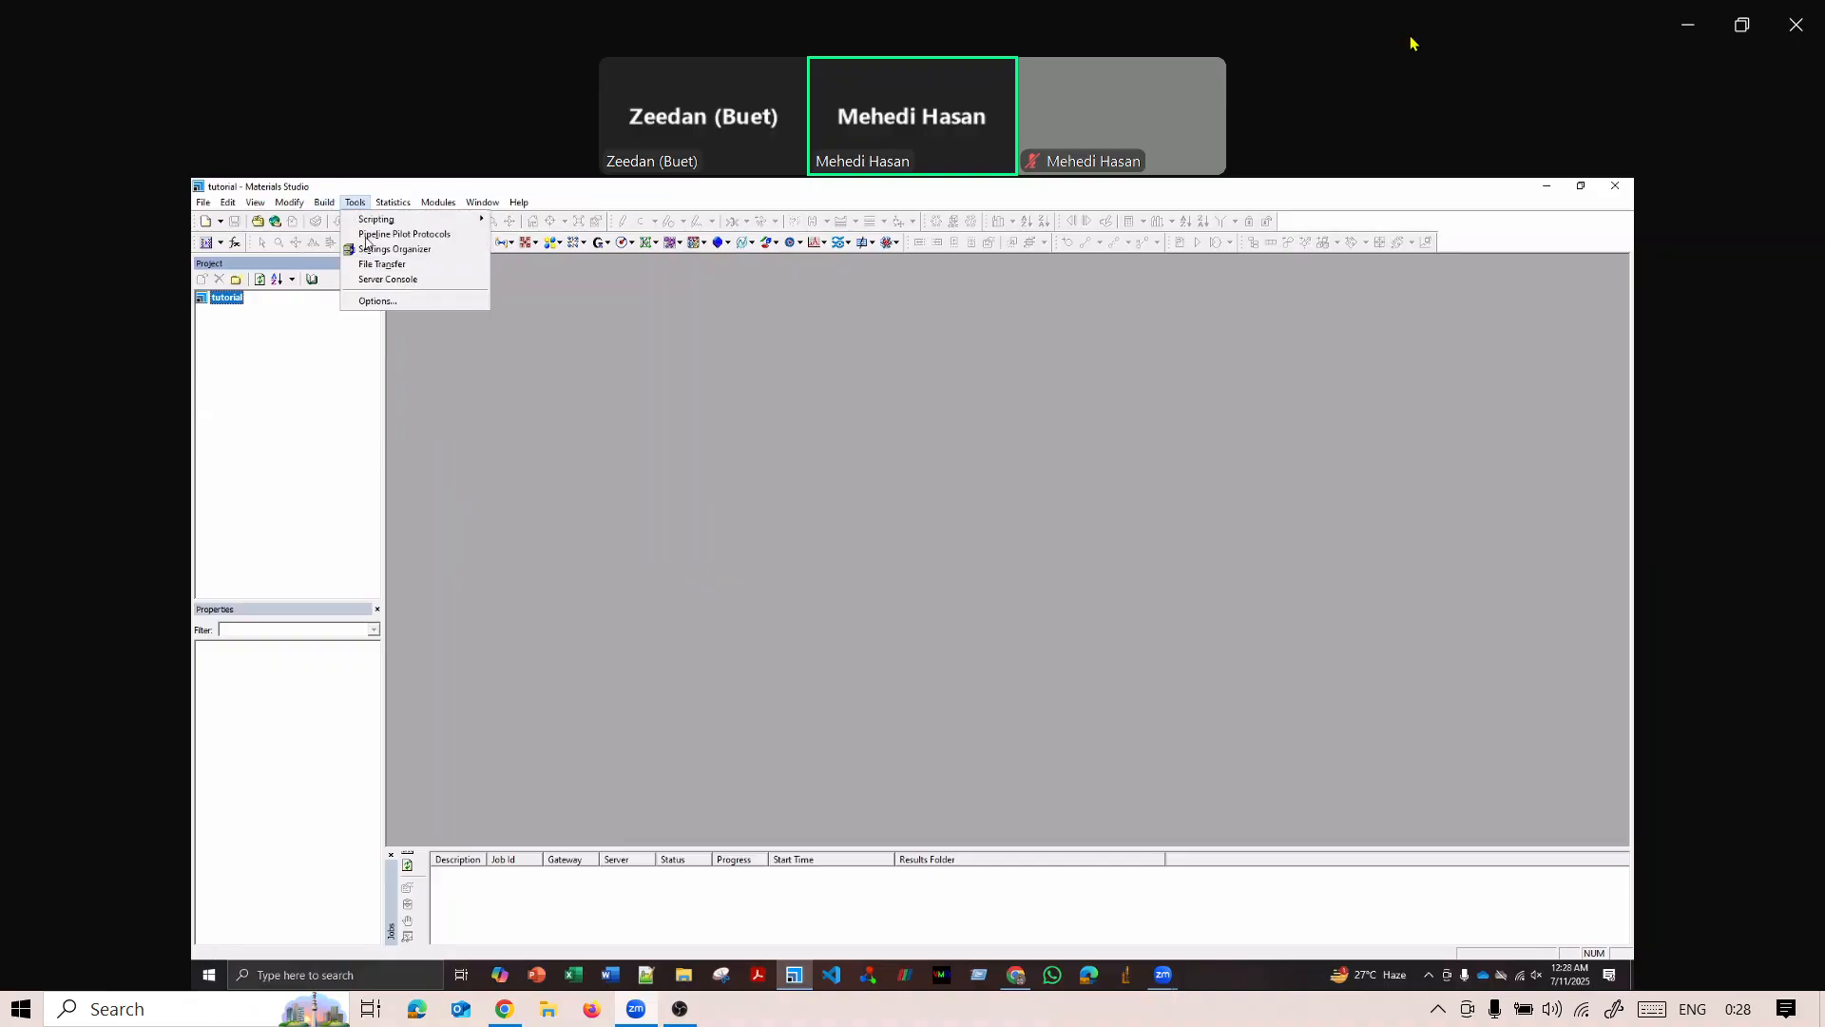
mouse_move(327, 207)
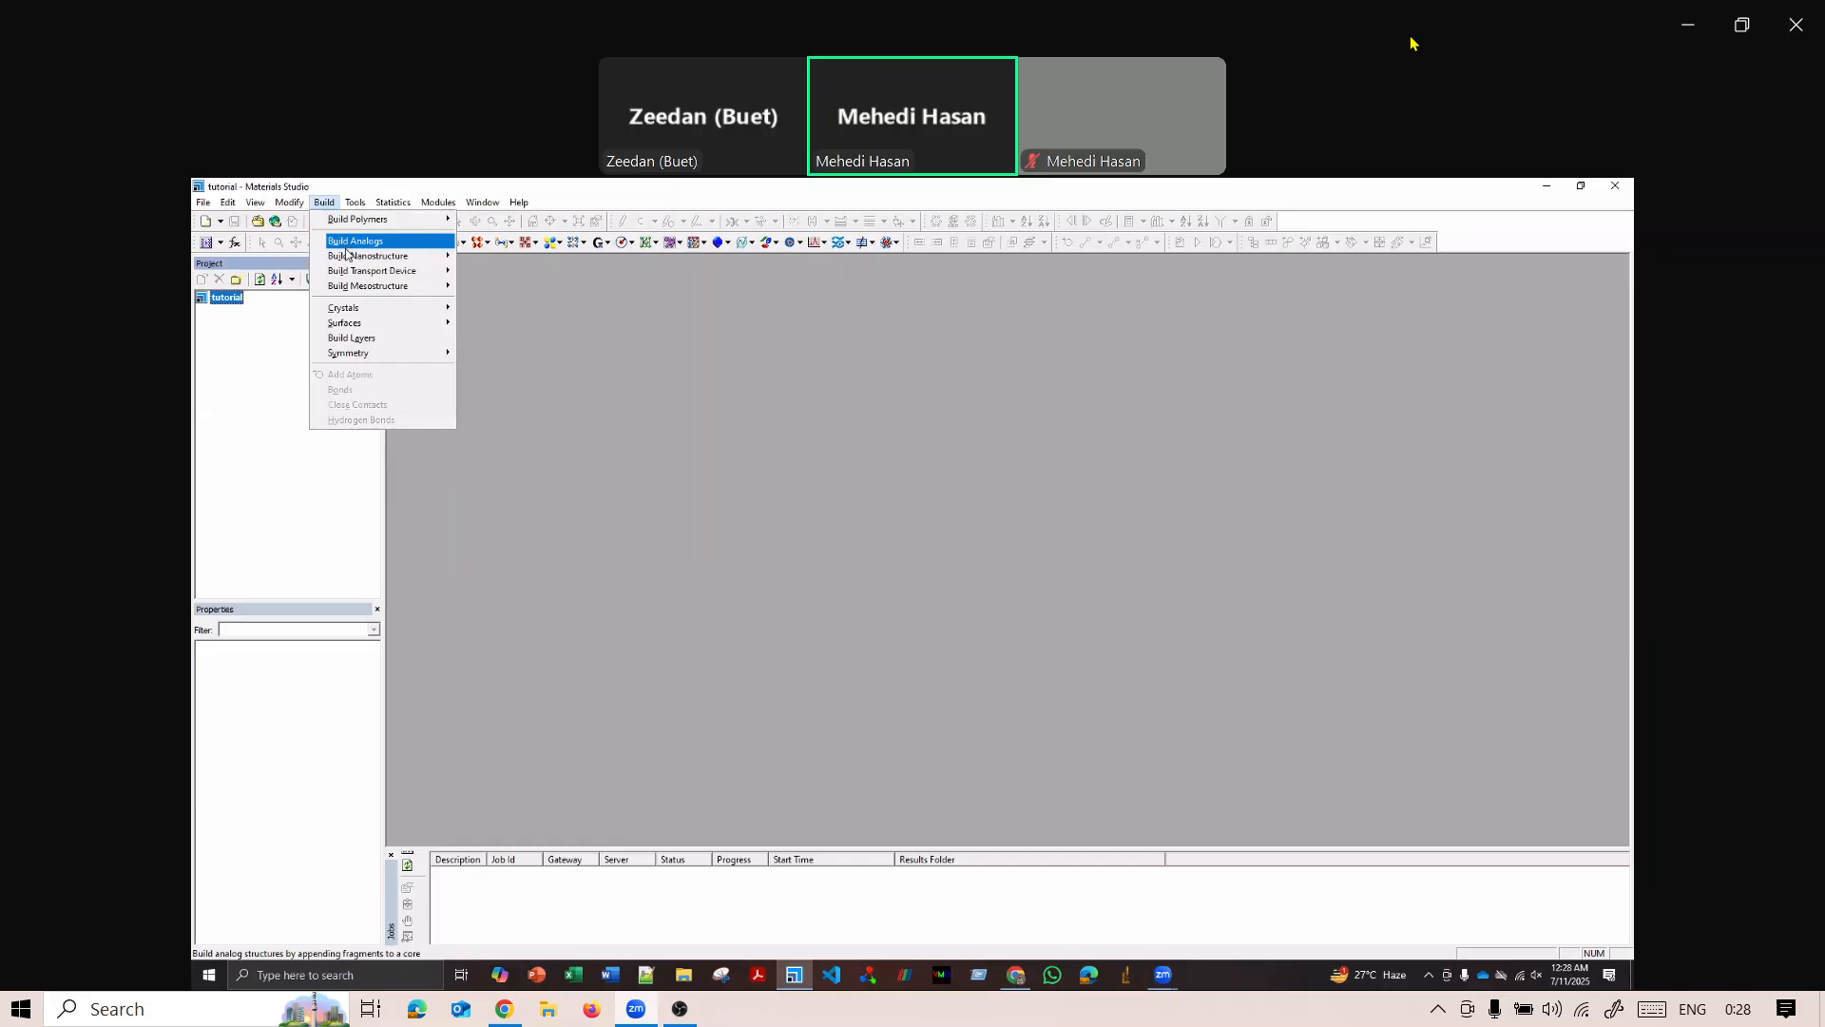
mouse_move(352, 262)
click(549, 257)
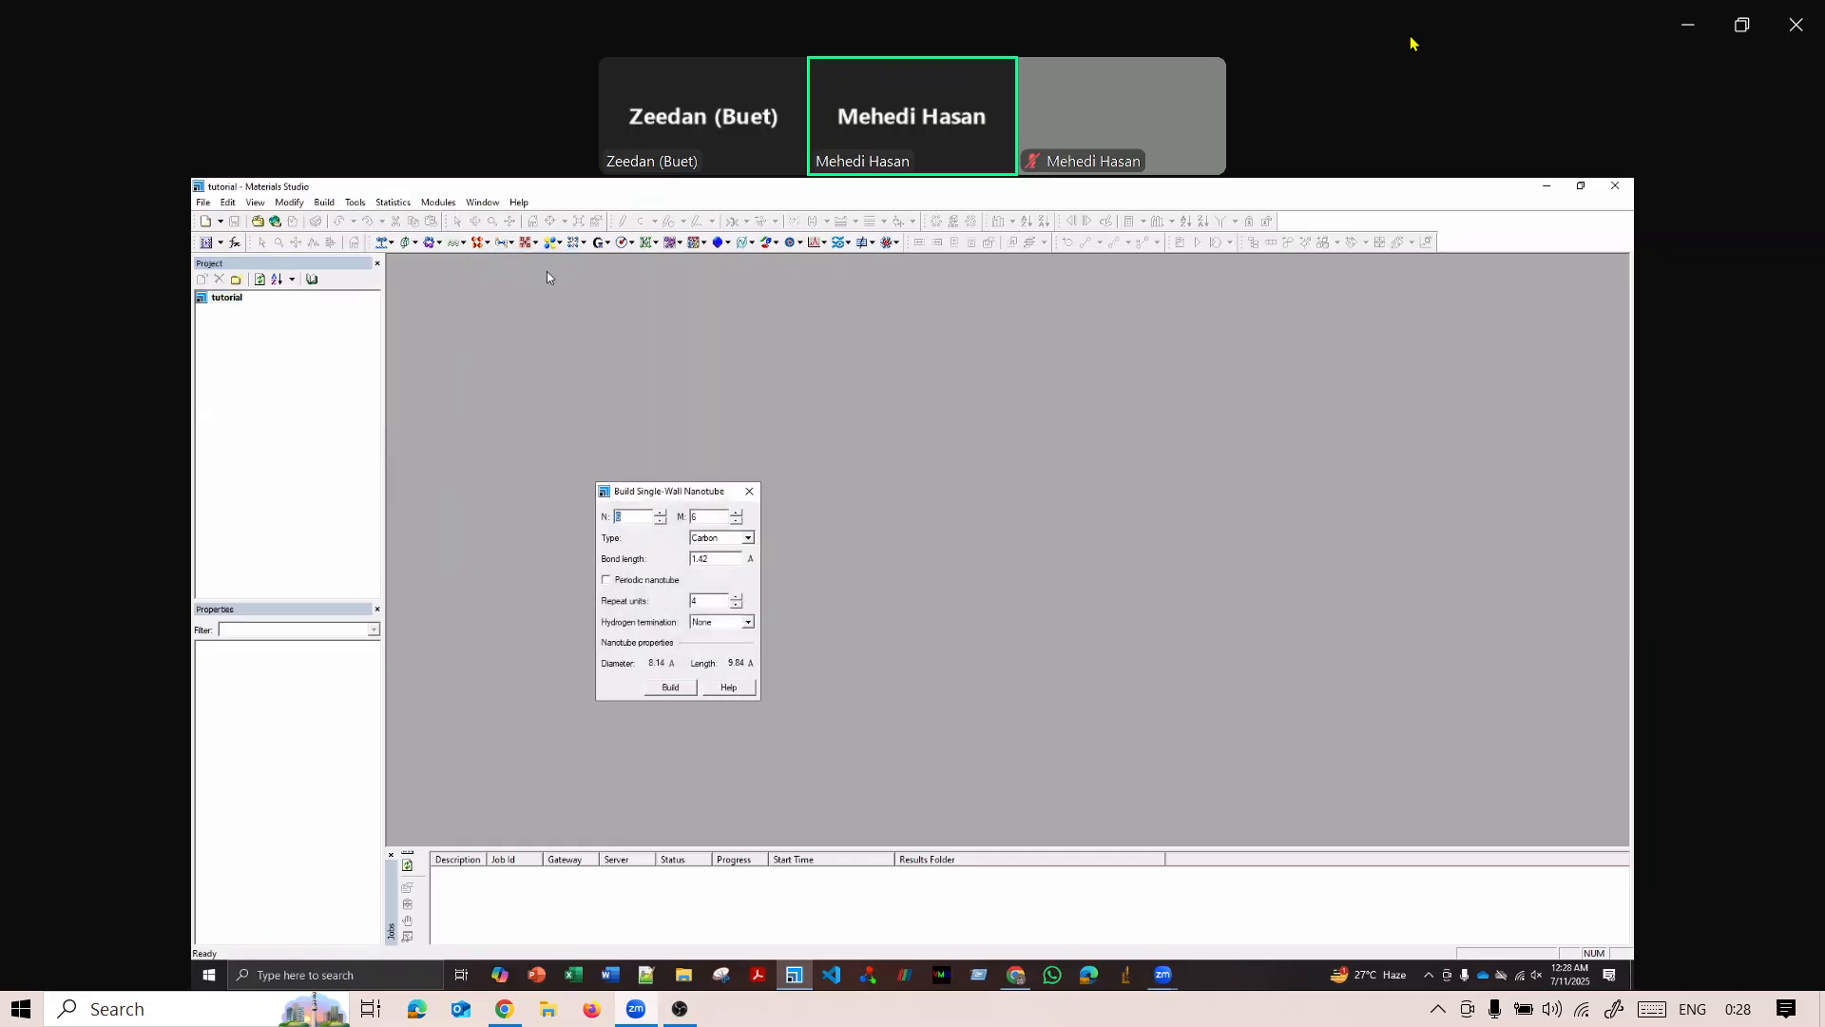
click(326, 204)
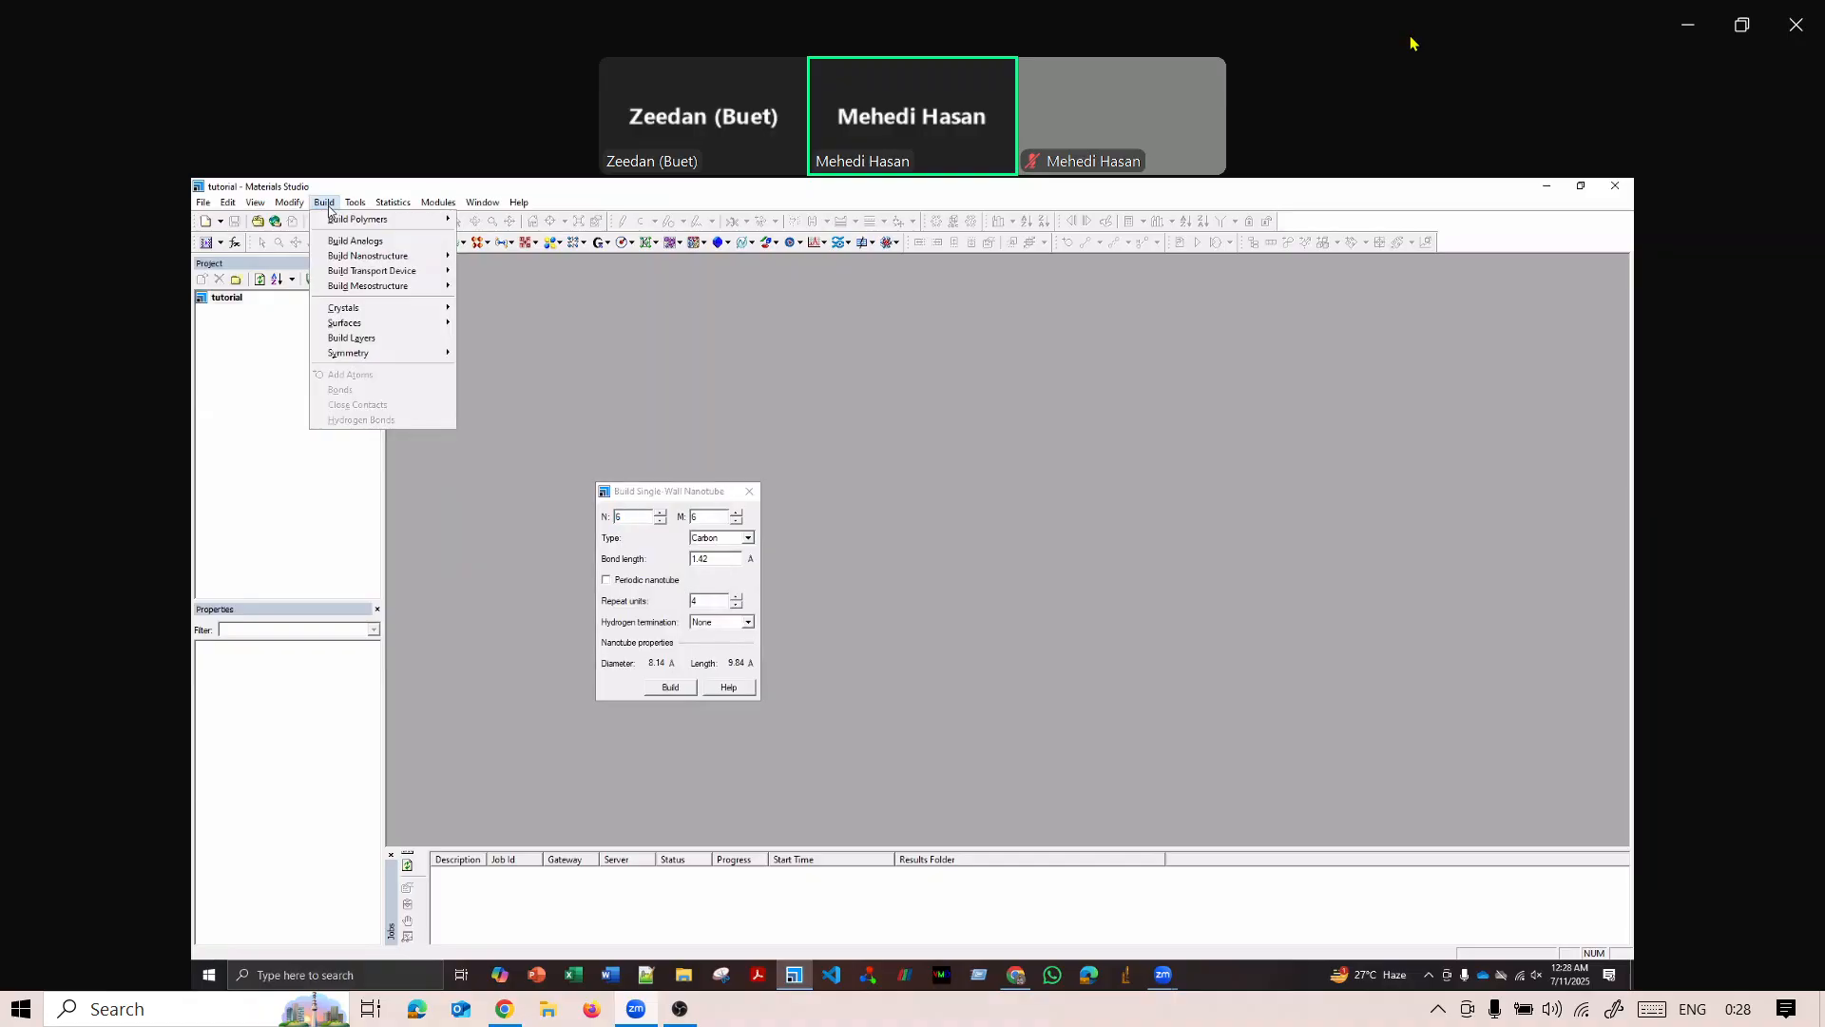
mouse_move(353, 255)
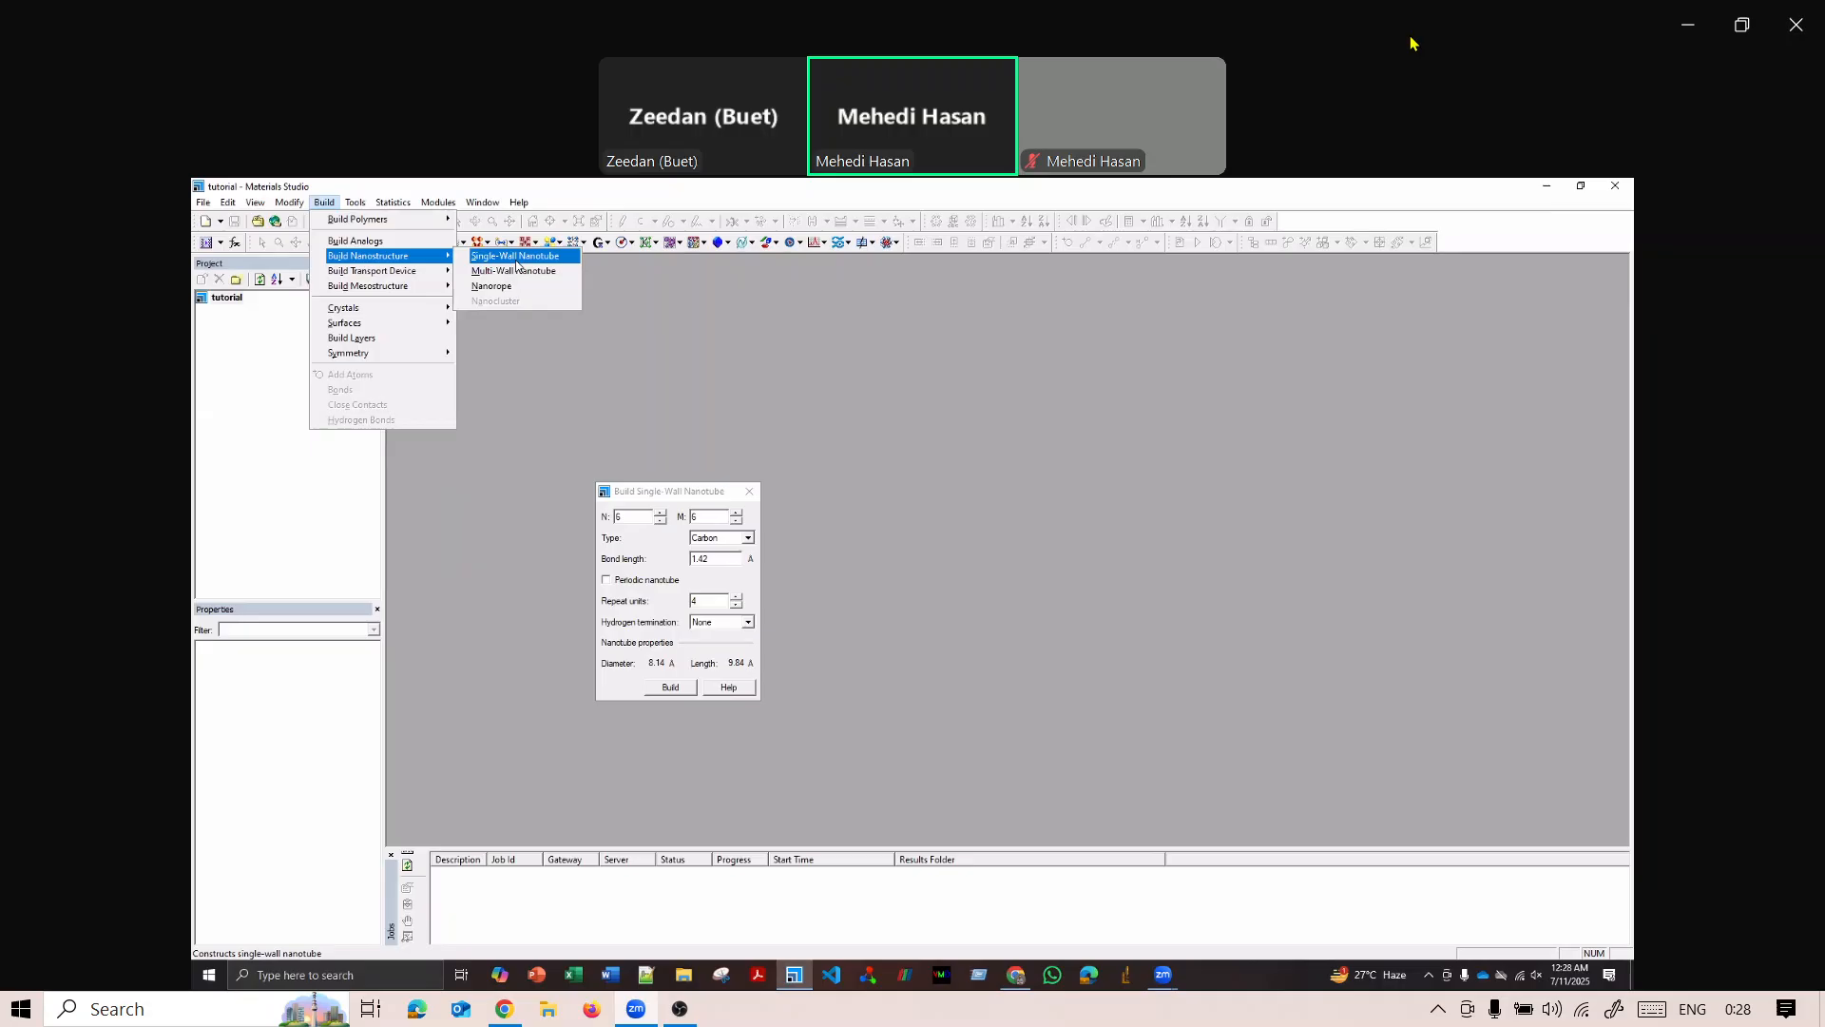
click(516, 261)
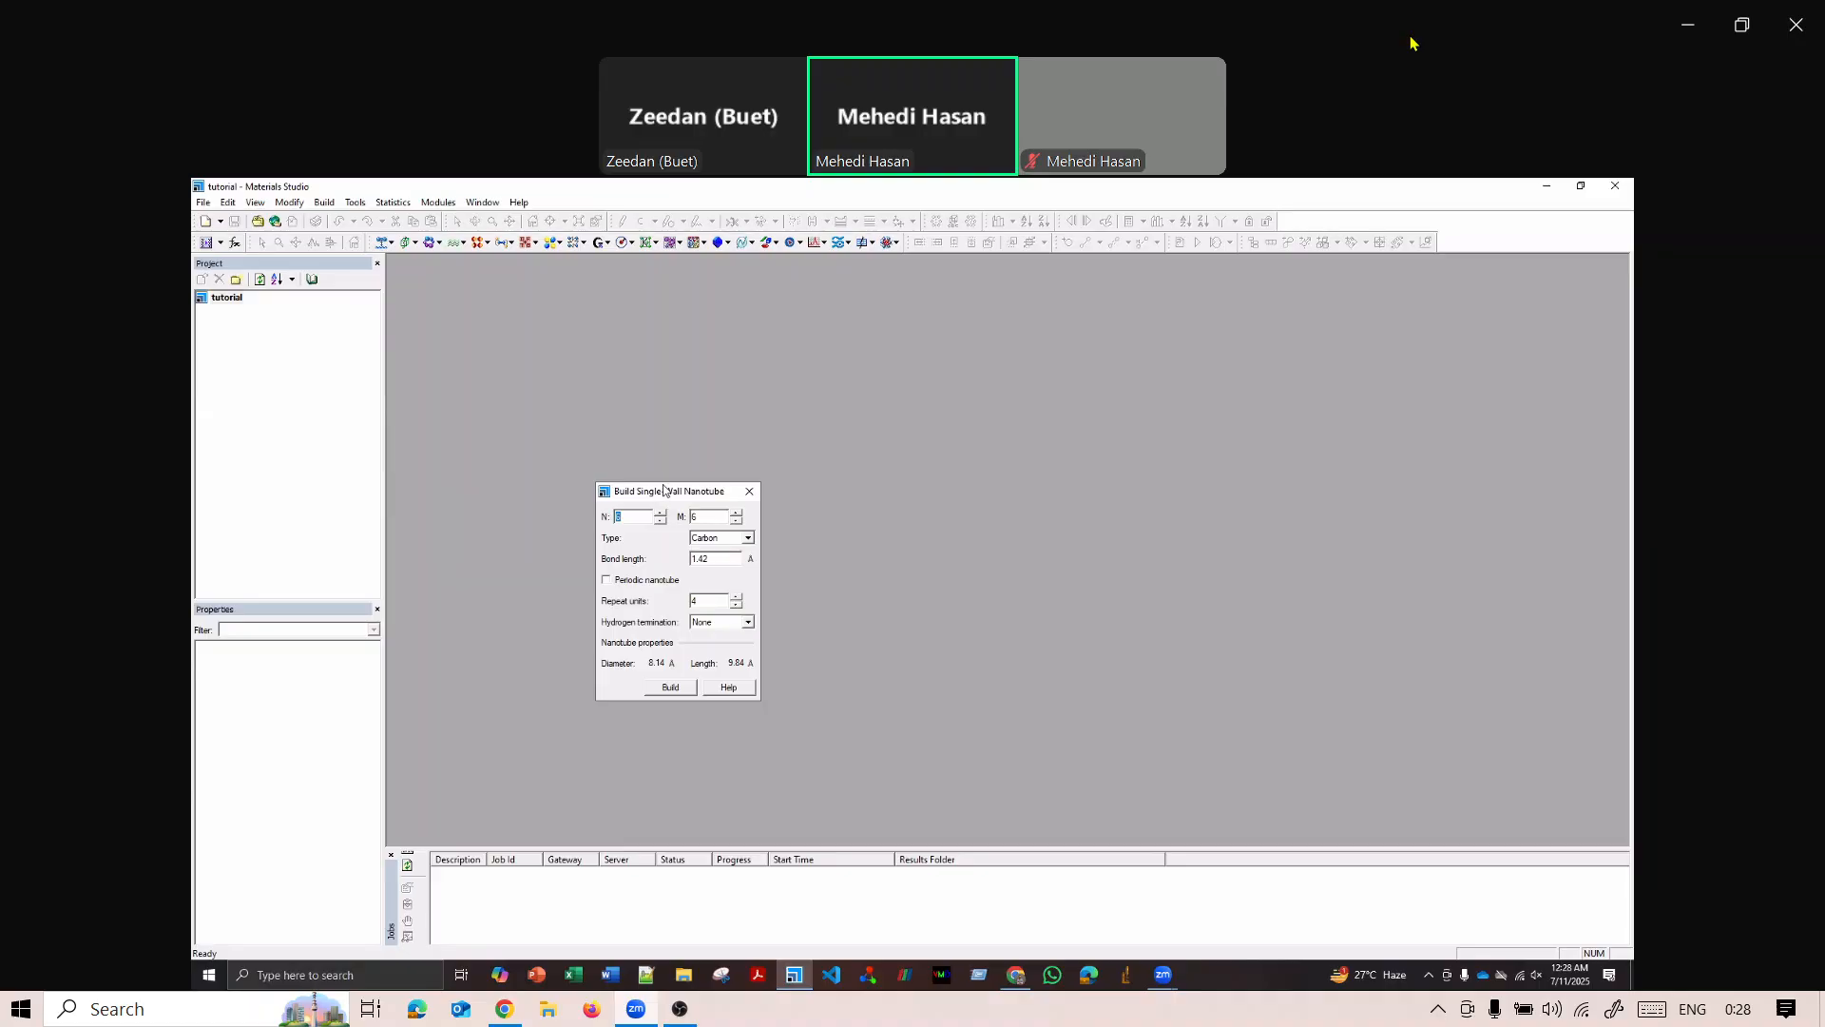
drag(666, 489, 689, 446)
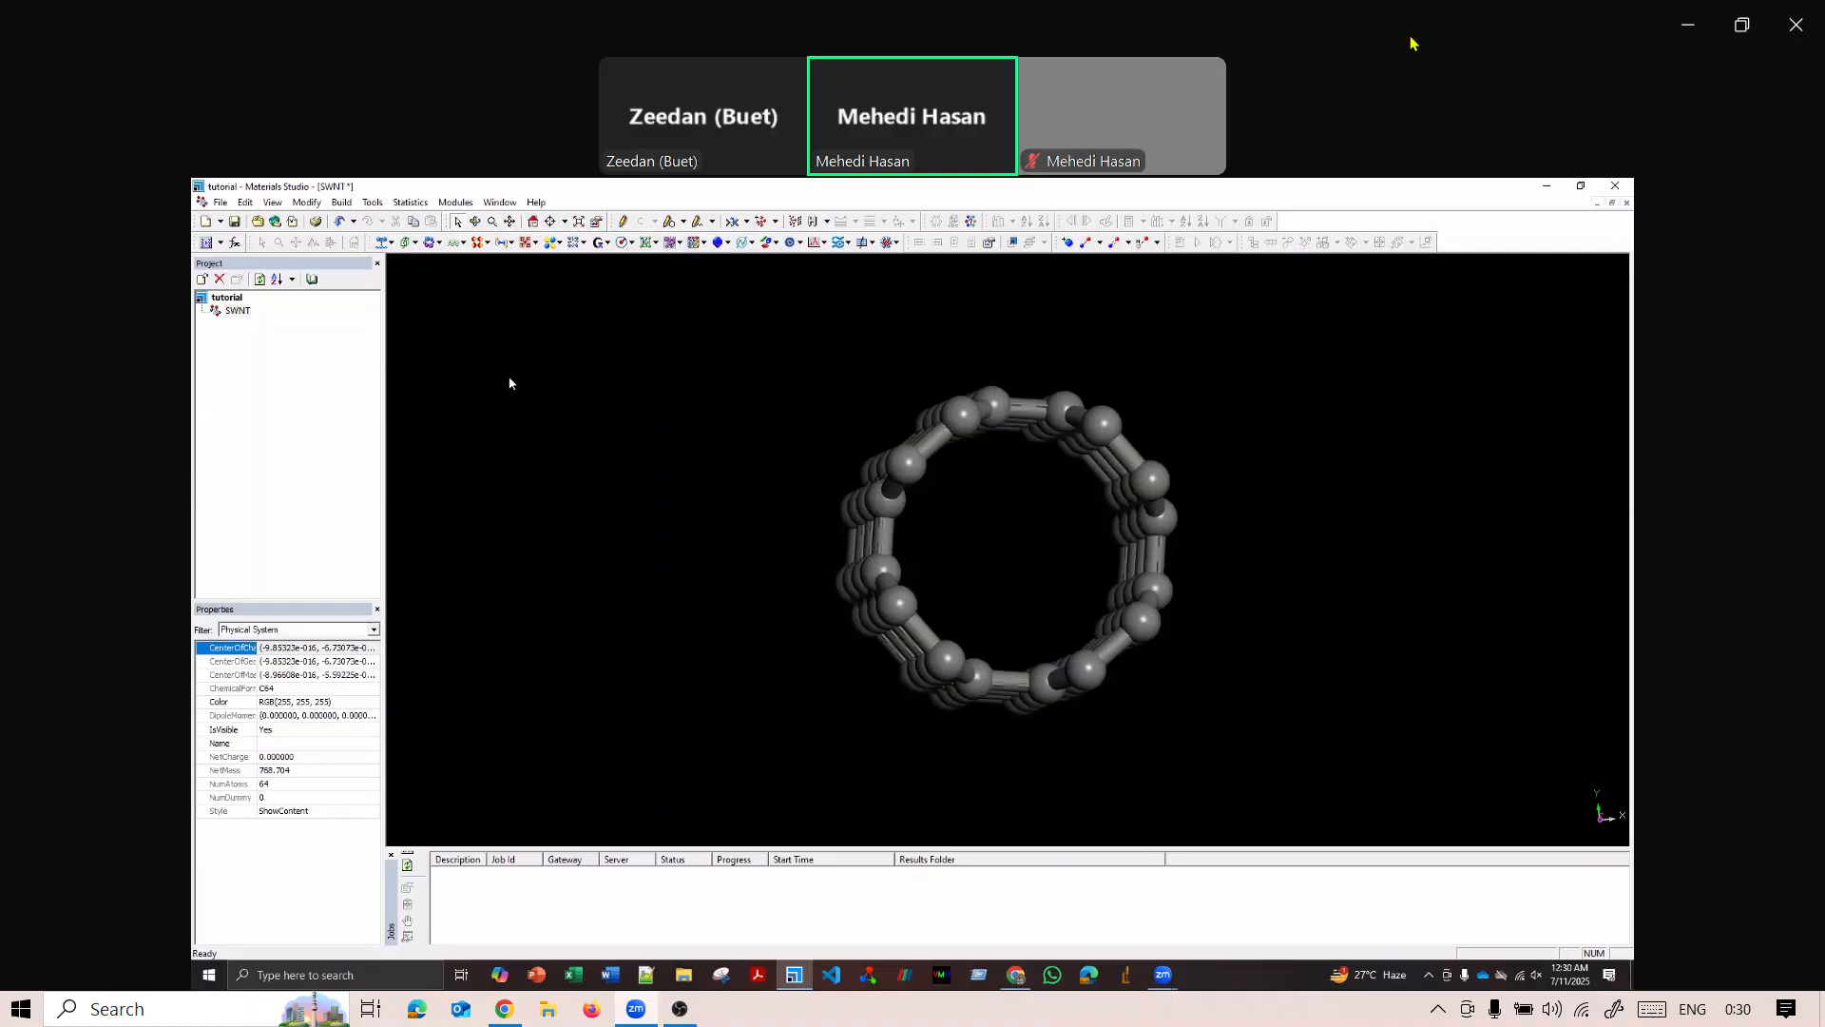
Build a crystal cell around the nanotube with lattice lengths a and b set to 15 Å.
click(341, 204)
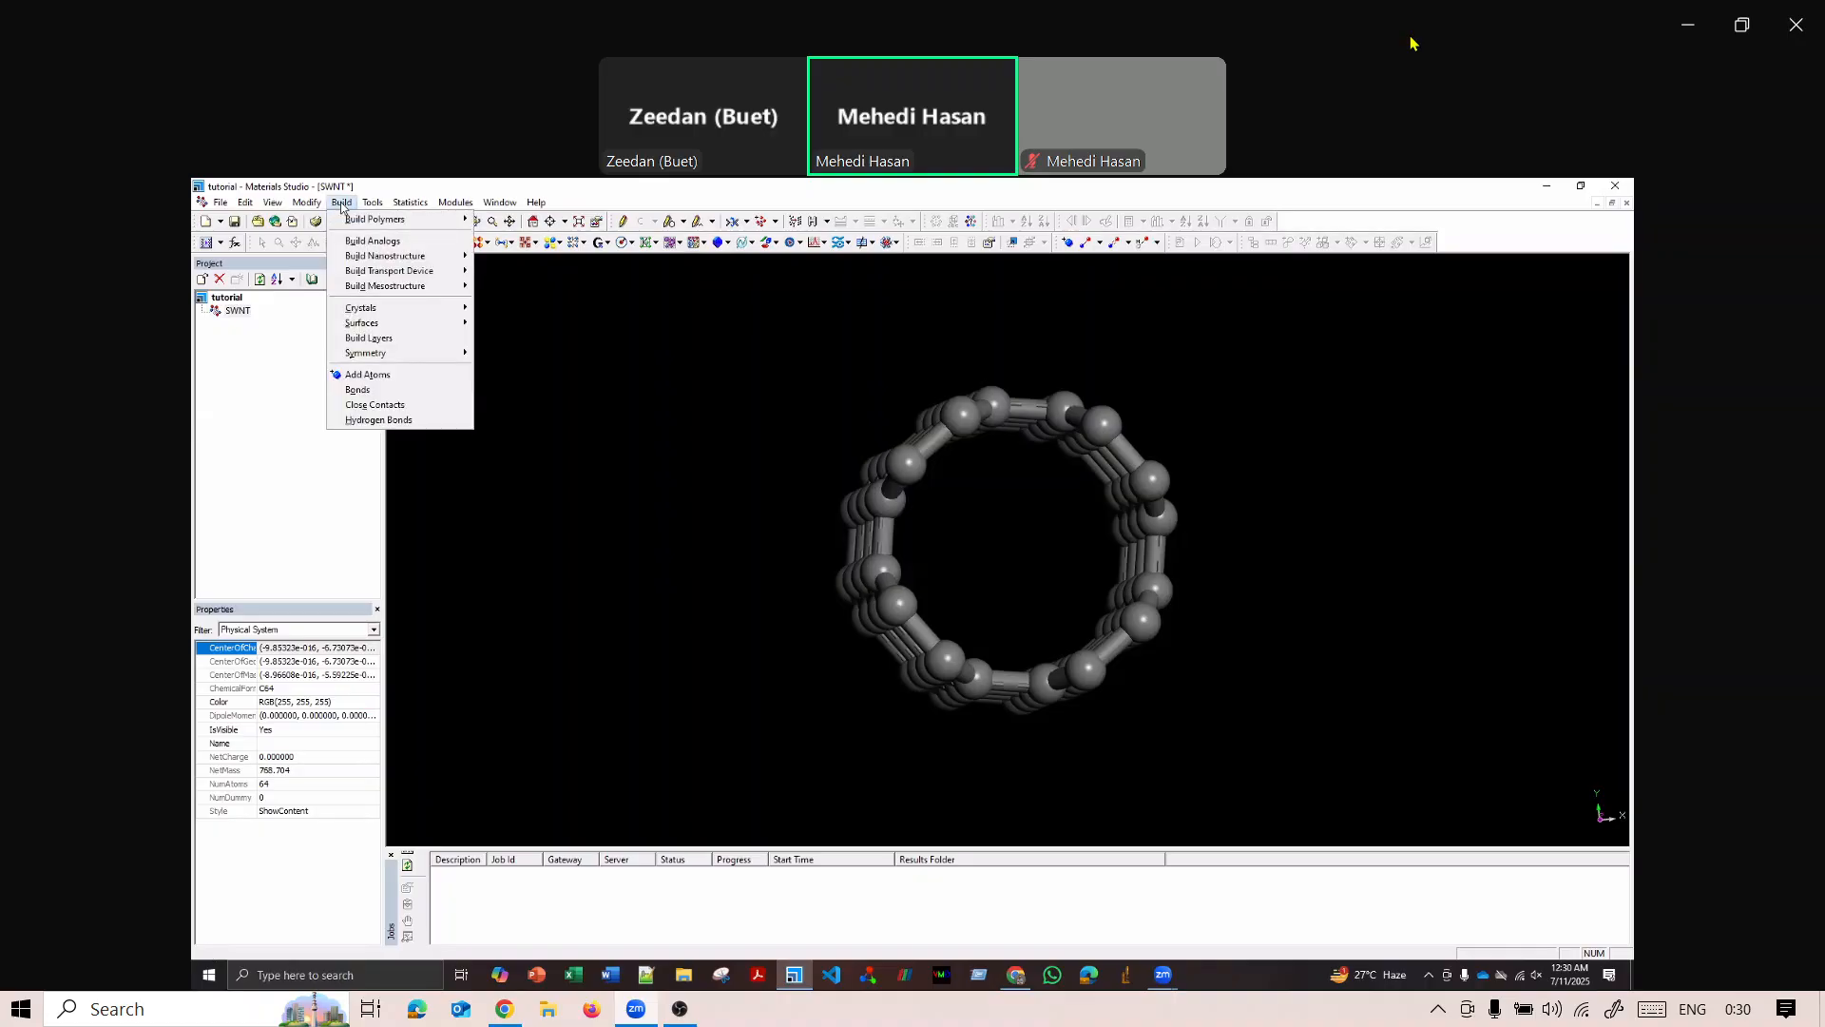
mouse_move(384, 308)
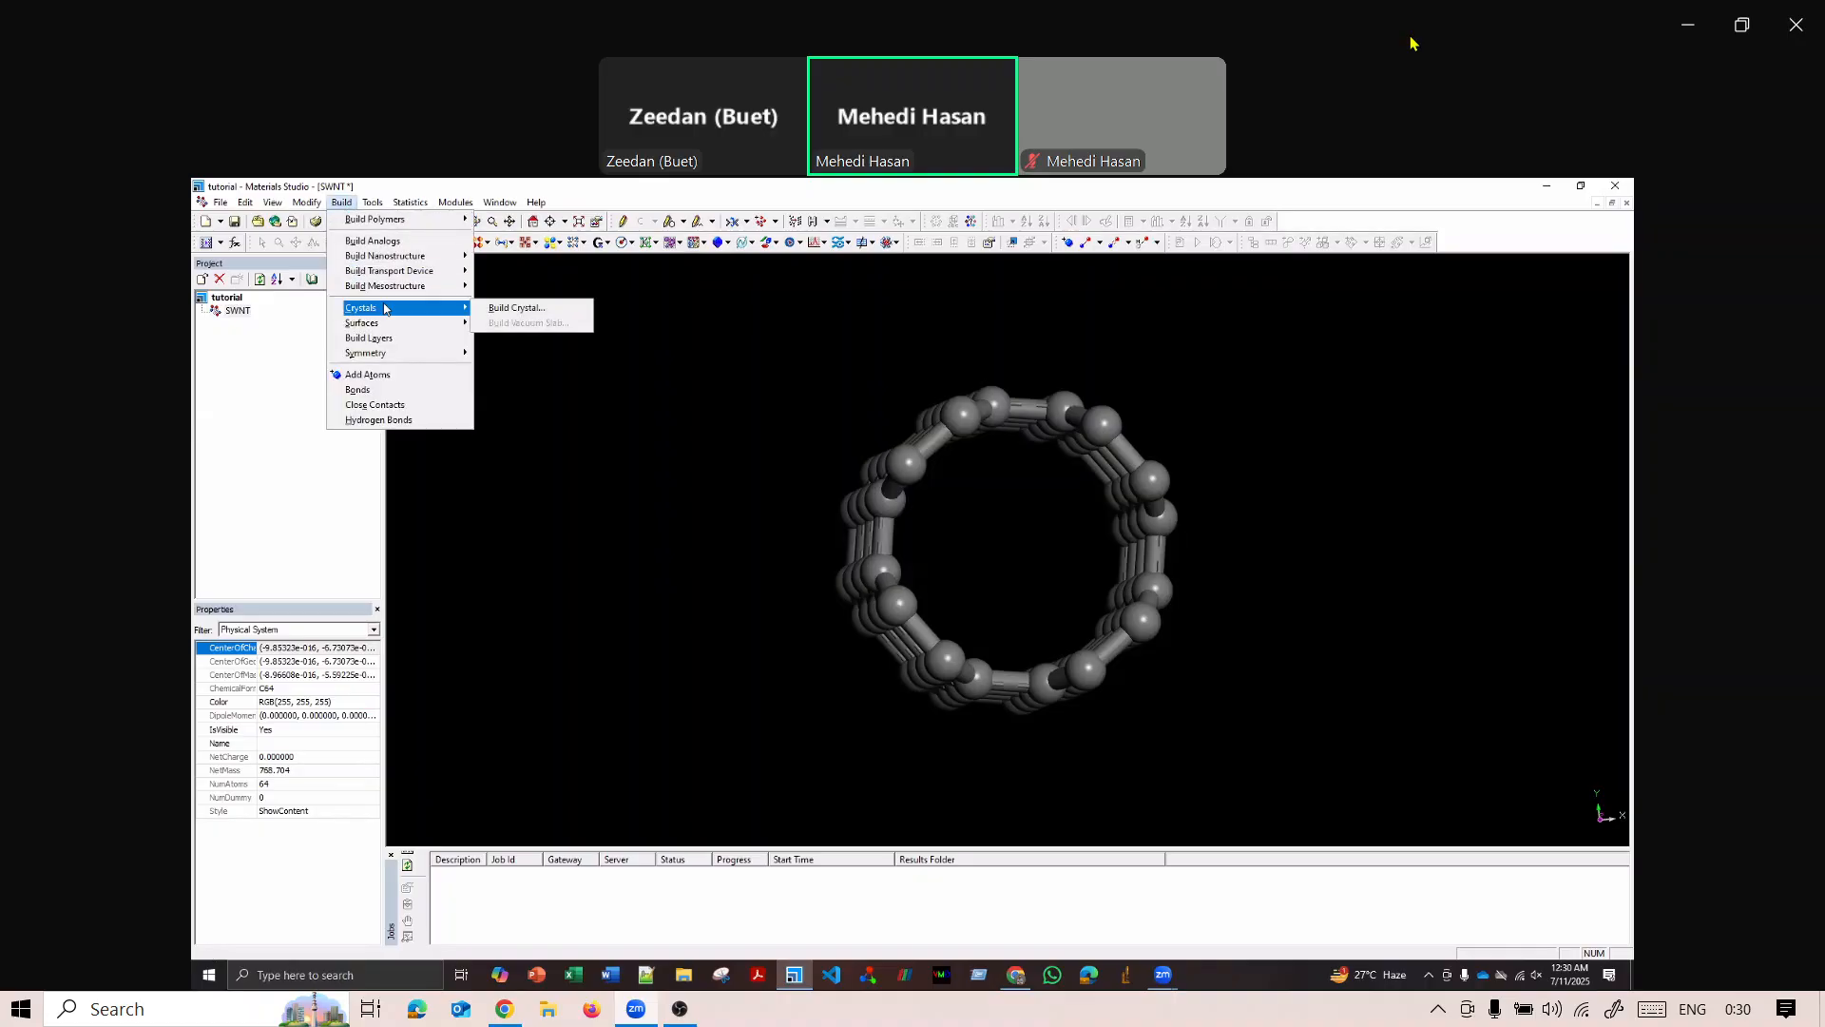
click(516, 308)
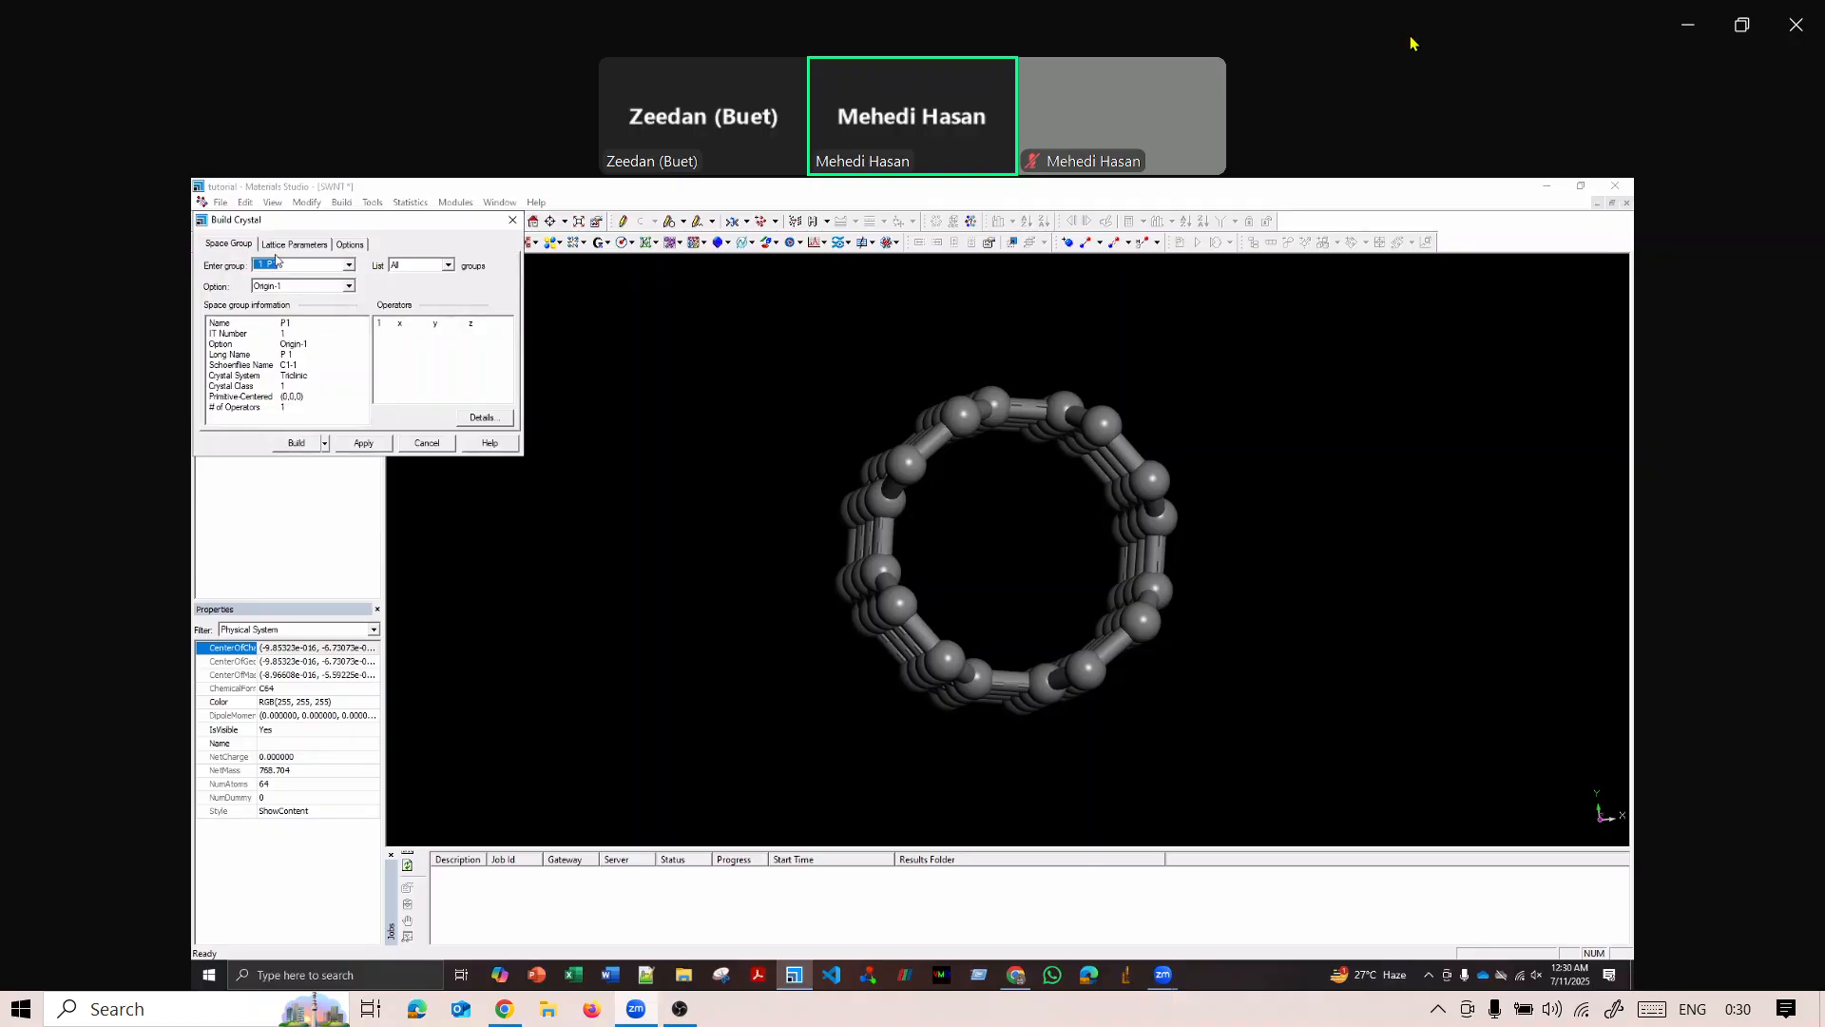
click(295, 246)
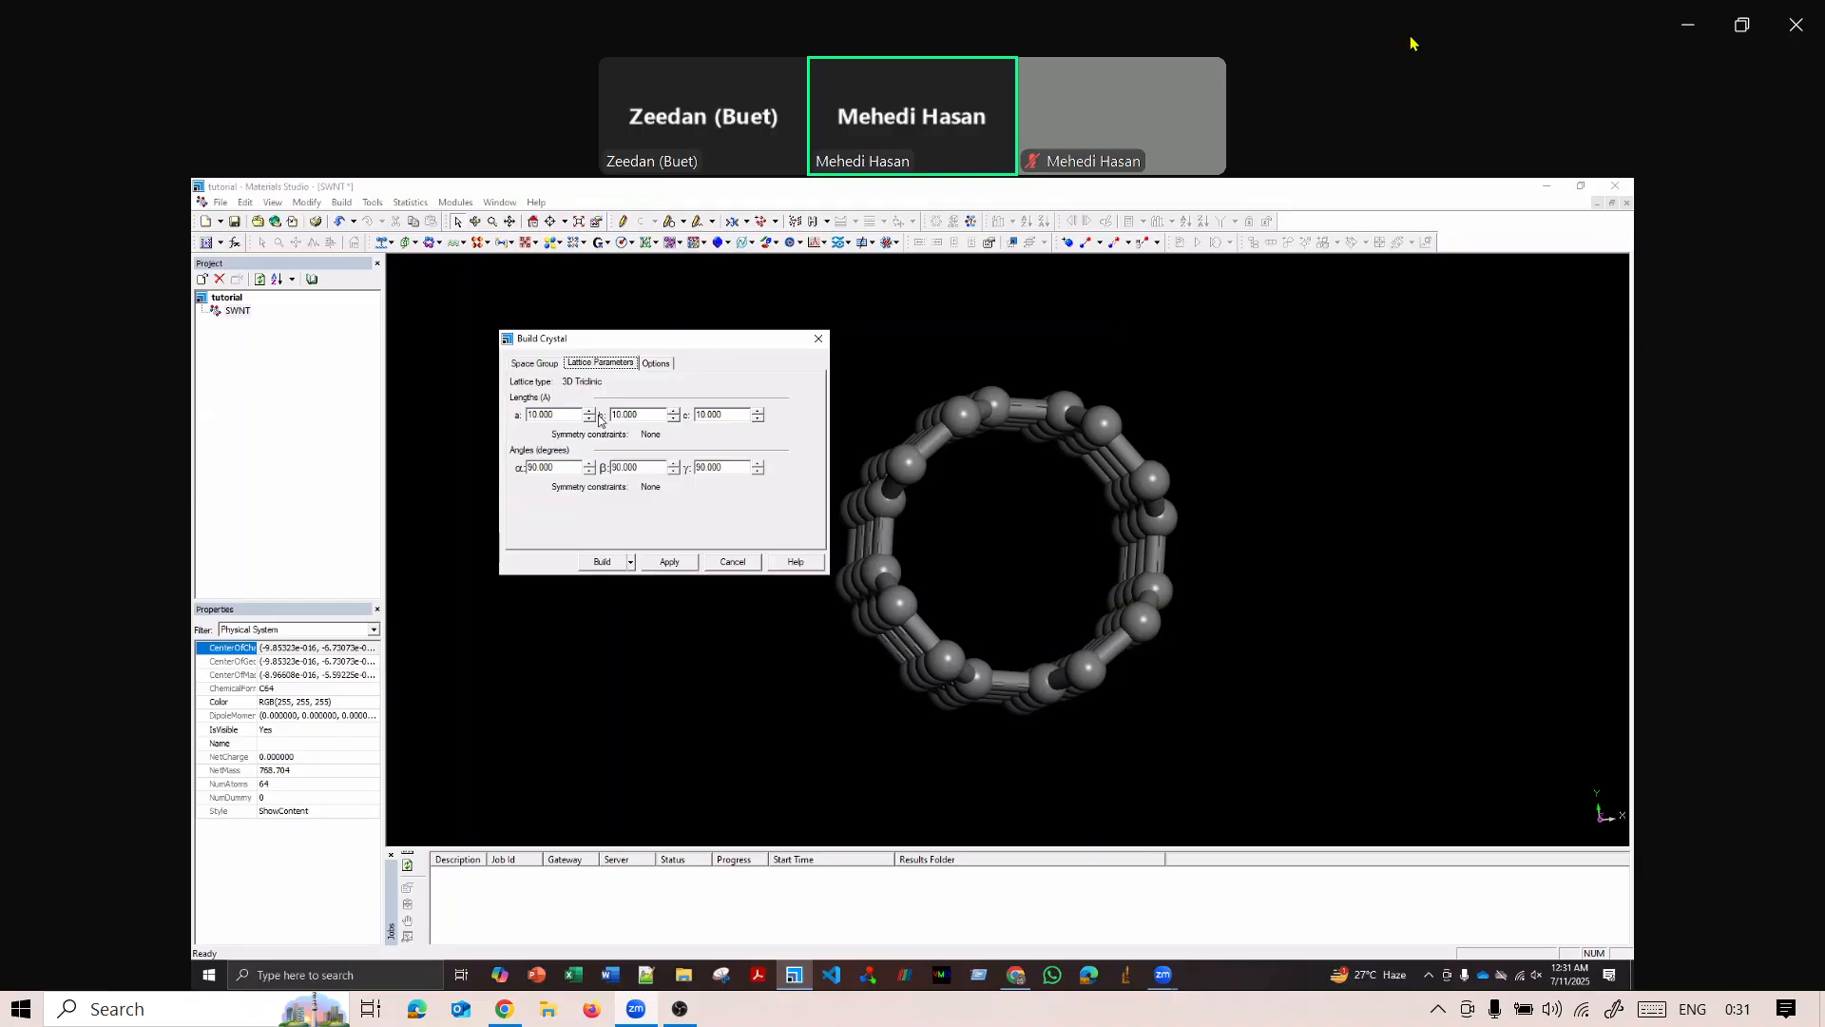
drag(567, 416, 519, 417)
text(15)
key(Tab)
text(15)
key(Tab)
click(605, 561)
right_drag(930, 548, 975, 522)
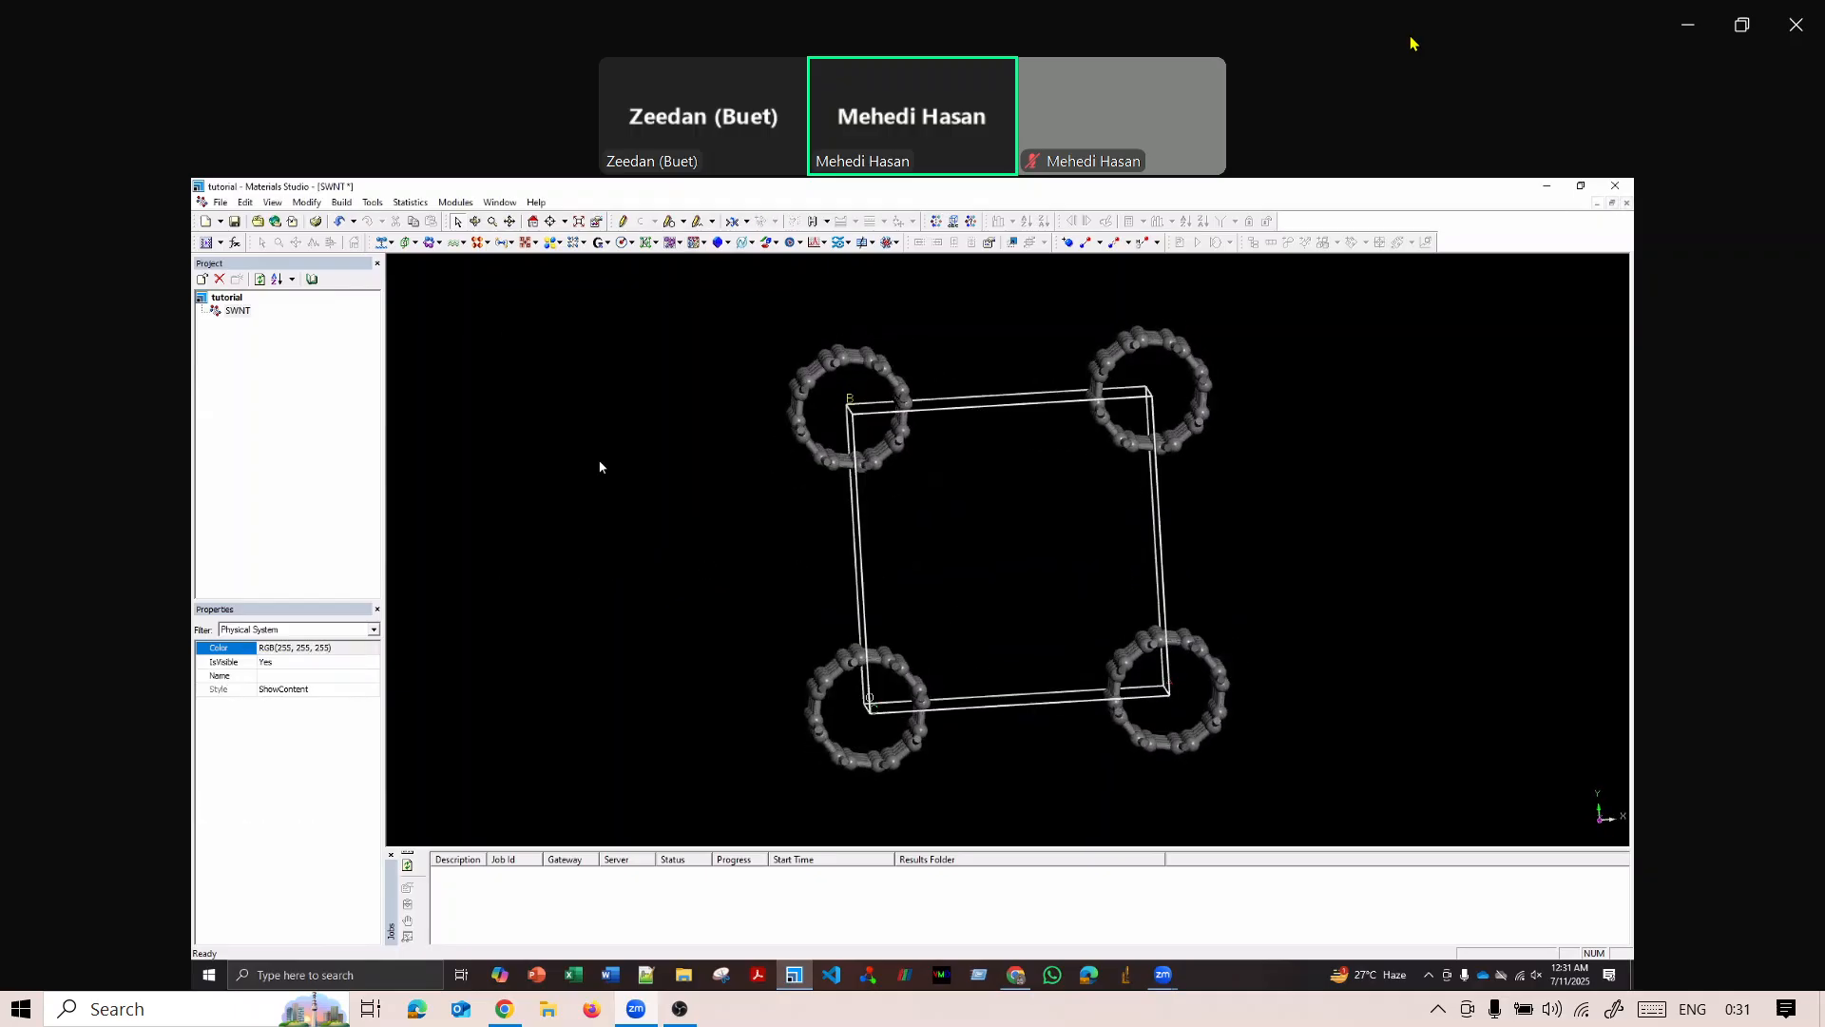
Create a supercell of the nanotube crystal with range A 2, B 2 and C 1.
click(341, 202)
mouse_move(385, 355)
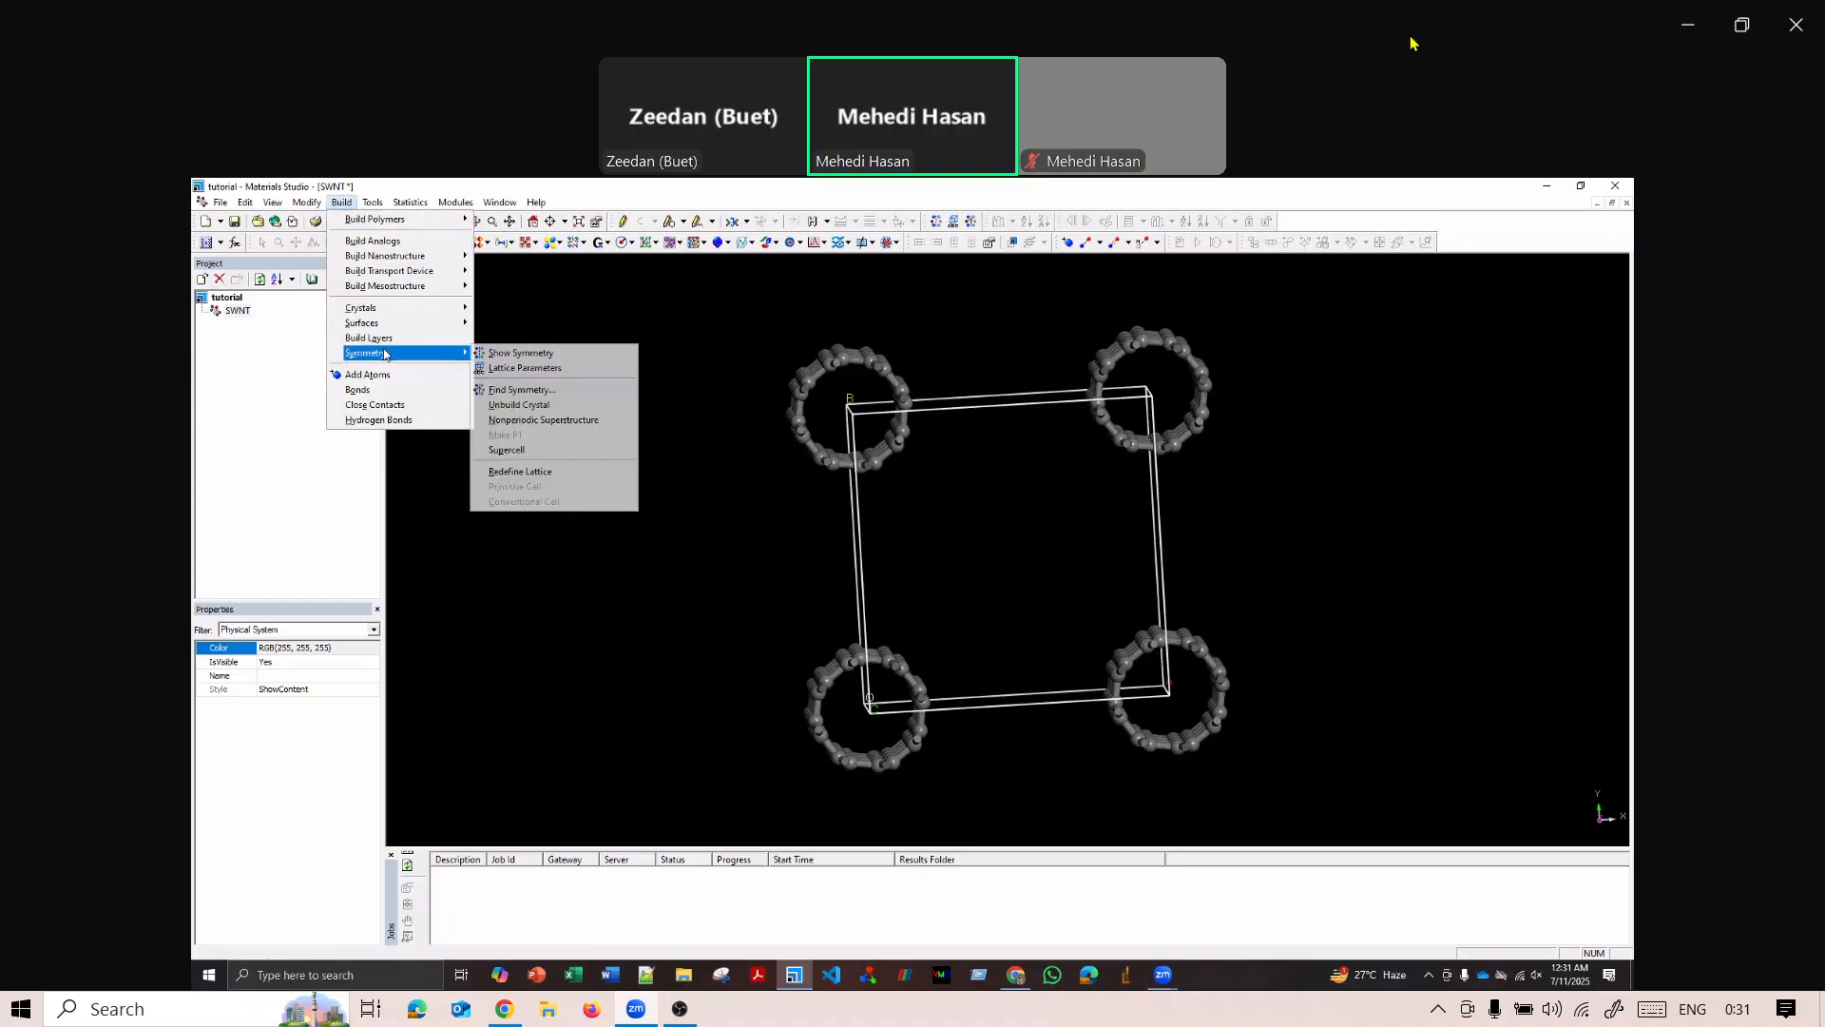
click(531, 450)
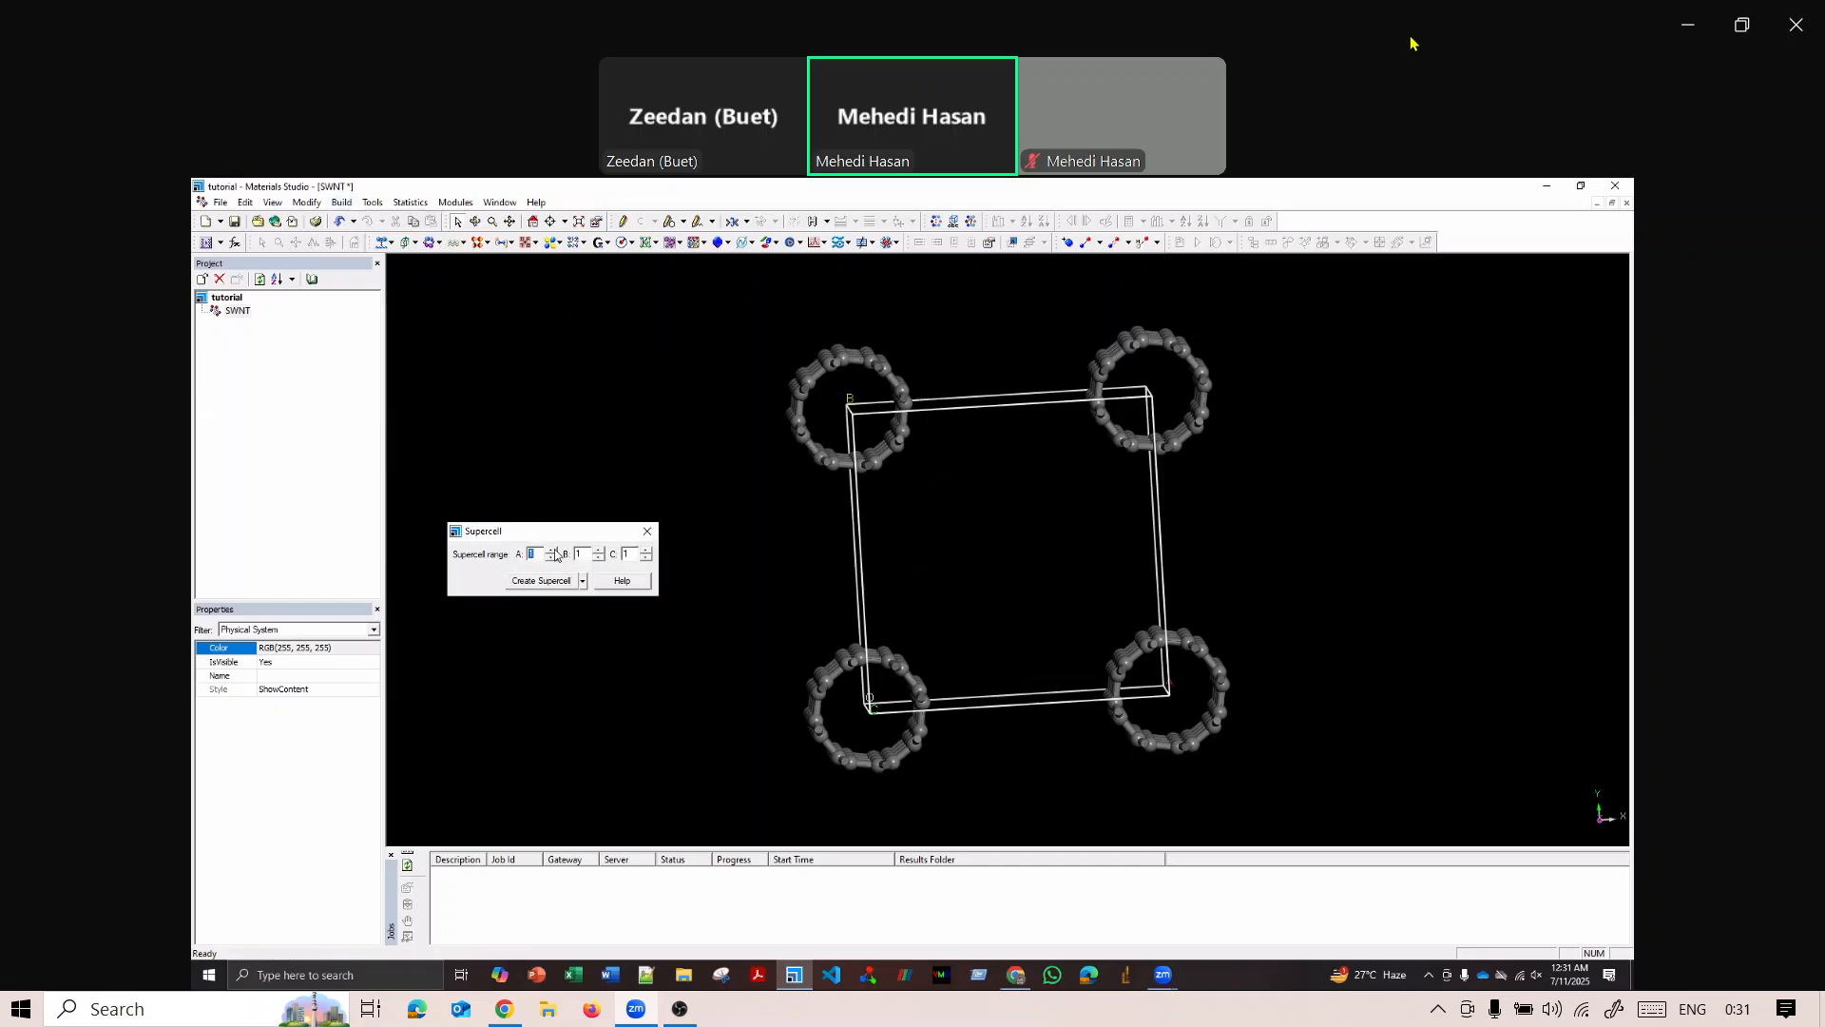
click(552, 549)
click(599, 550)
click(548, 581)
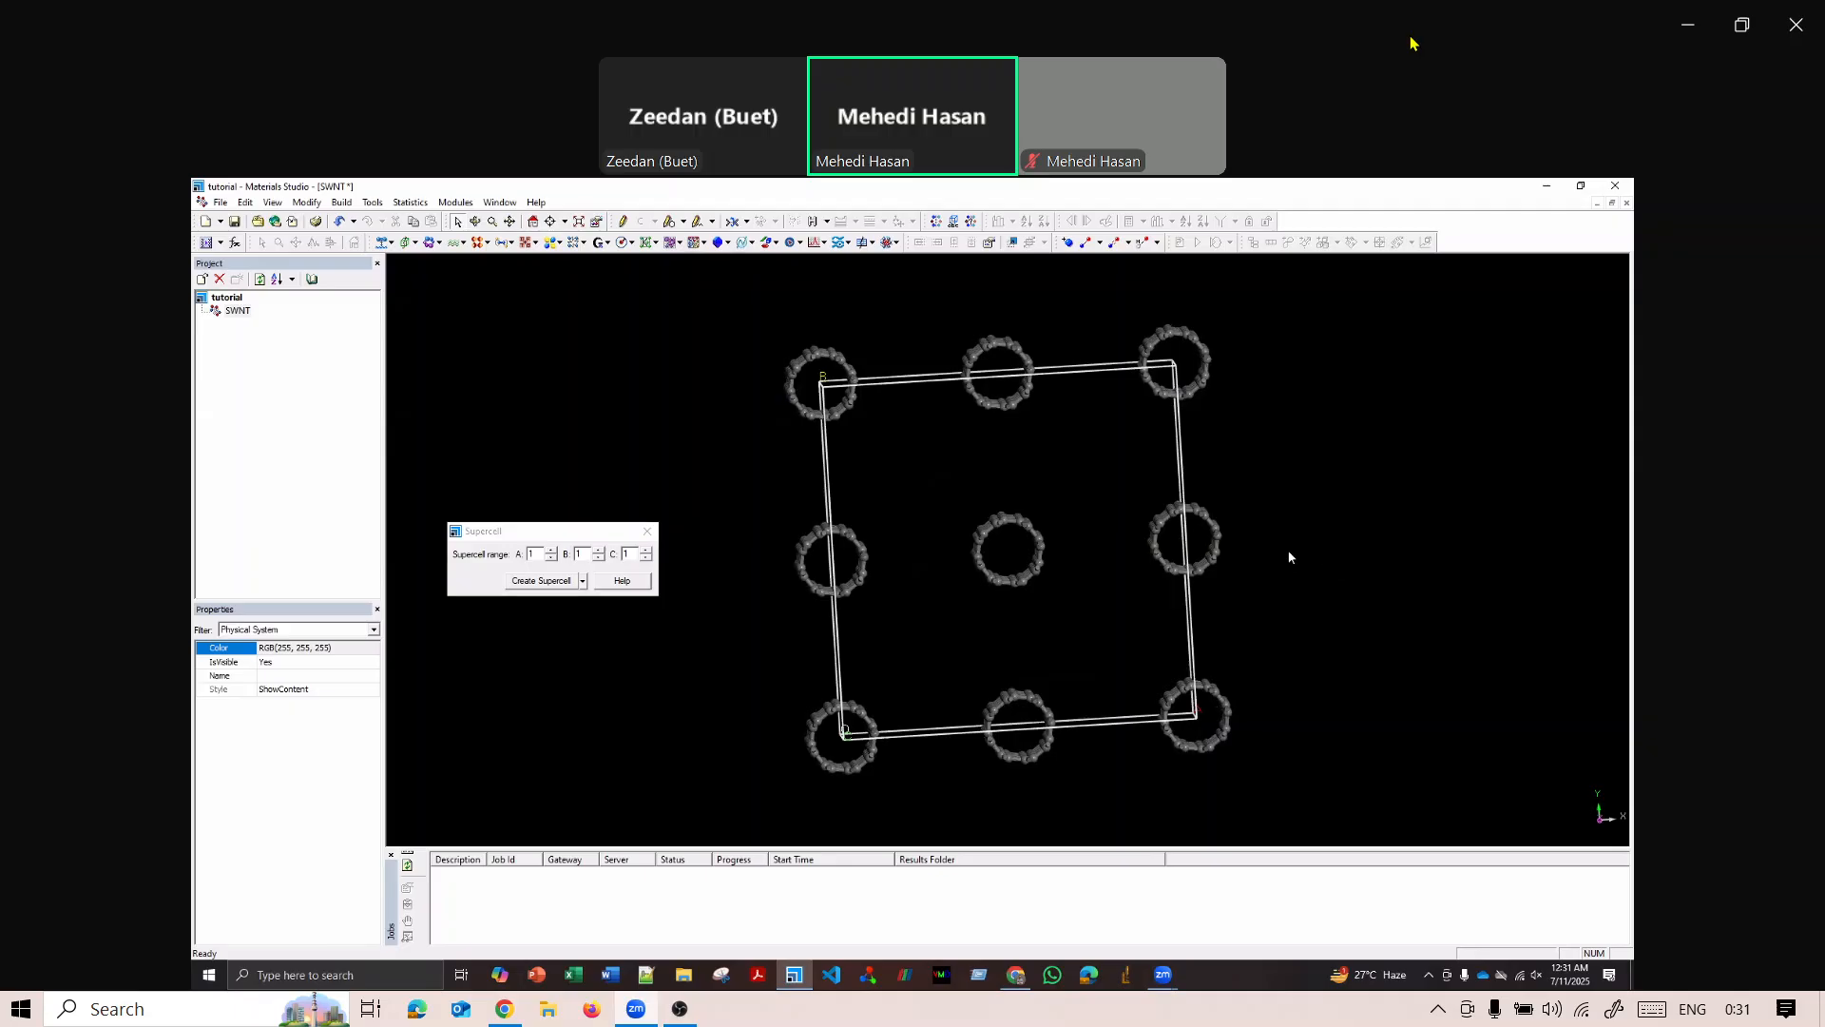
click(649, 530)
Delete the nanotubes at the supercell's corners and edges, keeping only the central one.
right_drag(673, 496, 701, 535)
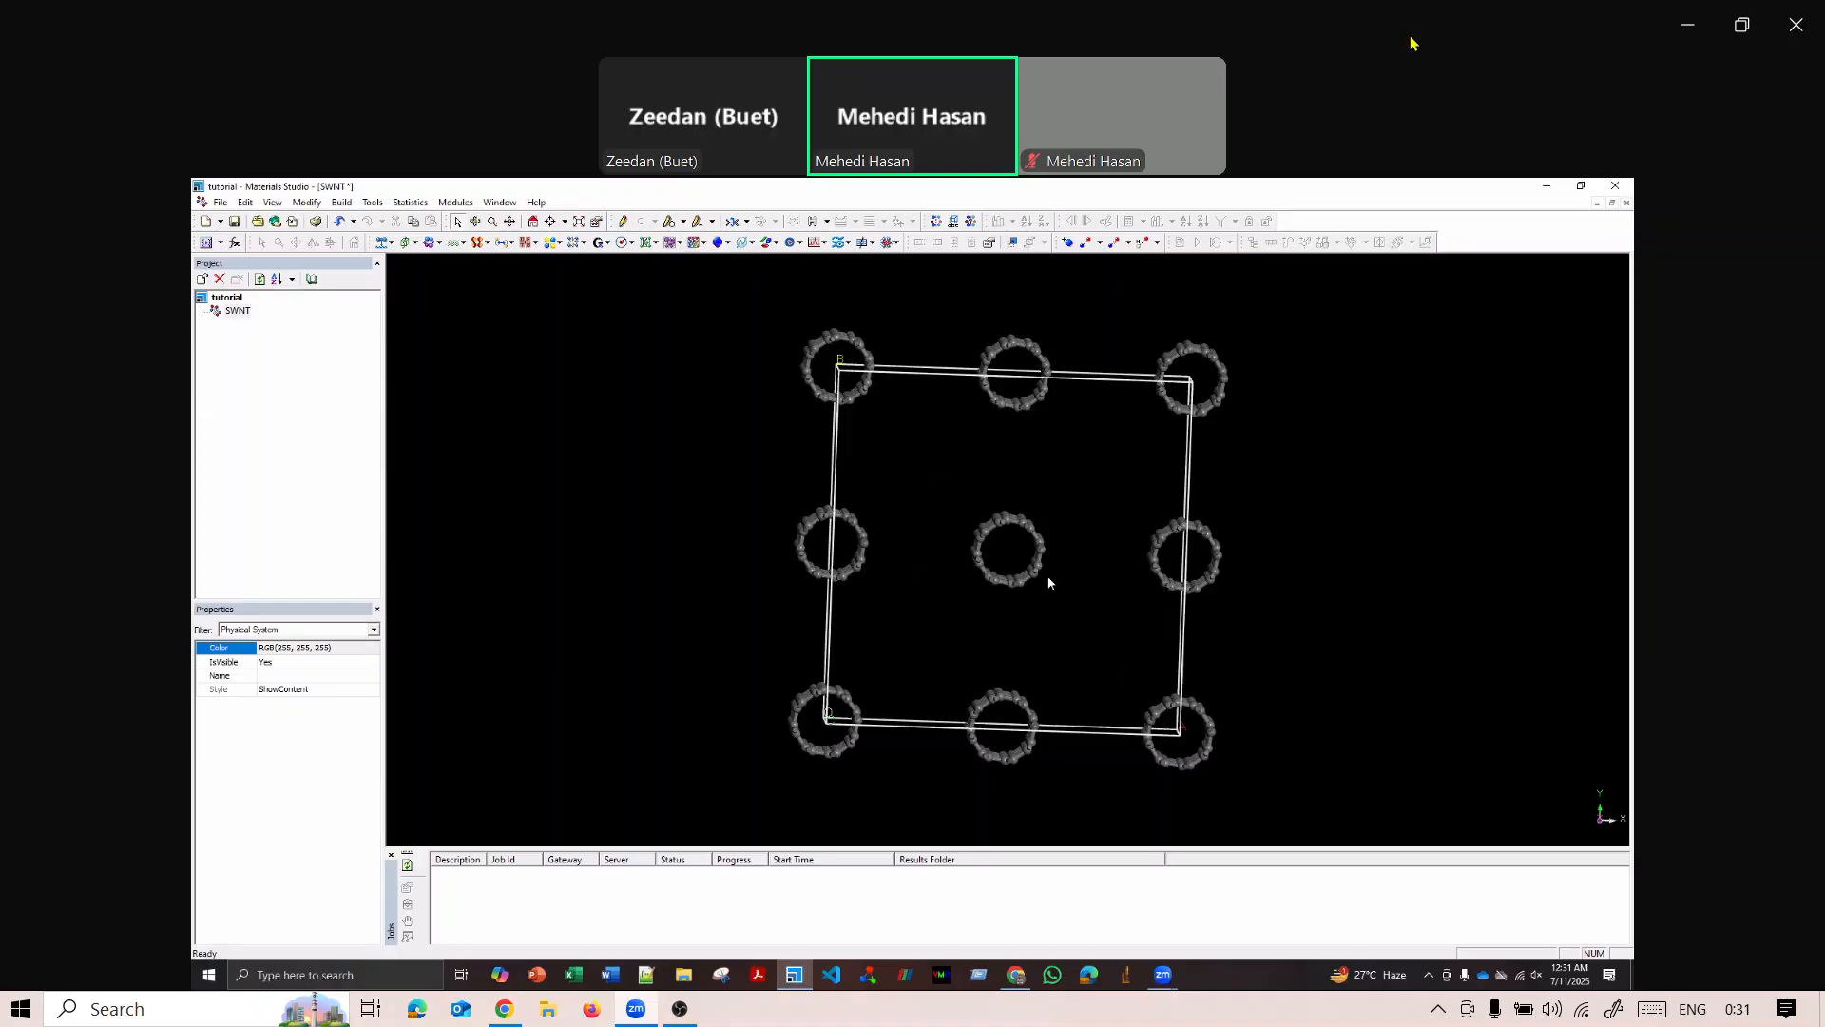
right_drag(1385, 532, 1339, 492)
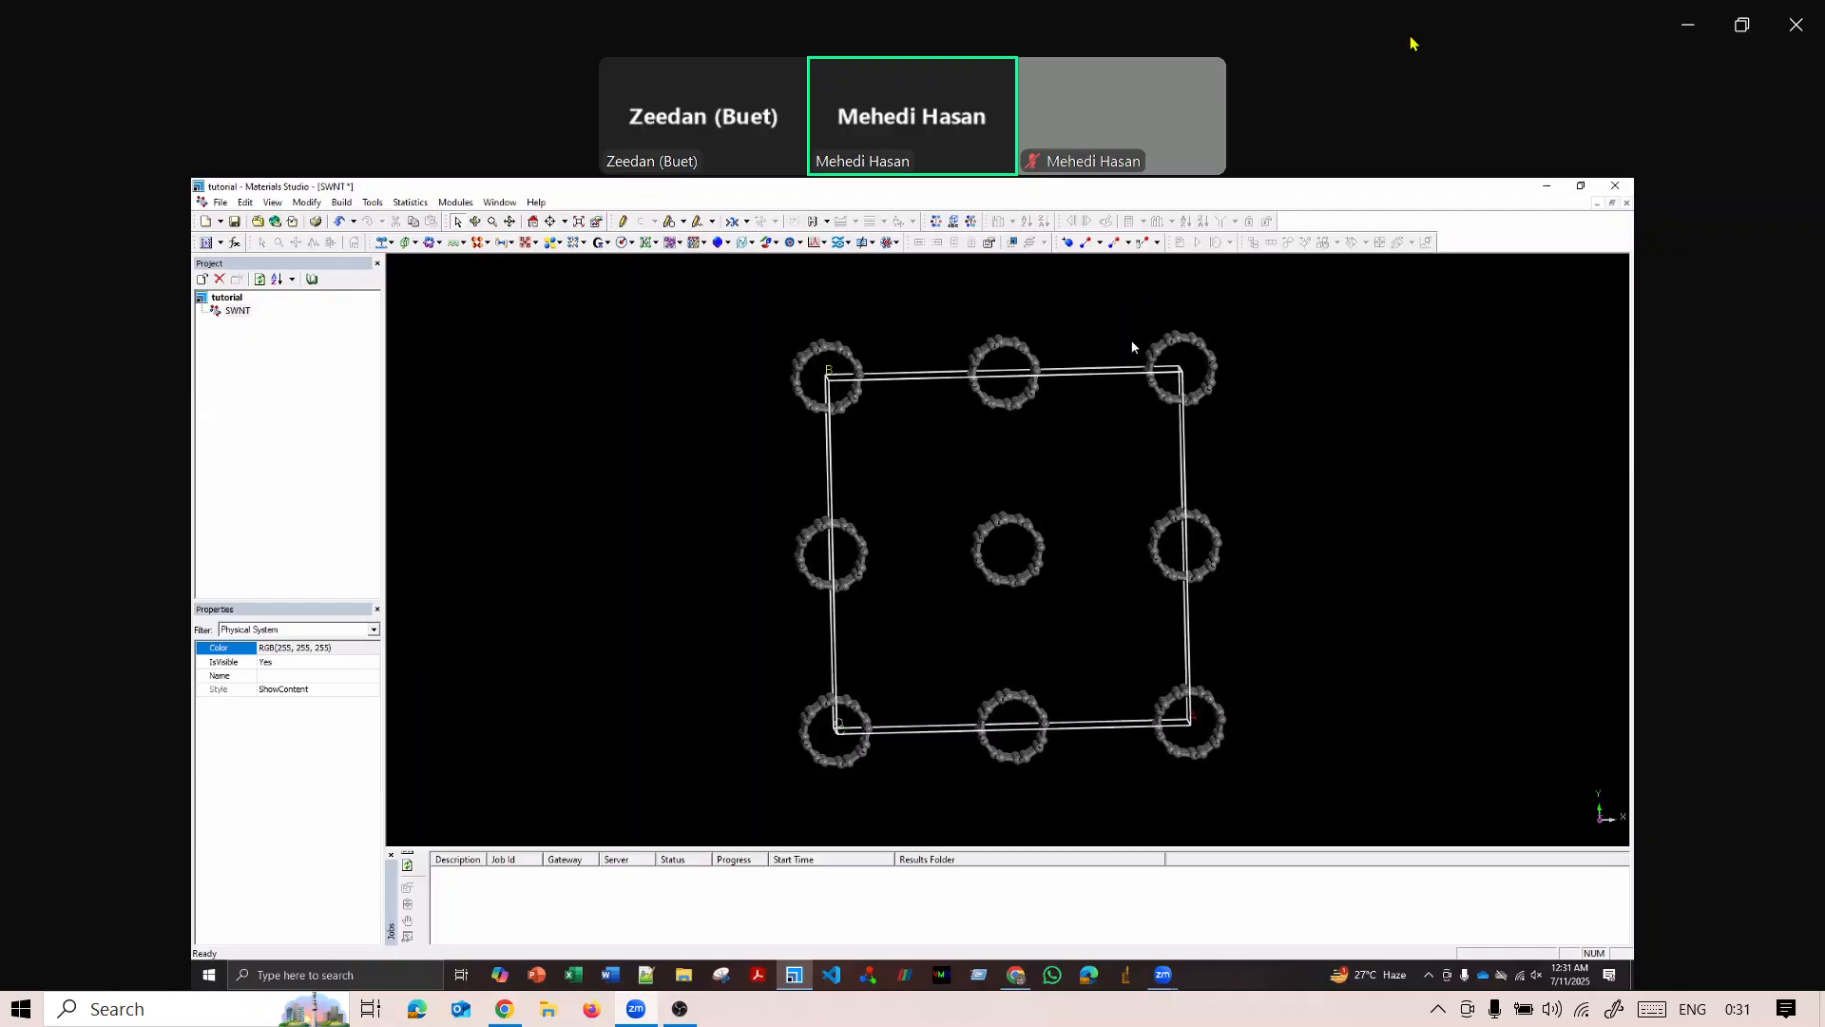
drag(1115, 322, 1306, 770)
key(Delete)
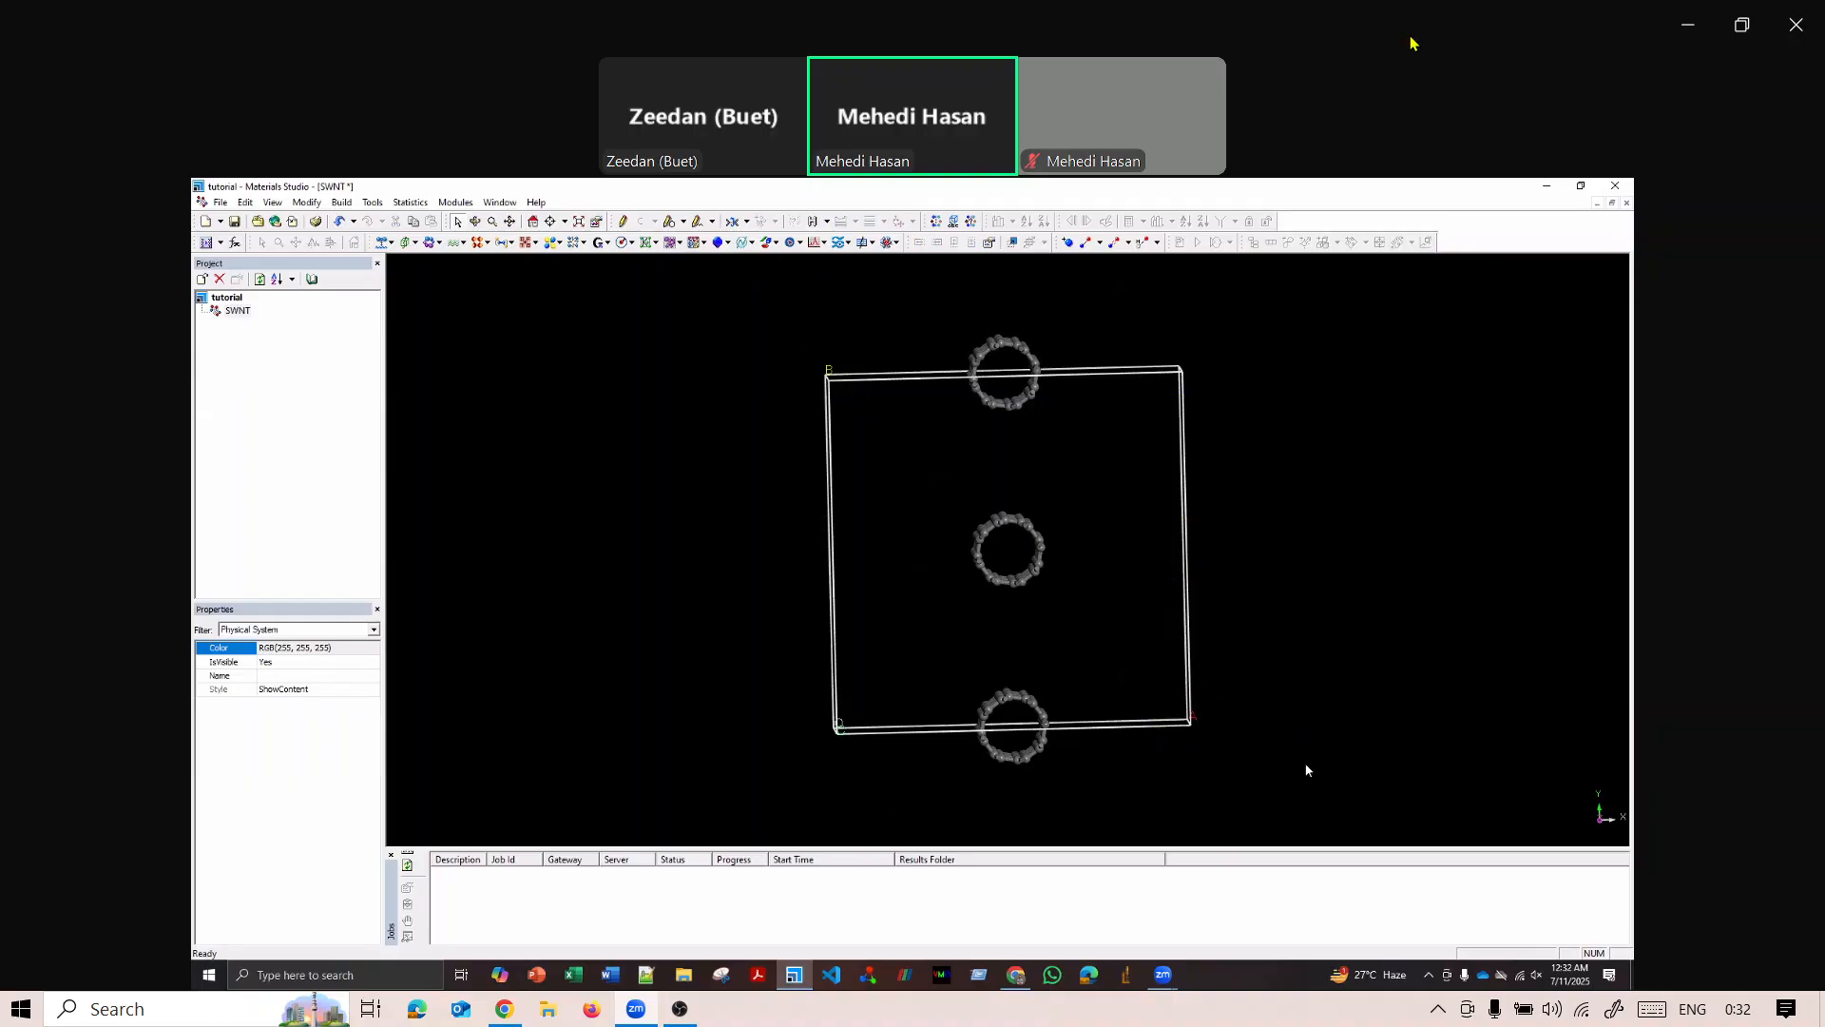
drag(916, 297, 1095, 453)
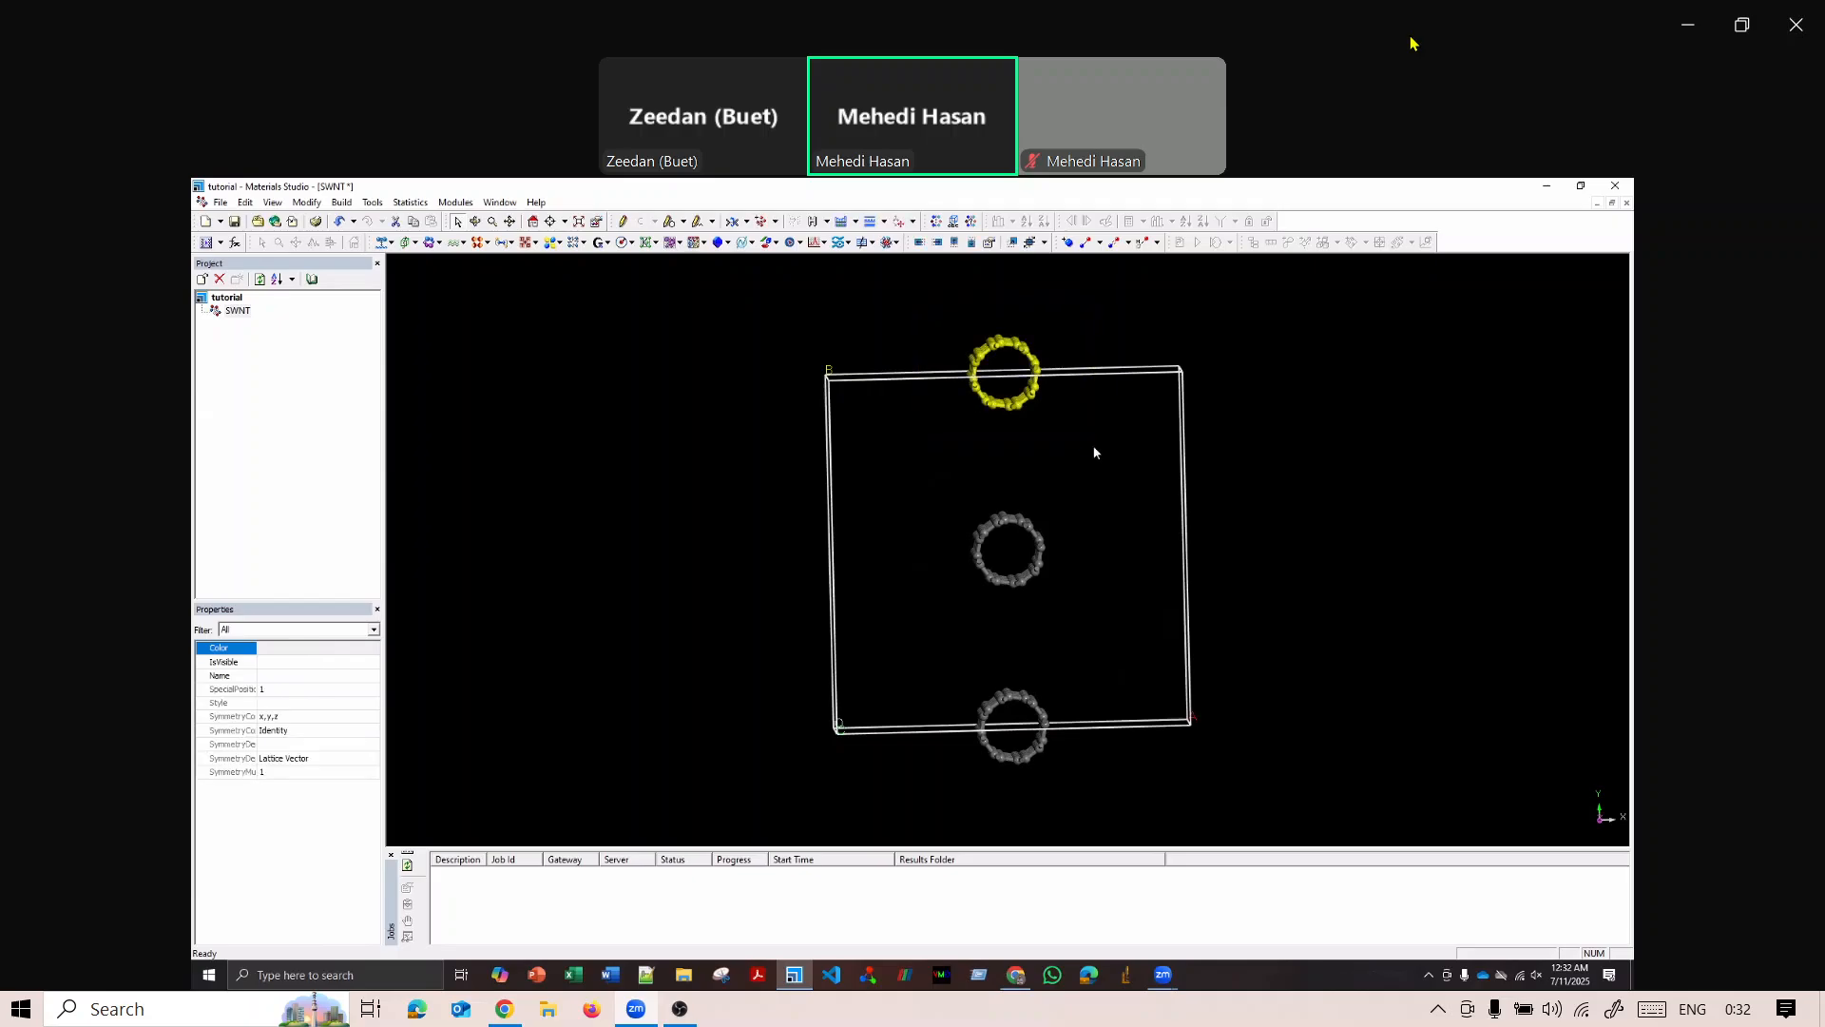
key(Delete)
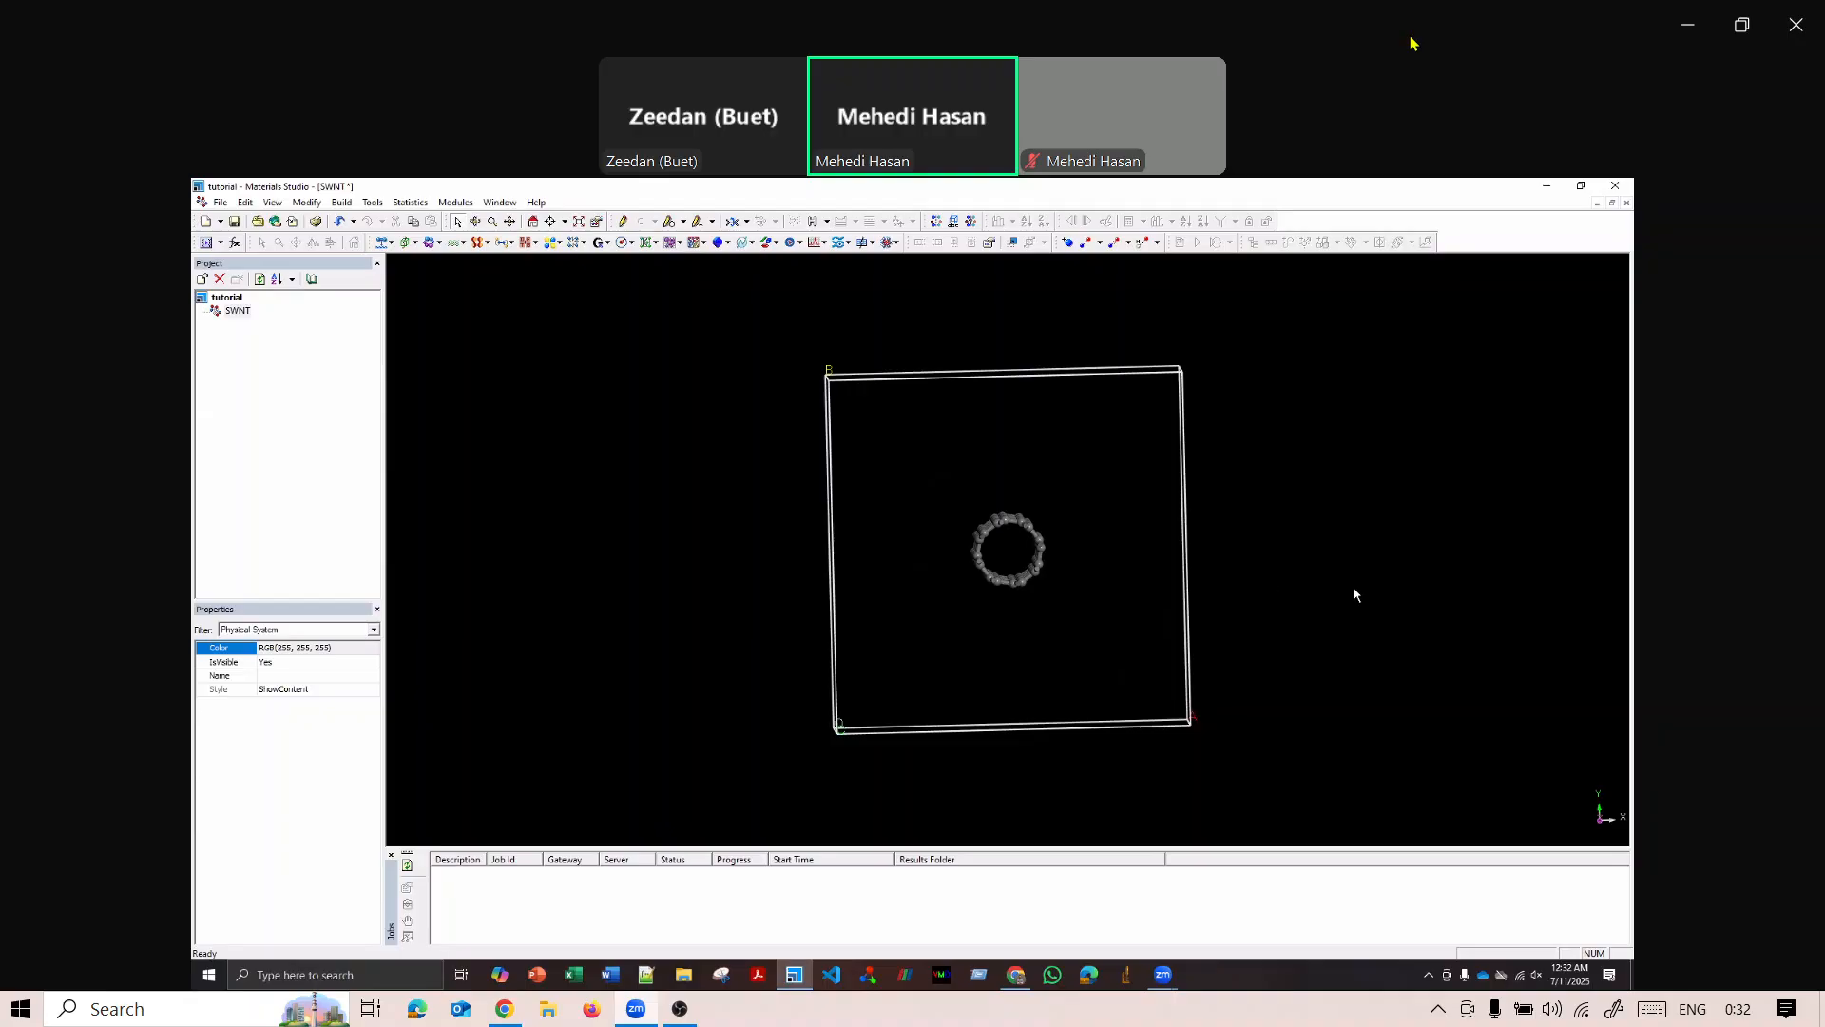
right_drag(1353, 591, 790, 505)
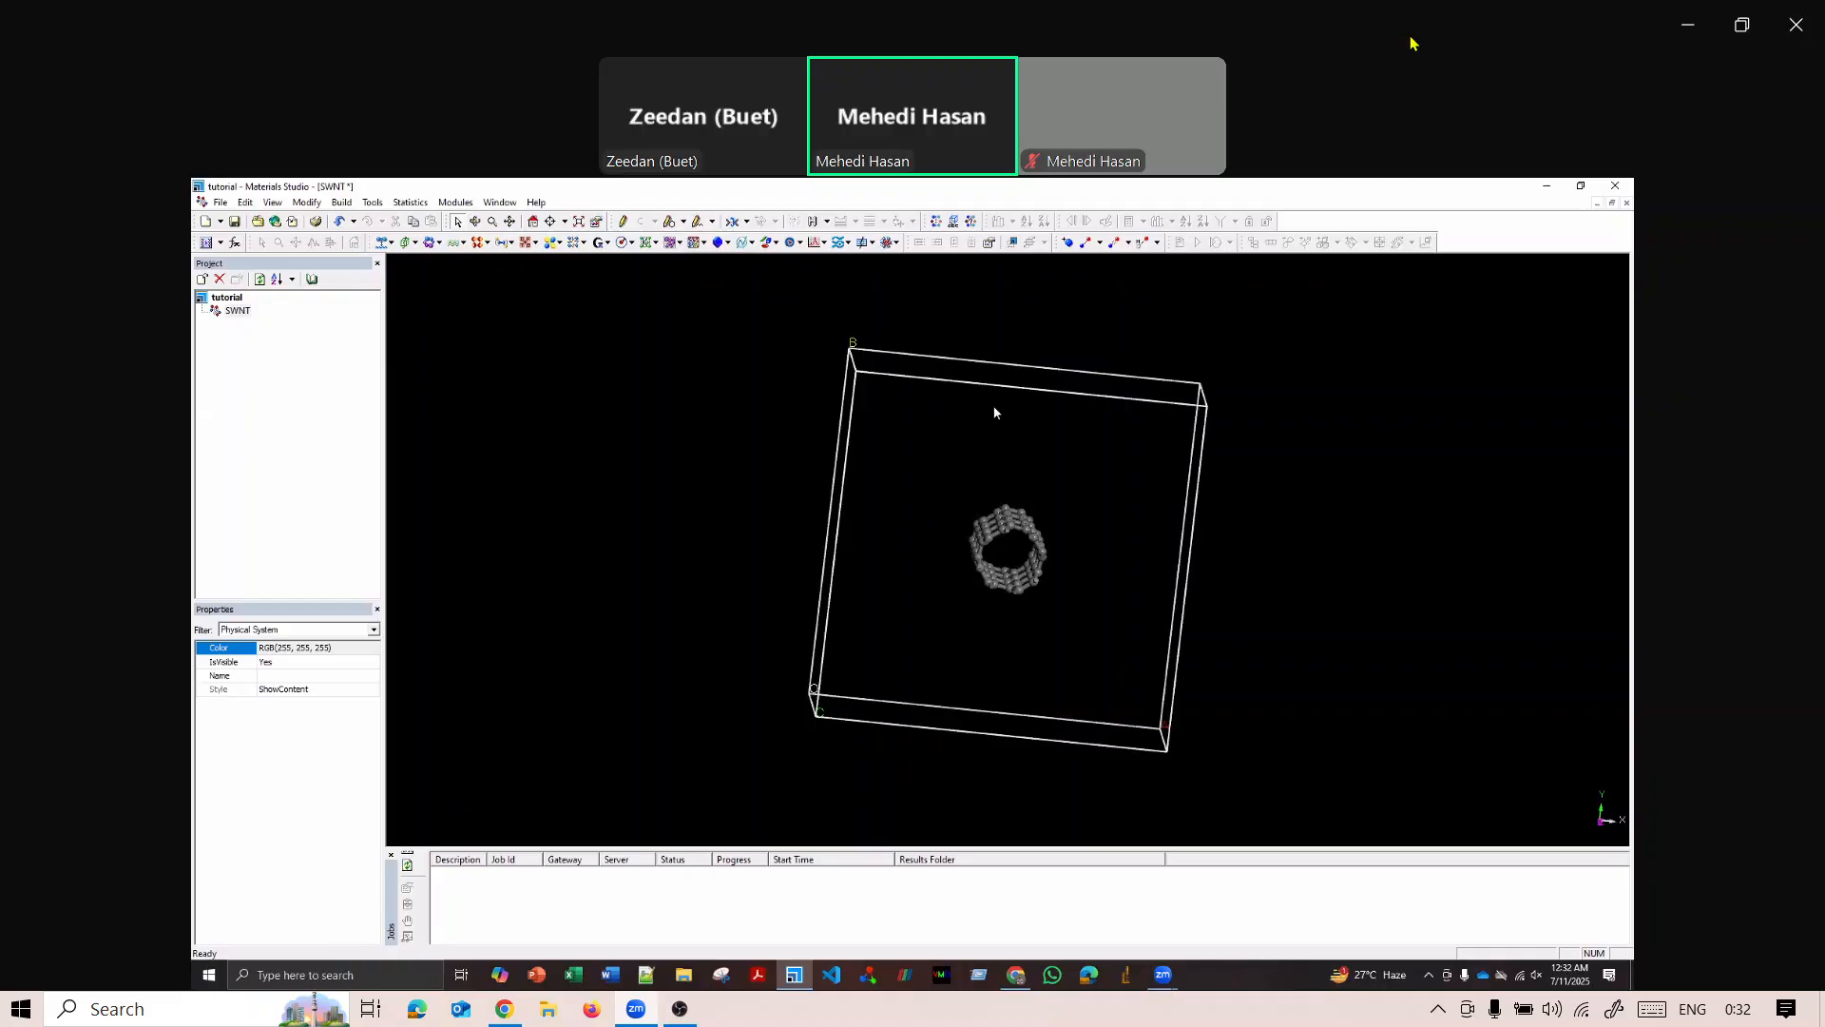
right_drag(994, 408, 949, 428)
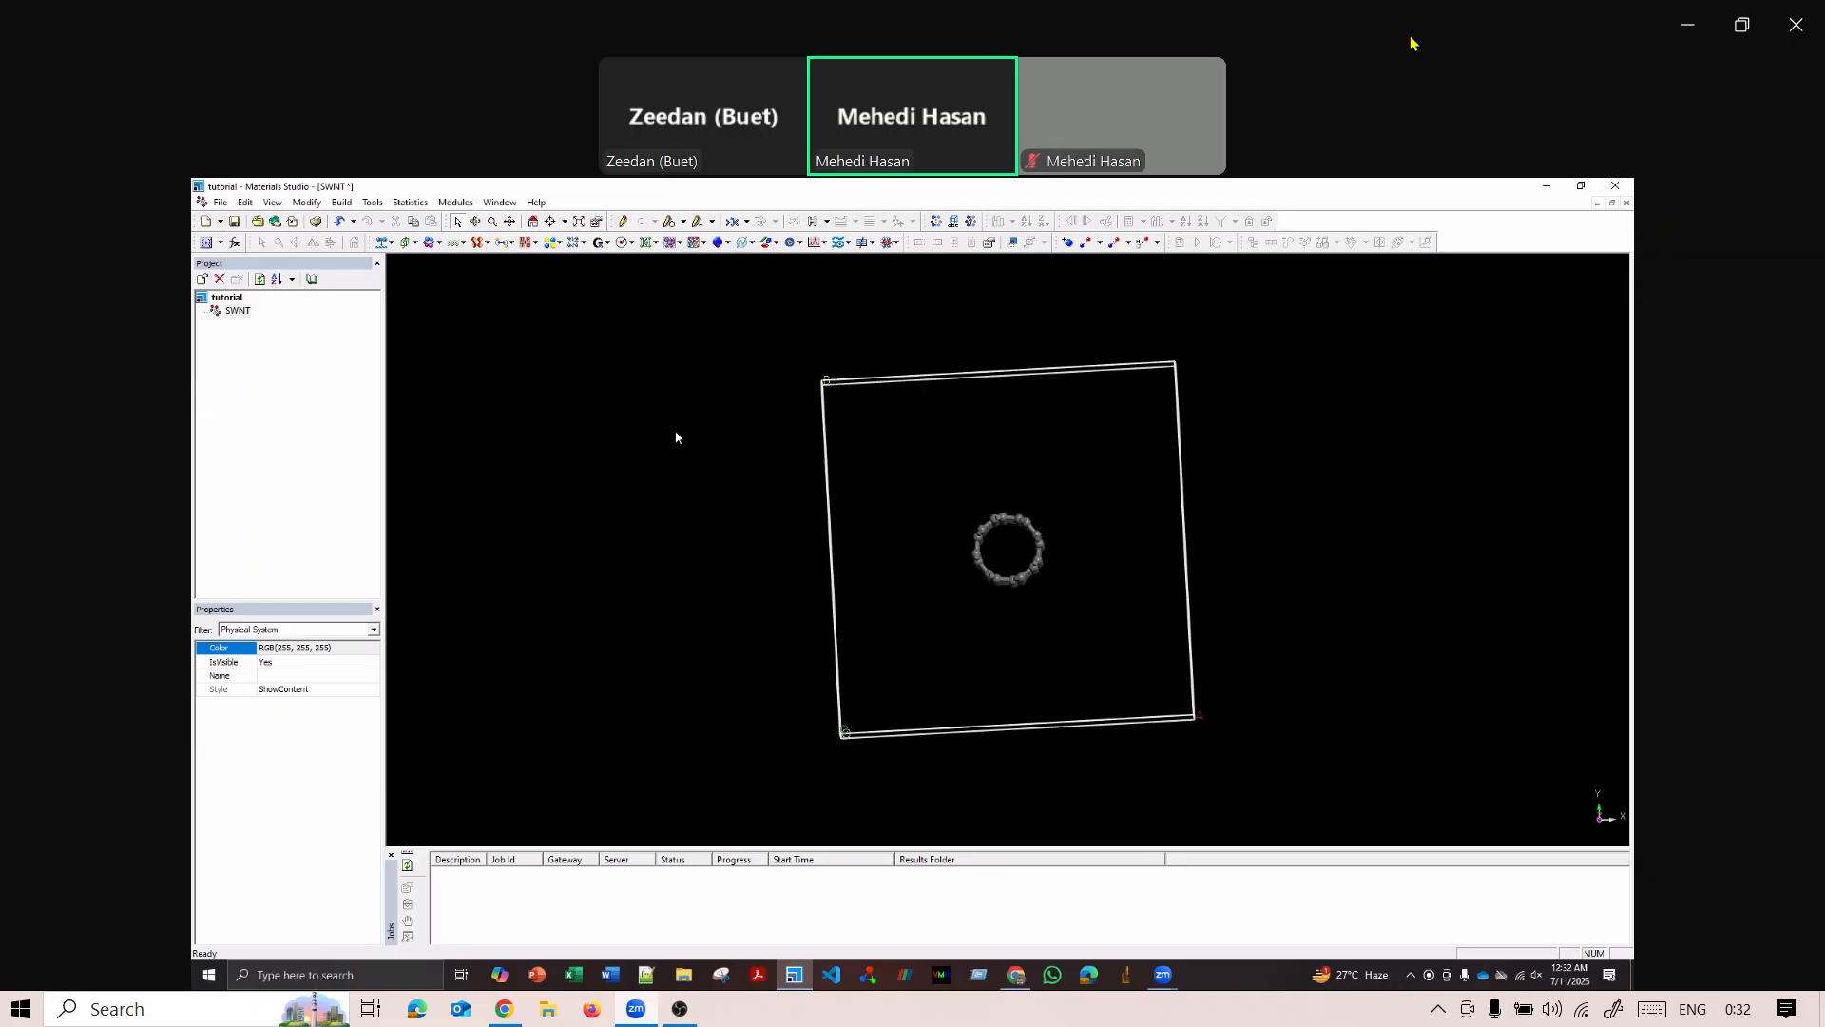
right_drag(741, 540, 773, 526)
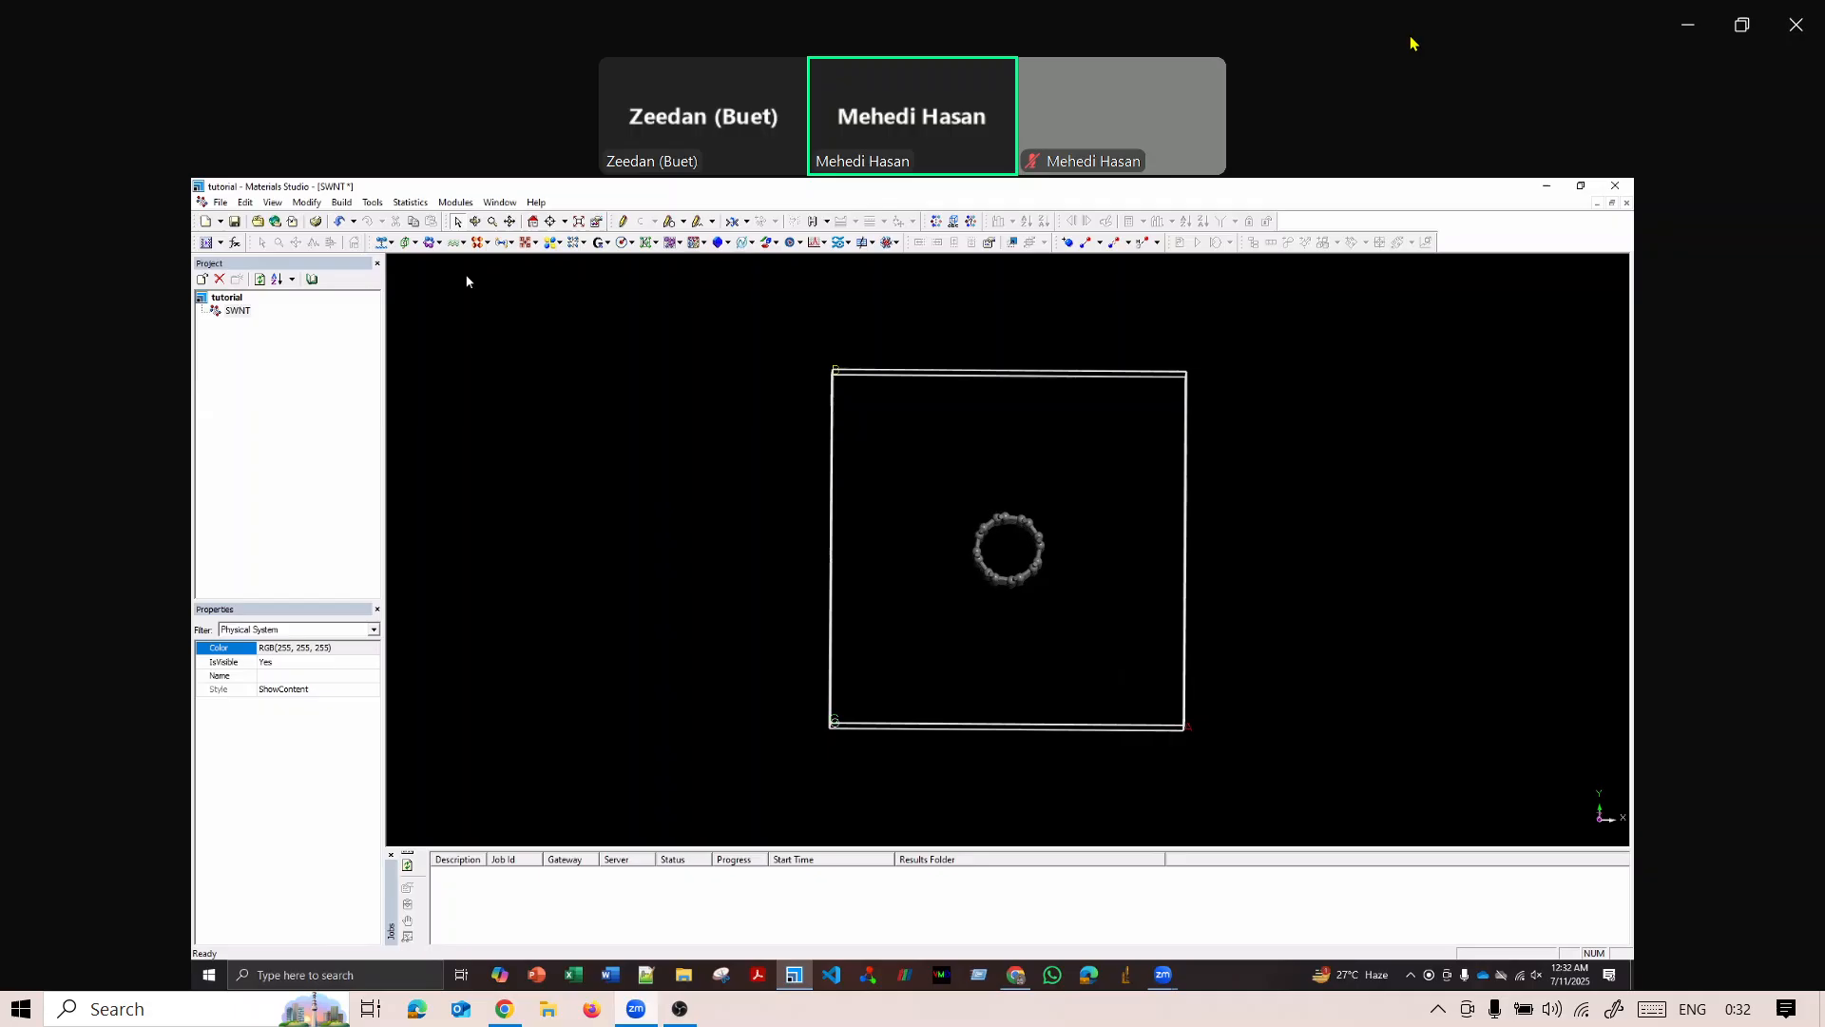
Build one isotactic homopolymer chain of vinyl_alcohol from the vinyls library with a chain length of 10.
click(343, 203)
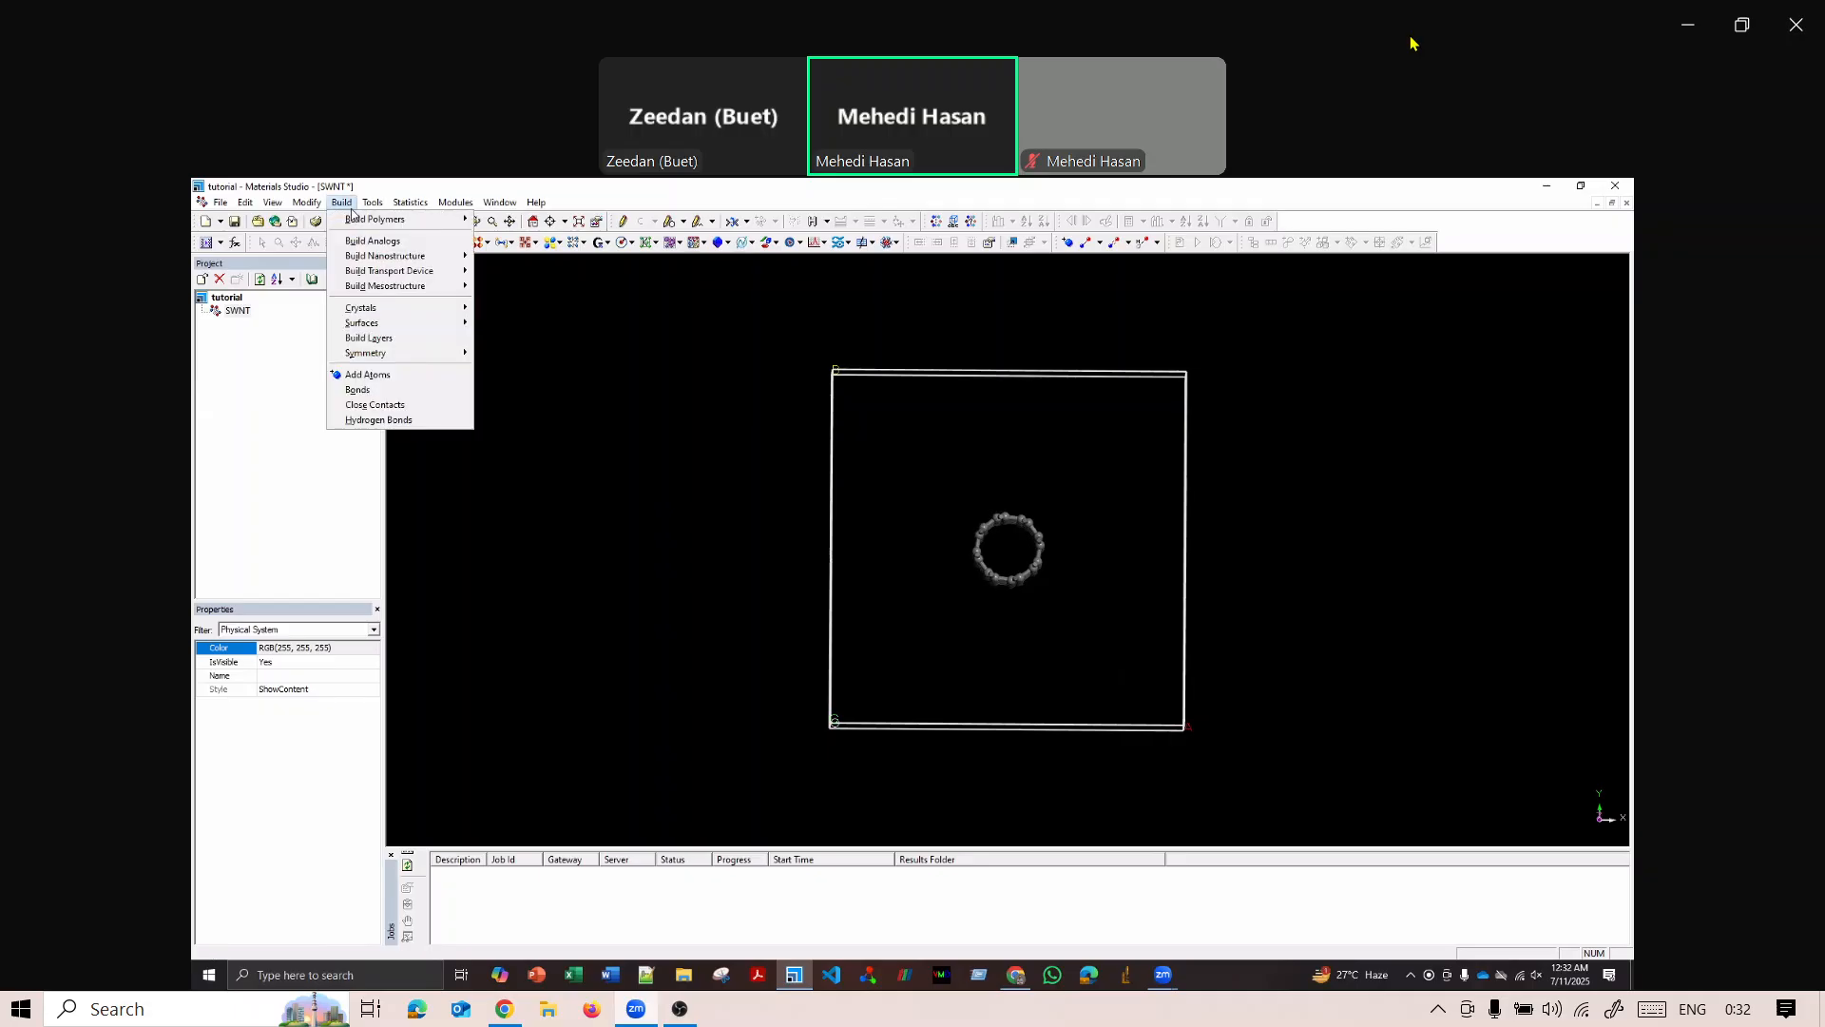
mouse_move(361, 226)
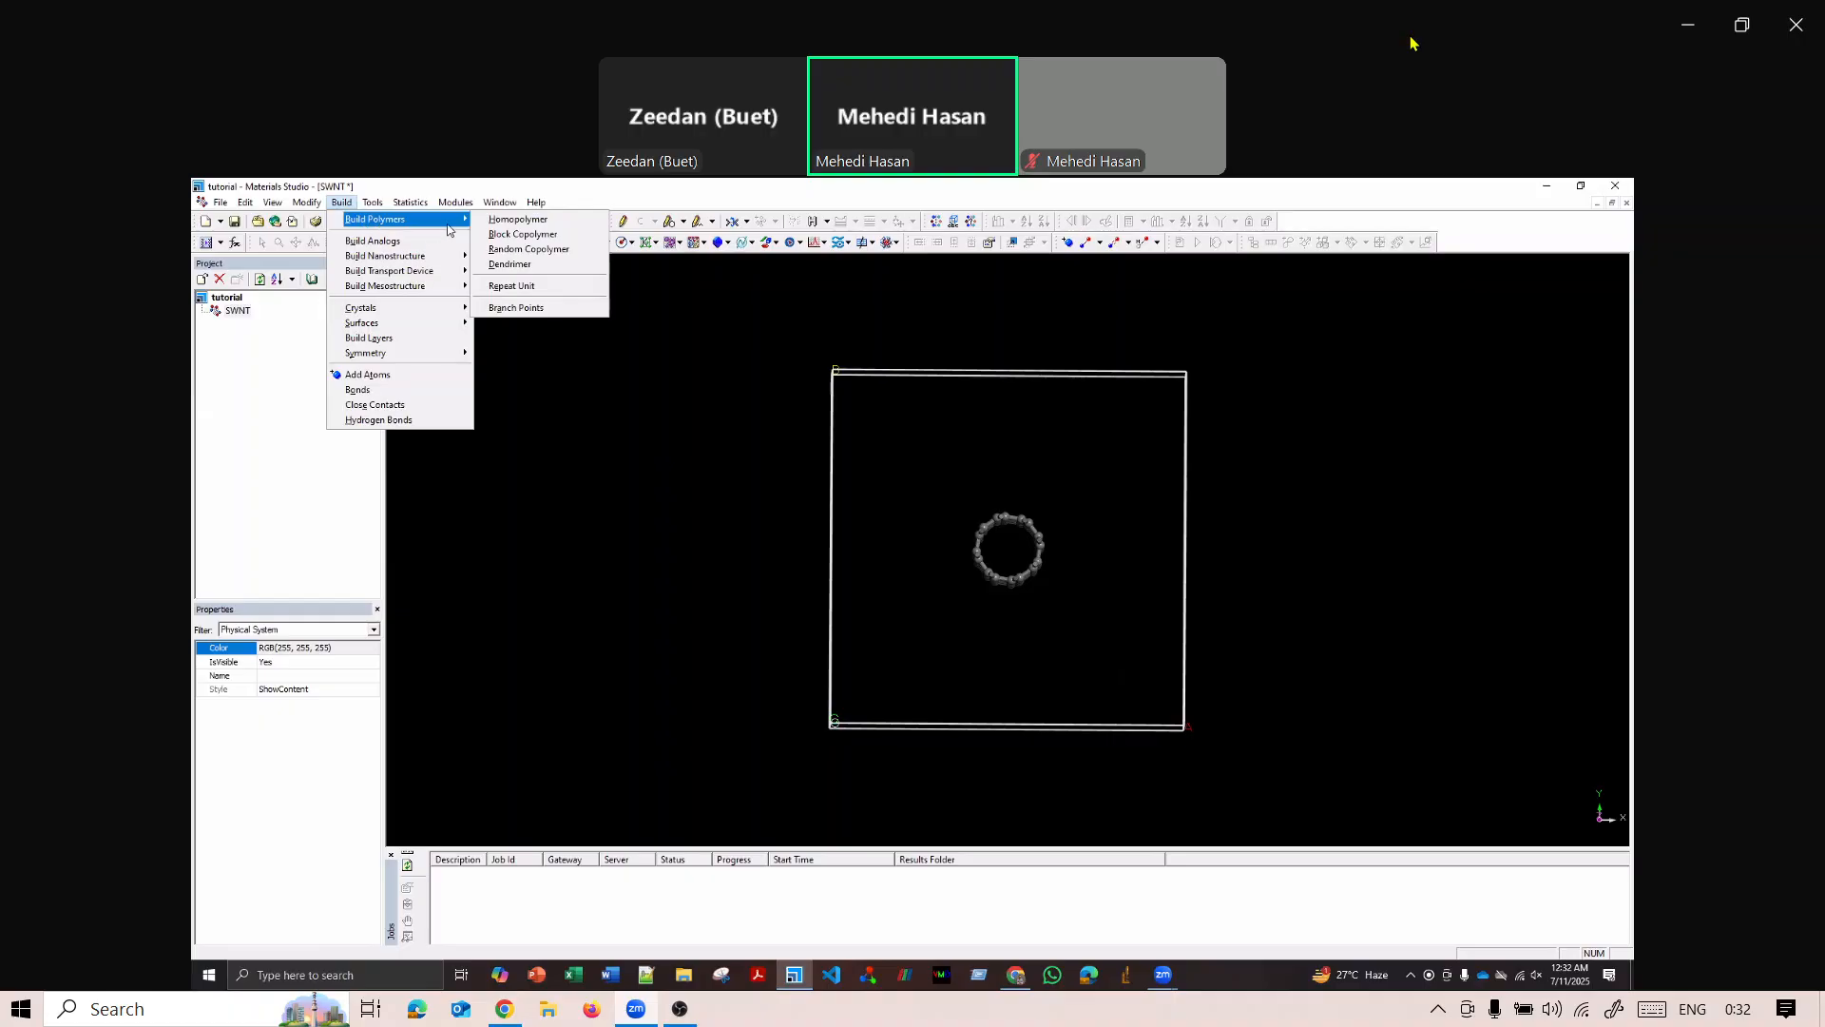
click(520, 224)
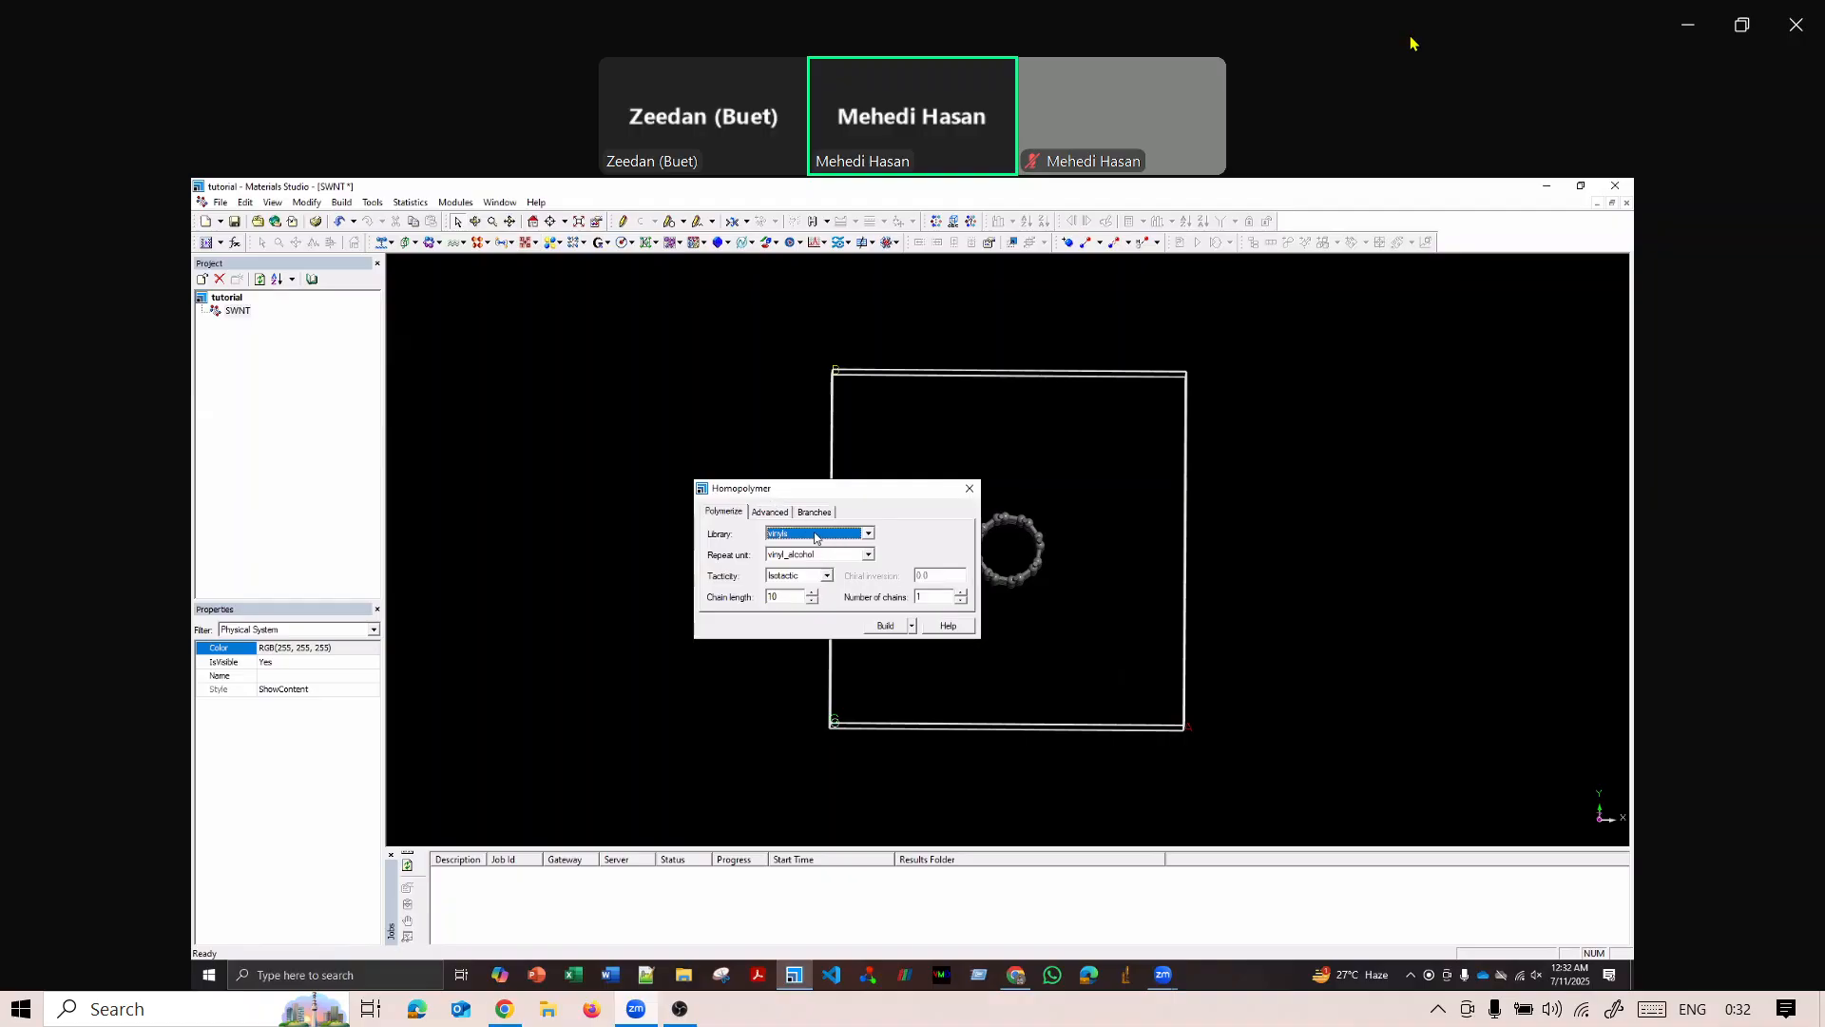
click(887, 626)
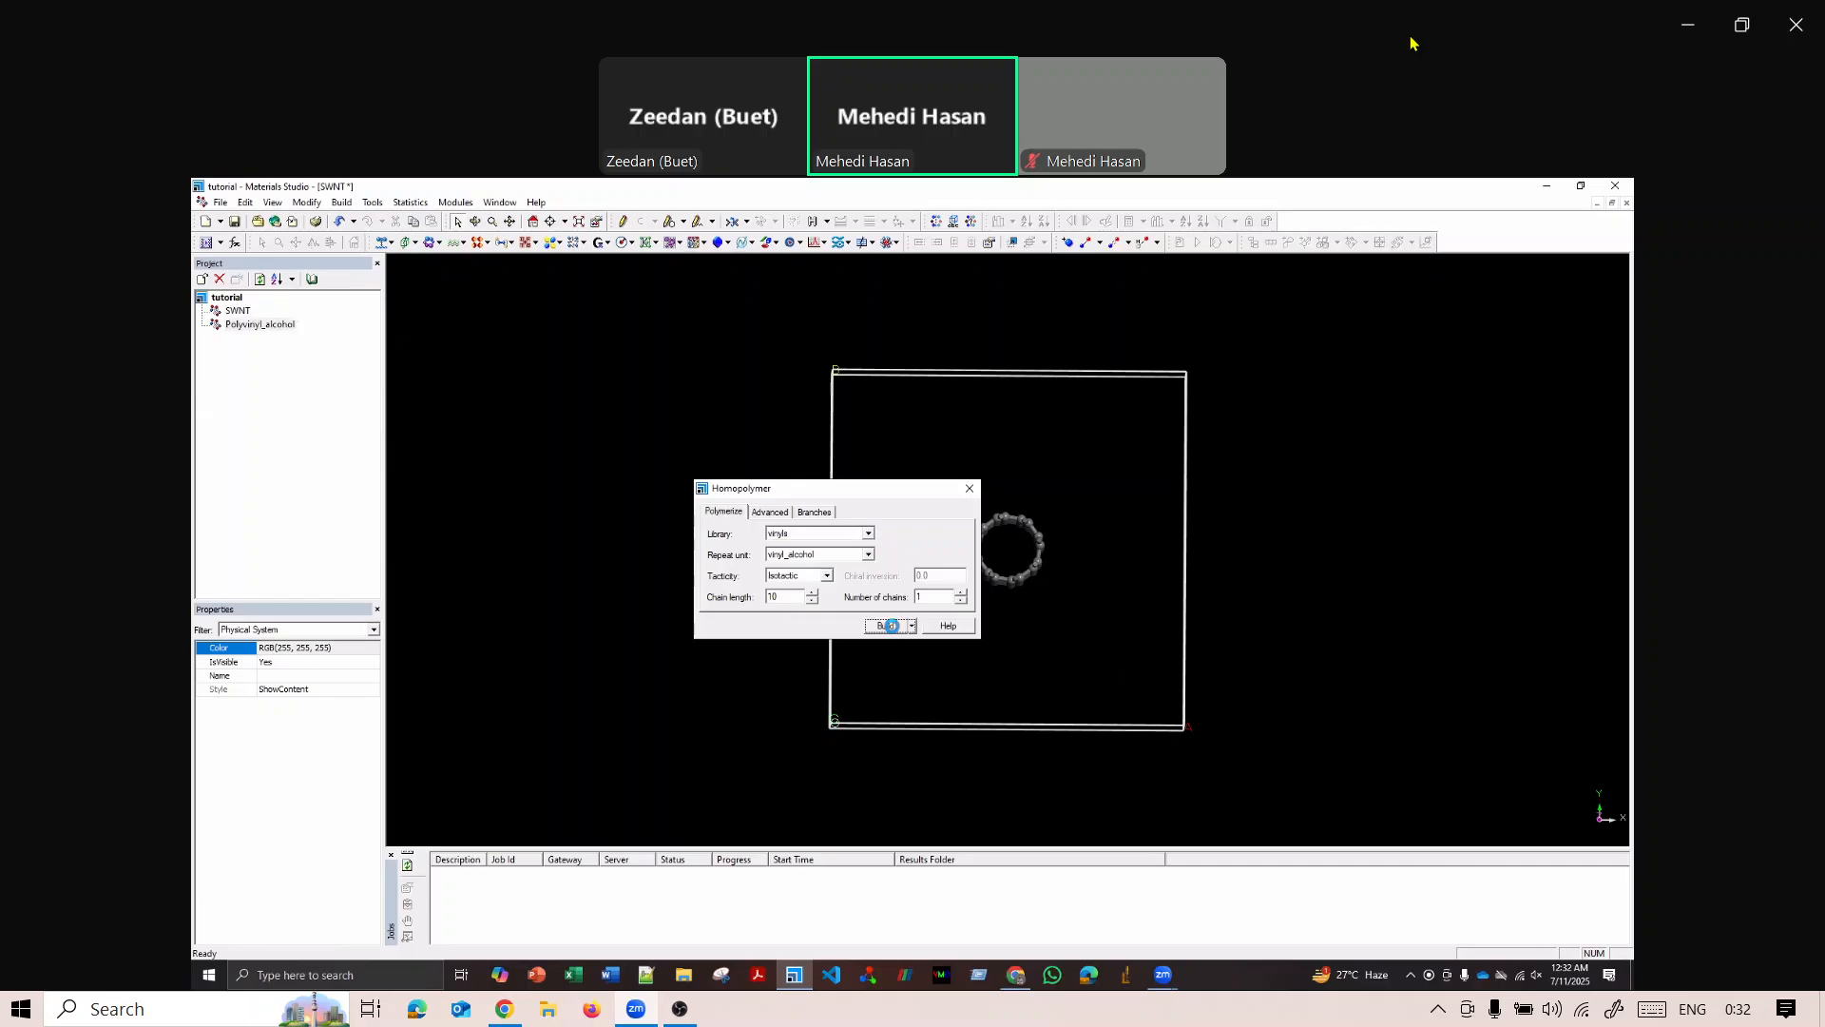
click(970, 490)
Change the polyvinyl alcohol chain's display style to ball and stick, keeping the coloring by element.
scroll(1009, 557, down, 3)
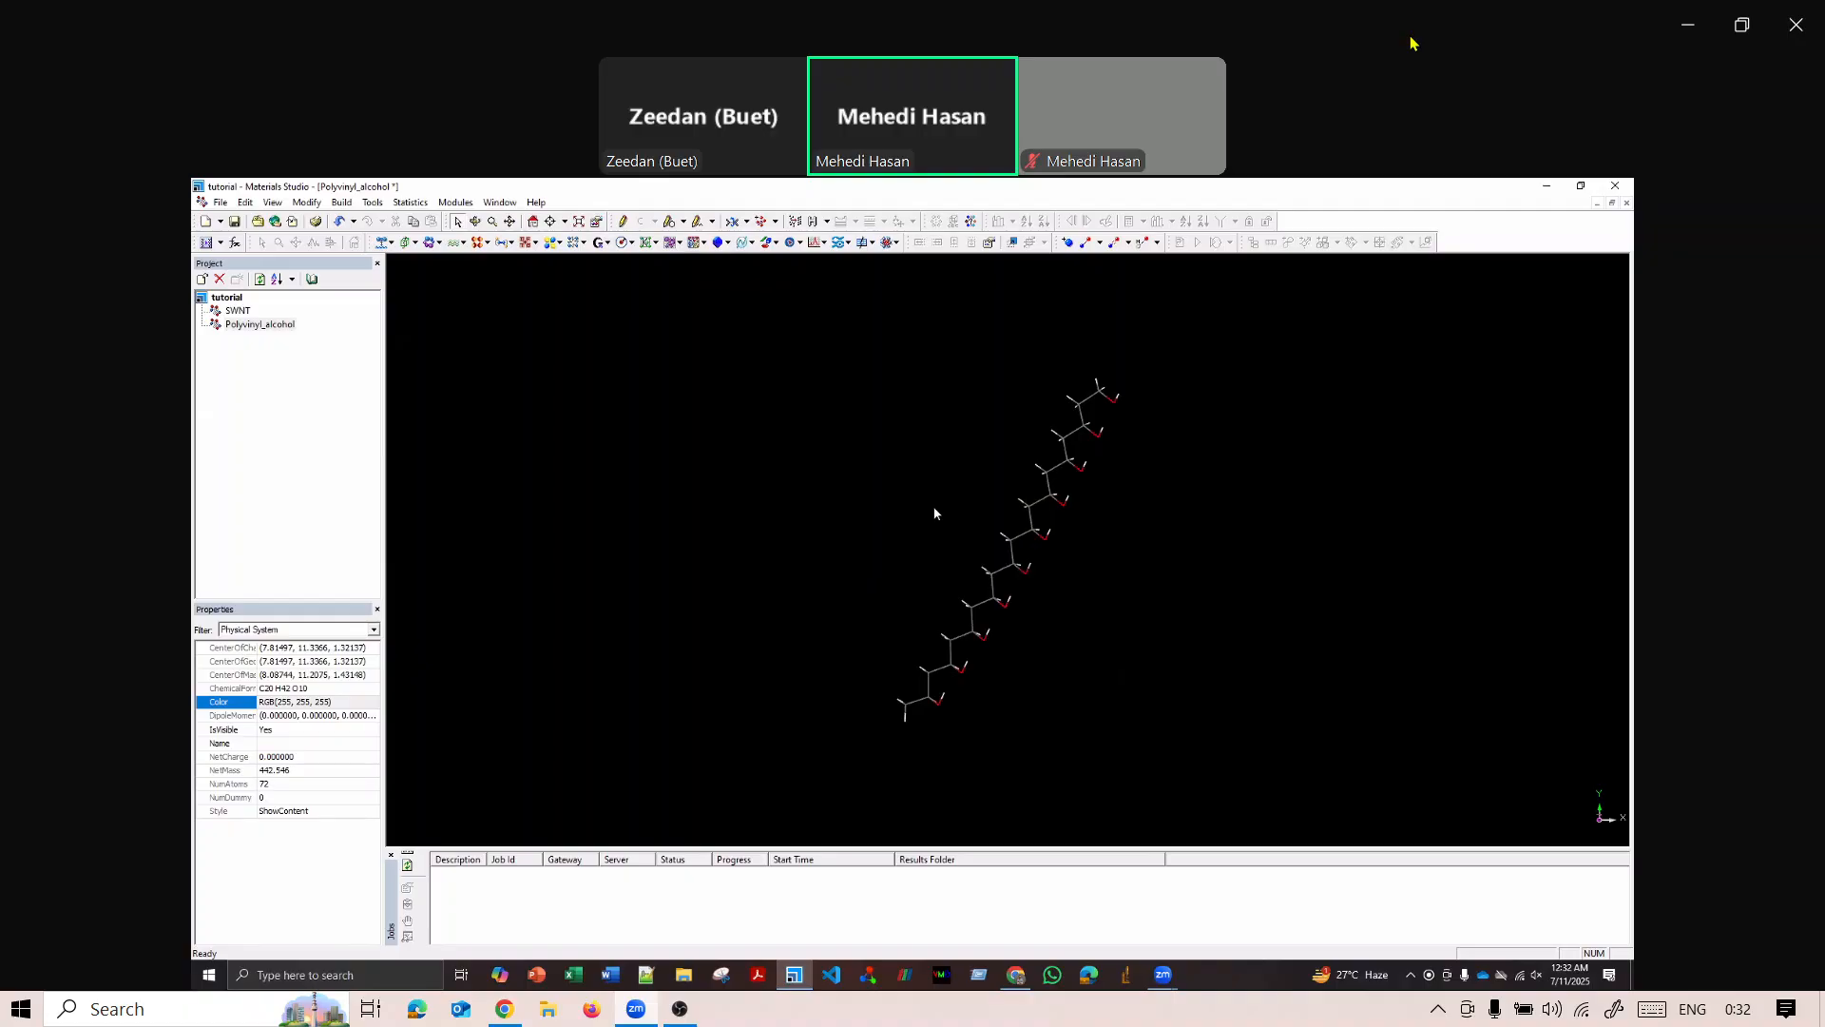
right_click(869, 529)
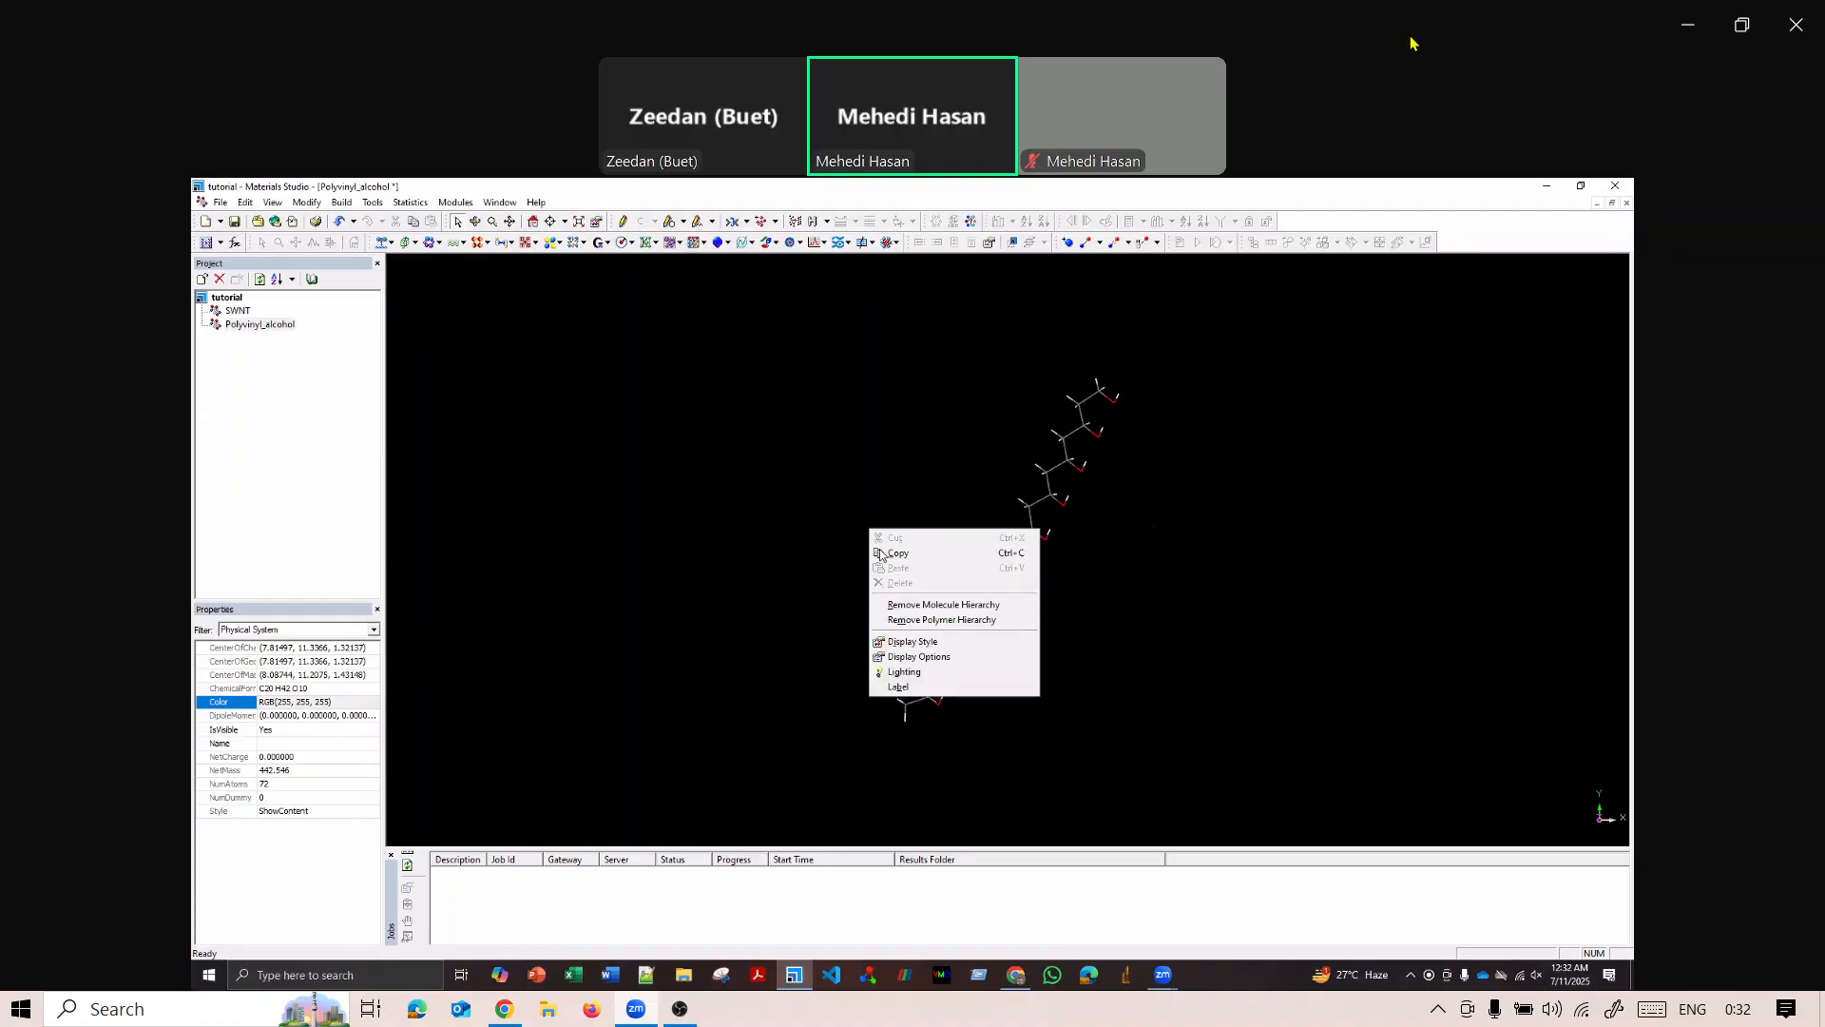
click(911, 640)
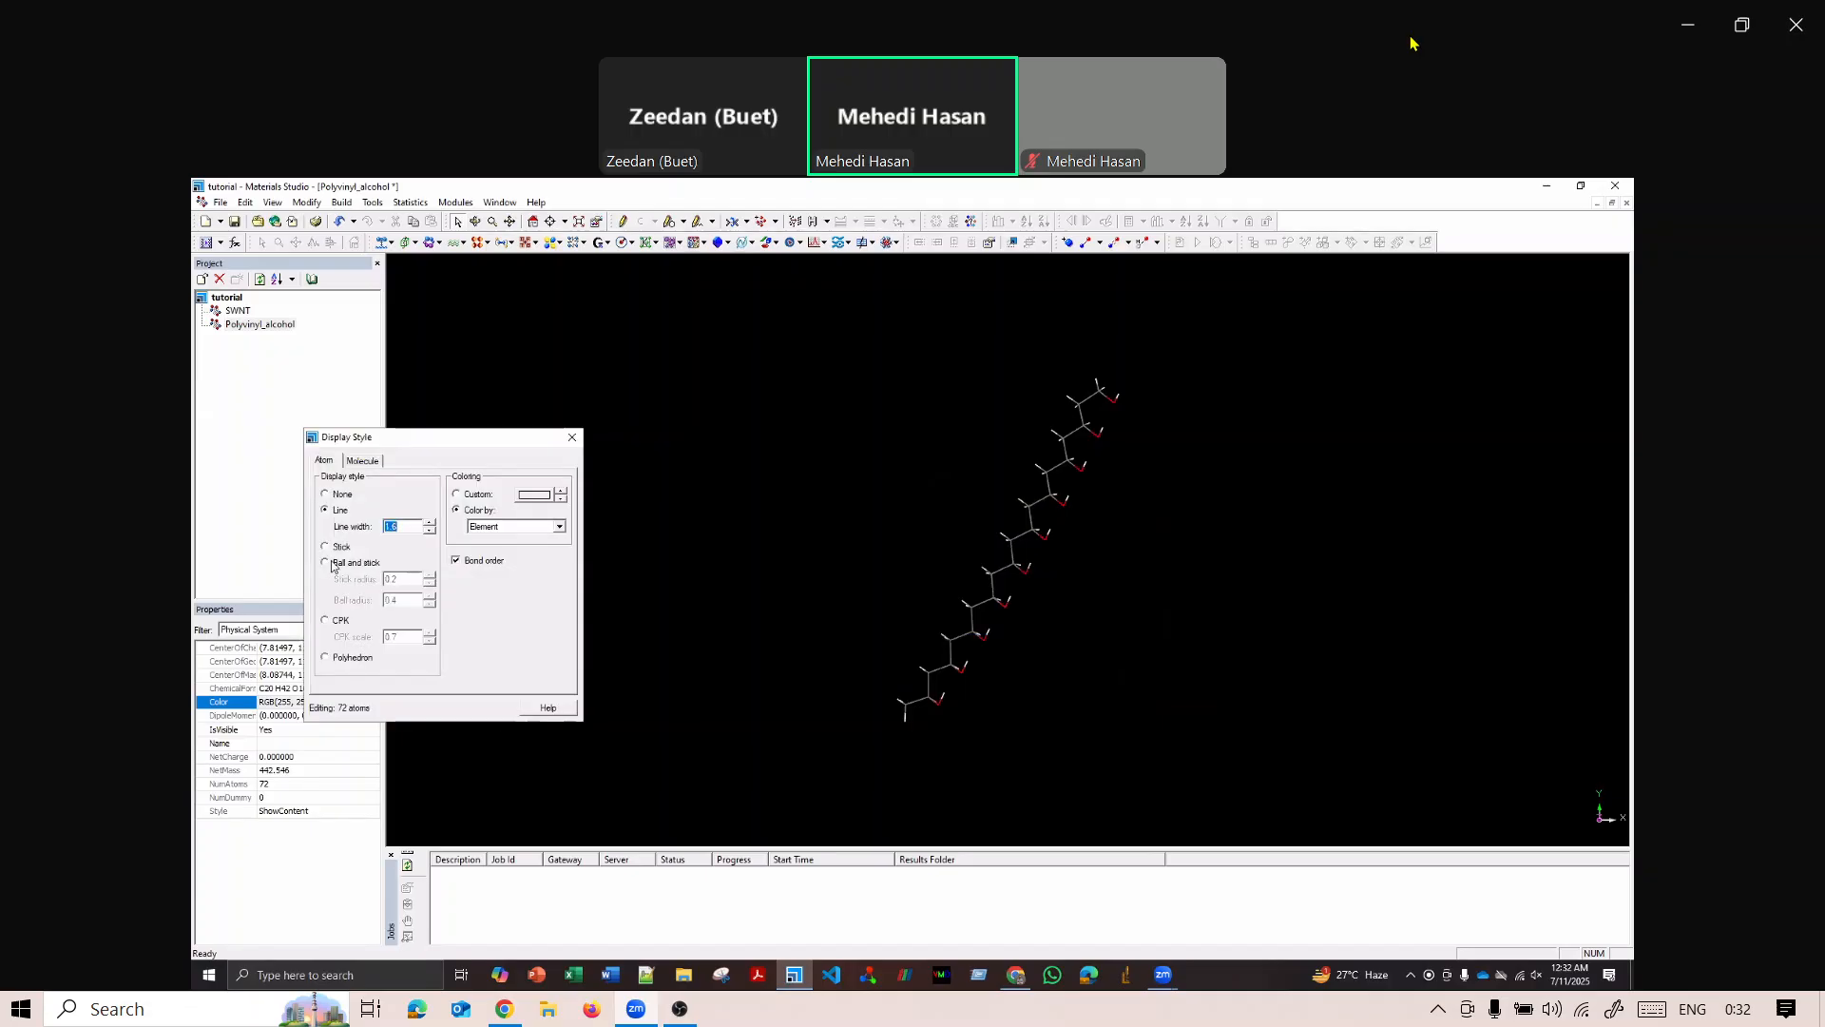
click(339, 563)
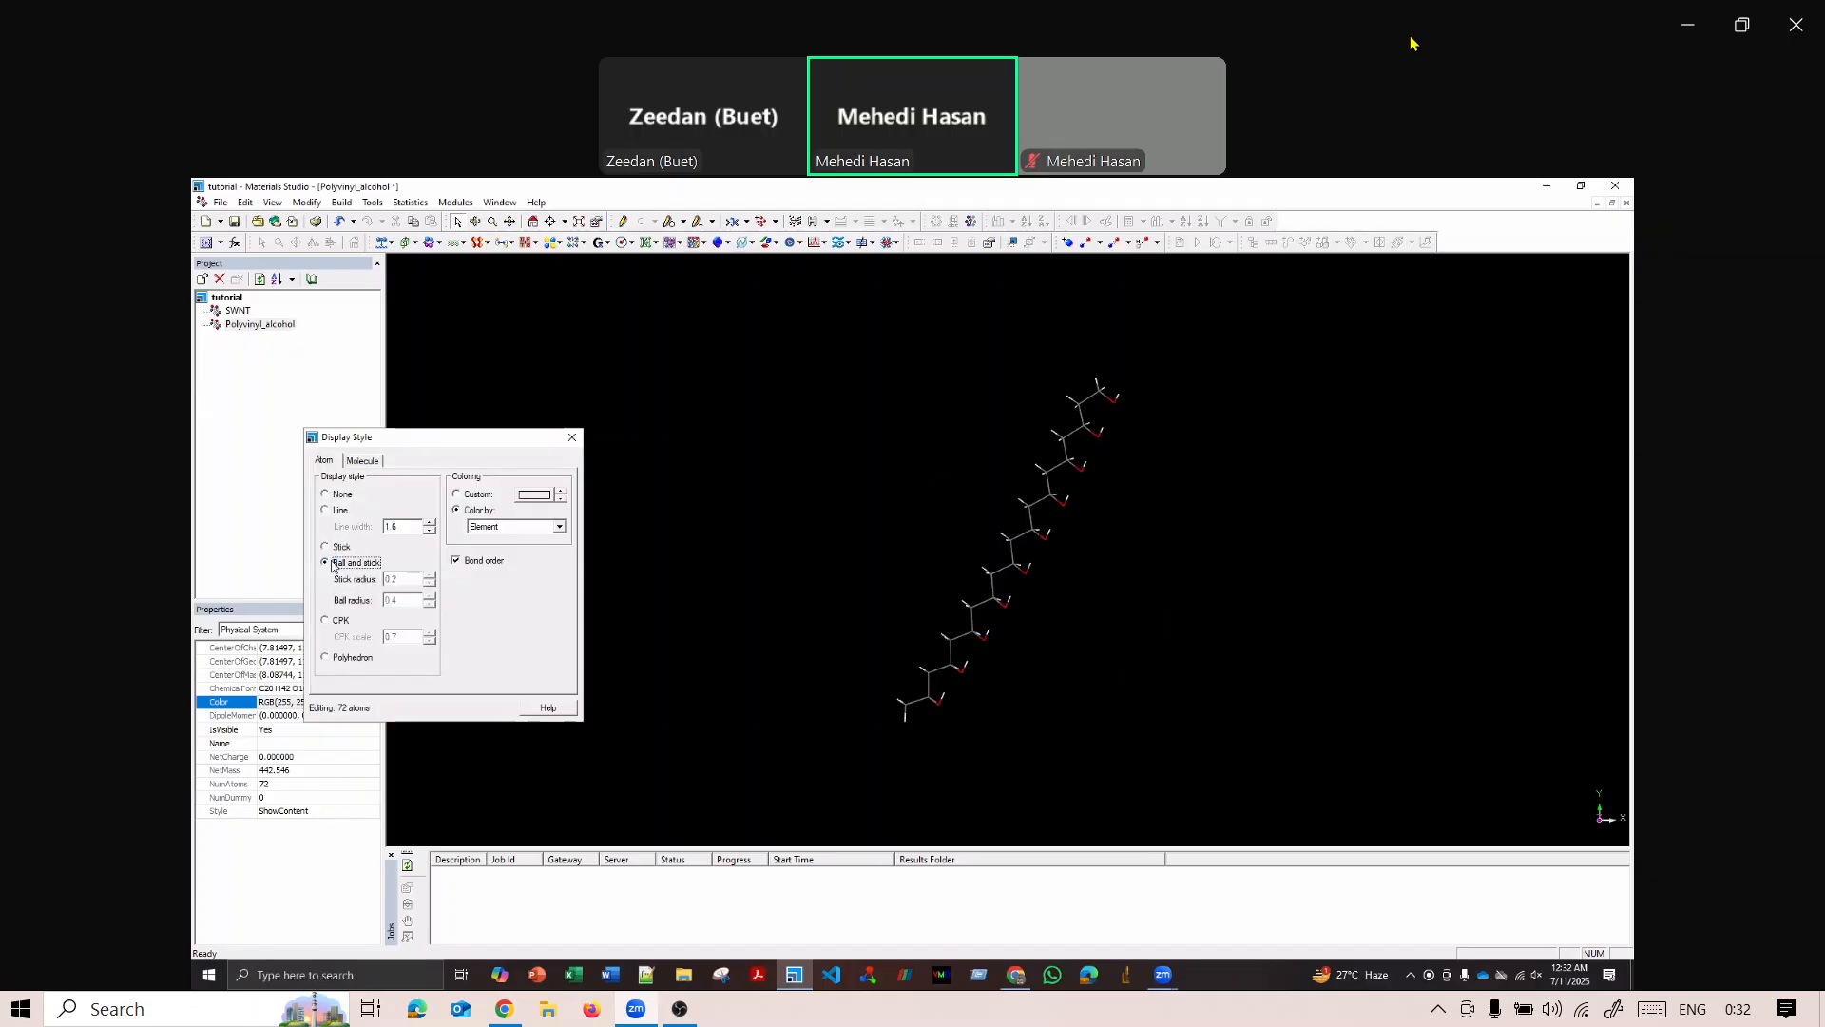
click(546, 499)
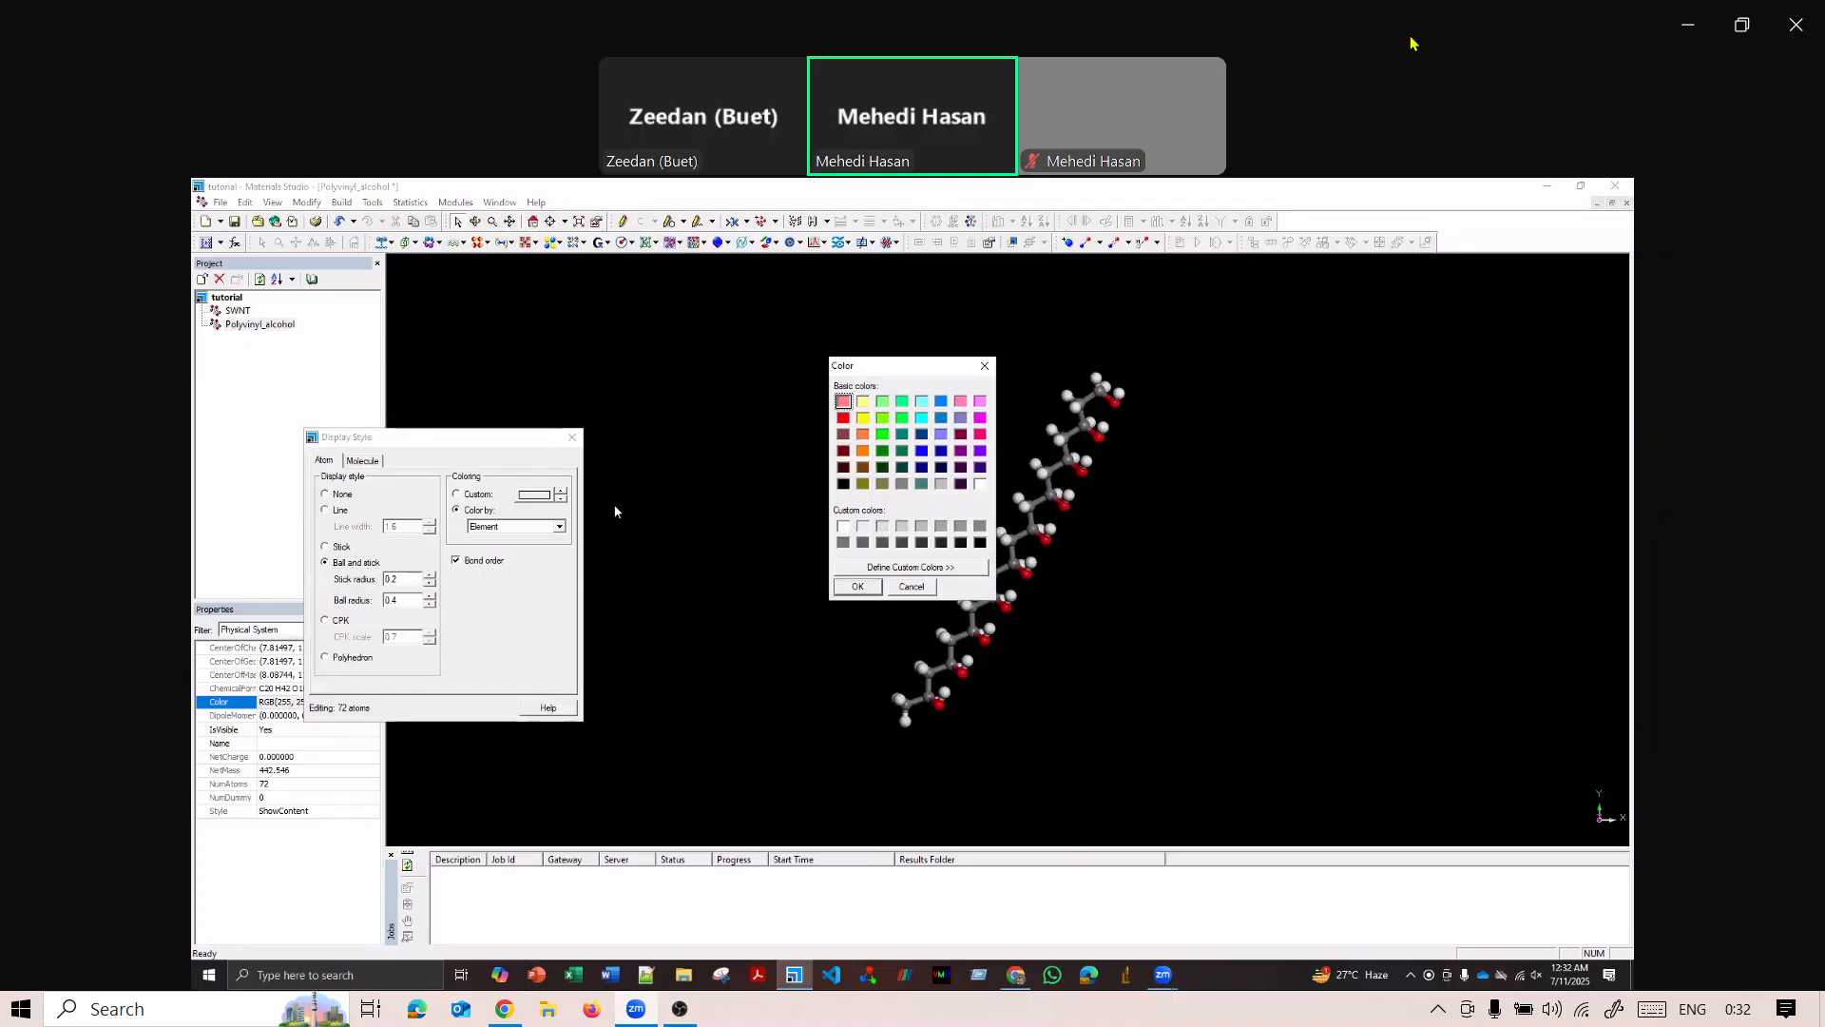
click(985, 365)
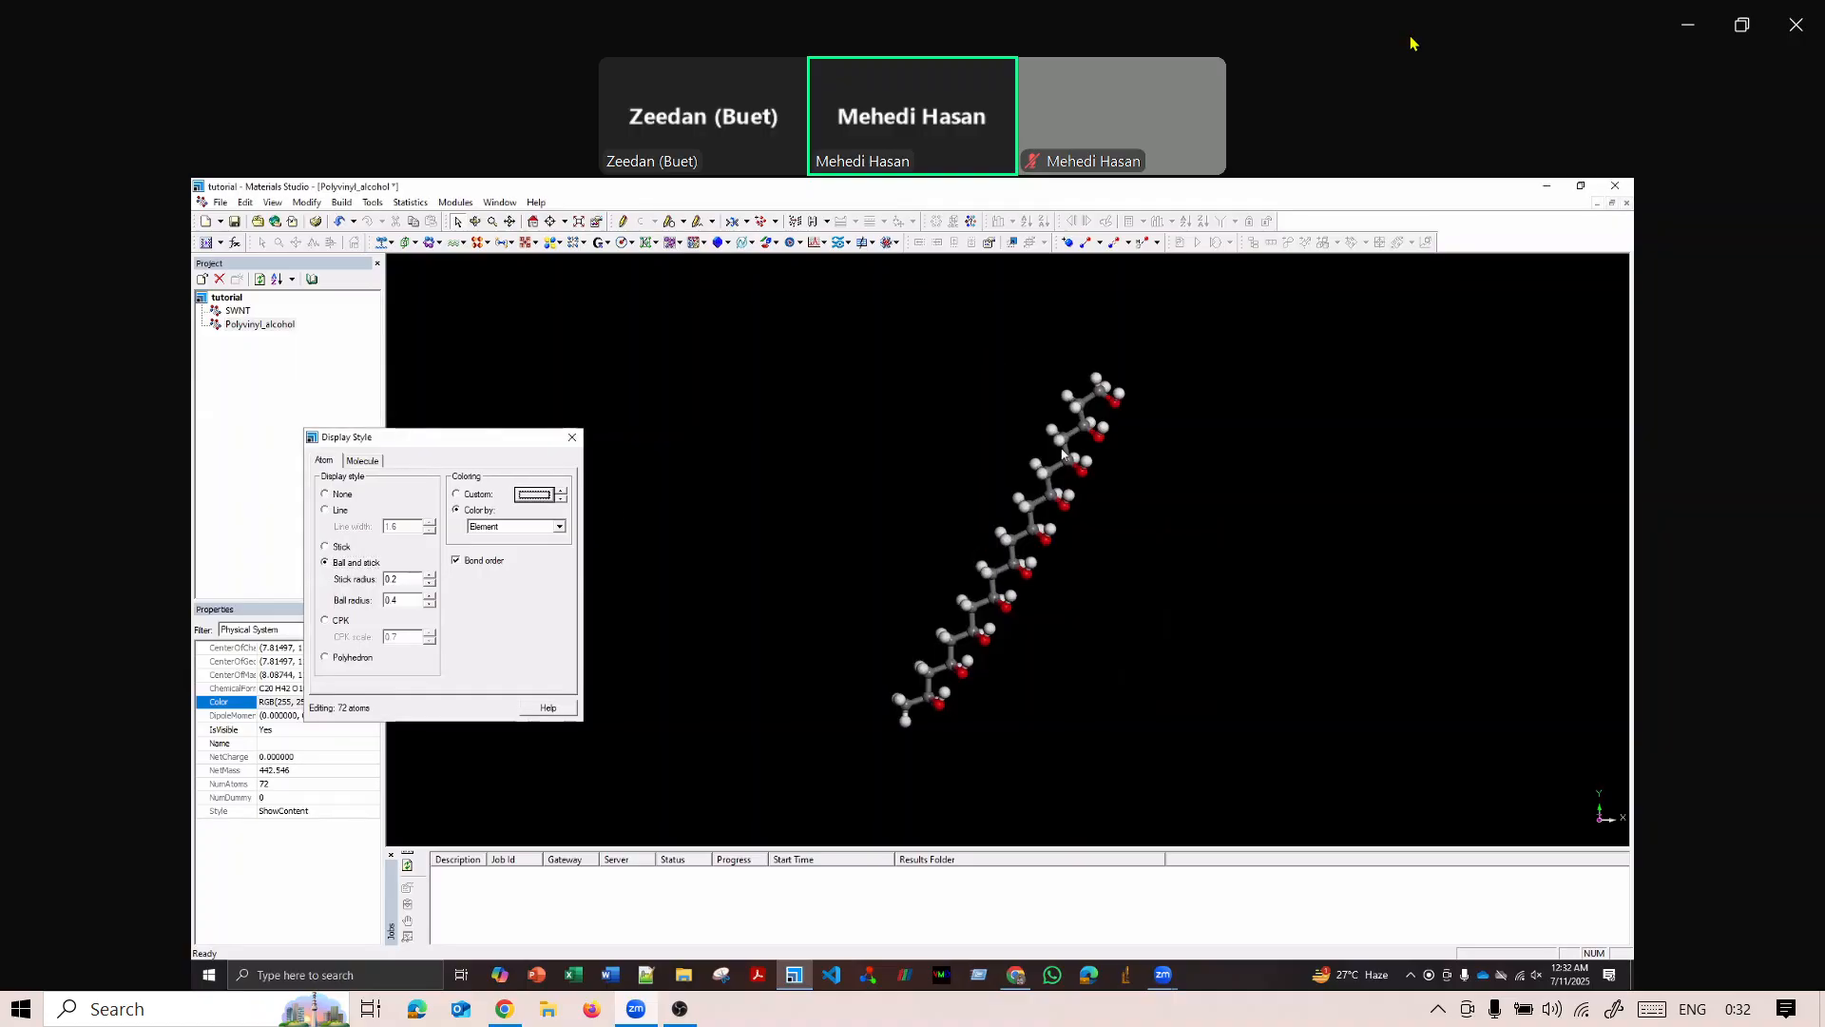
scroll(1066, 418, up, 3)
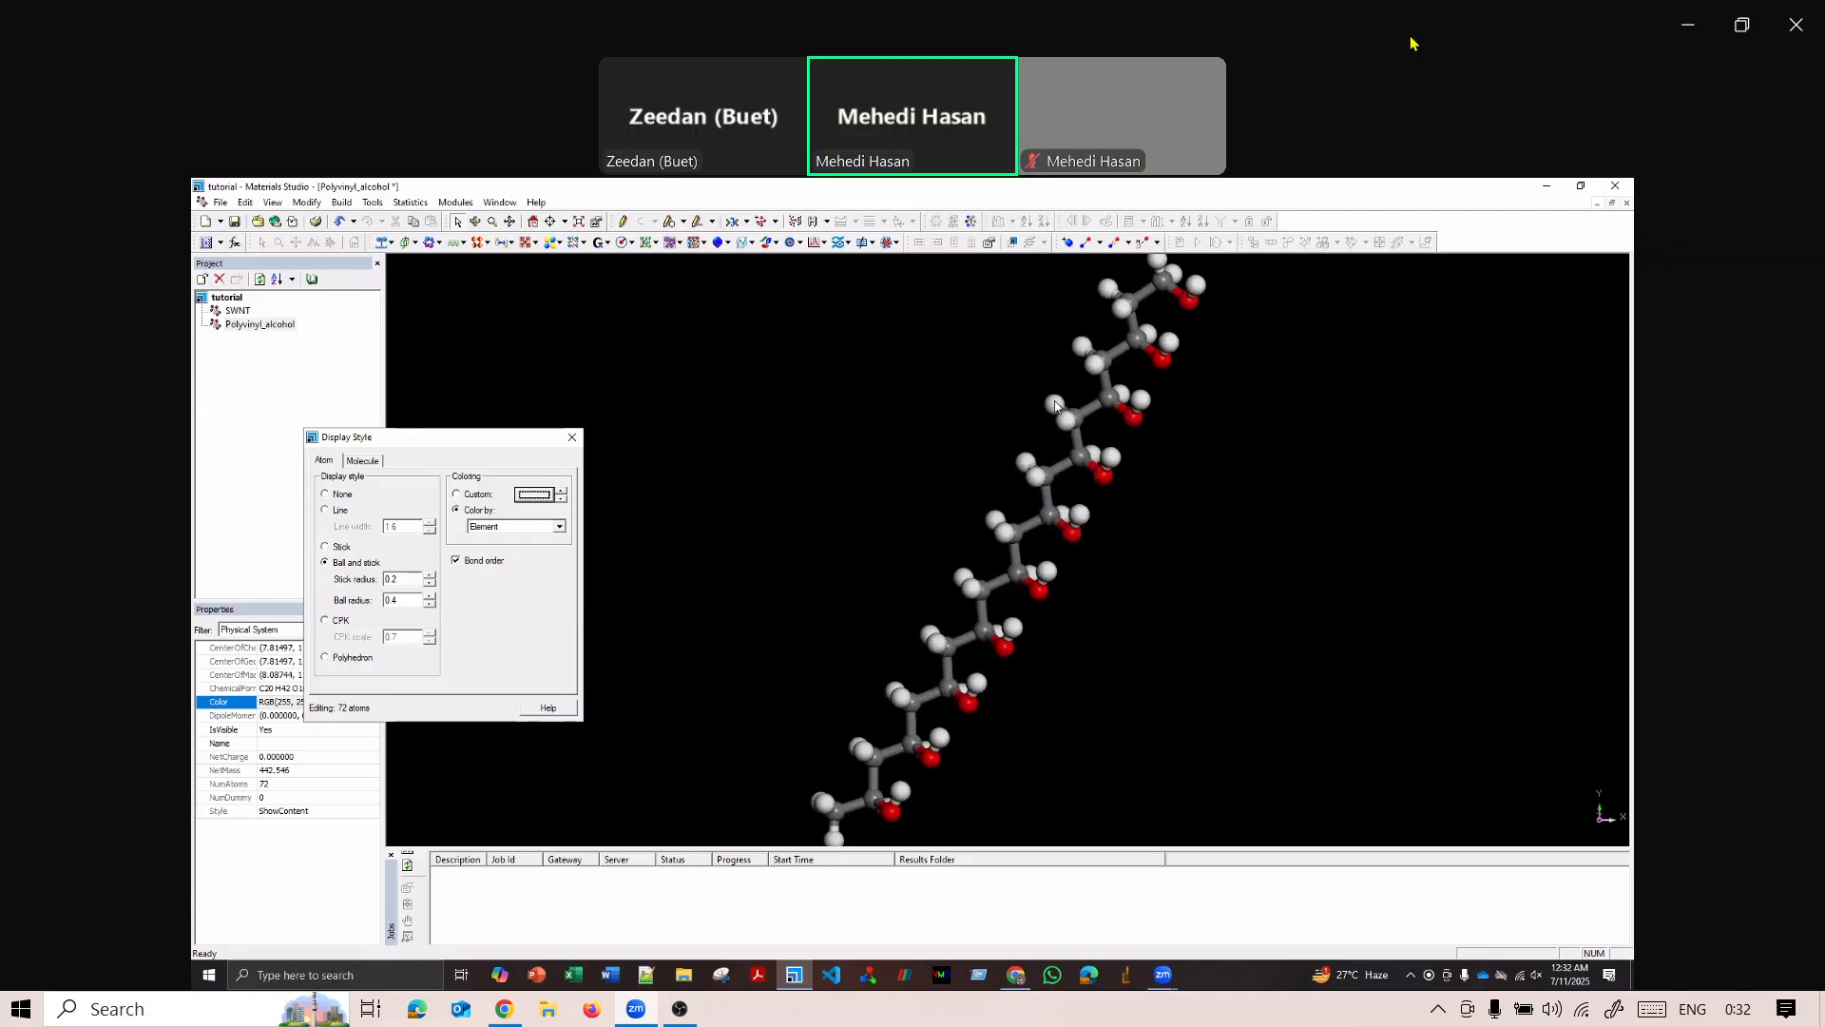
click(1055, 406)
right_click(1055, 406)
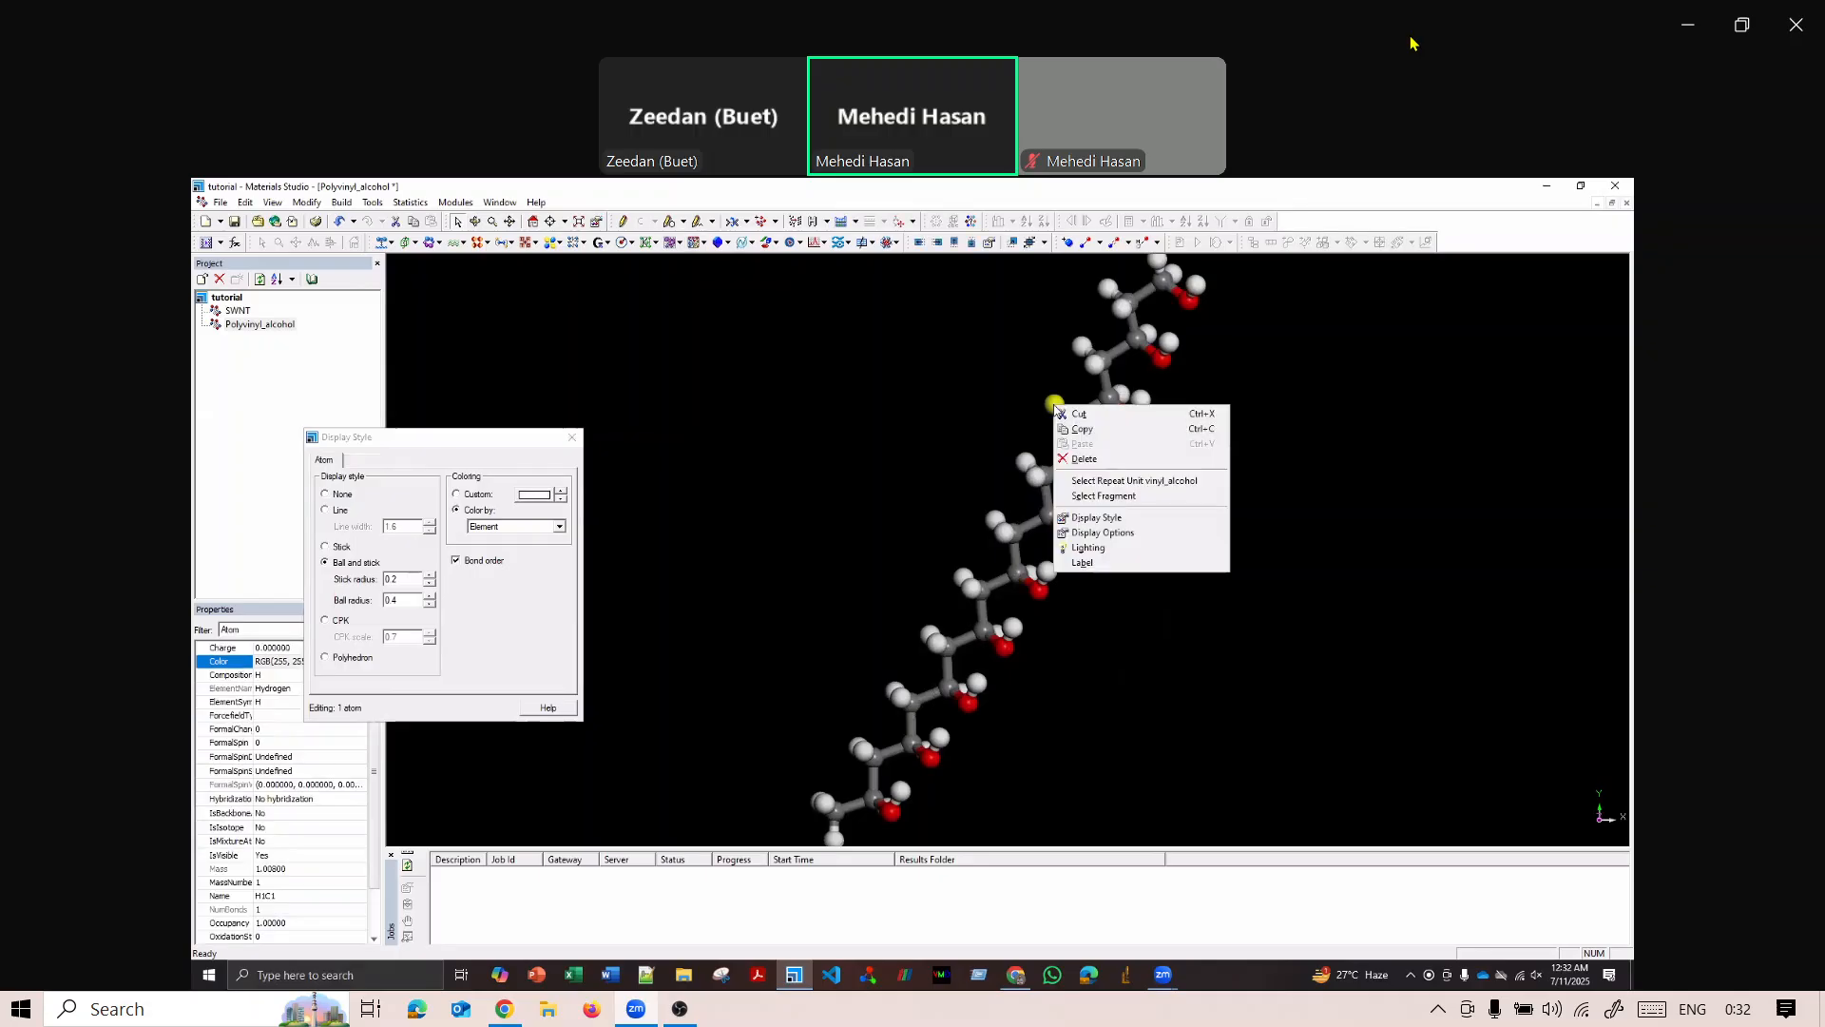
click(1096, 517)
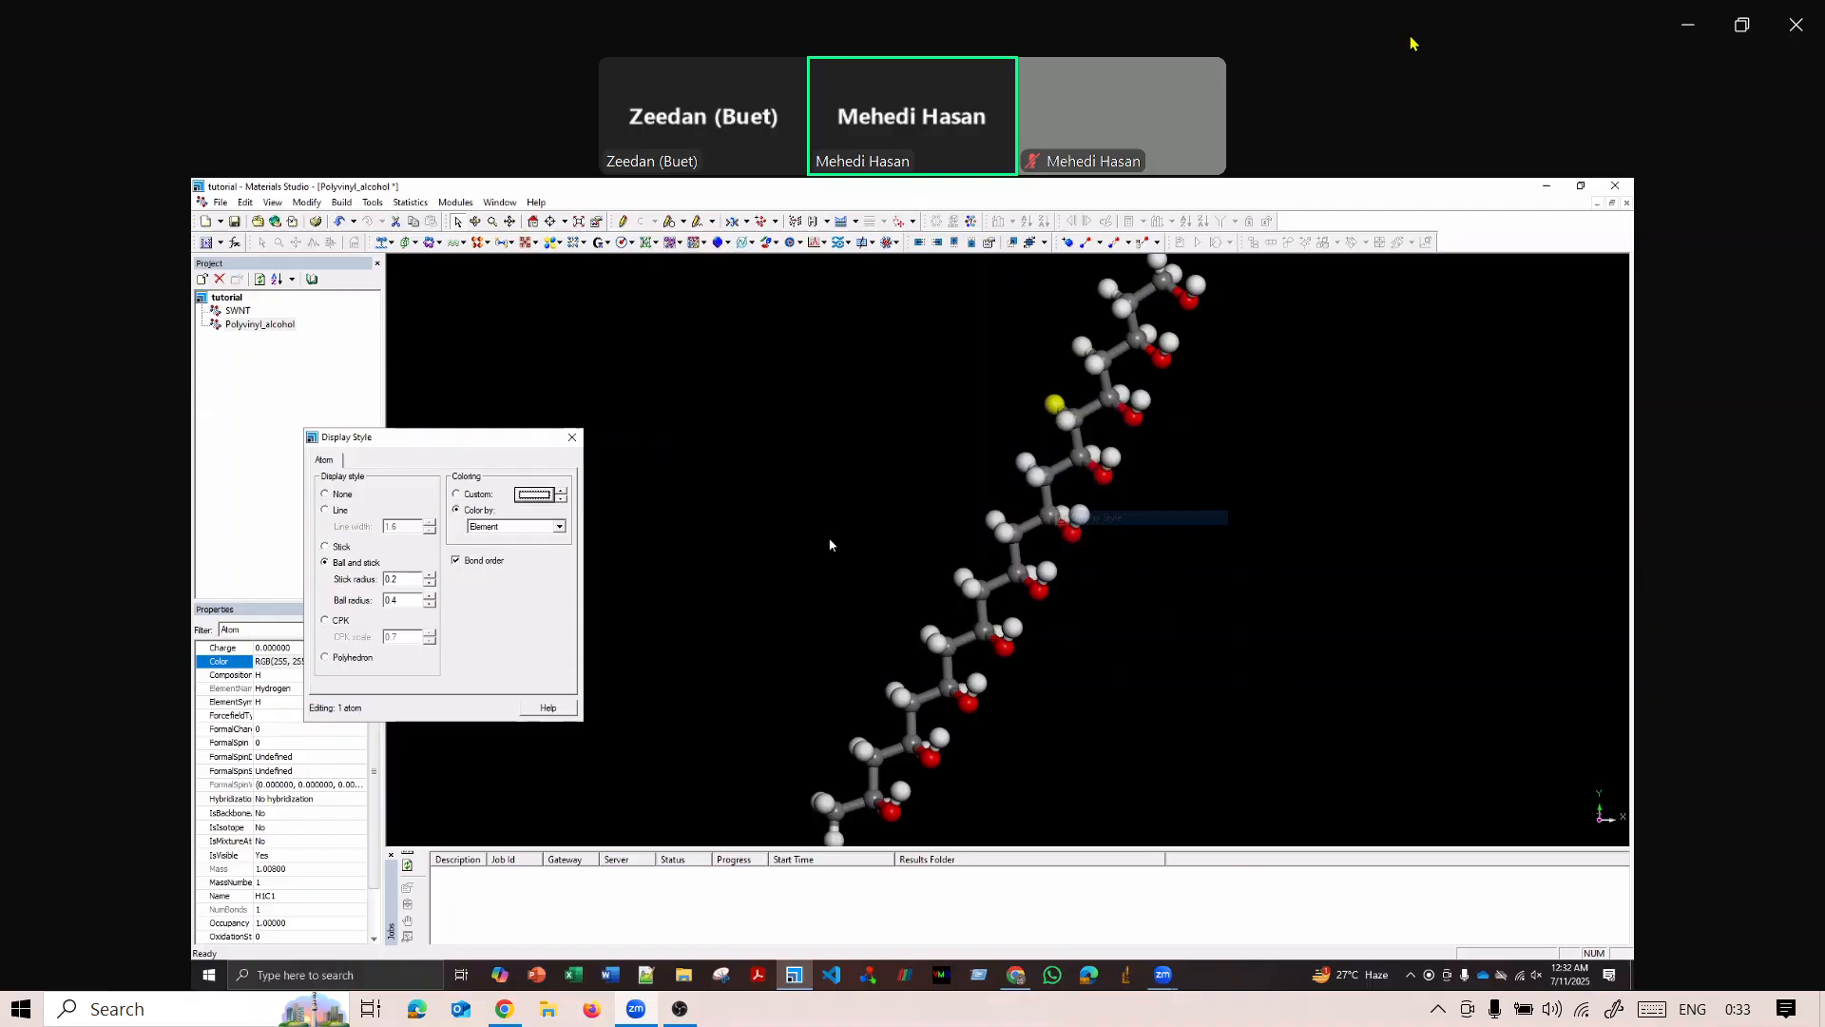
click(534, 494)
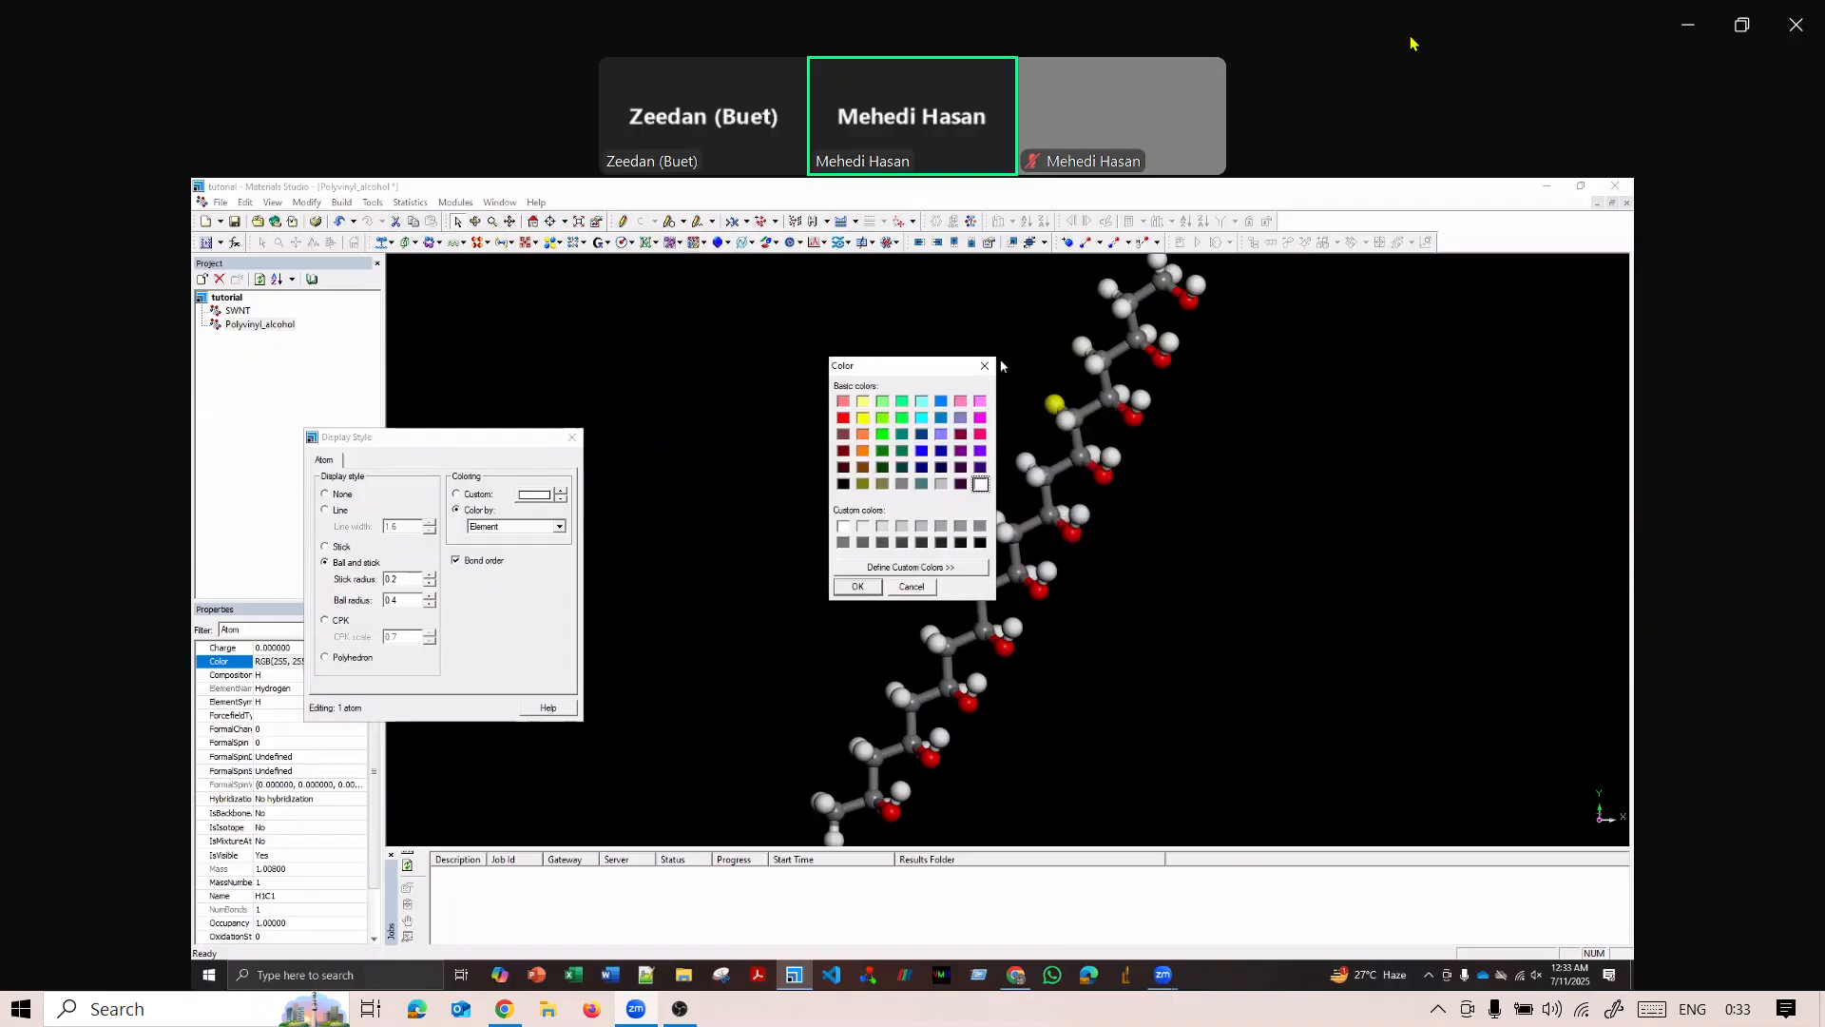
click(985, 365)
click(571, 437)
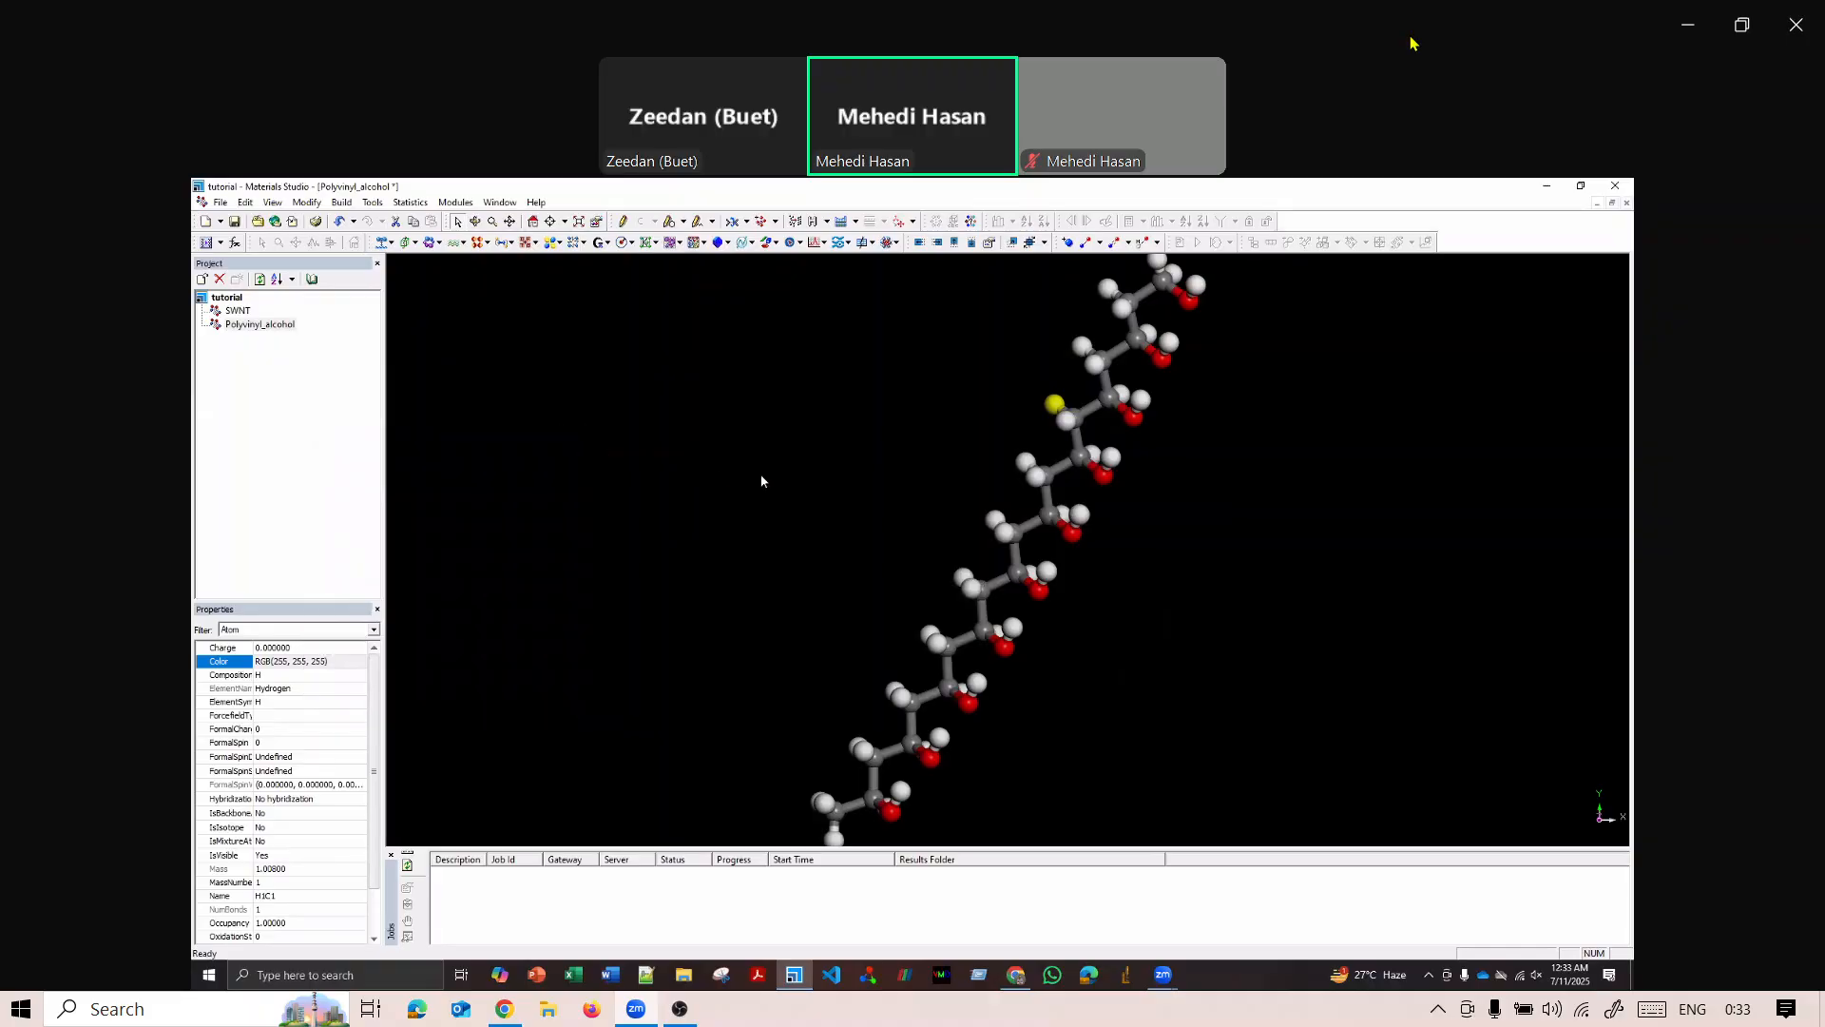
scroll(762, 481, down, 3)
click(761, 482)
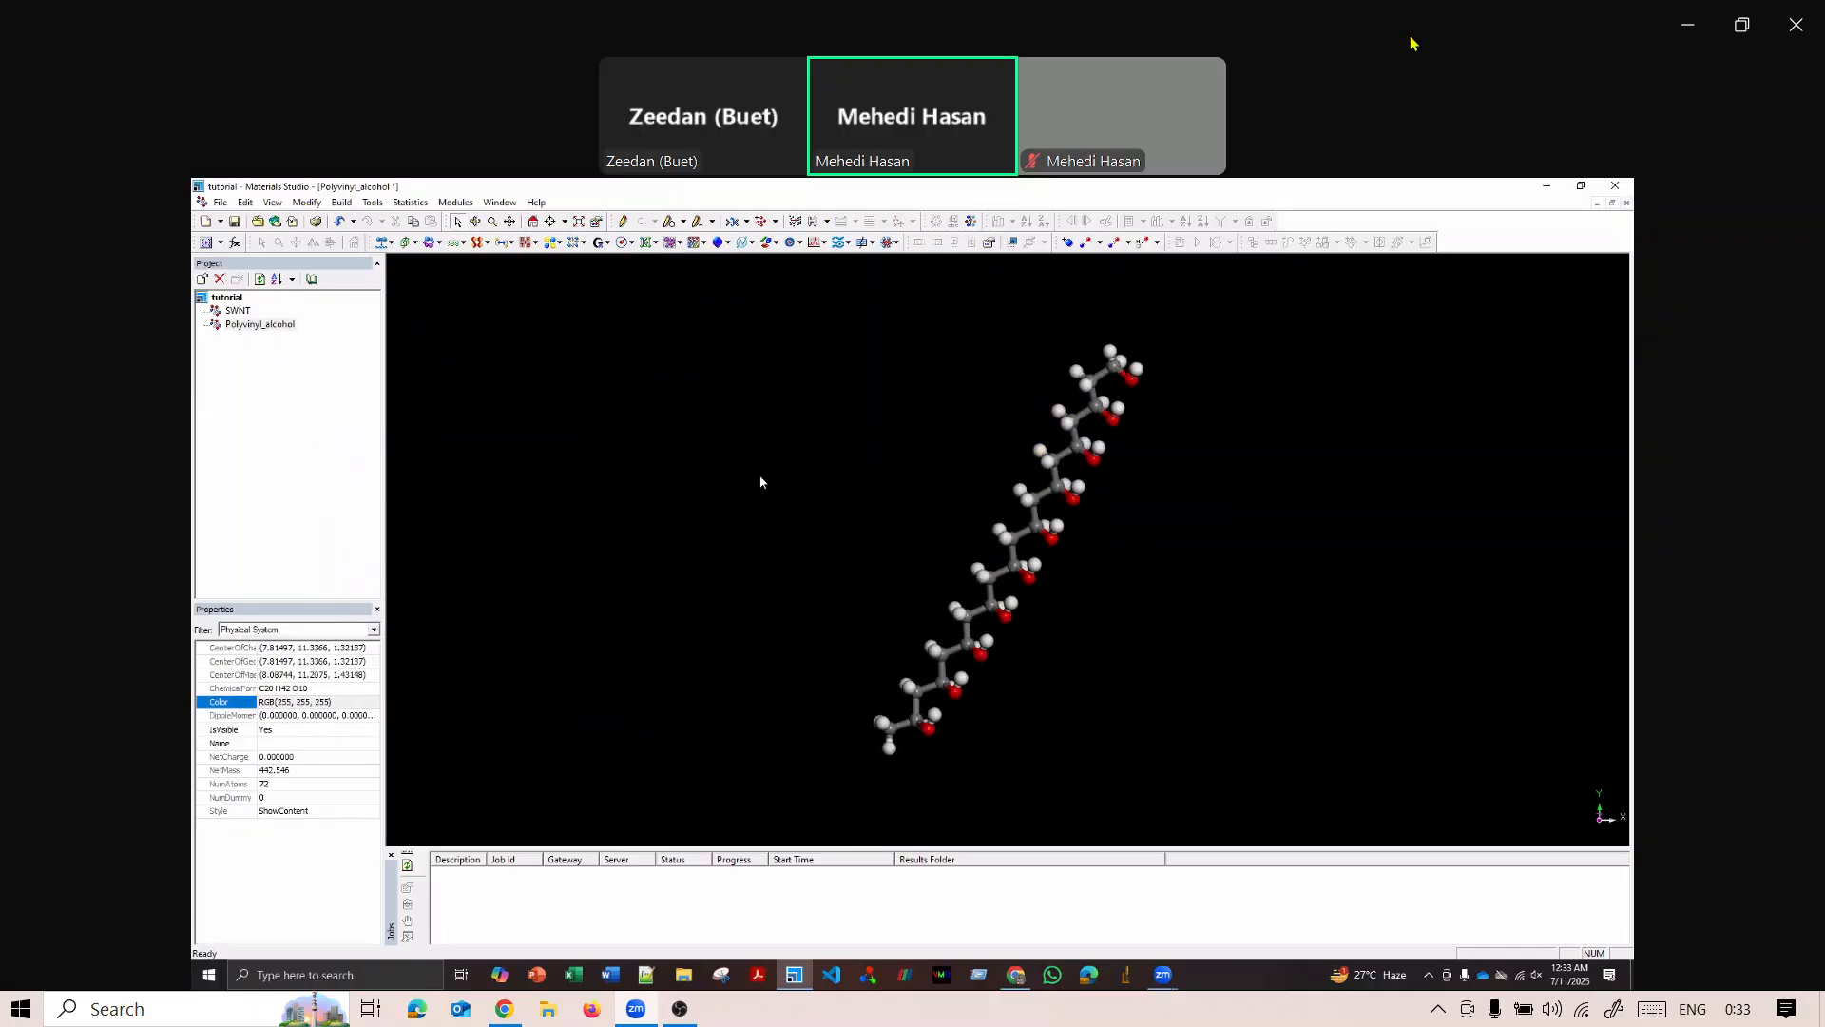
Bring up the SWNT structure and open the Amorphous Cell calculation setup for it.
click(238, 311)
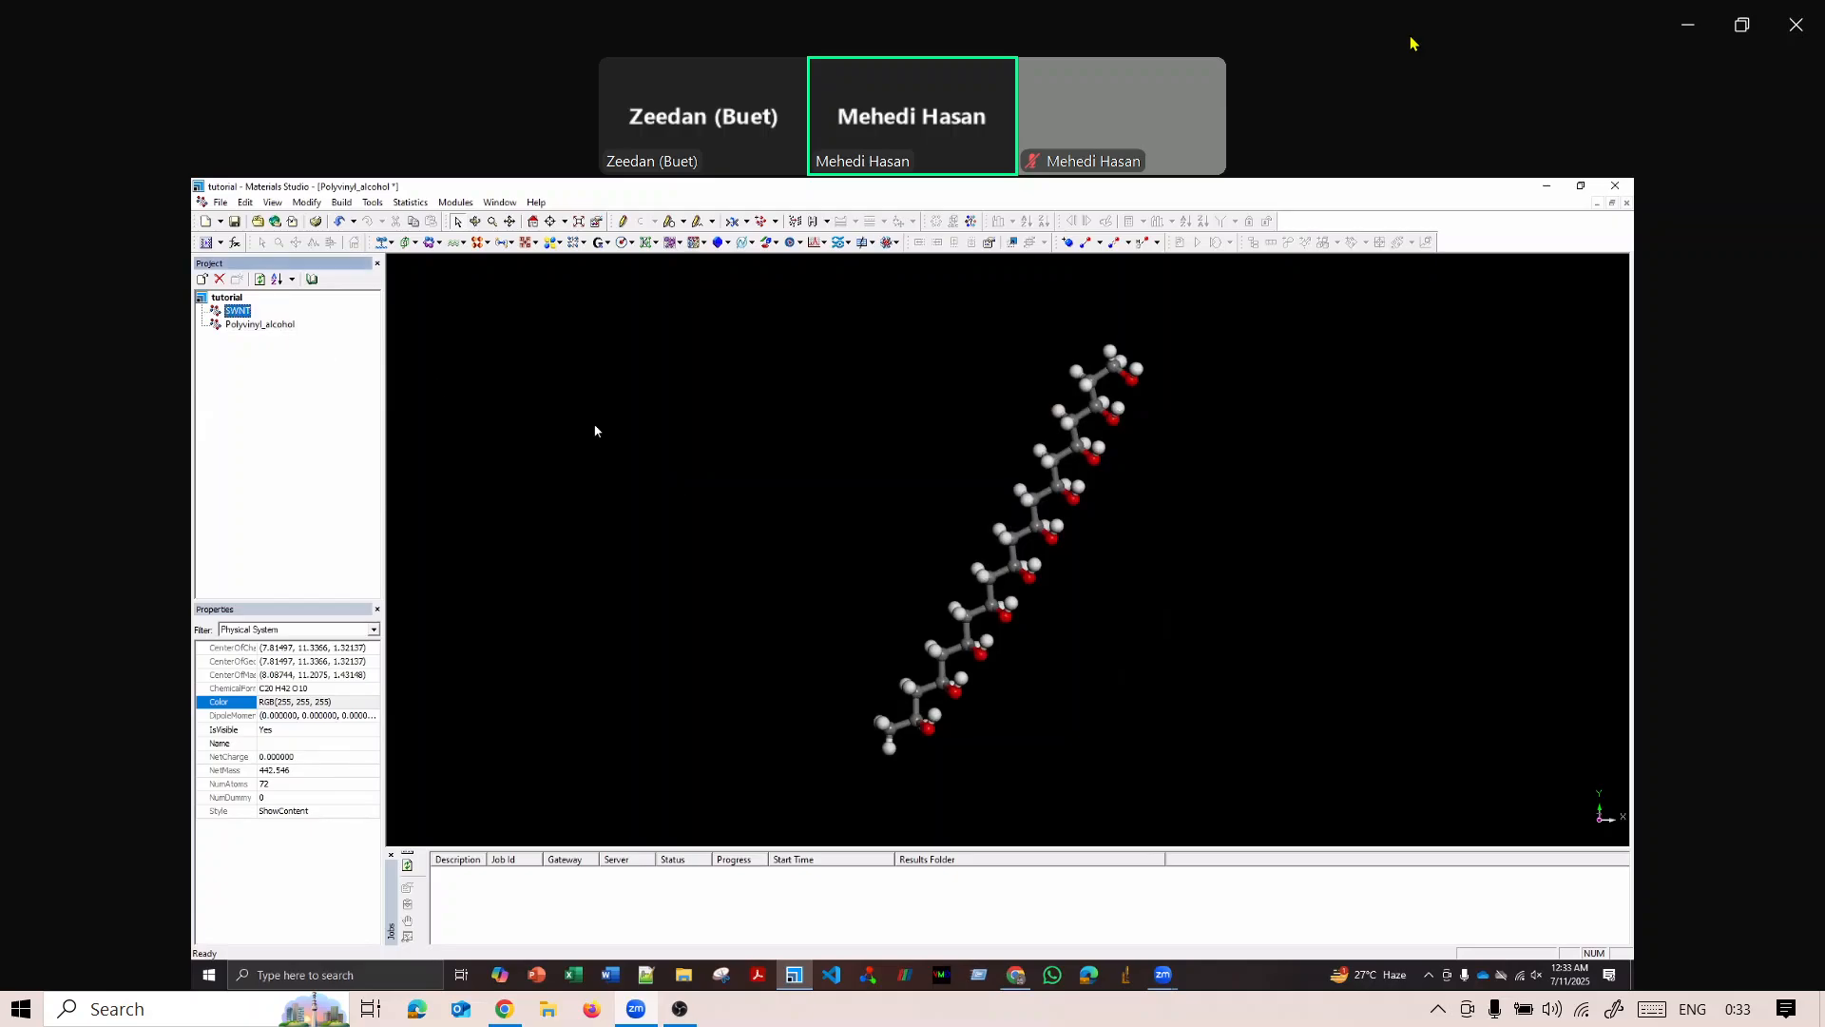
double_click(237, 311)
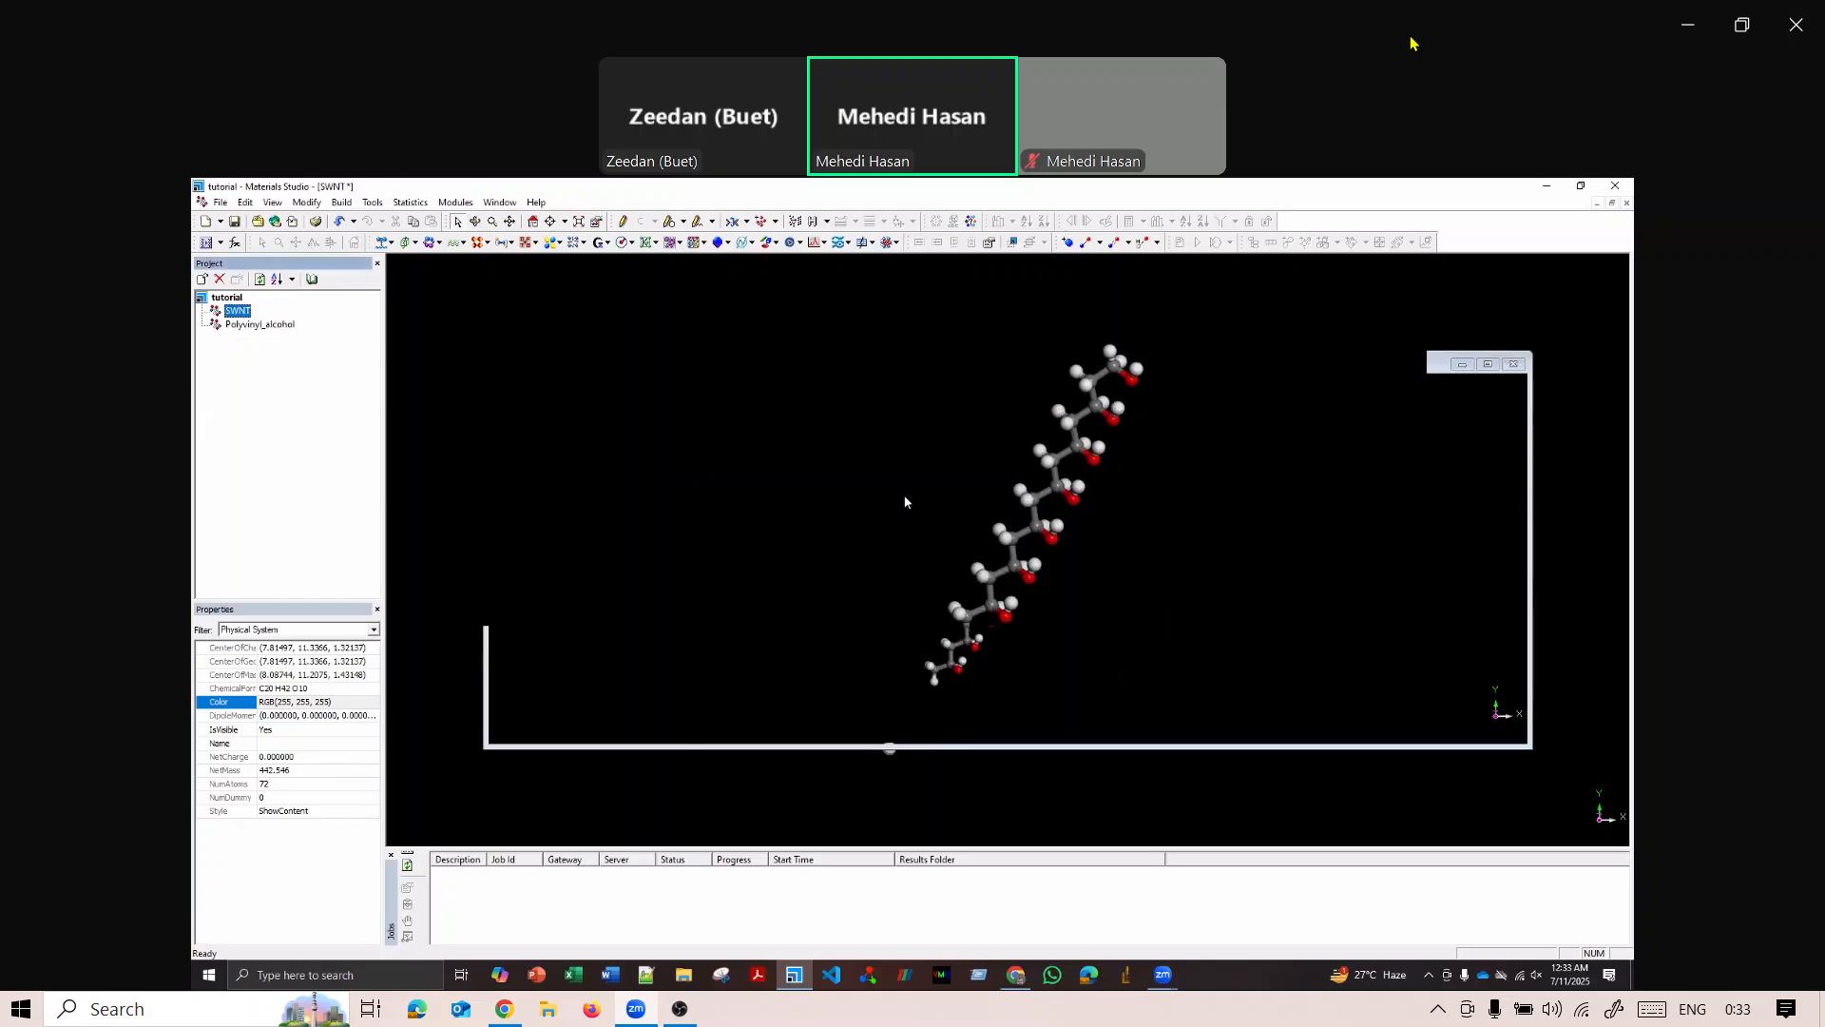
double_click(278, 326)
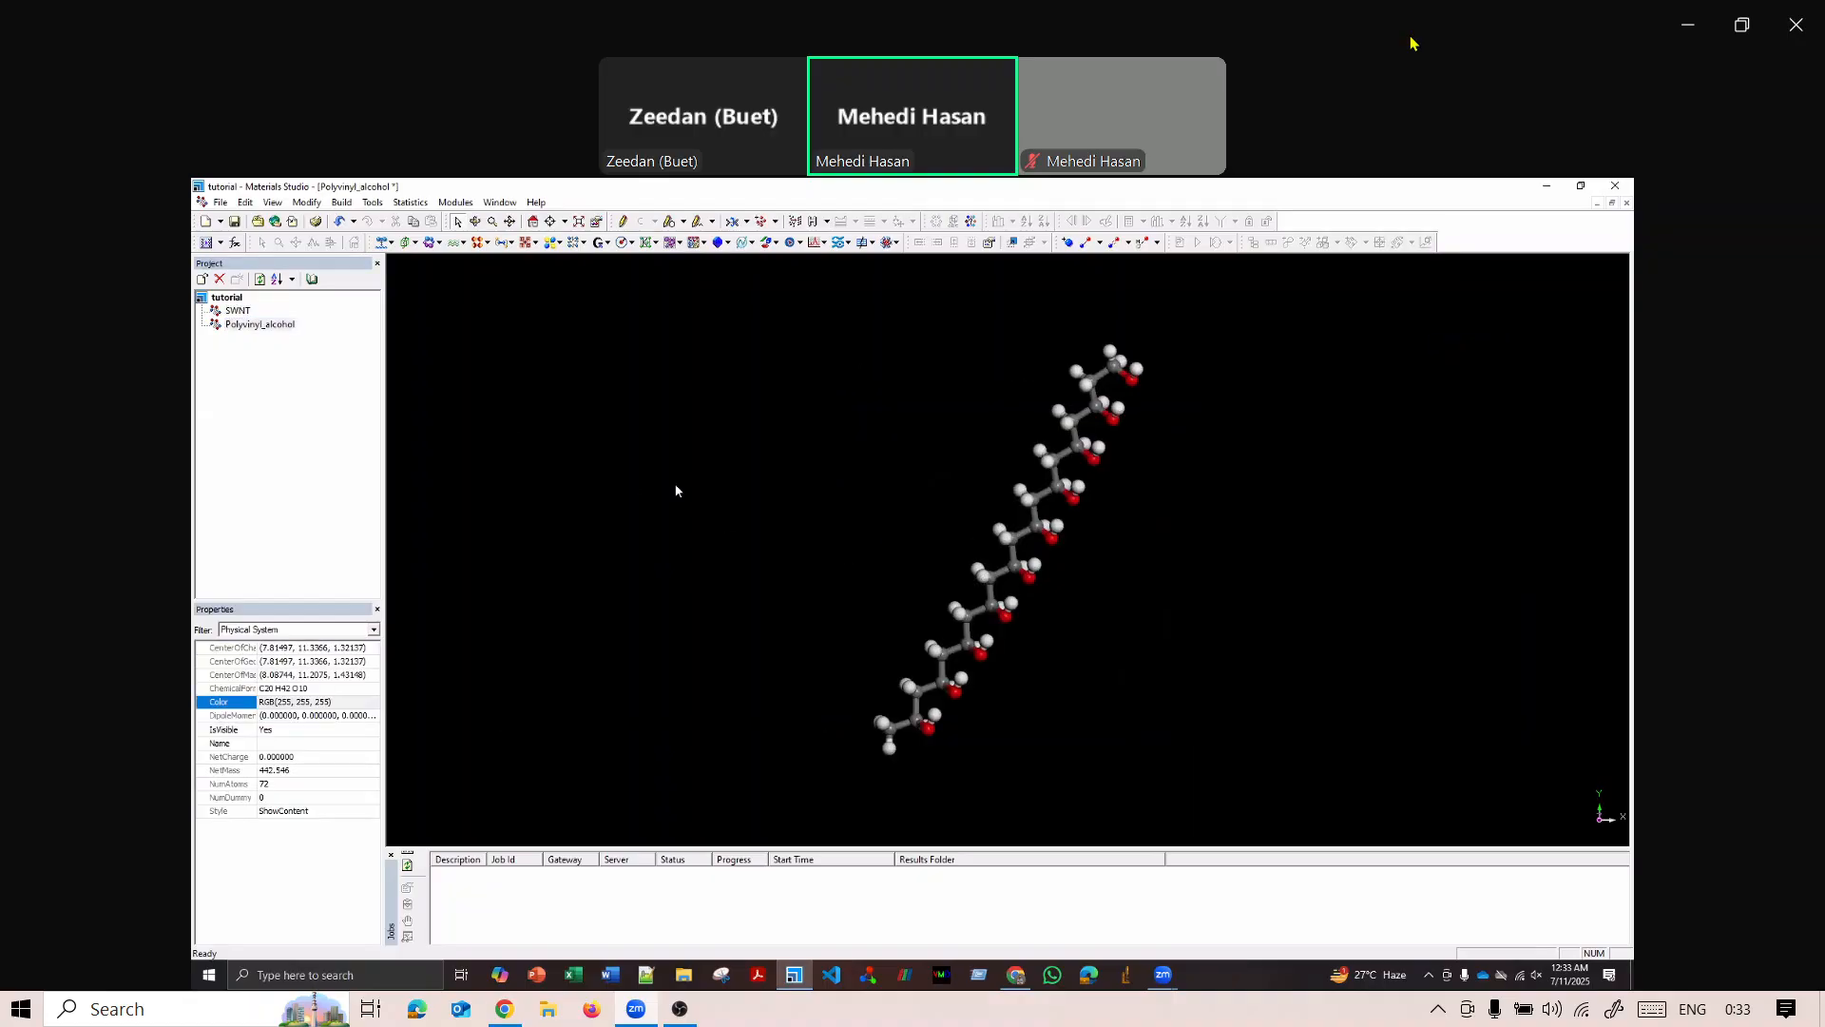
double_click(237, 311)
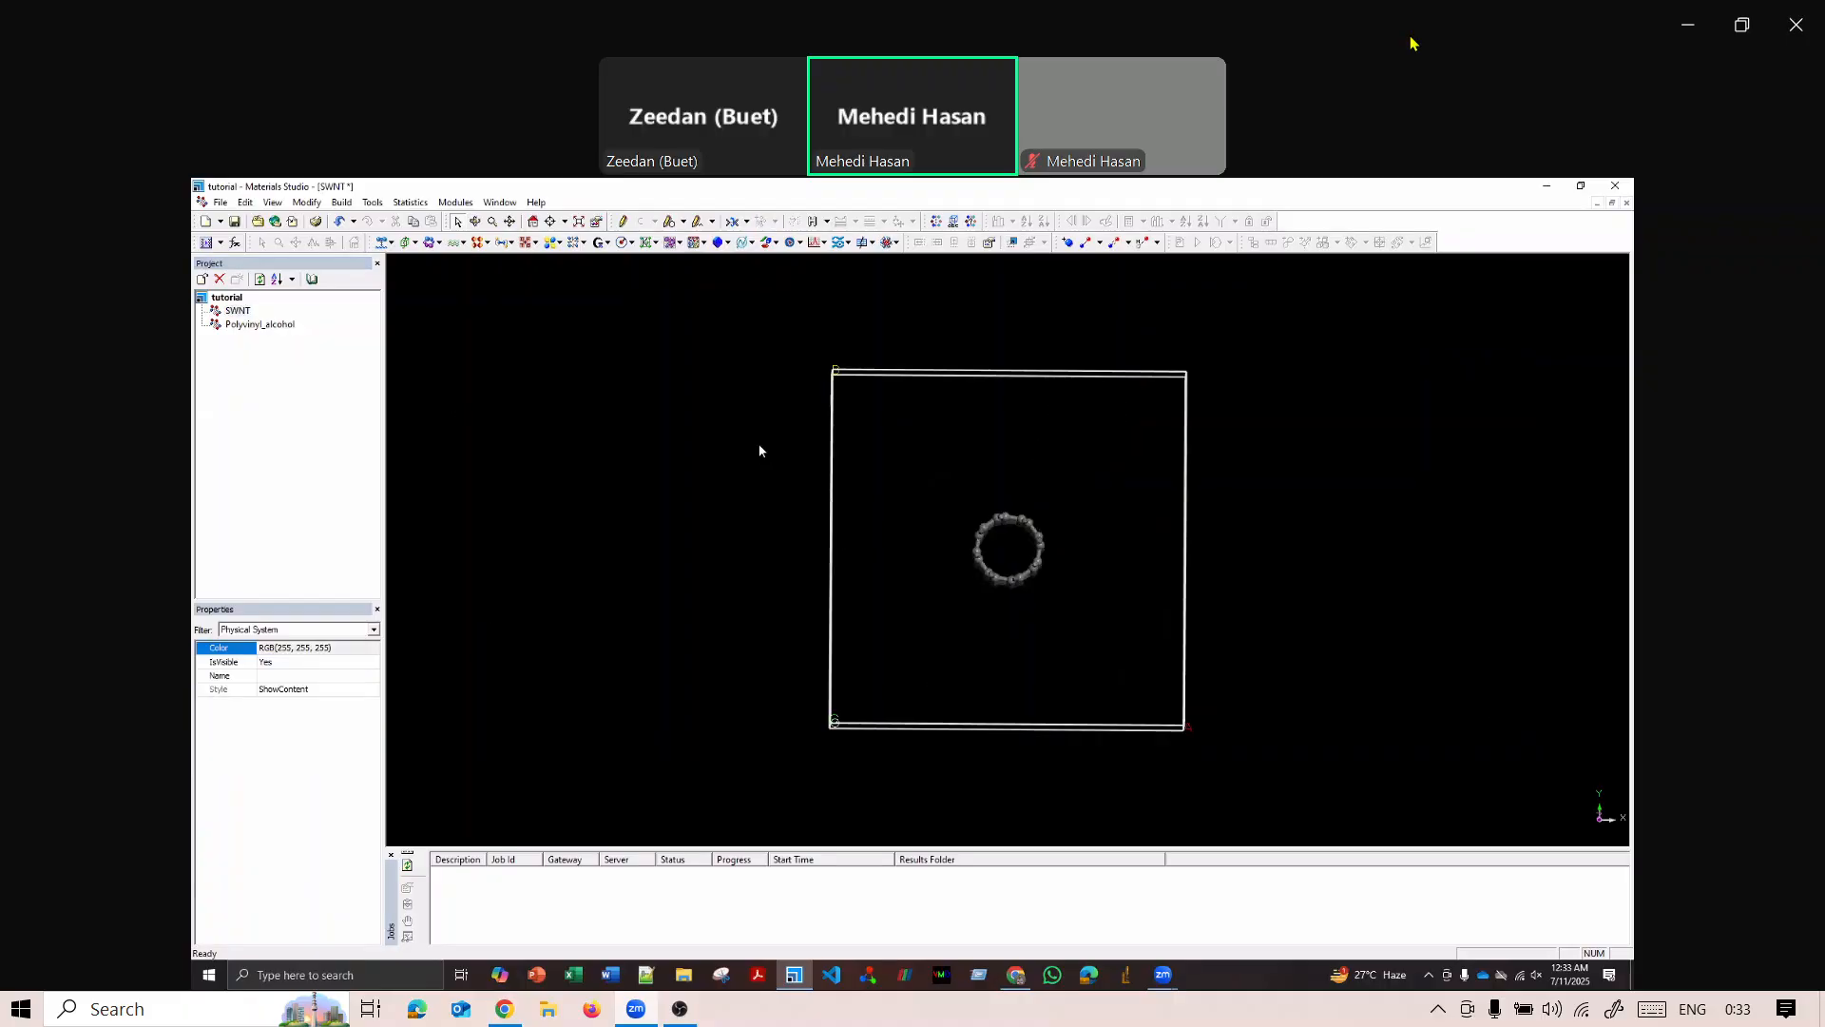
click(458, 203)
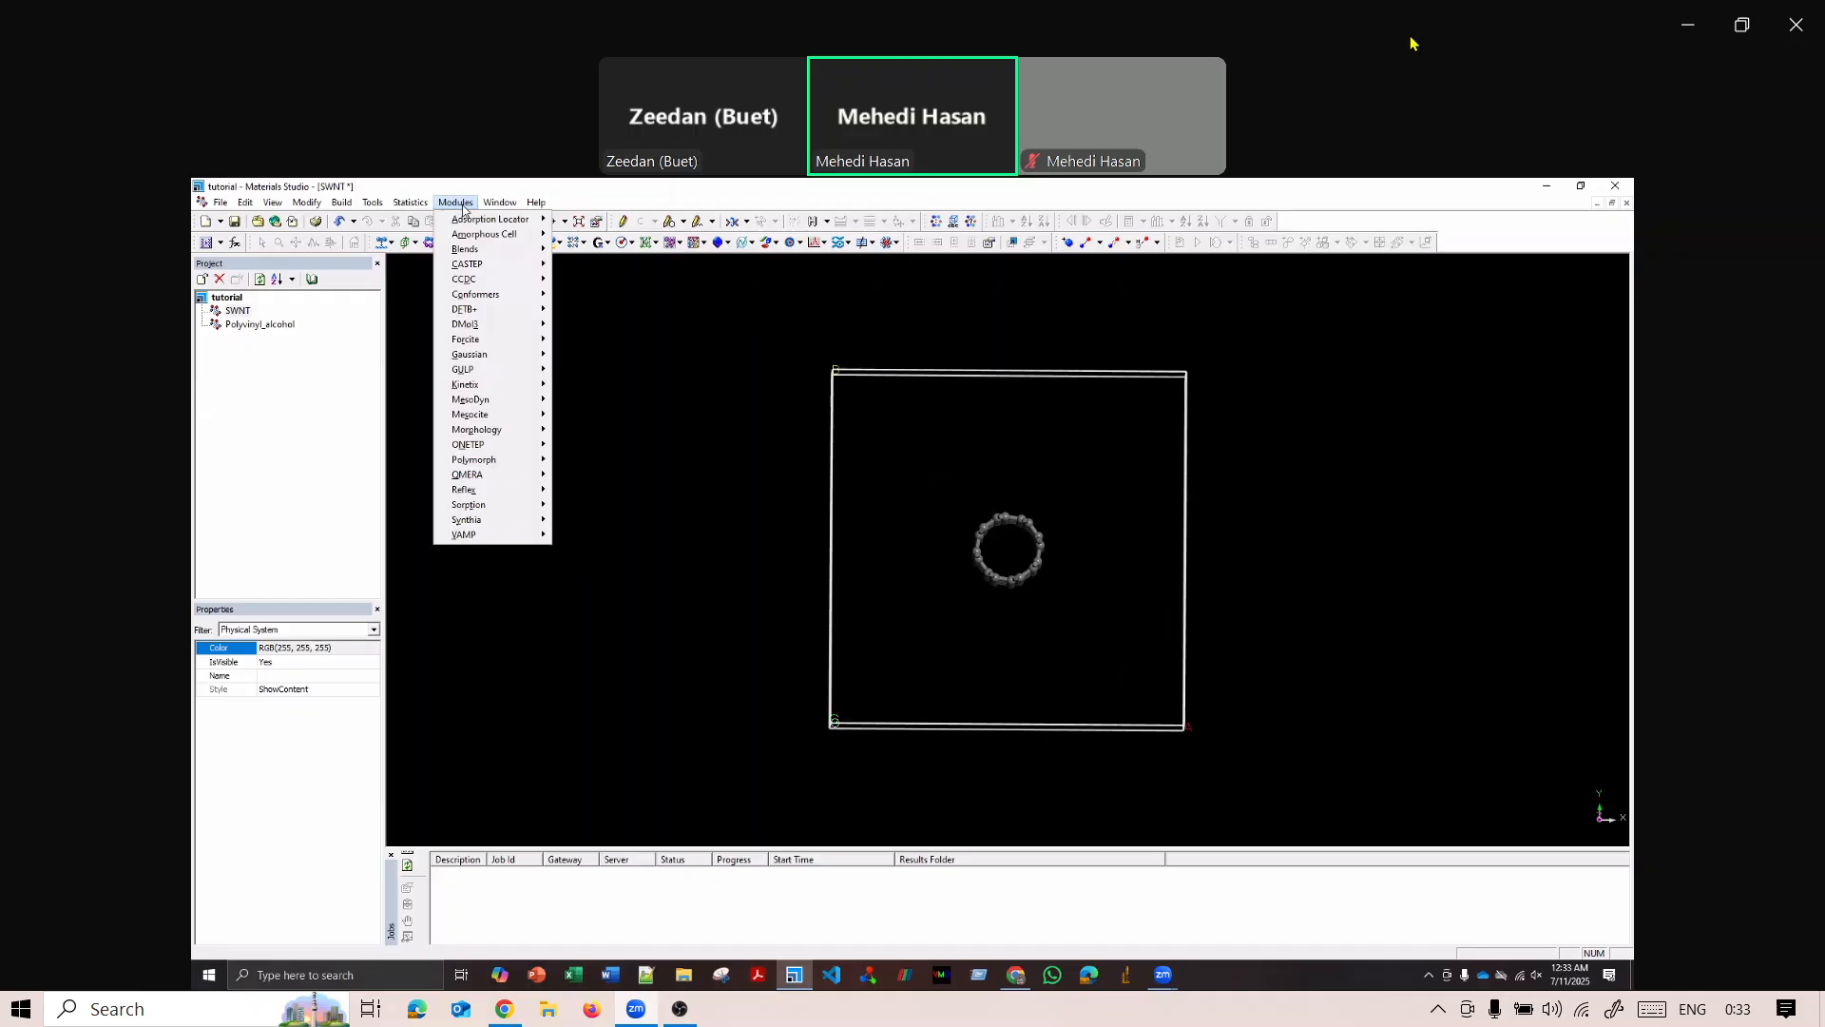
mouse_move(482, 241)
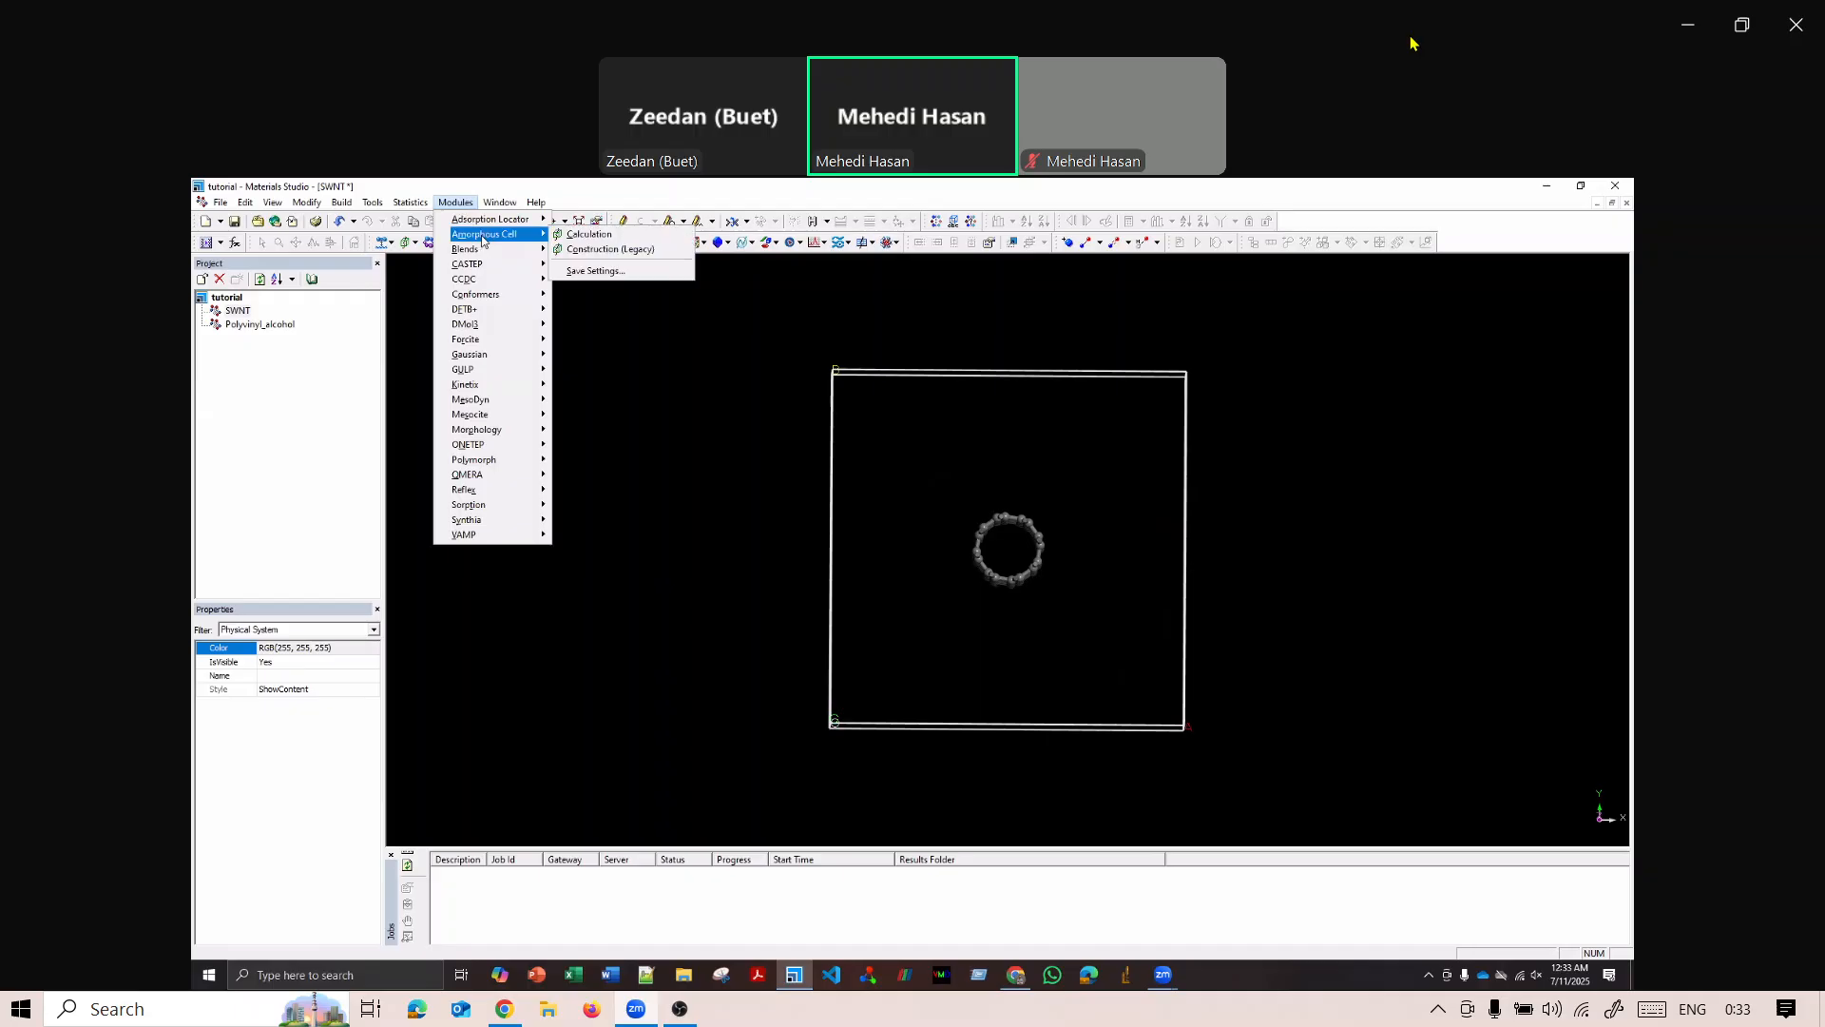
click(607, 237)
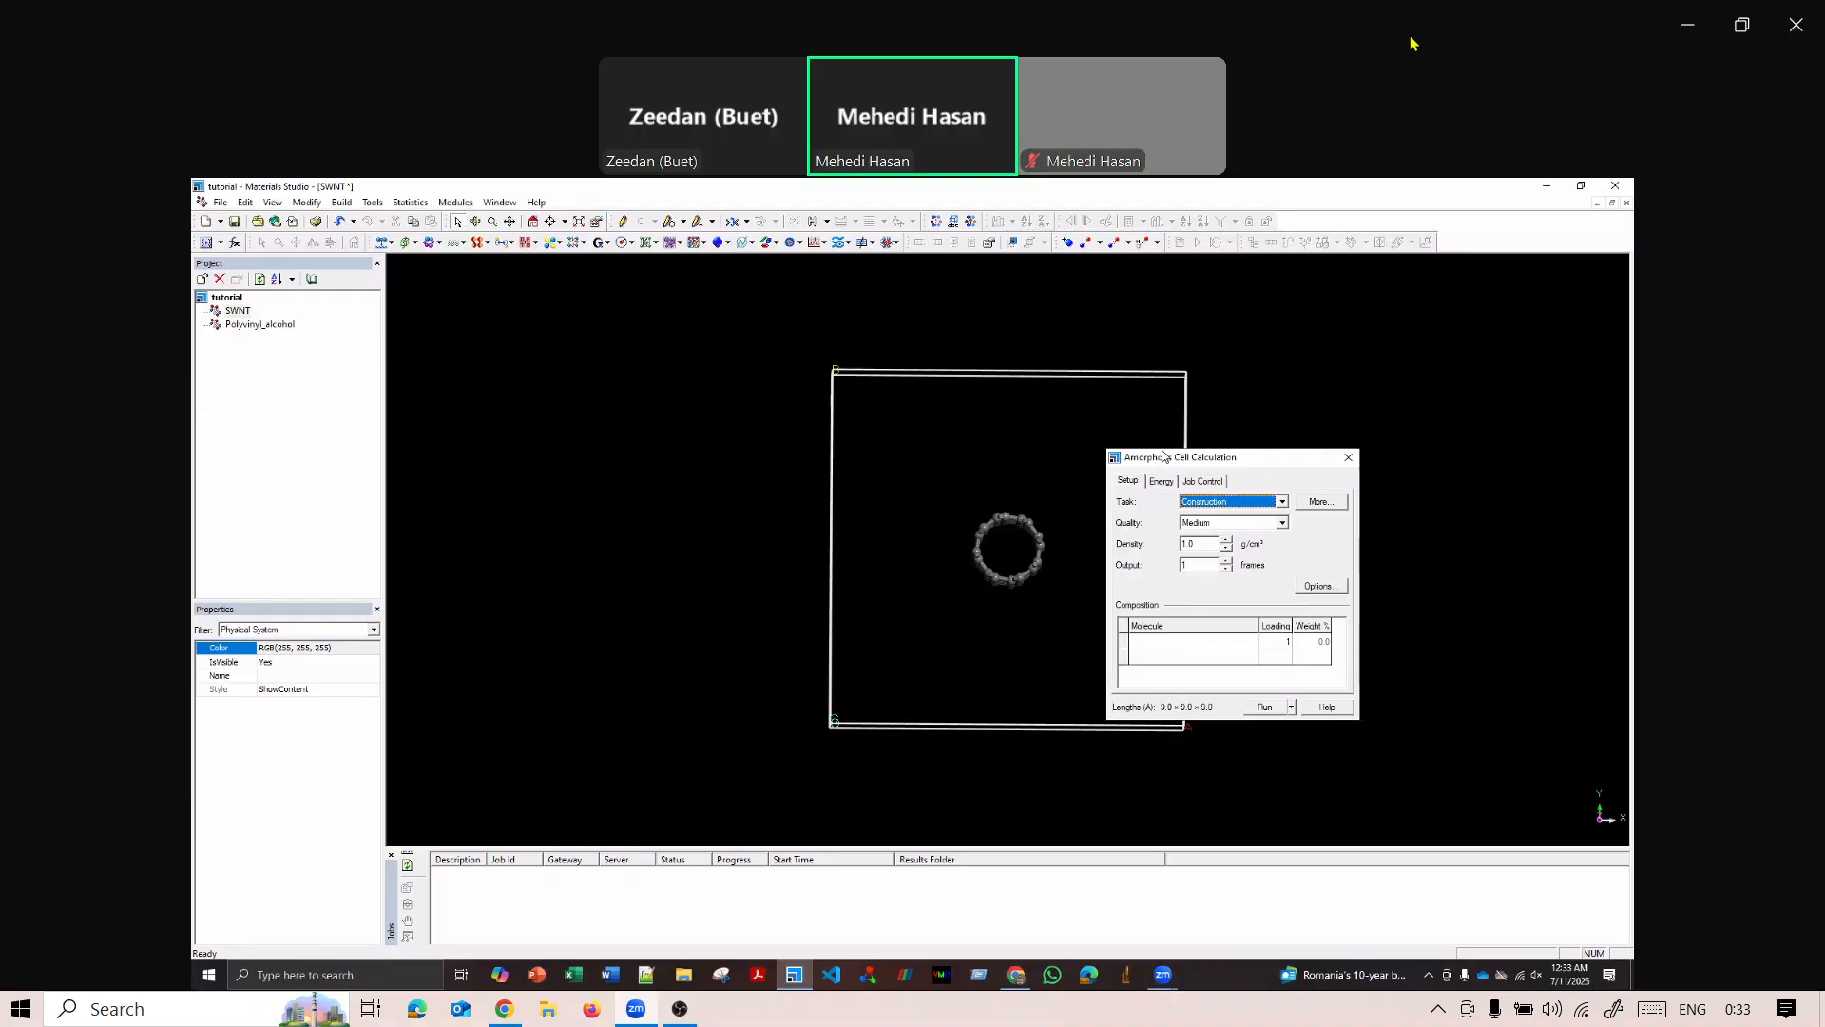
drag(1163, 457, 651, 380)
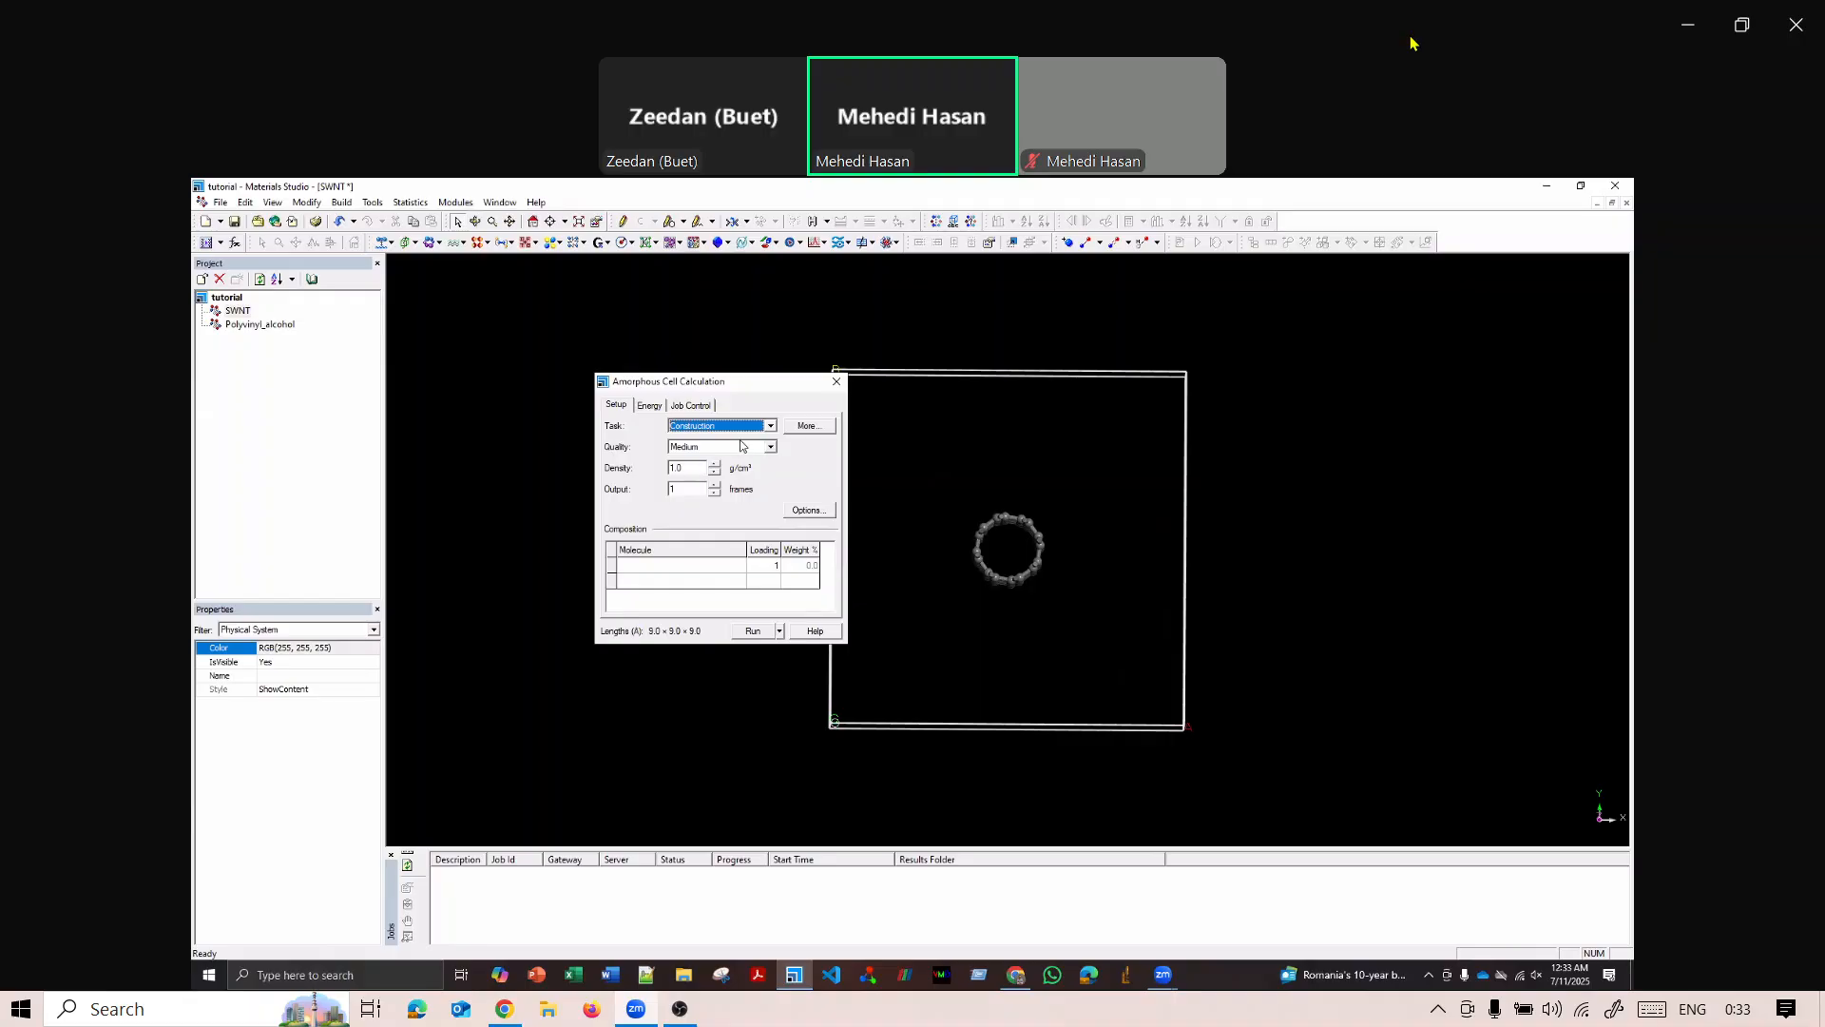
Examine the available lattice types for the construction task and the forcefield choices of the amorphous cell calculation.
click(810, 425)
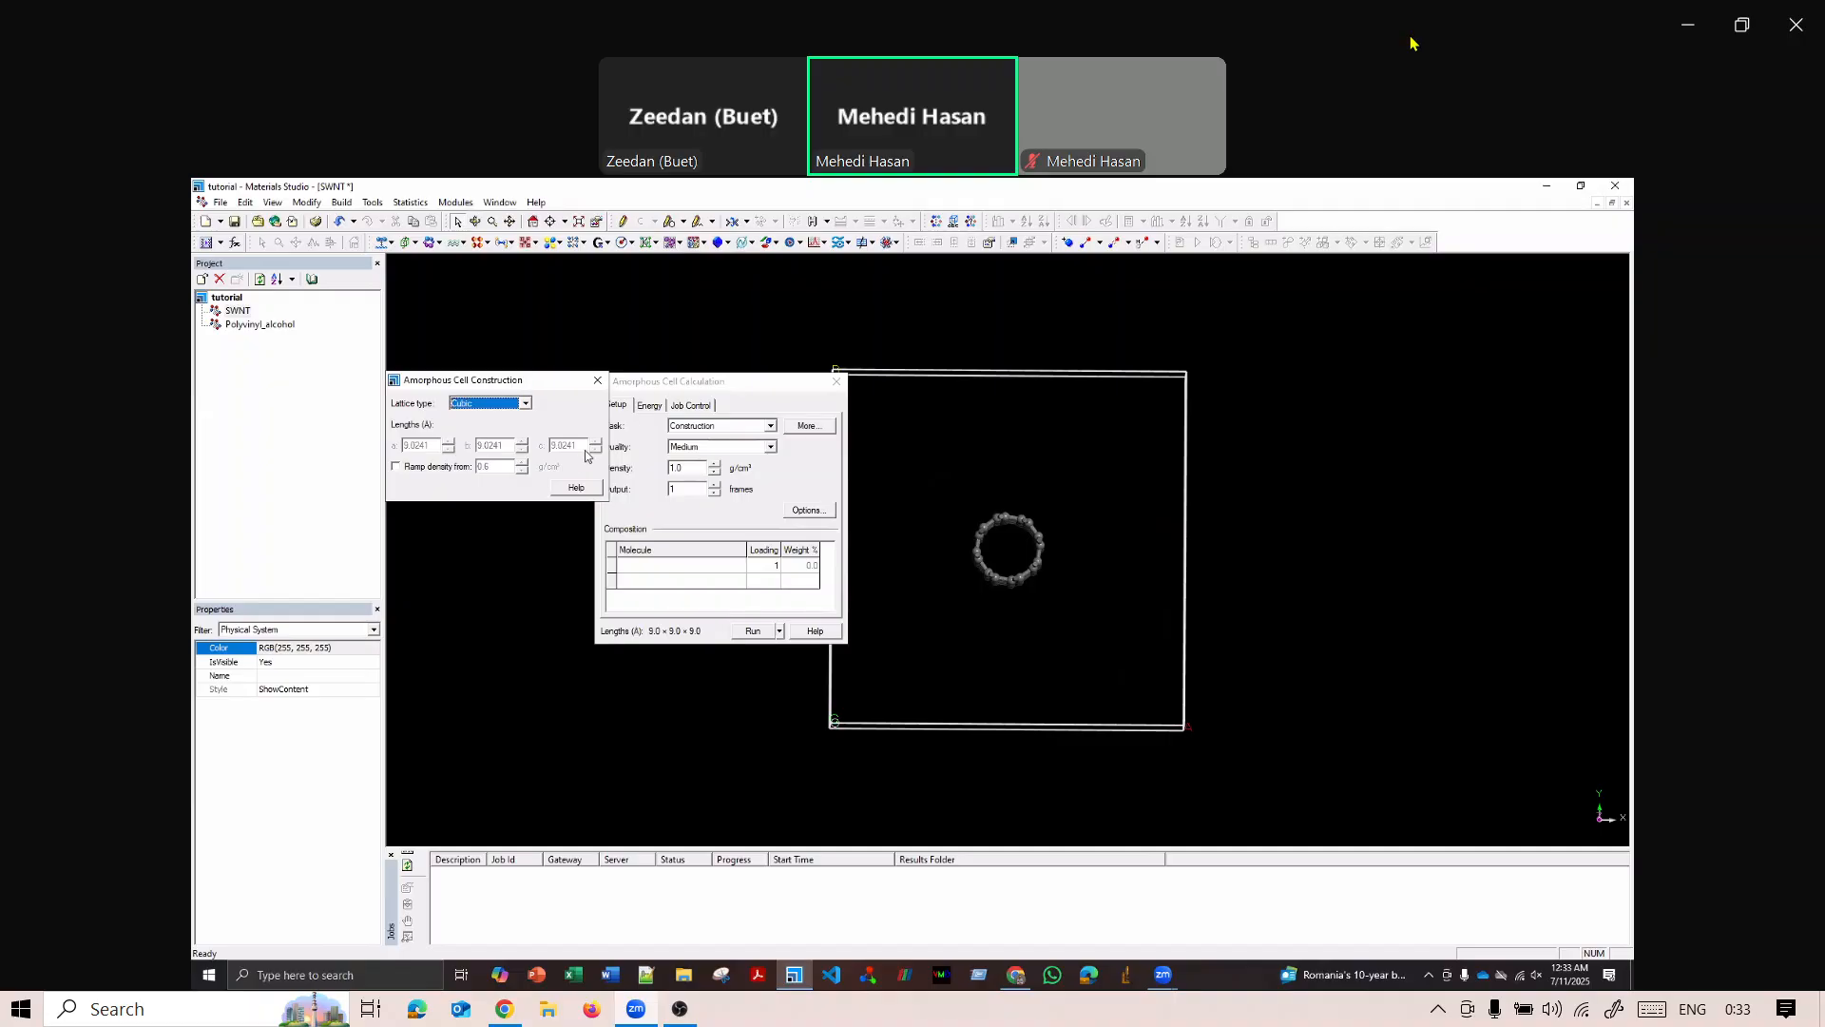
click(527, 405)
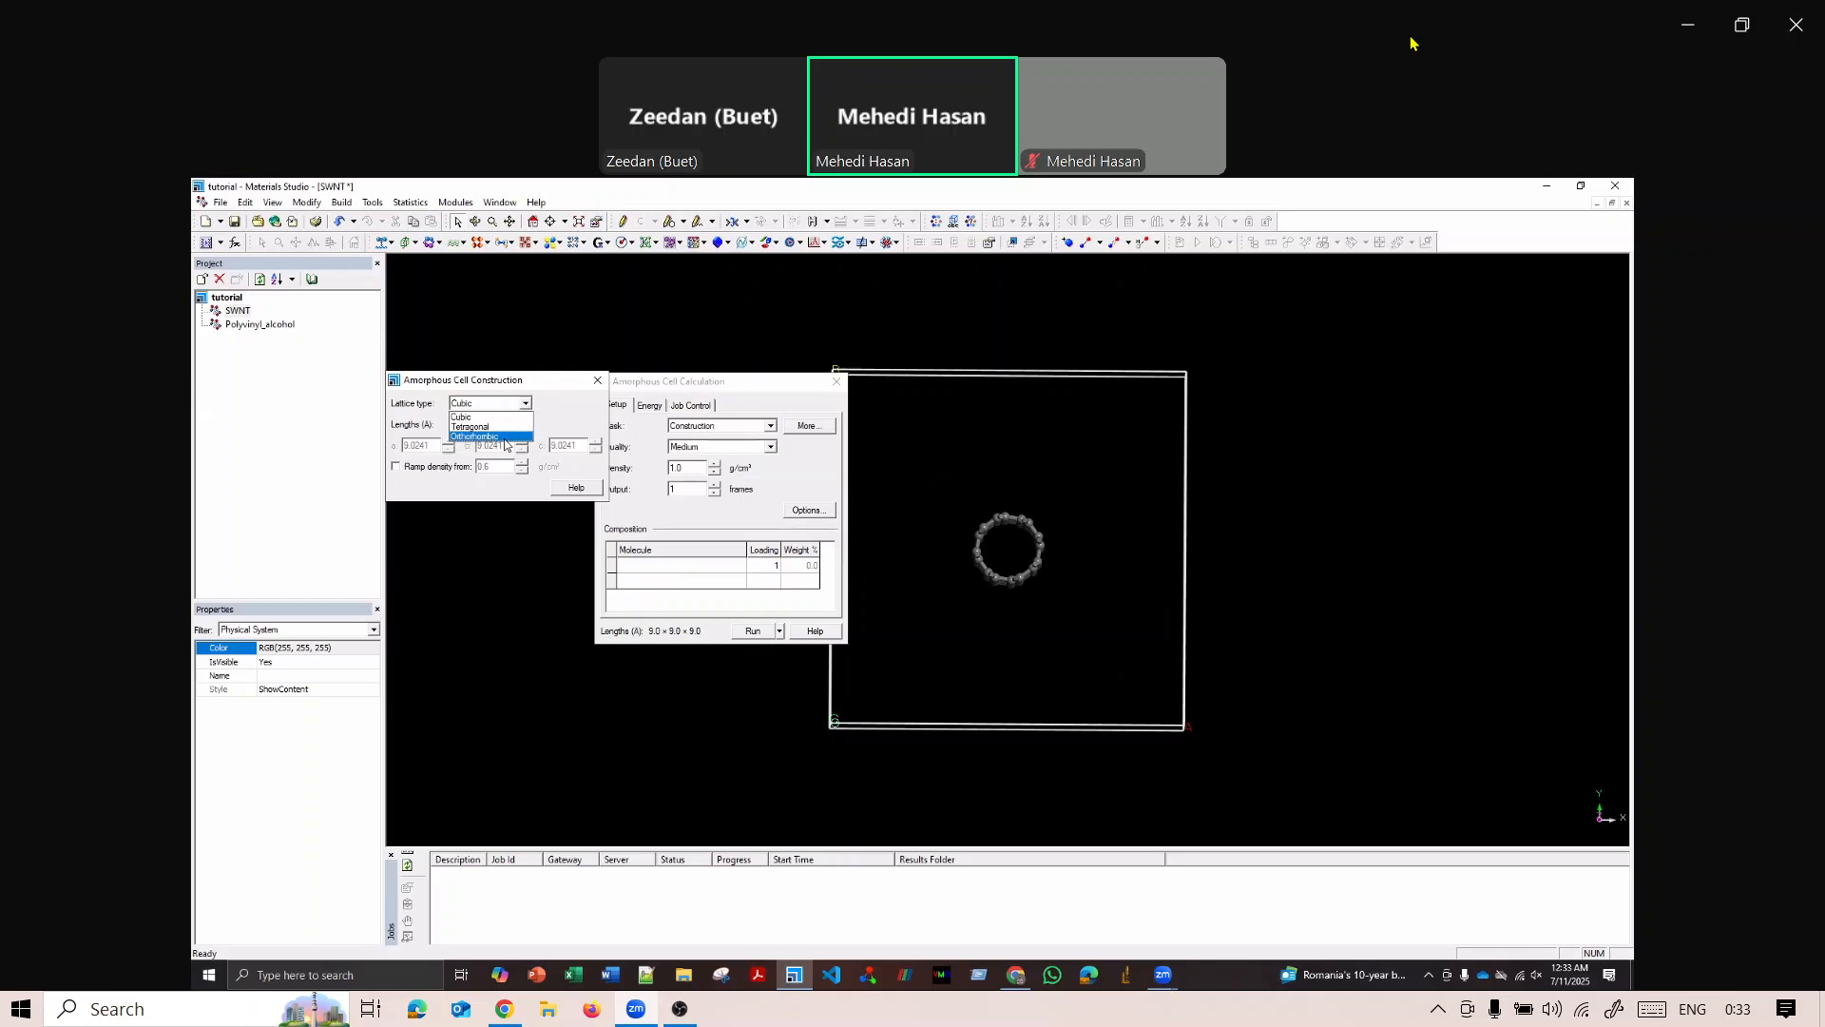
click(555, 422)
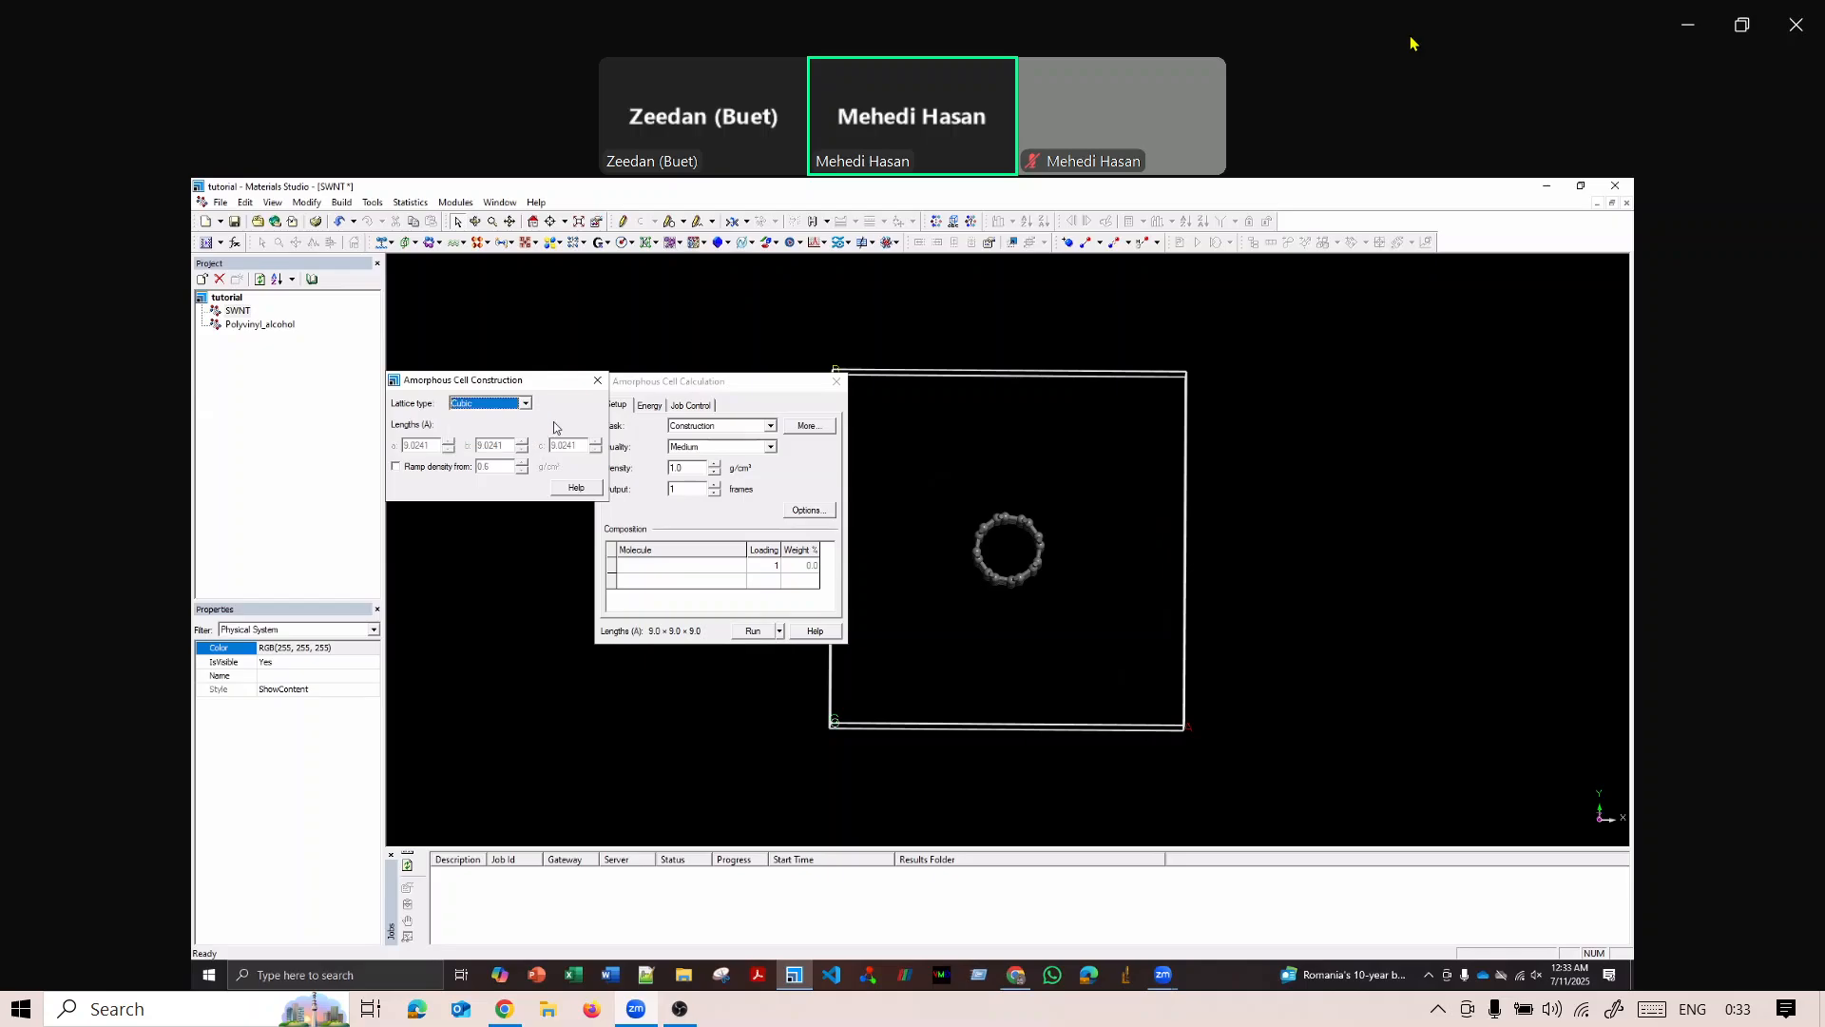
click(601, 383)
click(656, 411)
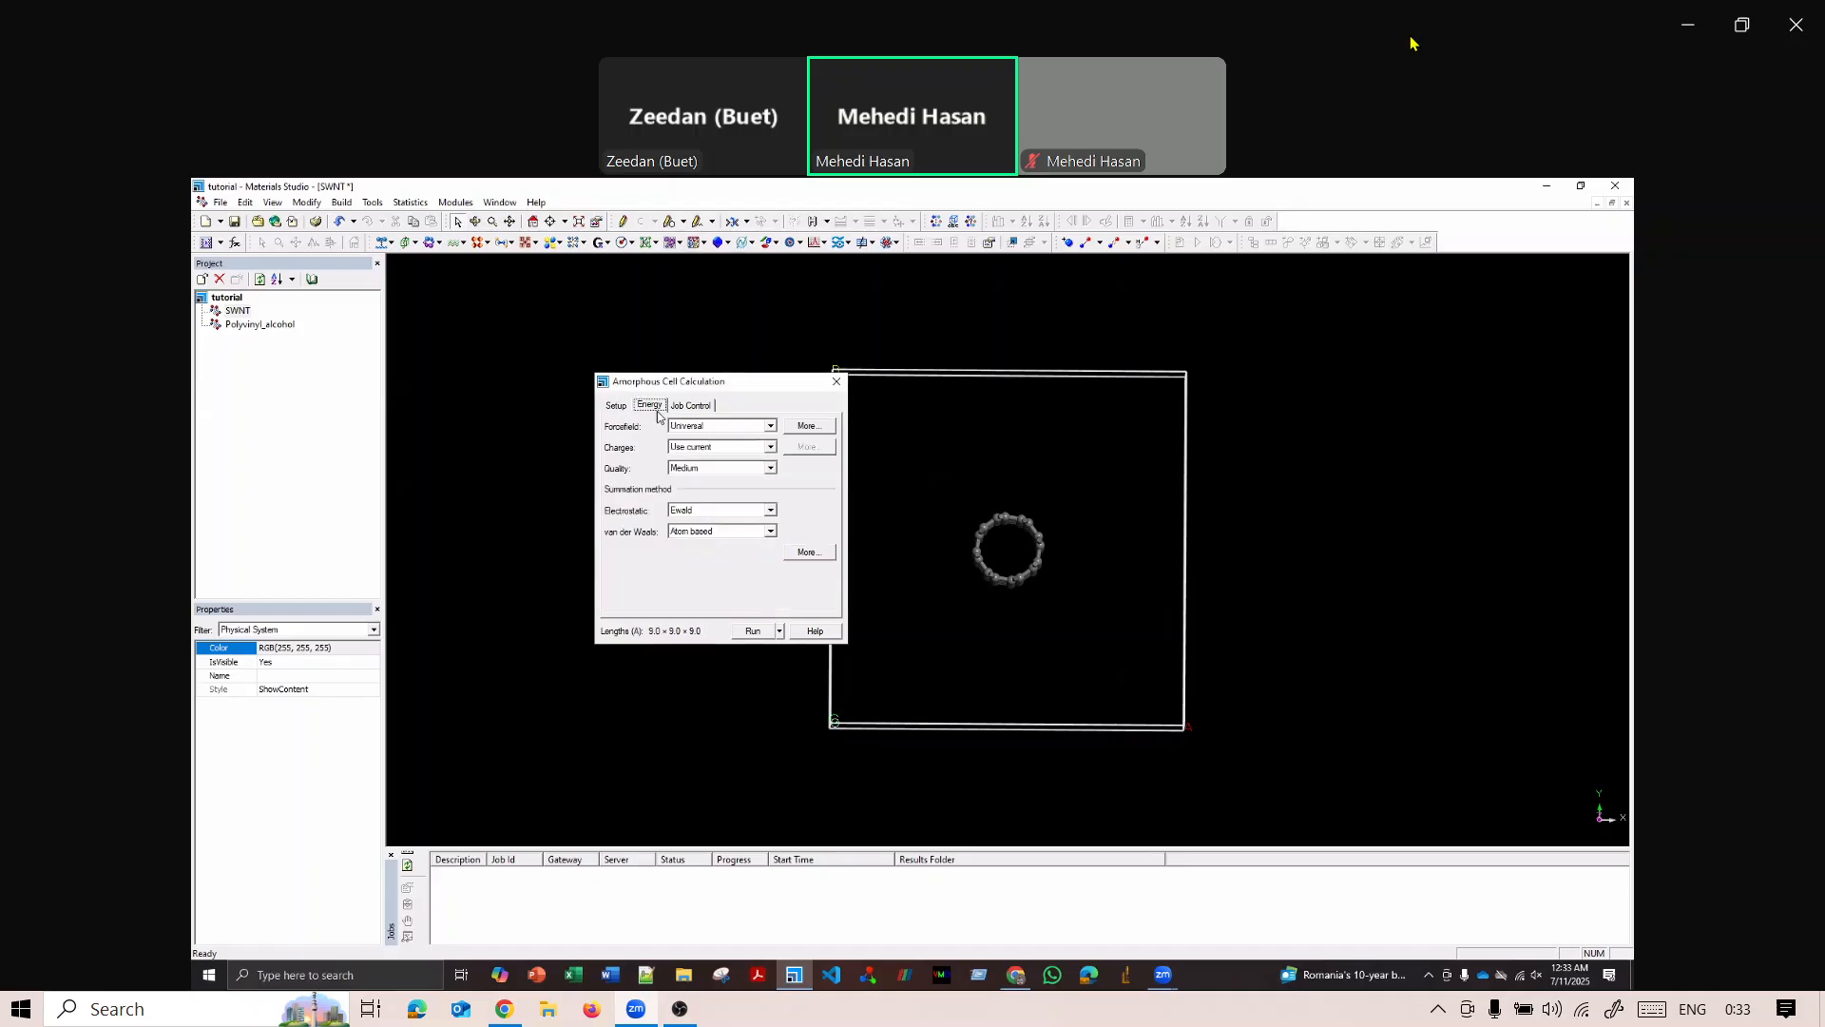
click(771, 426)
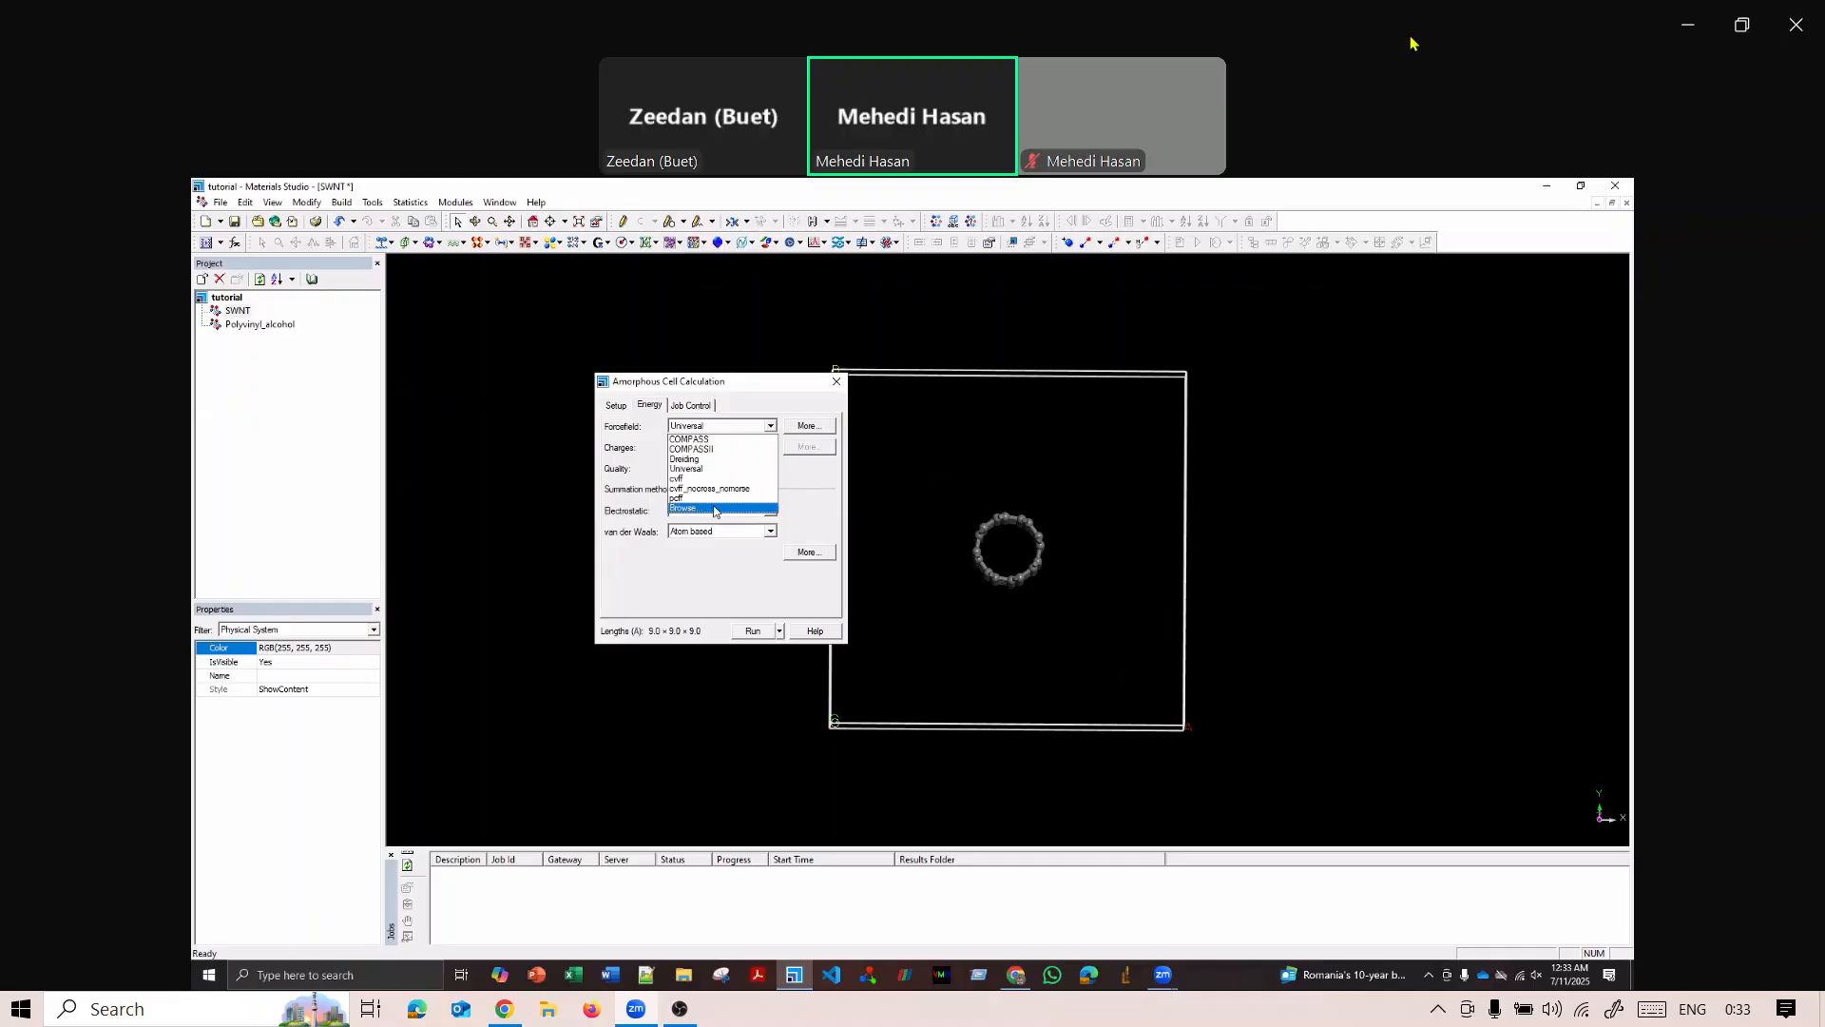
click(789, 404)
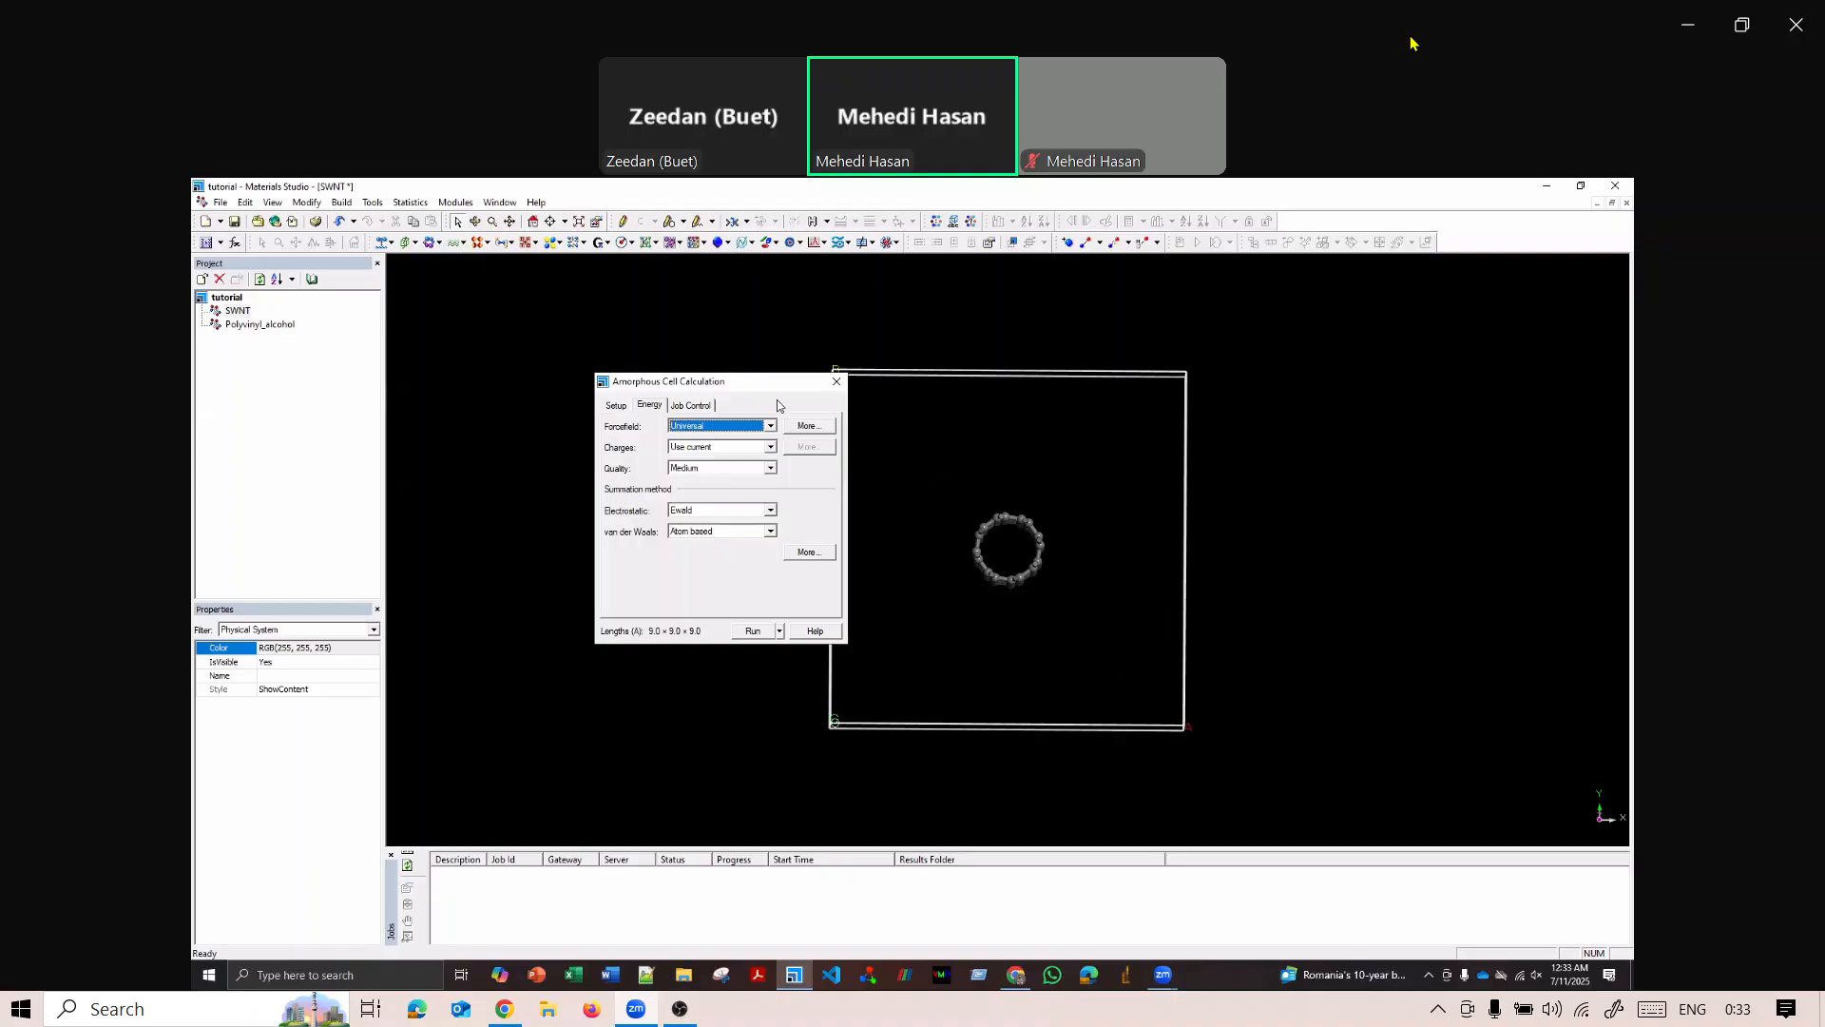
Add Polyvinyl_alcohol.xsd as the molecule in the amorphous cell composition.
click(624, 416)
click(685, 554)
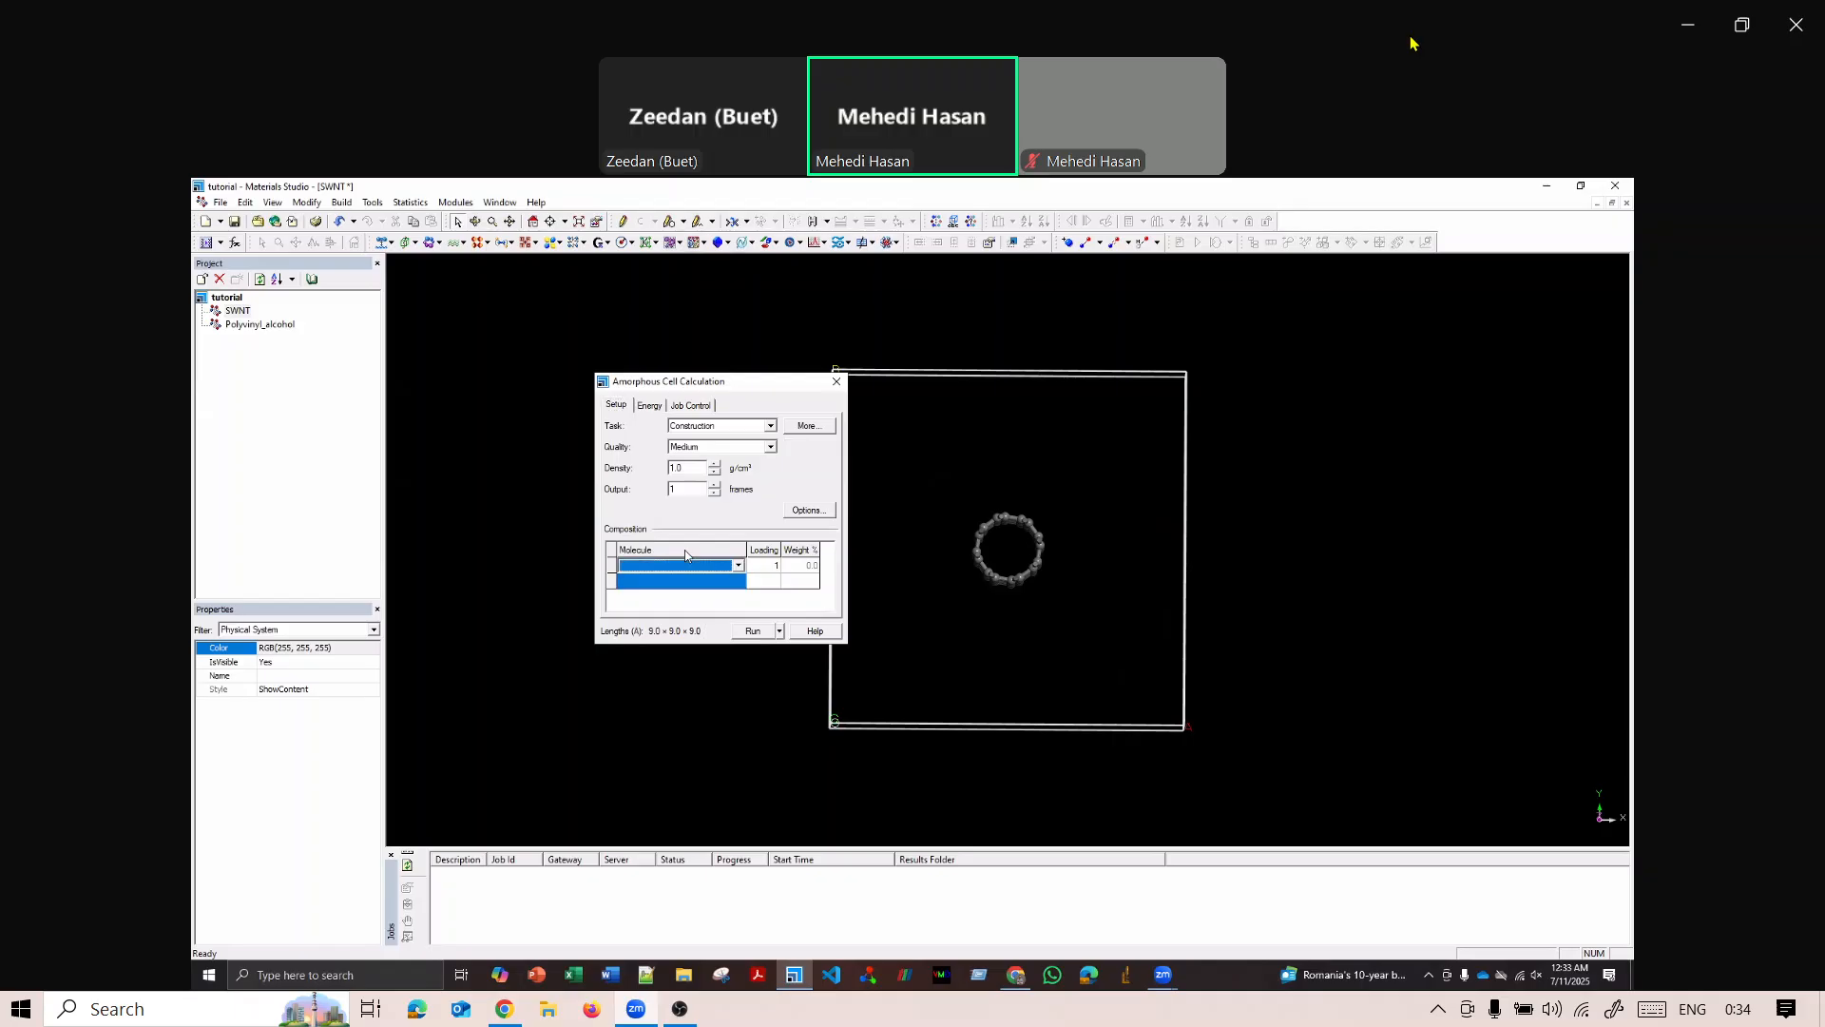
click(738, 566)
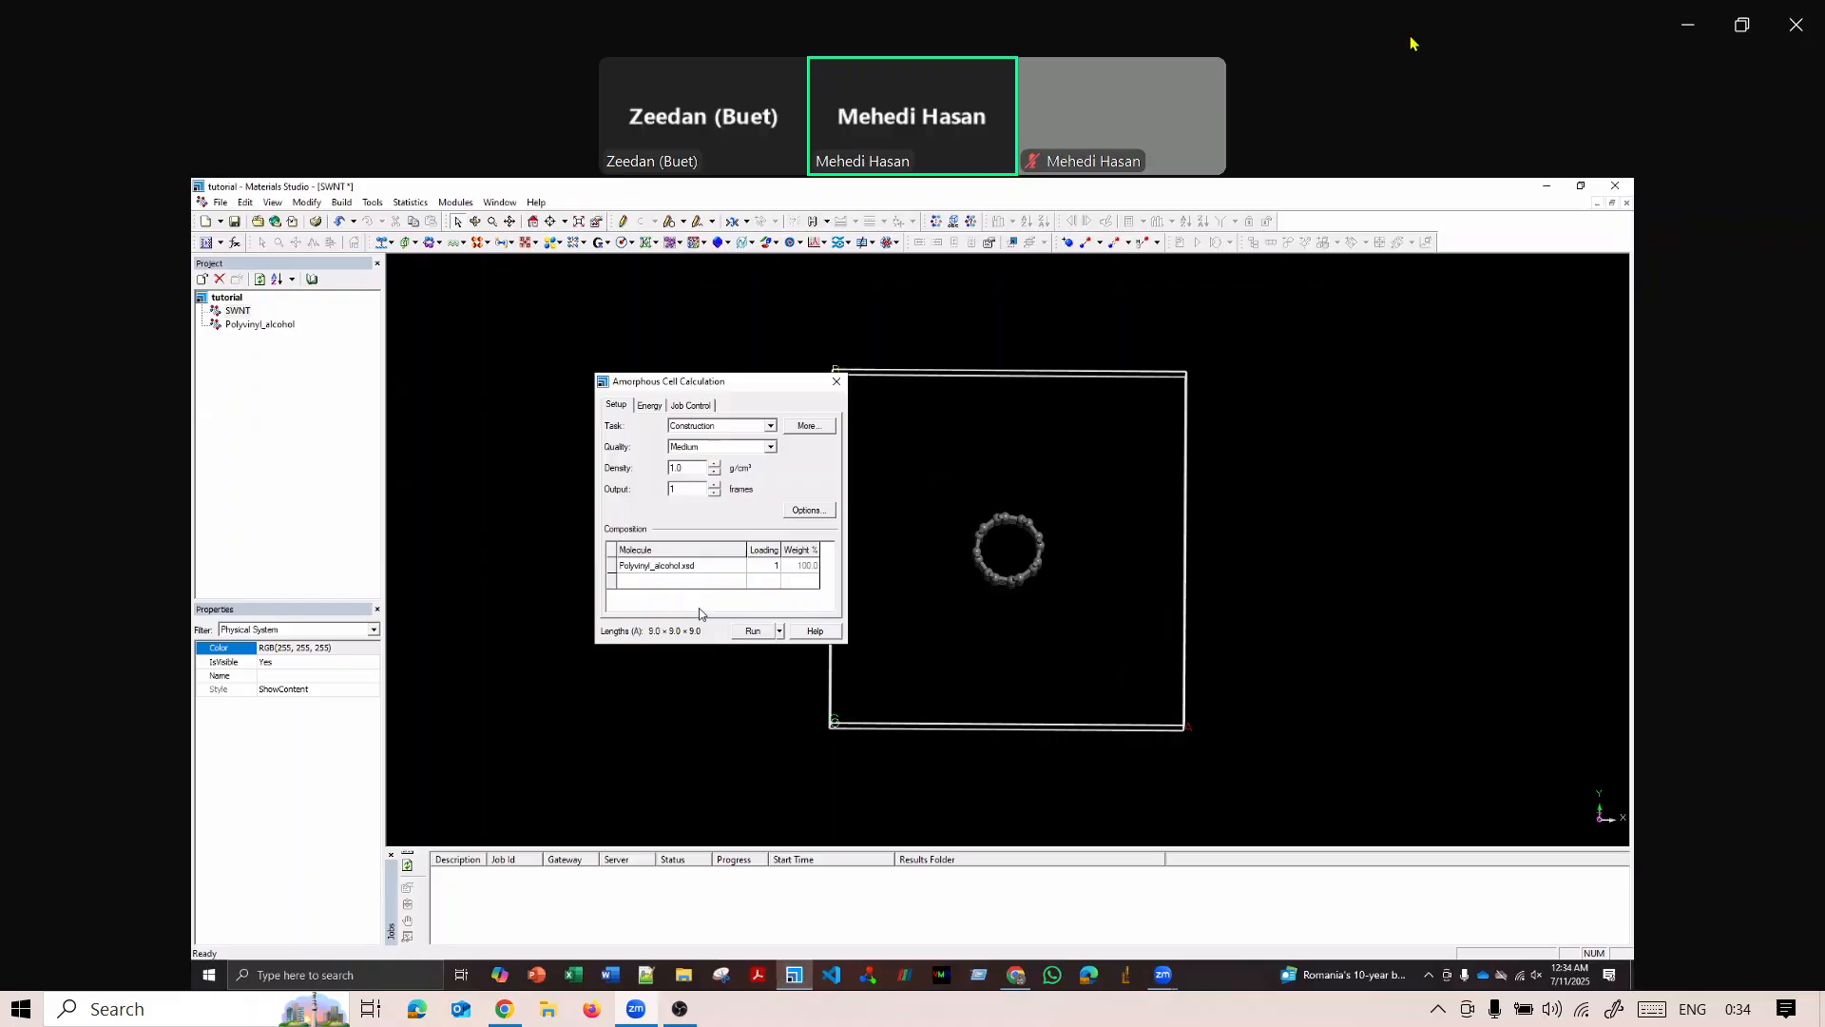
Change the construction temperature in the Amorphous Cell options, keeping geometry optimization enabled.
click(809, 512)
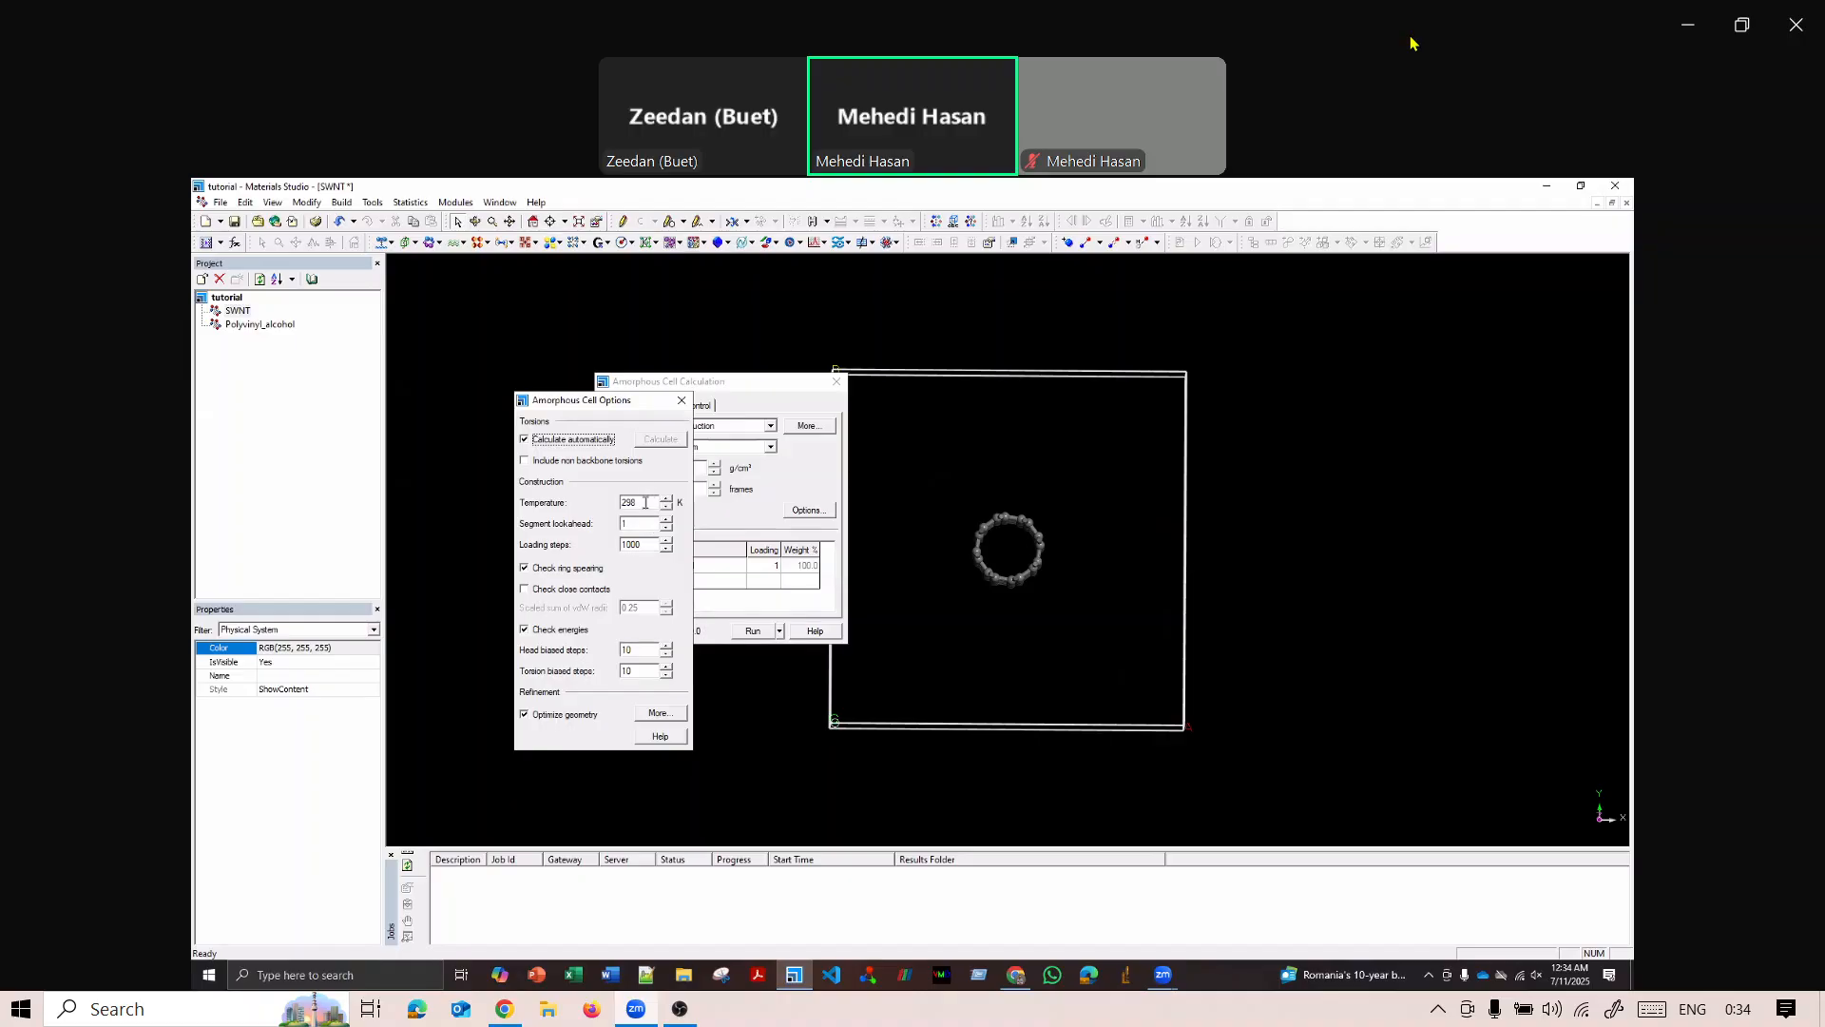
click(645, 501)
key(BackSpace)
key(BackSpace)
click(535, 717)
click(550, 716)
Set the geometry optimization algorithm to Conjugate gradient, keeping the convergence quality at Medium.
click(661, 713)
drag(369, 318, 729, 393)
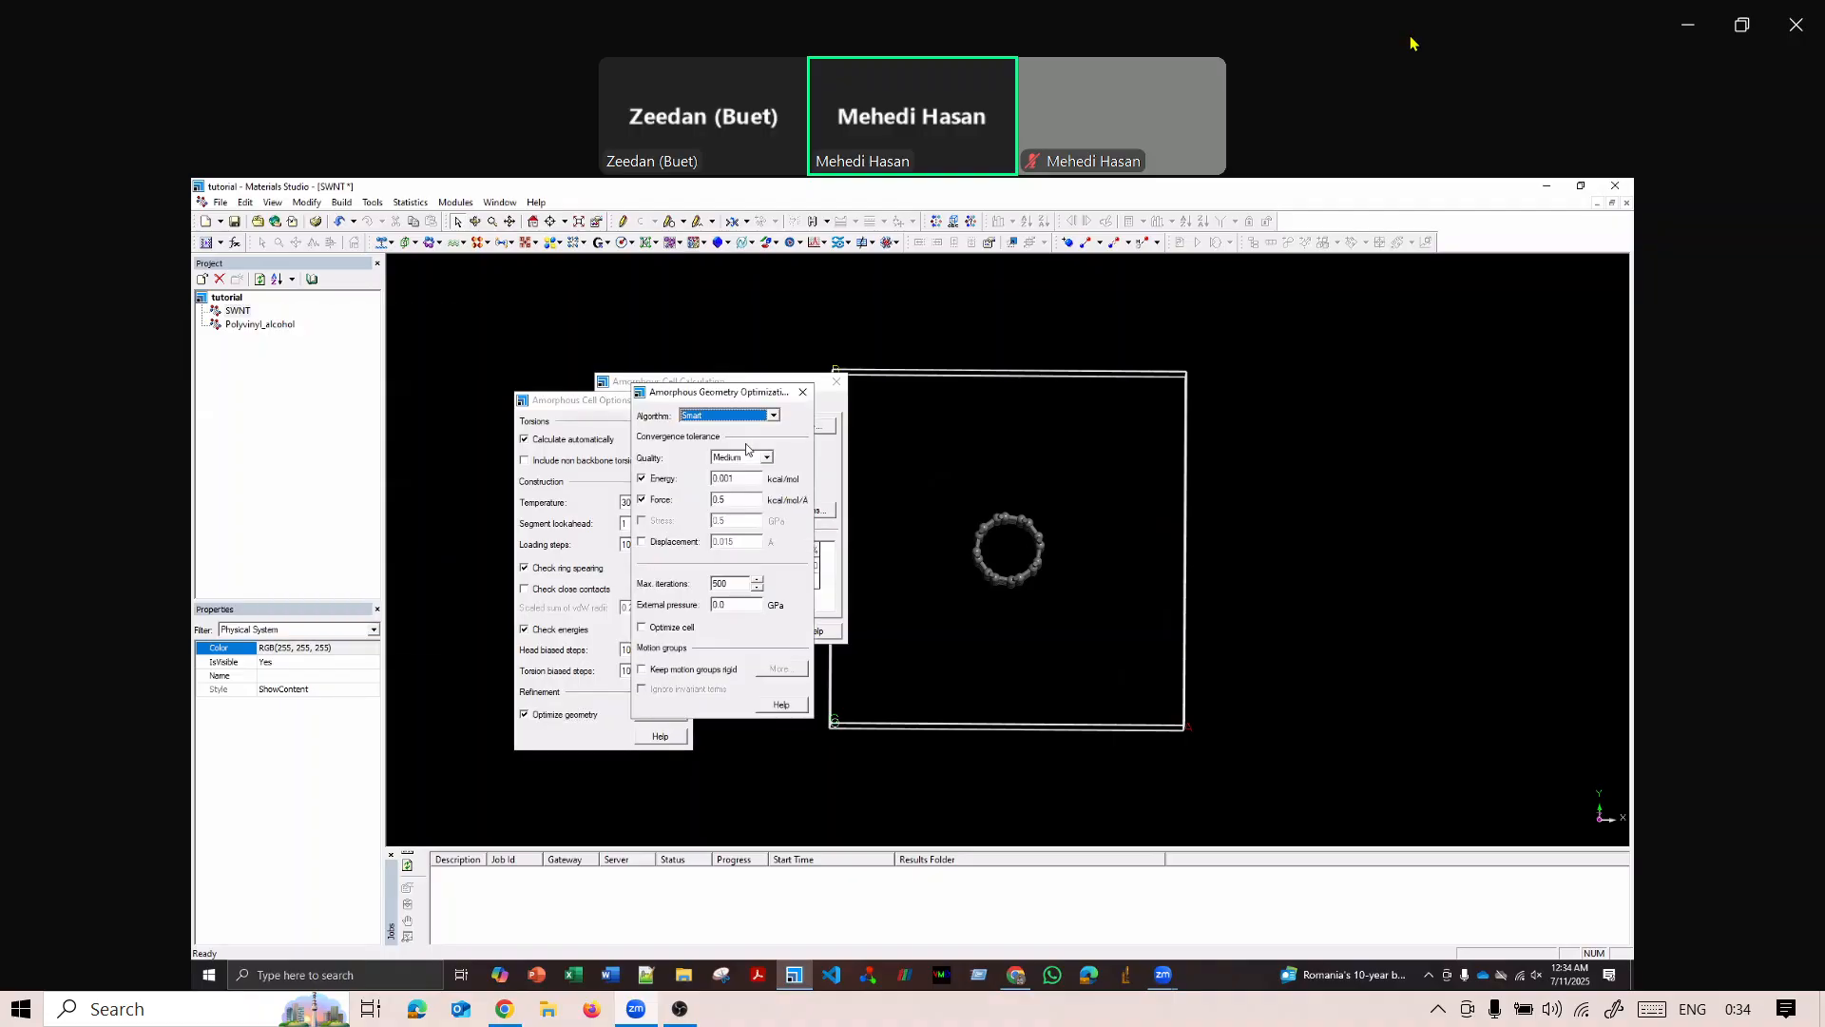
click(774, 416)
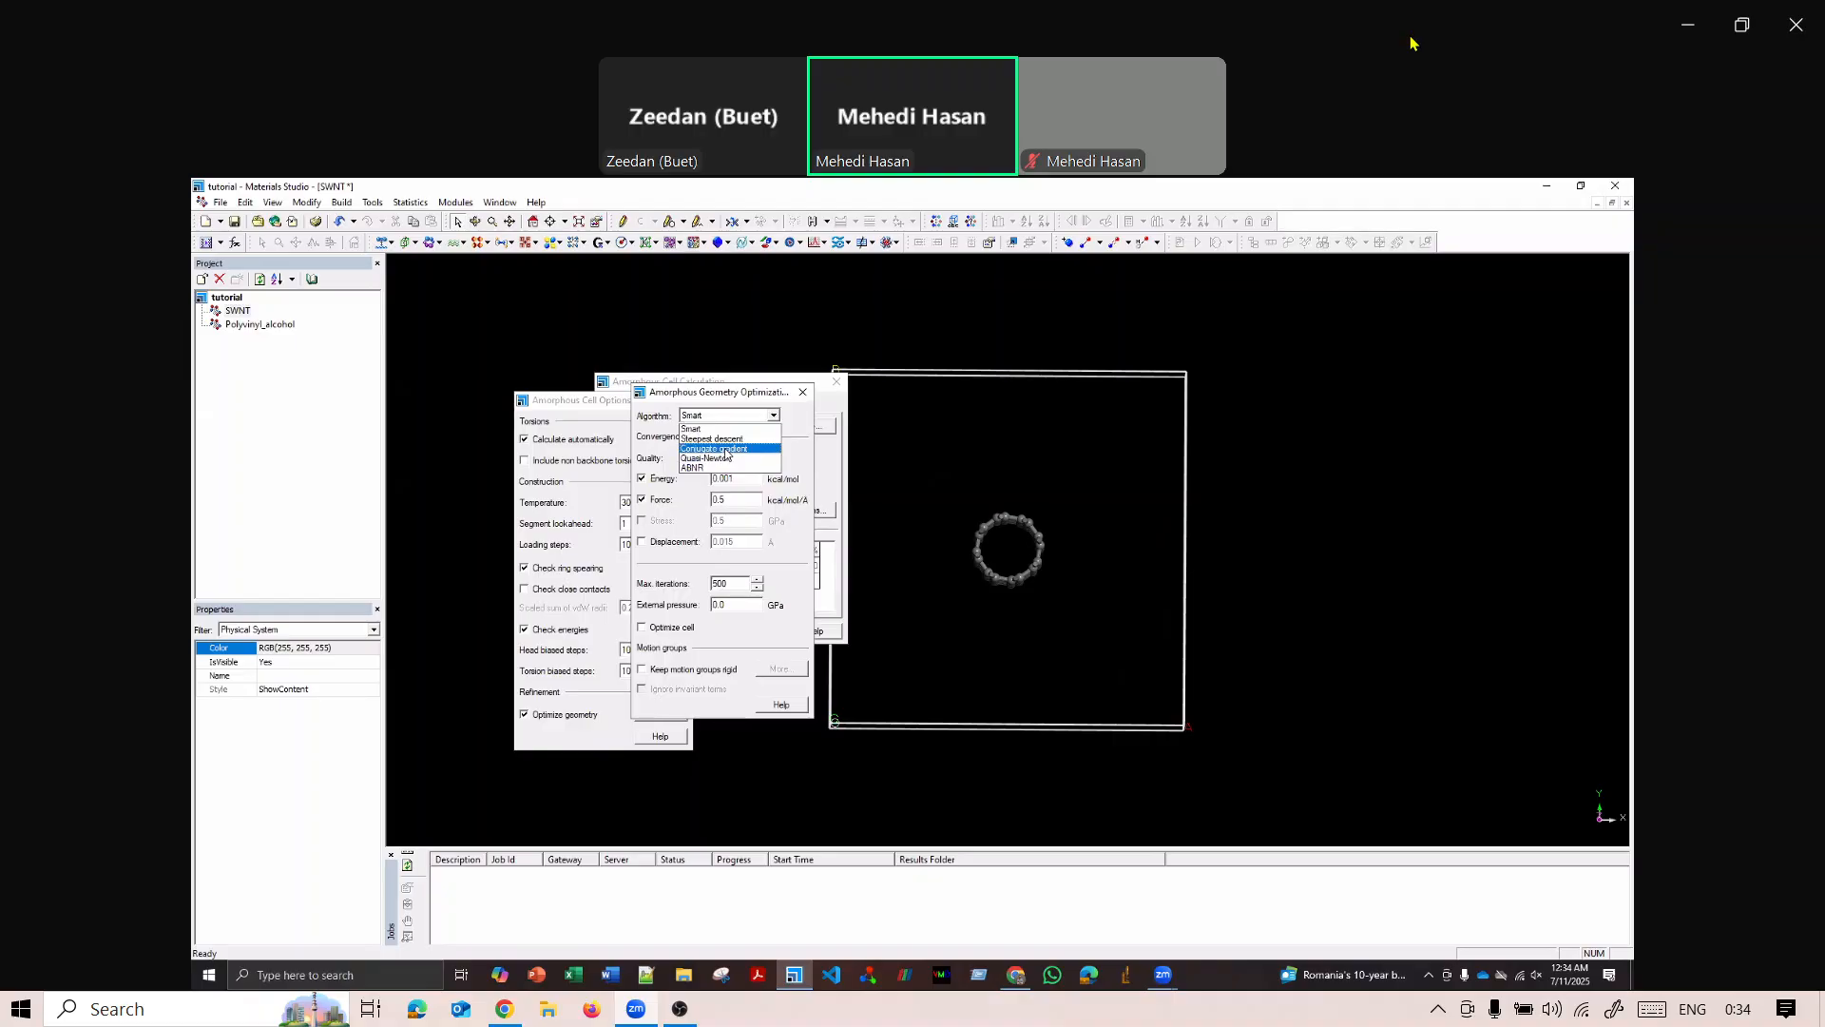
click(726, 450)
click(774, 415)
click(736, 450)
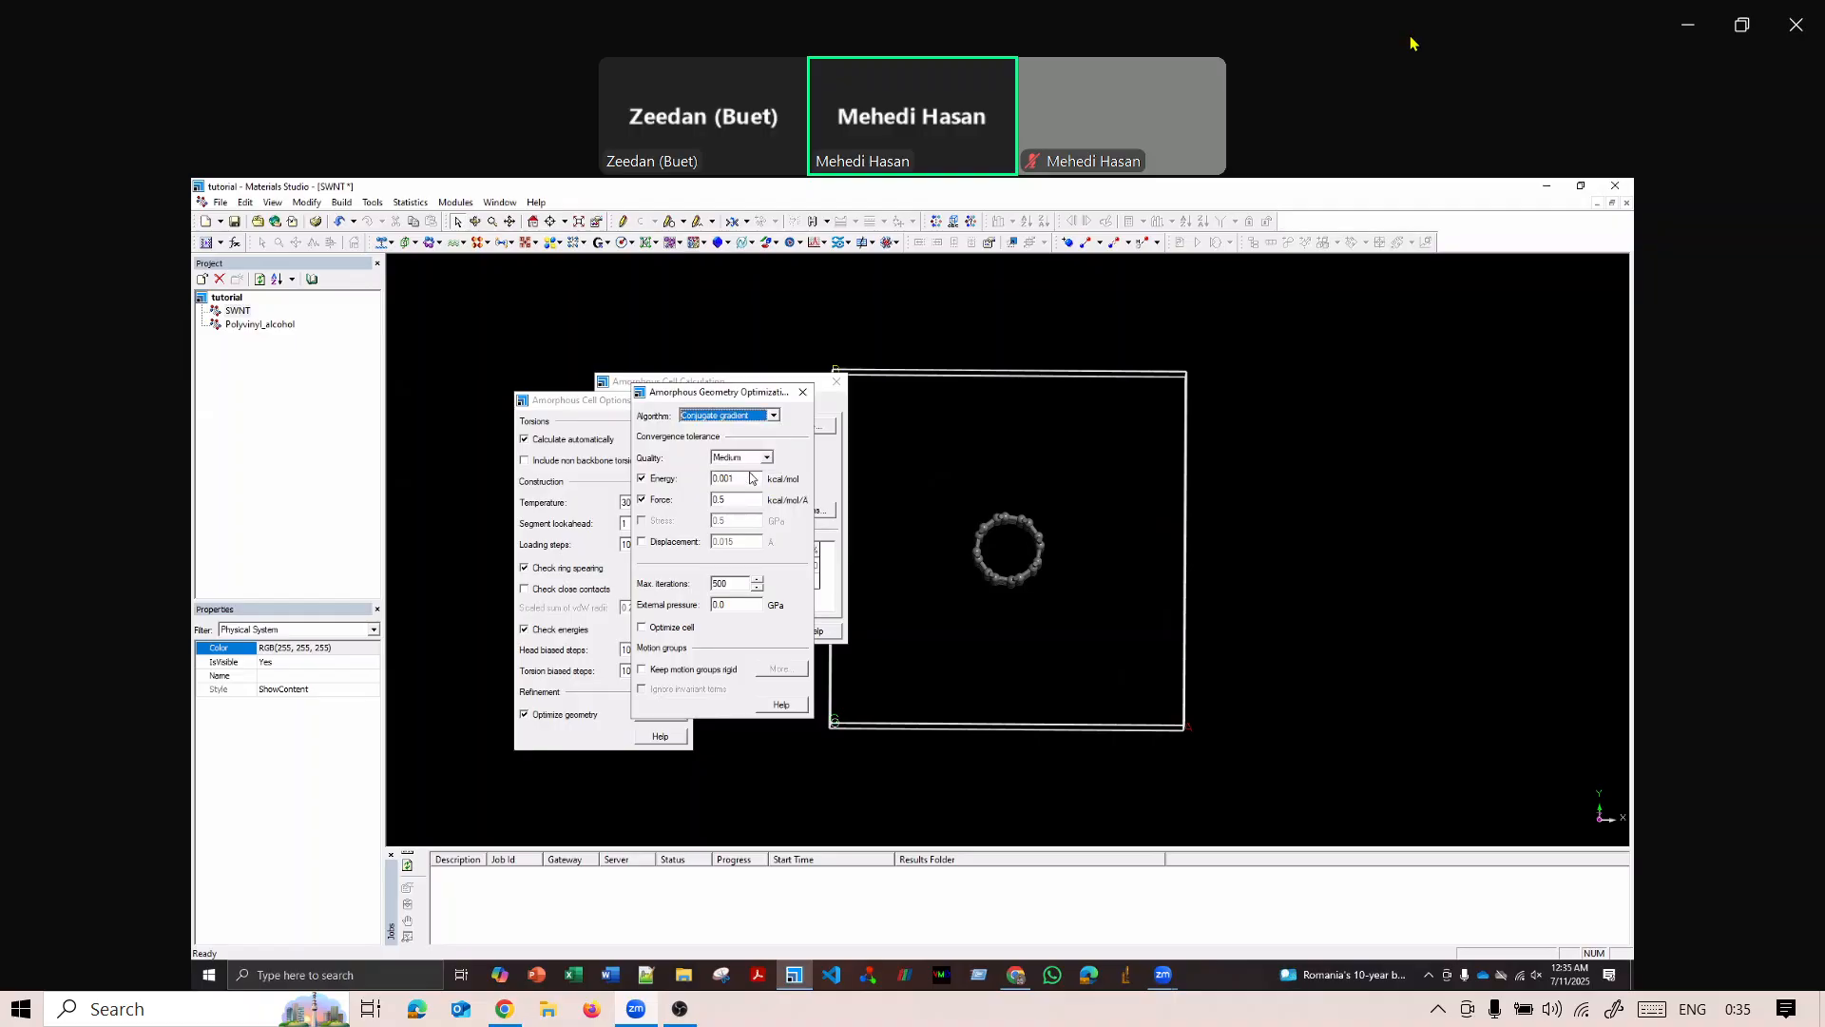
click(766, 459)
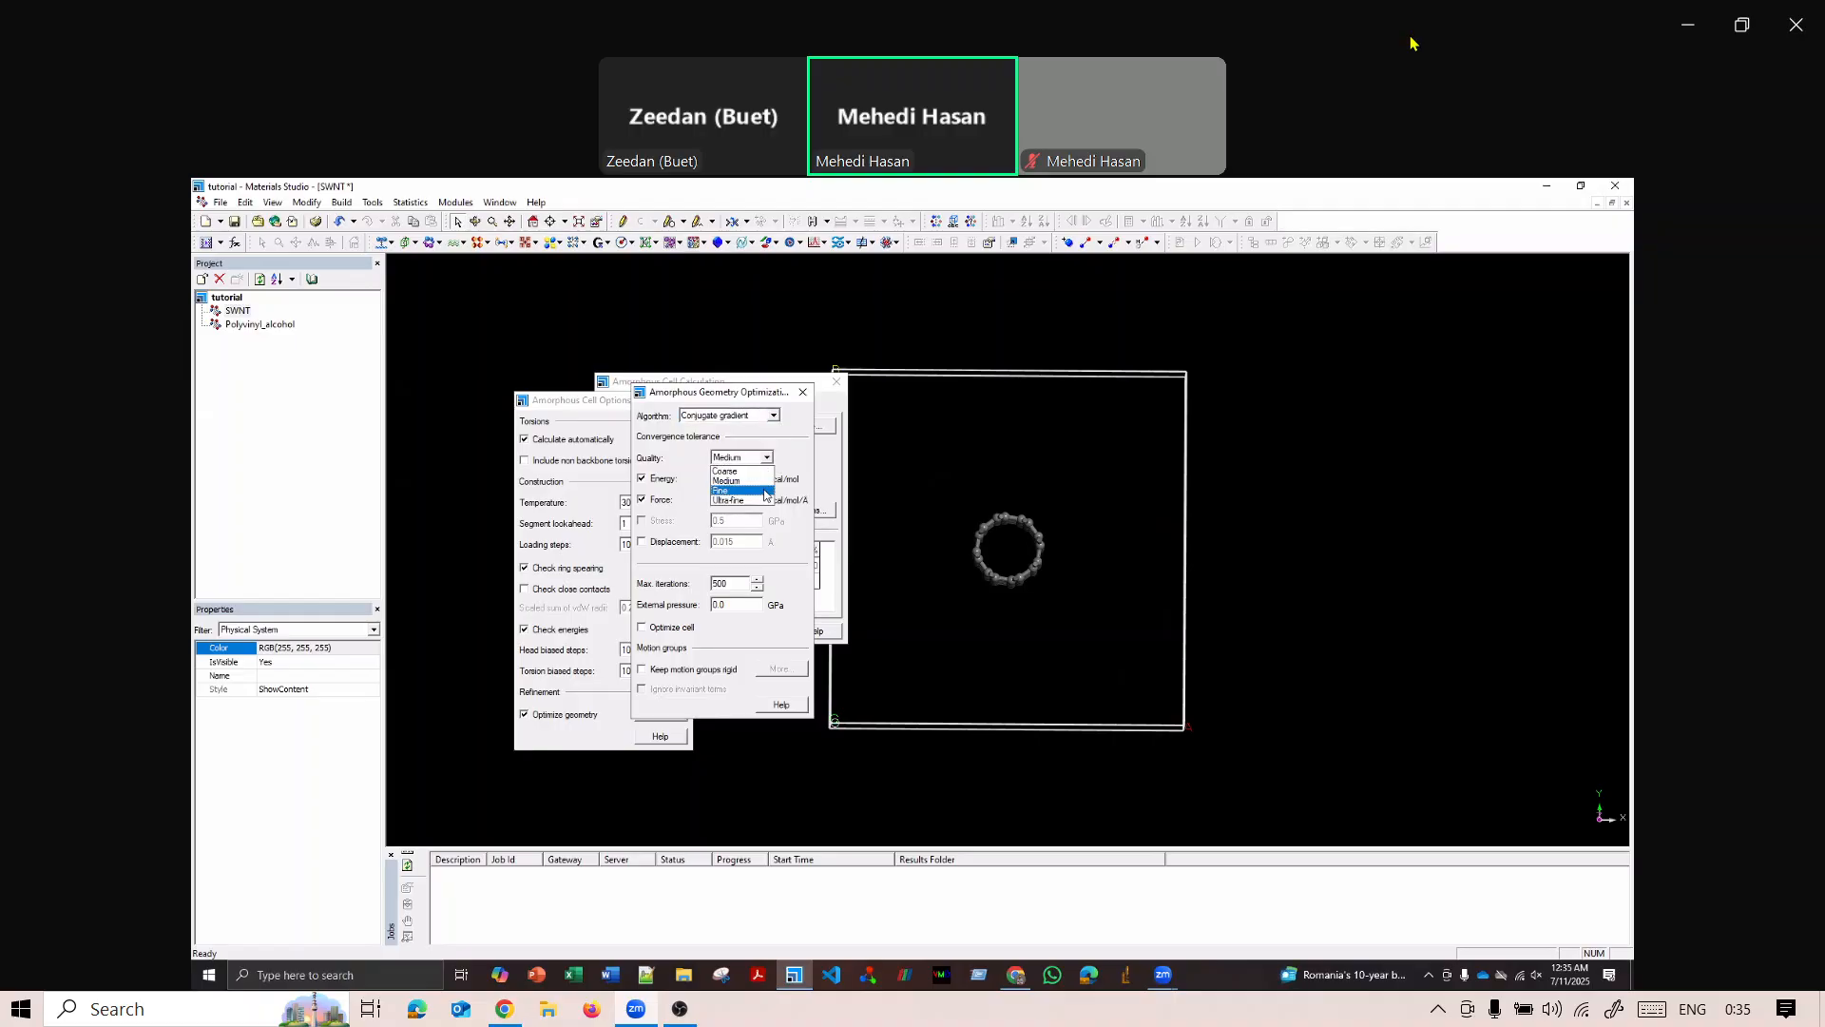
click(753, 481)
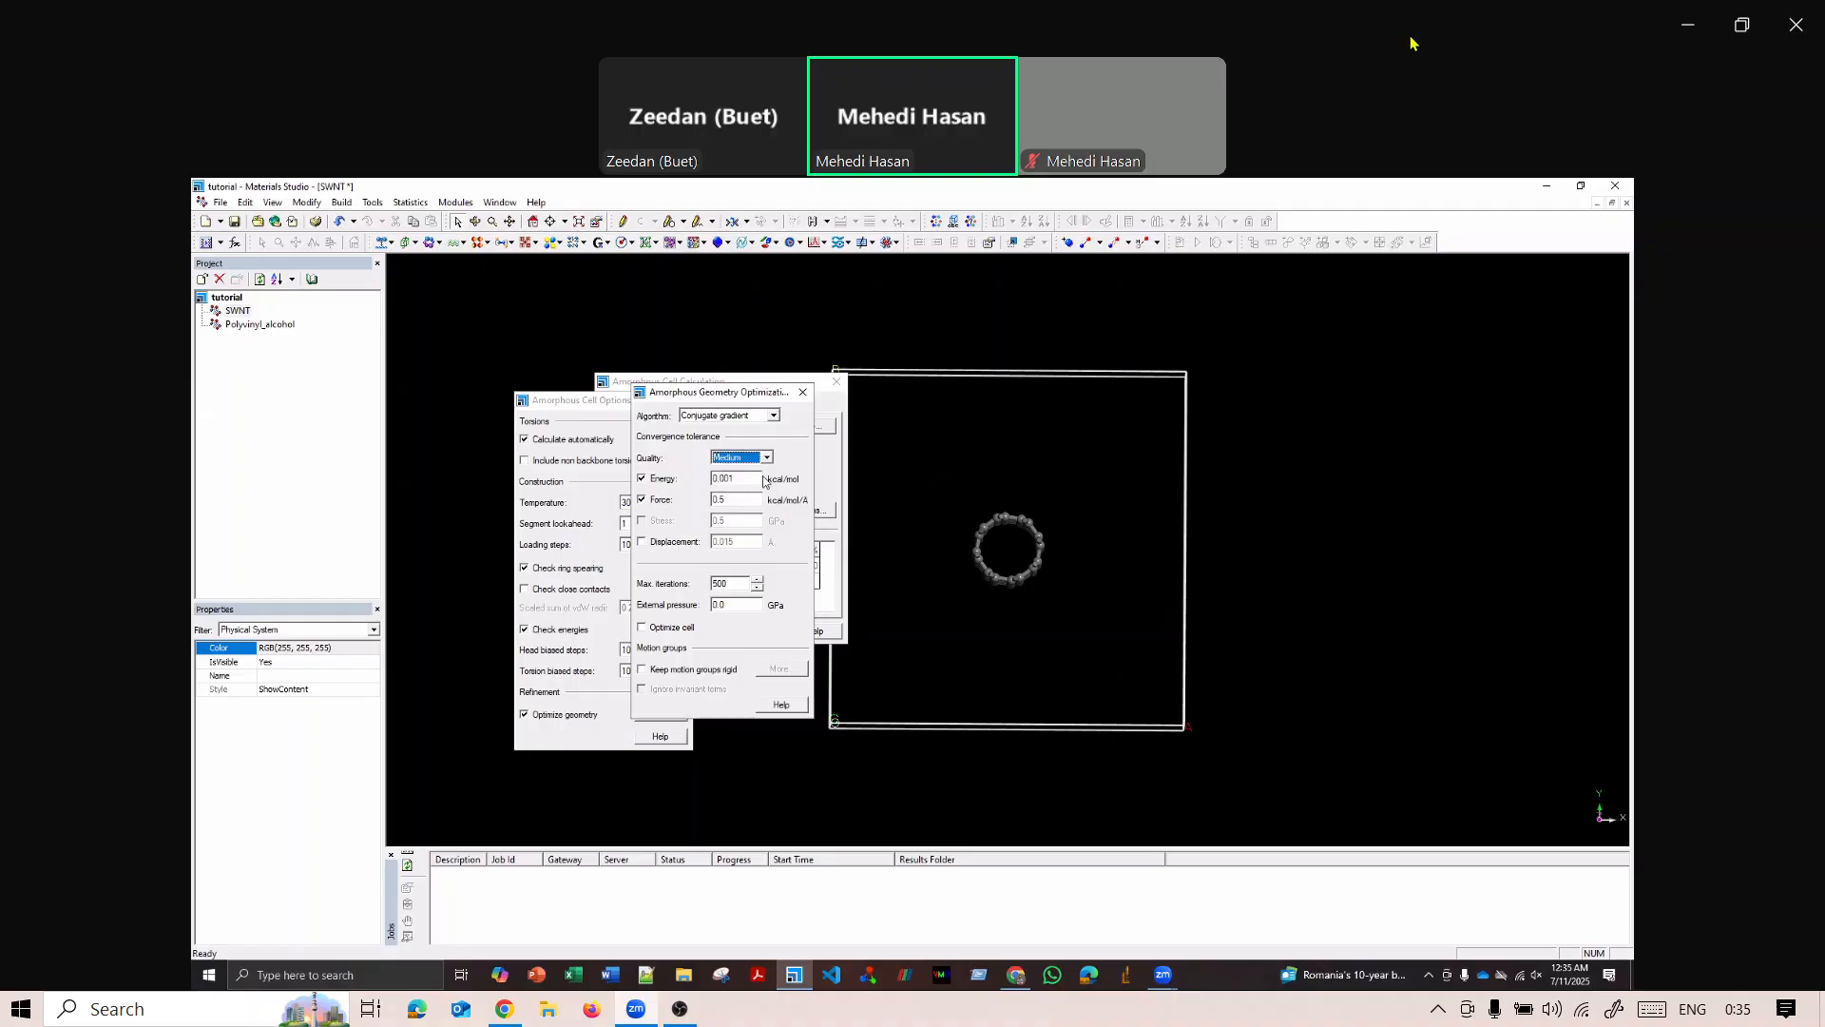
click(766, 457)
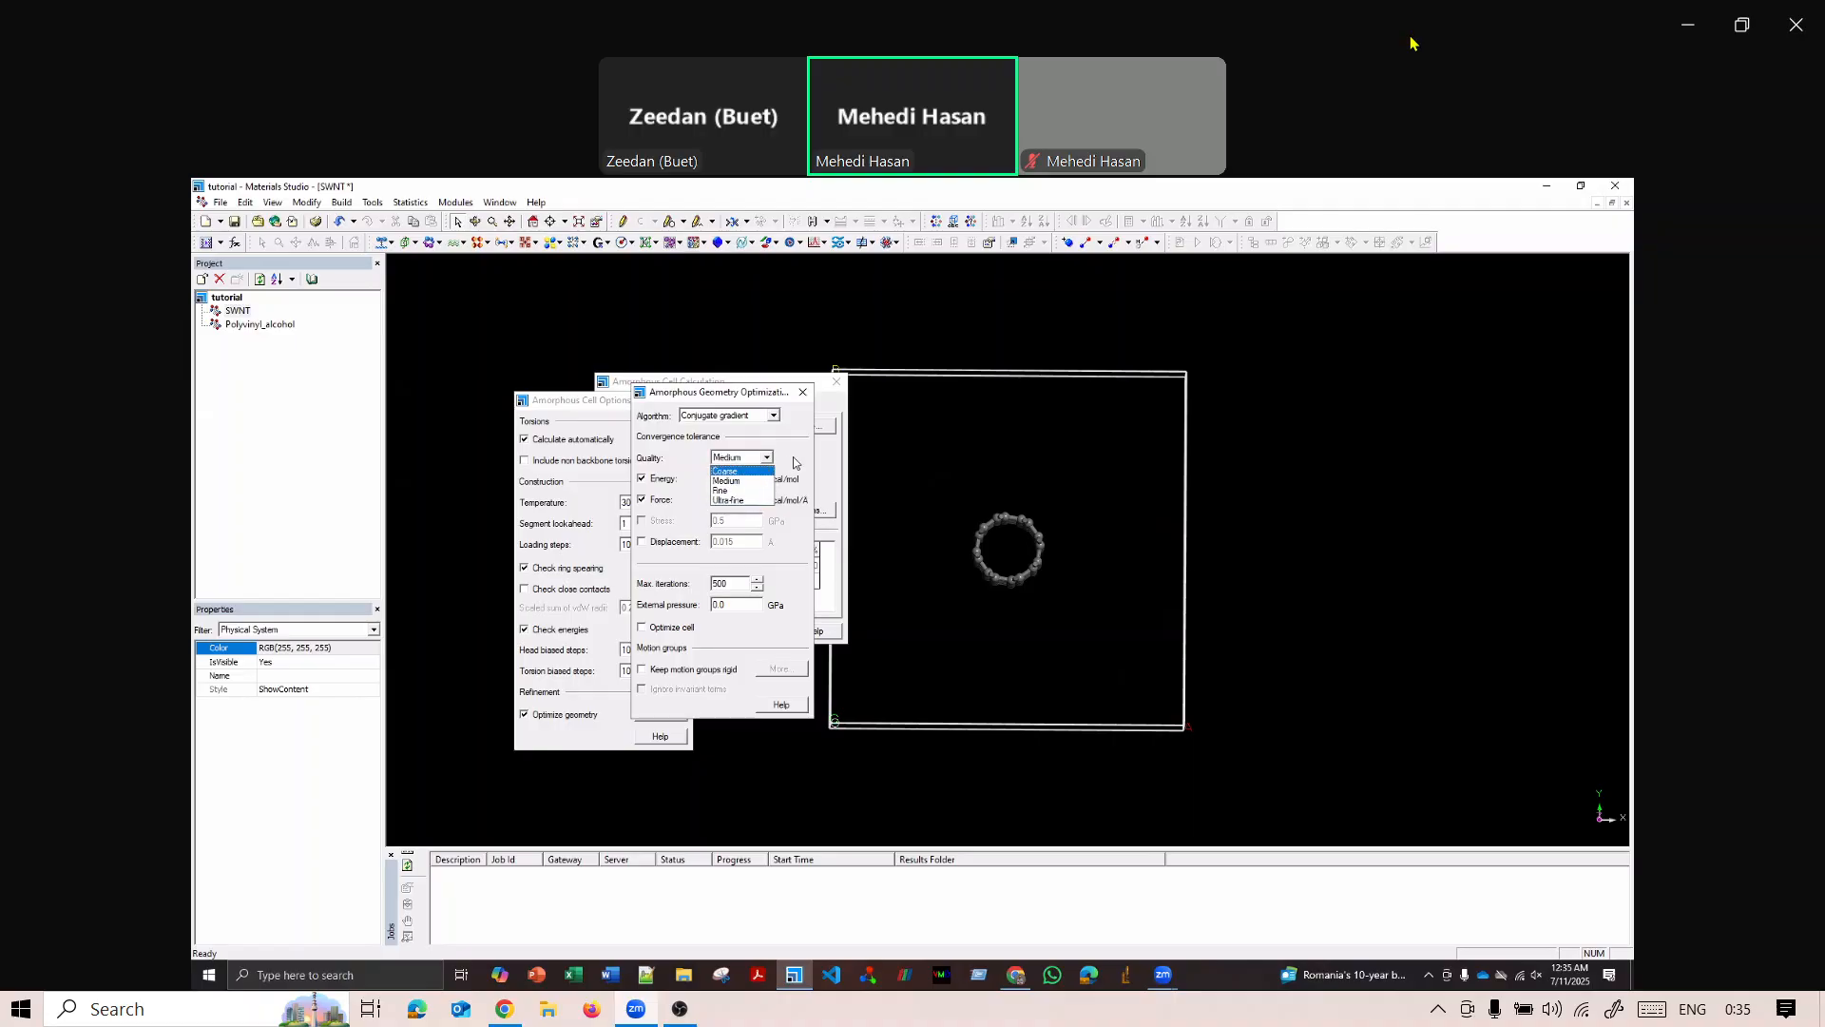
click(769, 480)
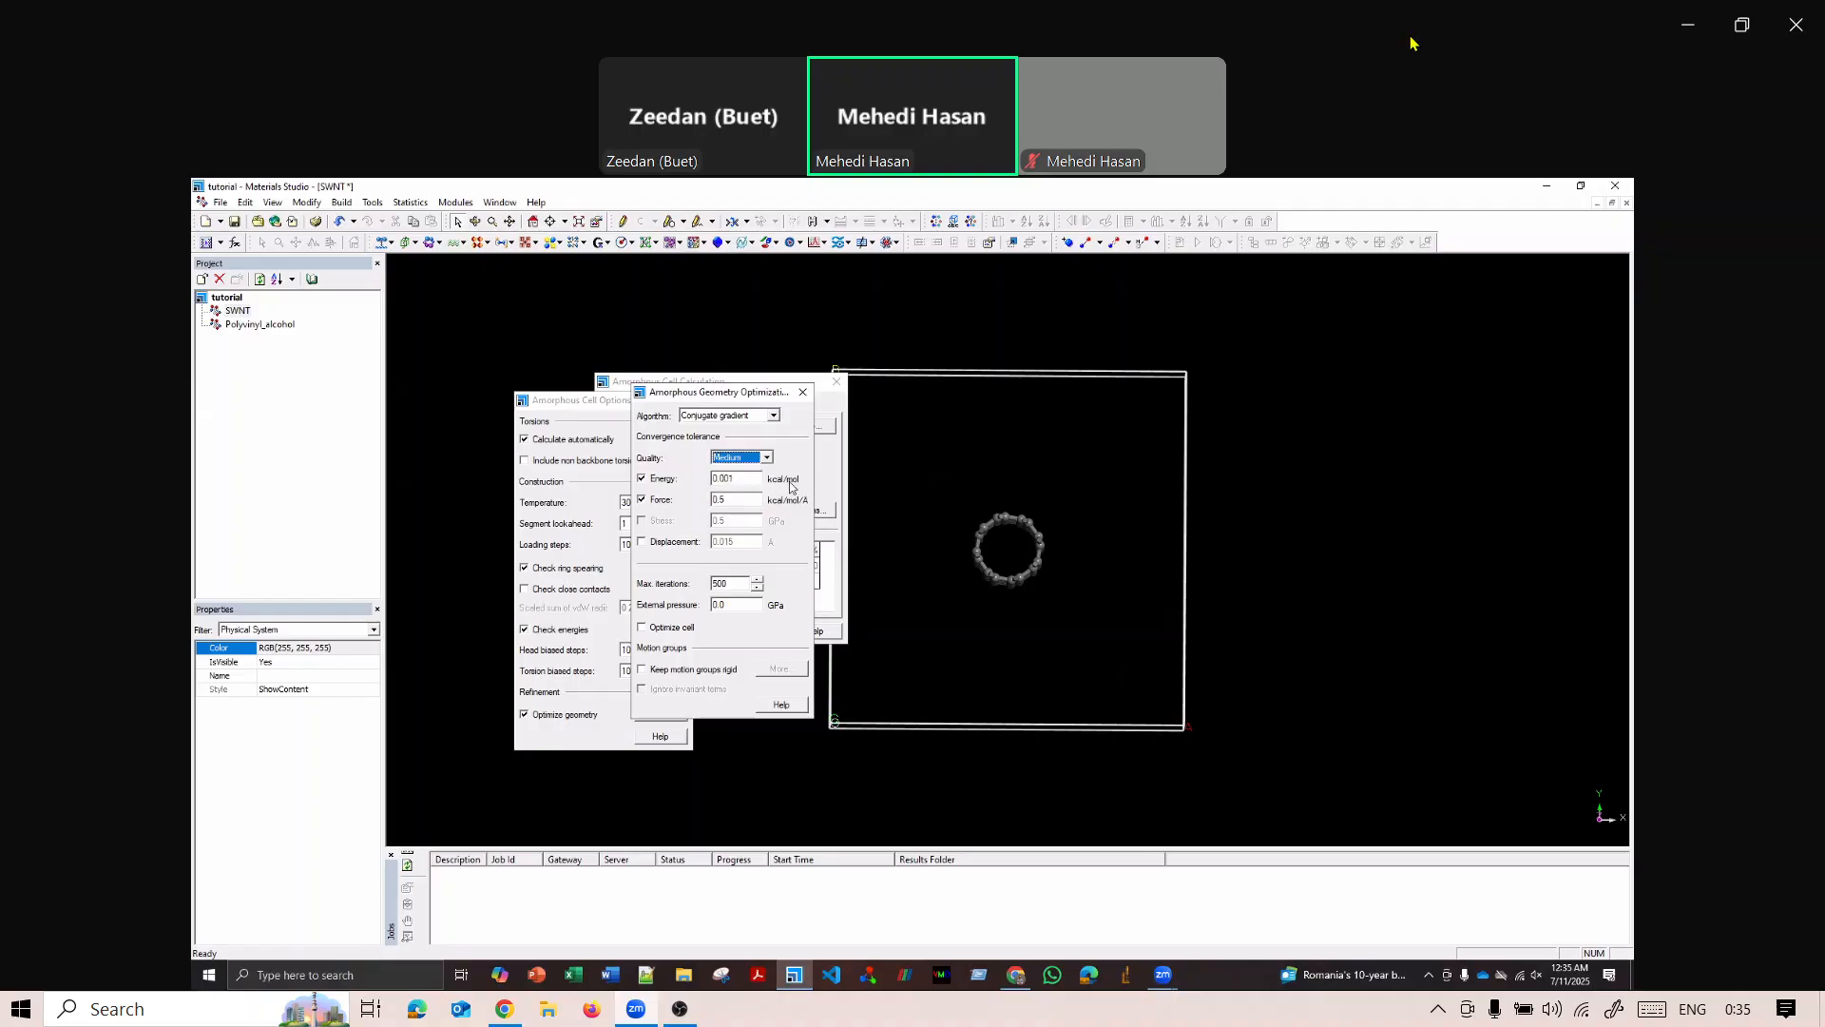
Keep motion groups rigid during the geometry optimization and create a motion group from all the nanotube's atoms.
click(716, 671)
click(766, 670)
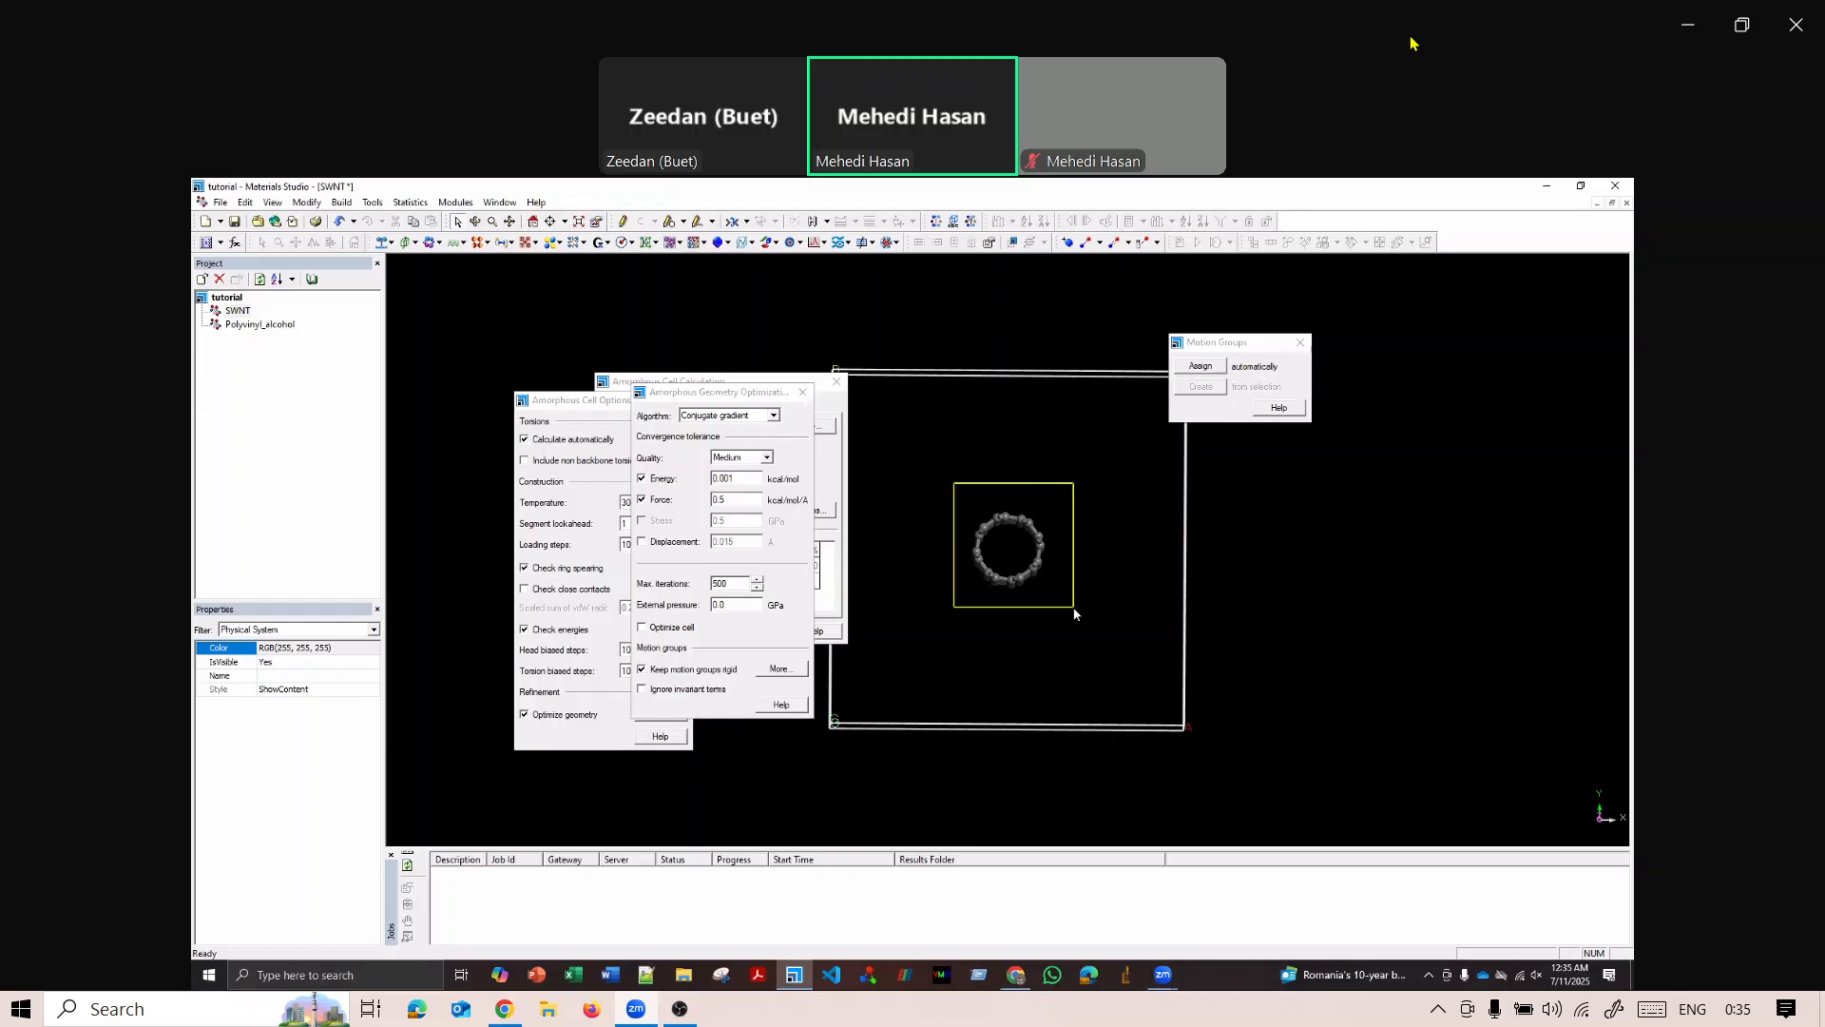
click(1203, 367)
click(1206, 367)
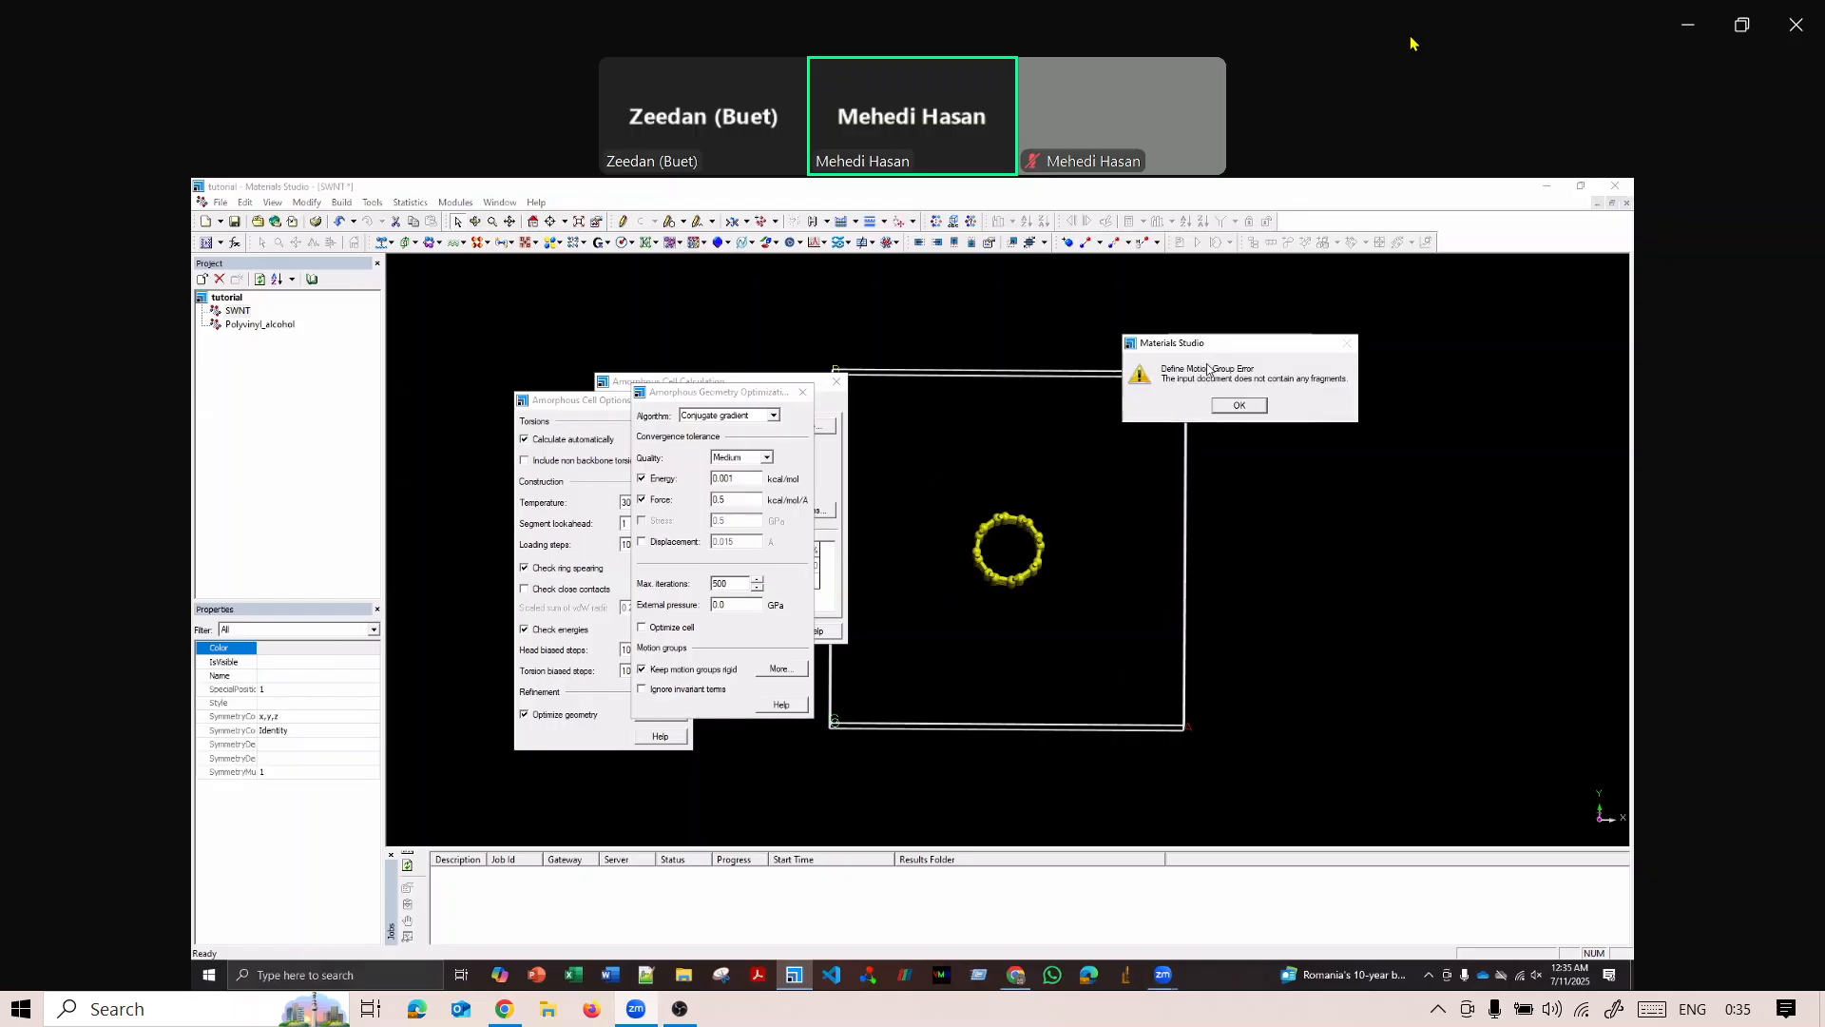
click(1240, 406)
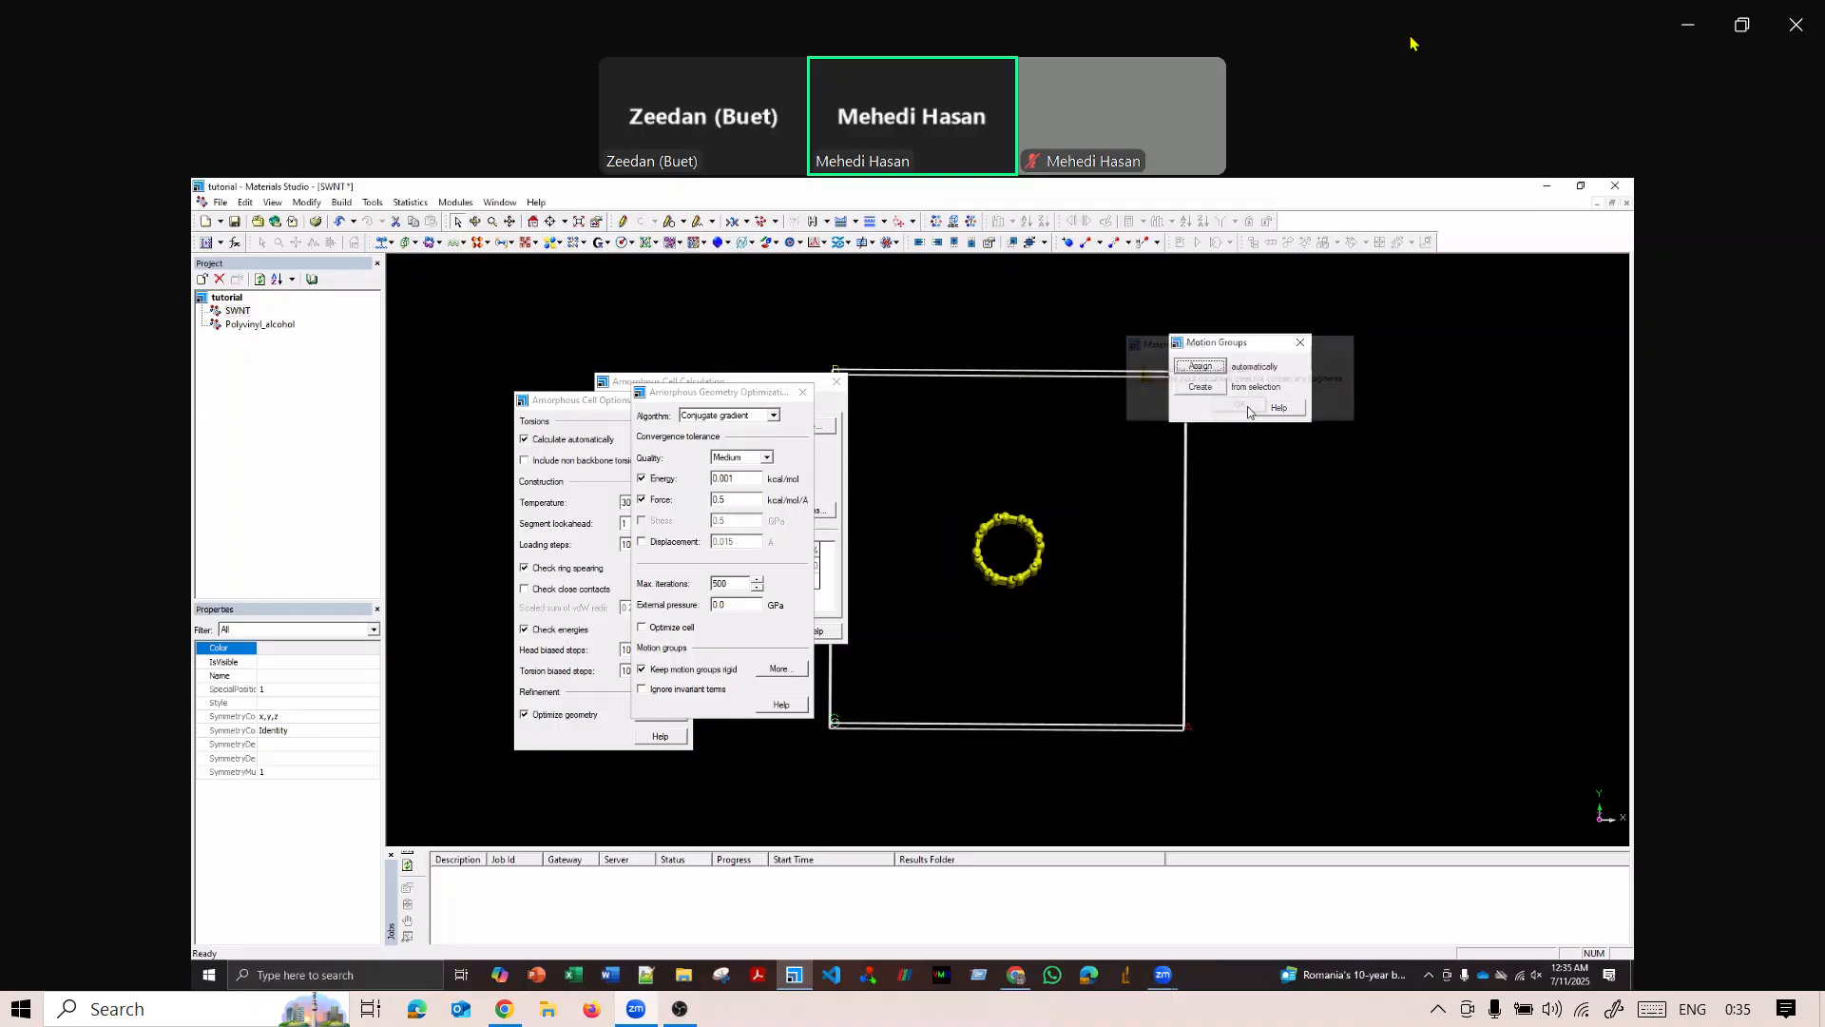
click(1201, 387)
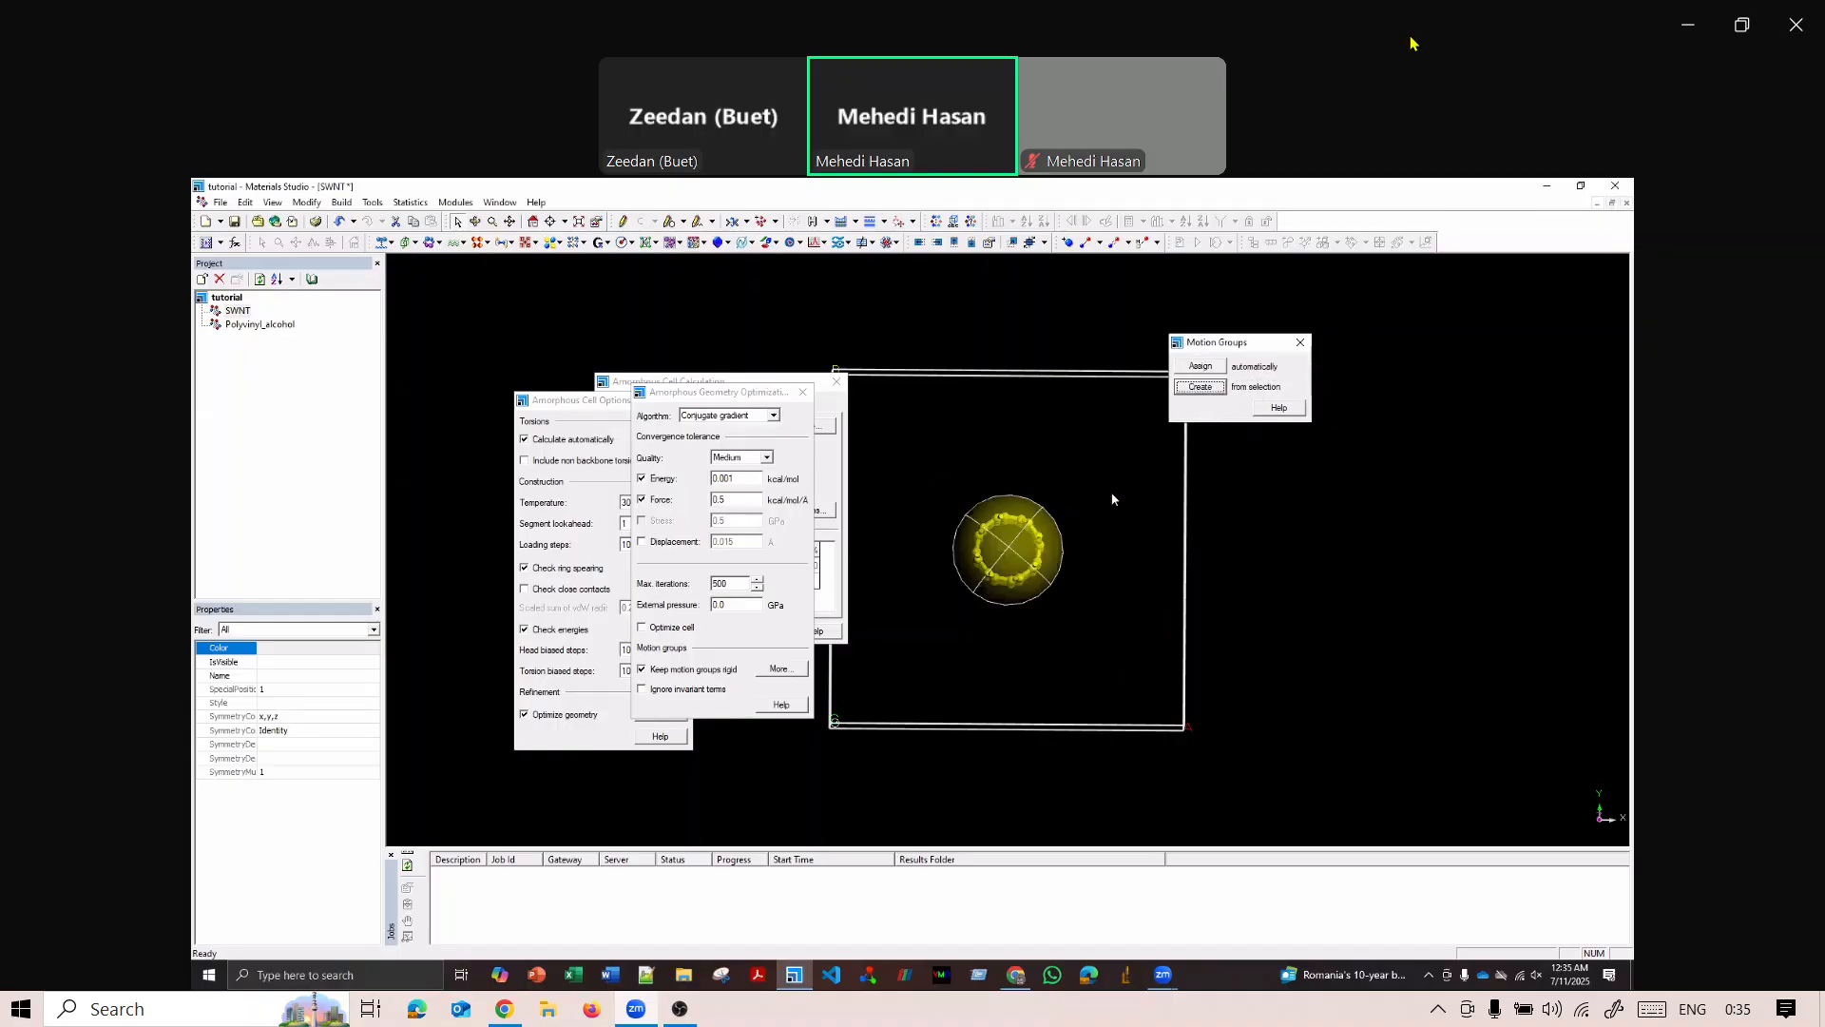
click(1300, 343)
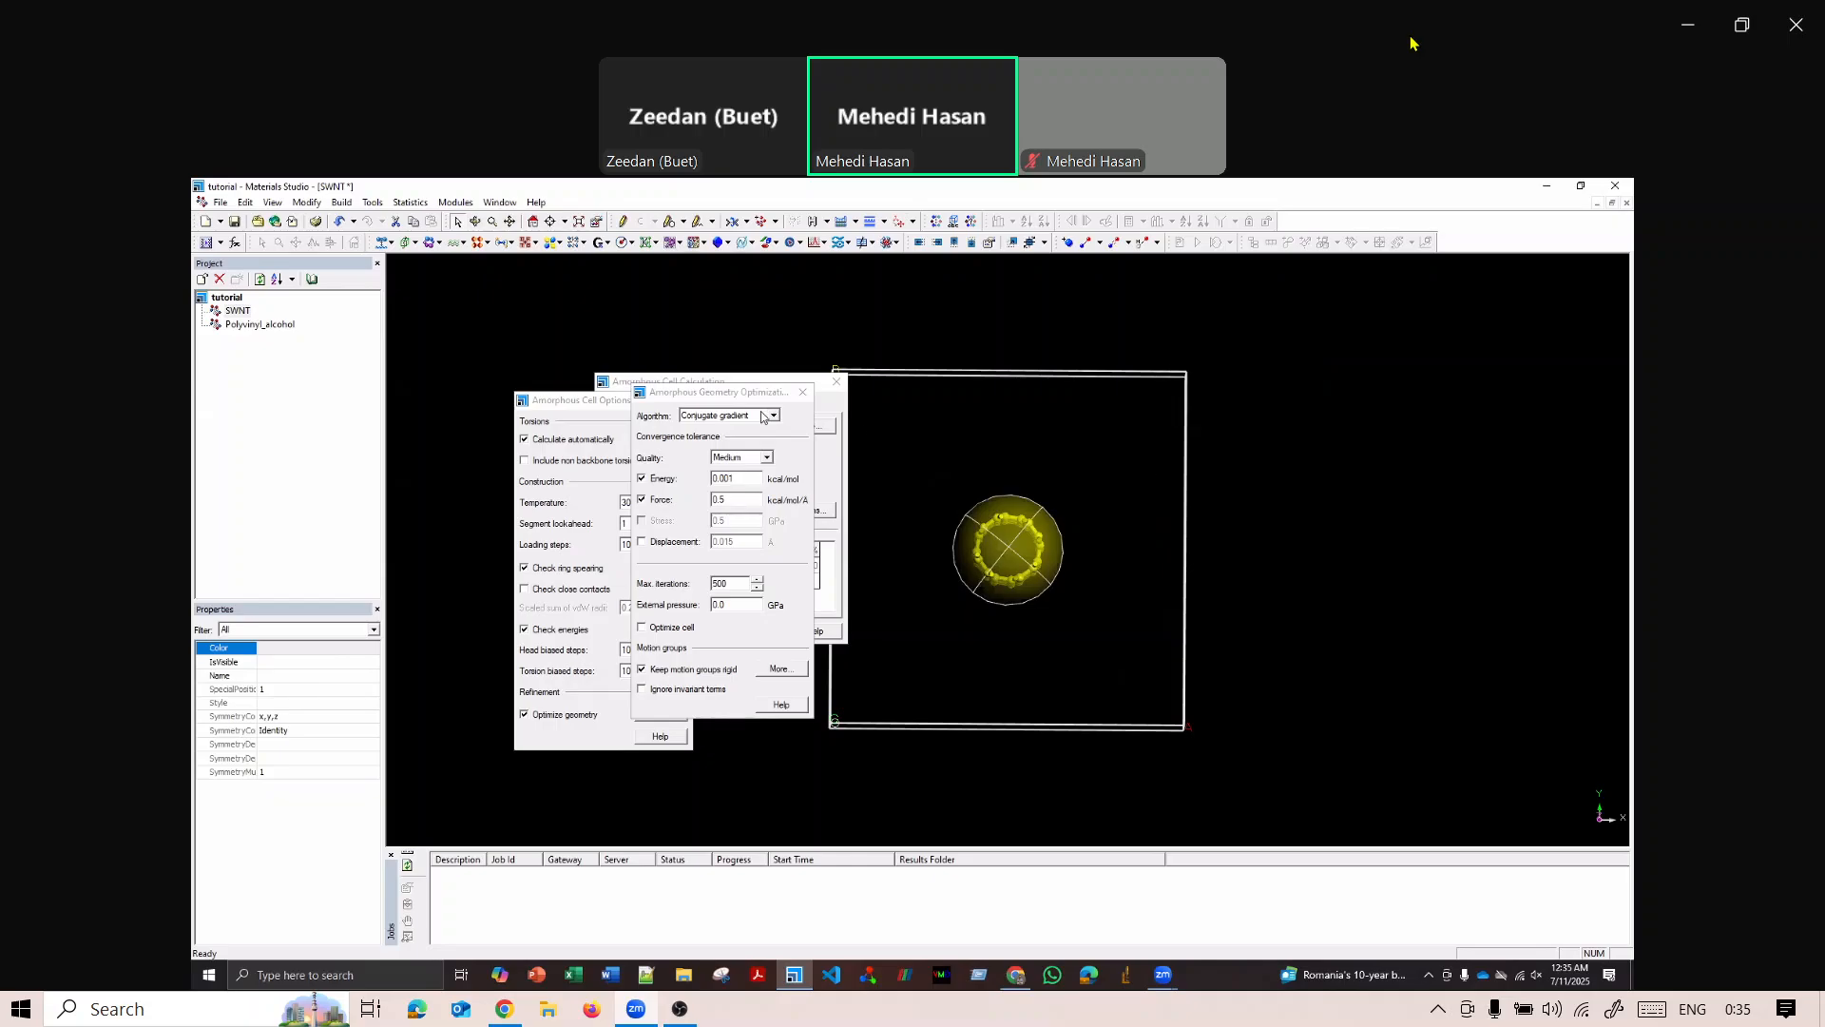
Close the geometry optimization and Amorphous Cell options and run the Construction task for Polyvinyl_alcohol.xsd.
click(803, 392)
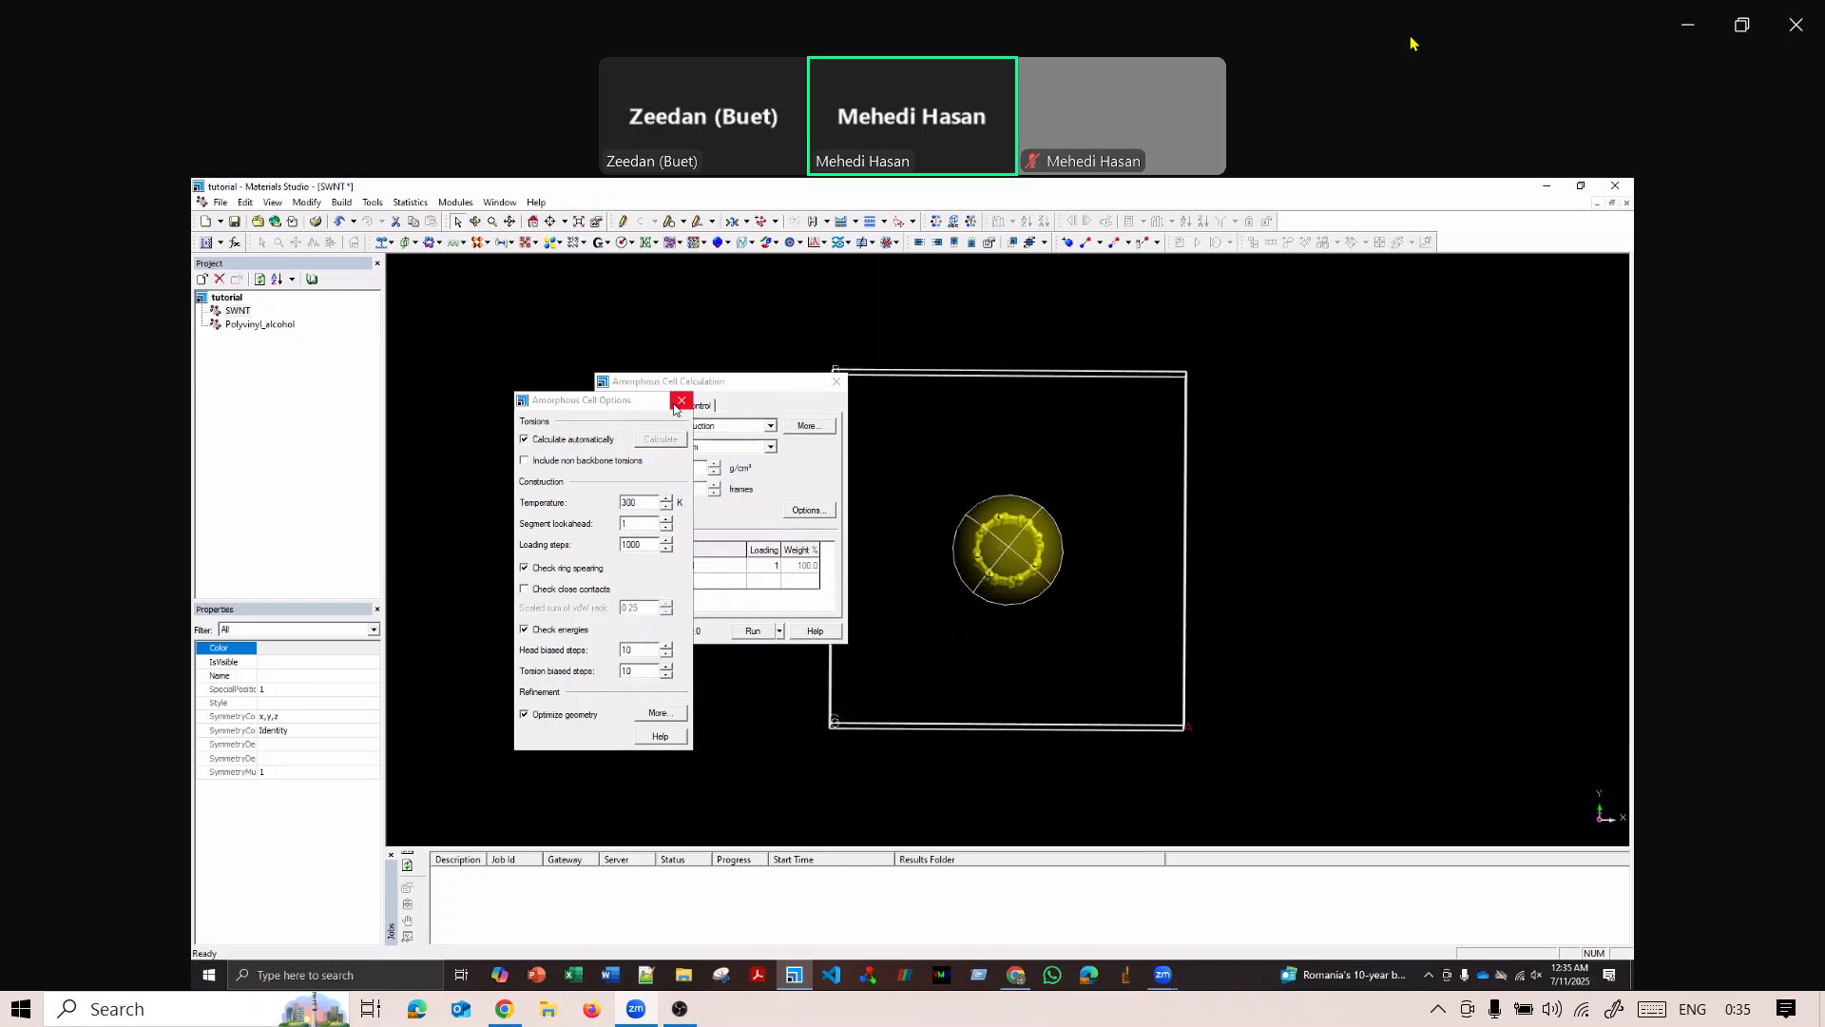
click(681, 400)
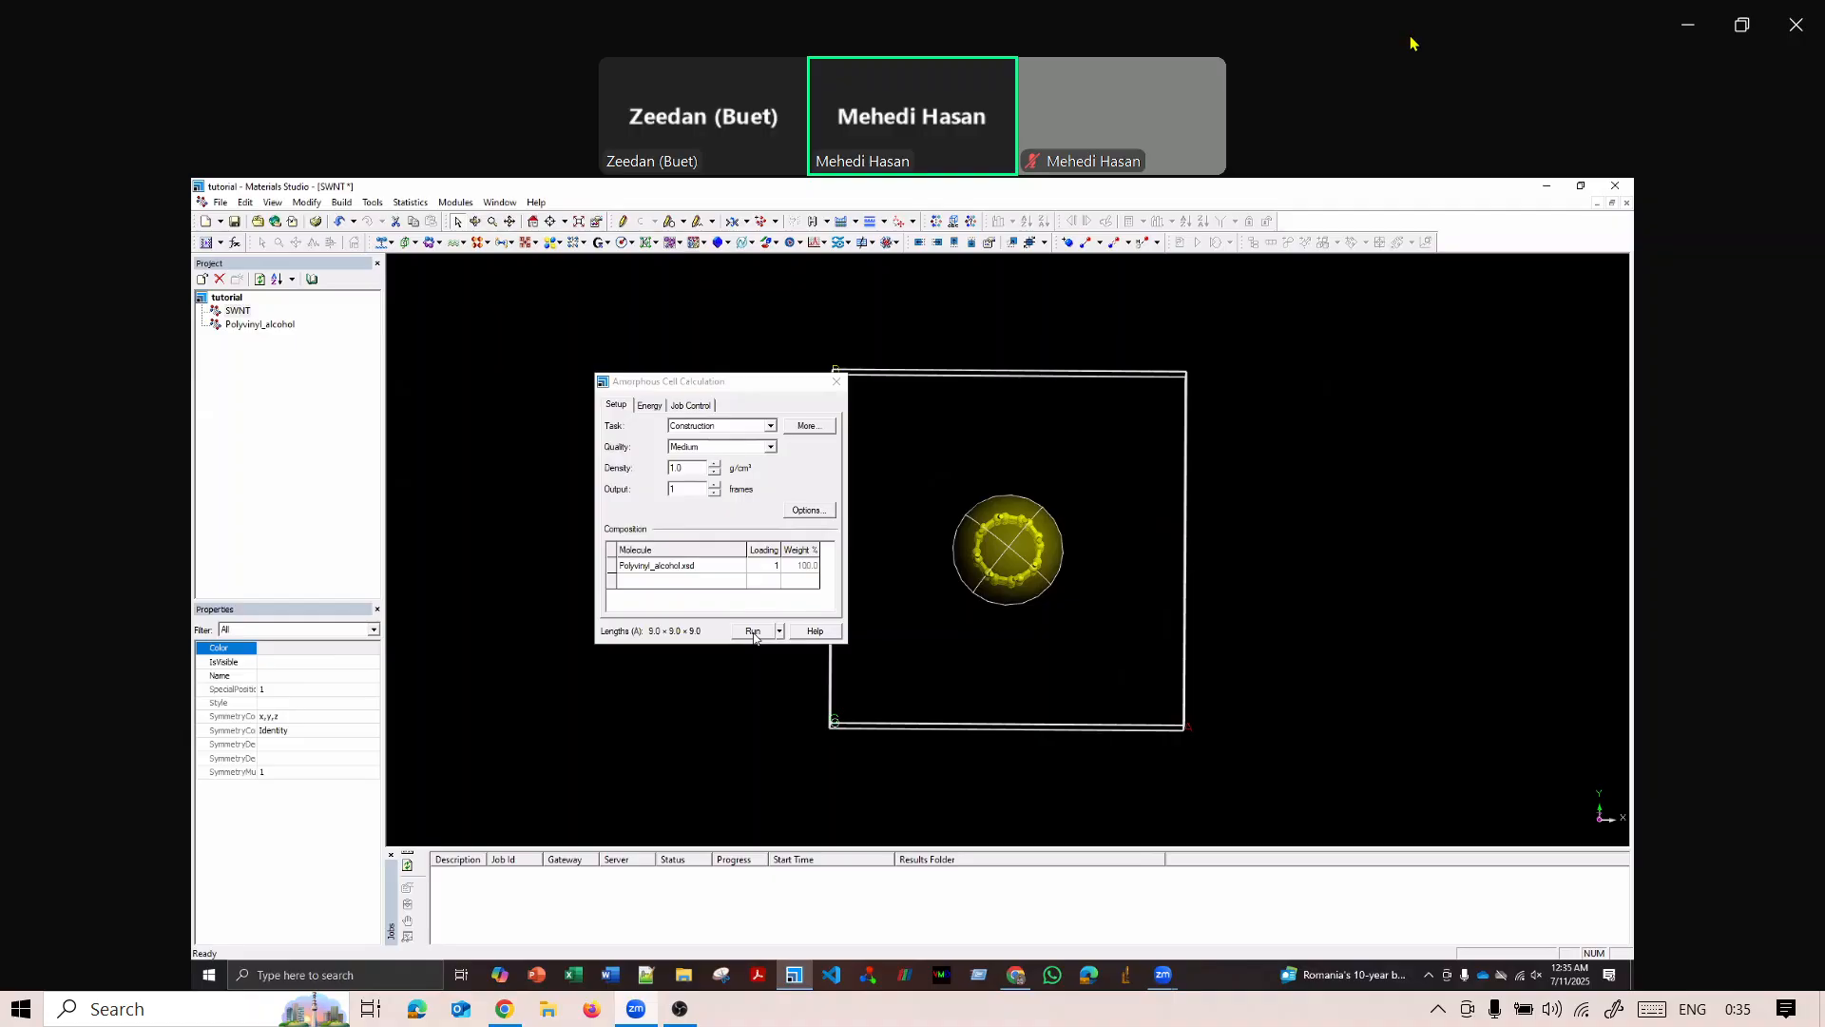
click(752, 631)
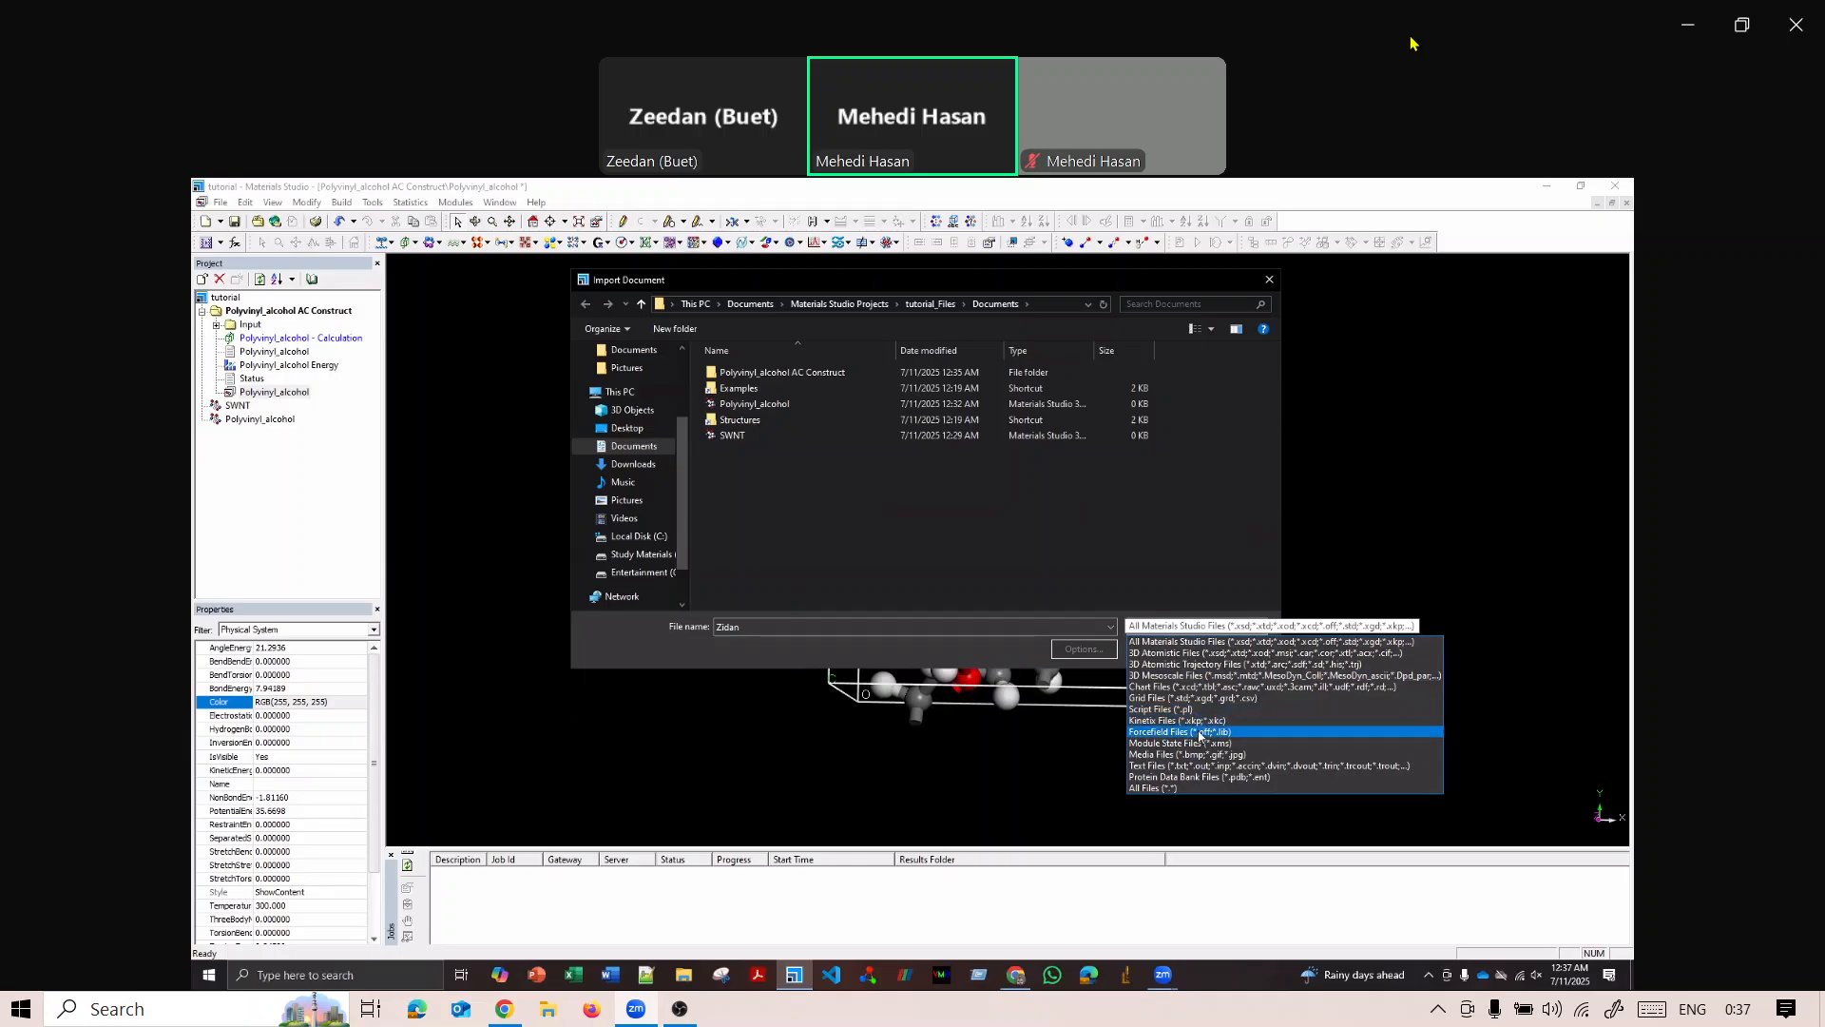
Try to import the named document from the project's Documents folder as a Protein Data Bank file.
click(1236, 777)
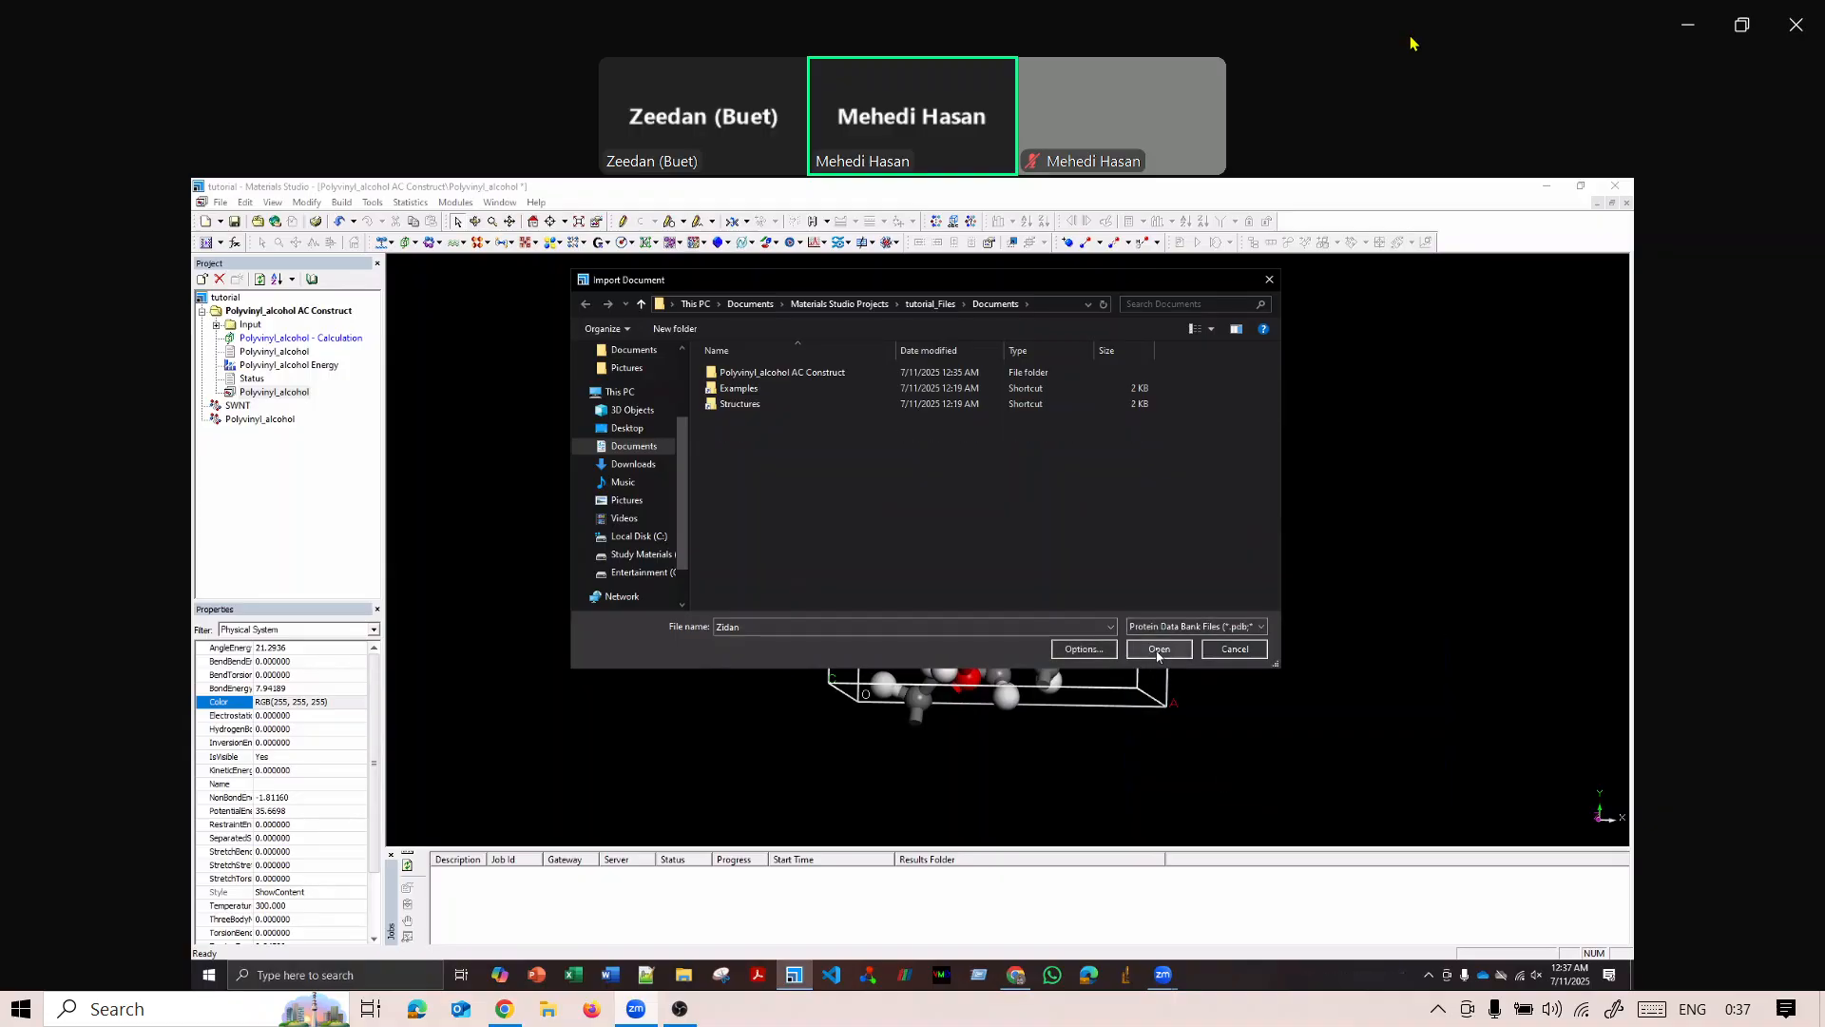
click(1159, 650)
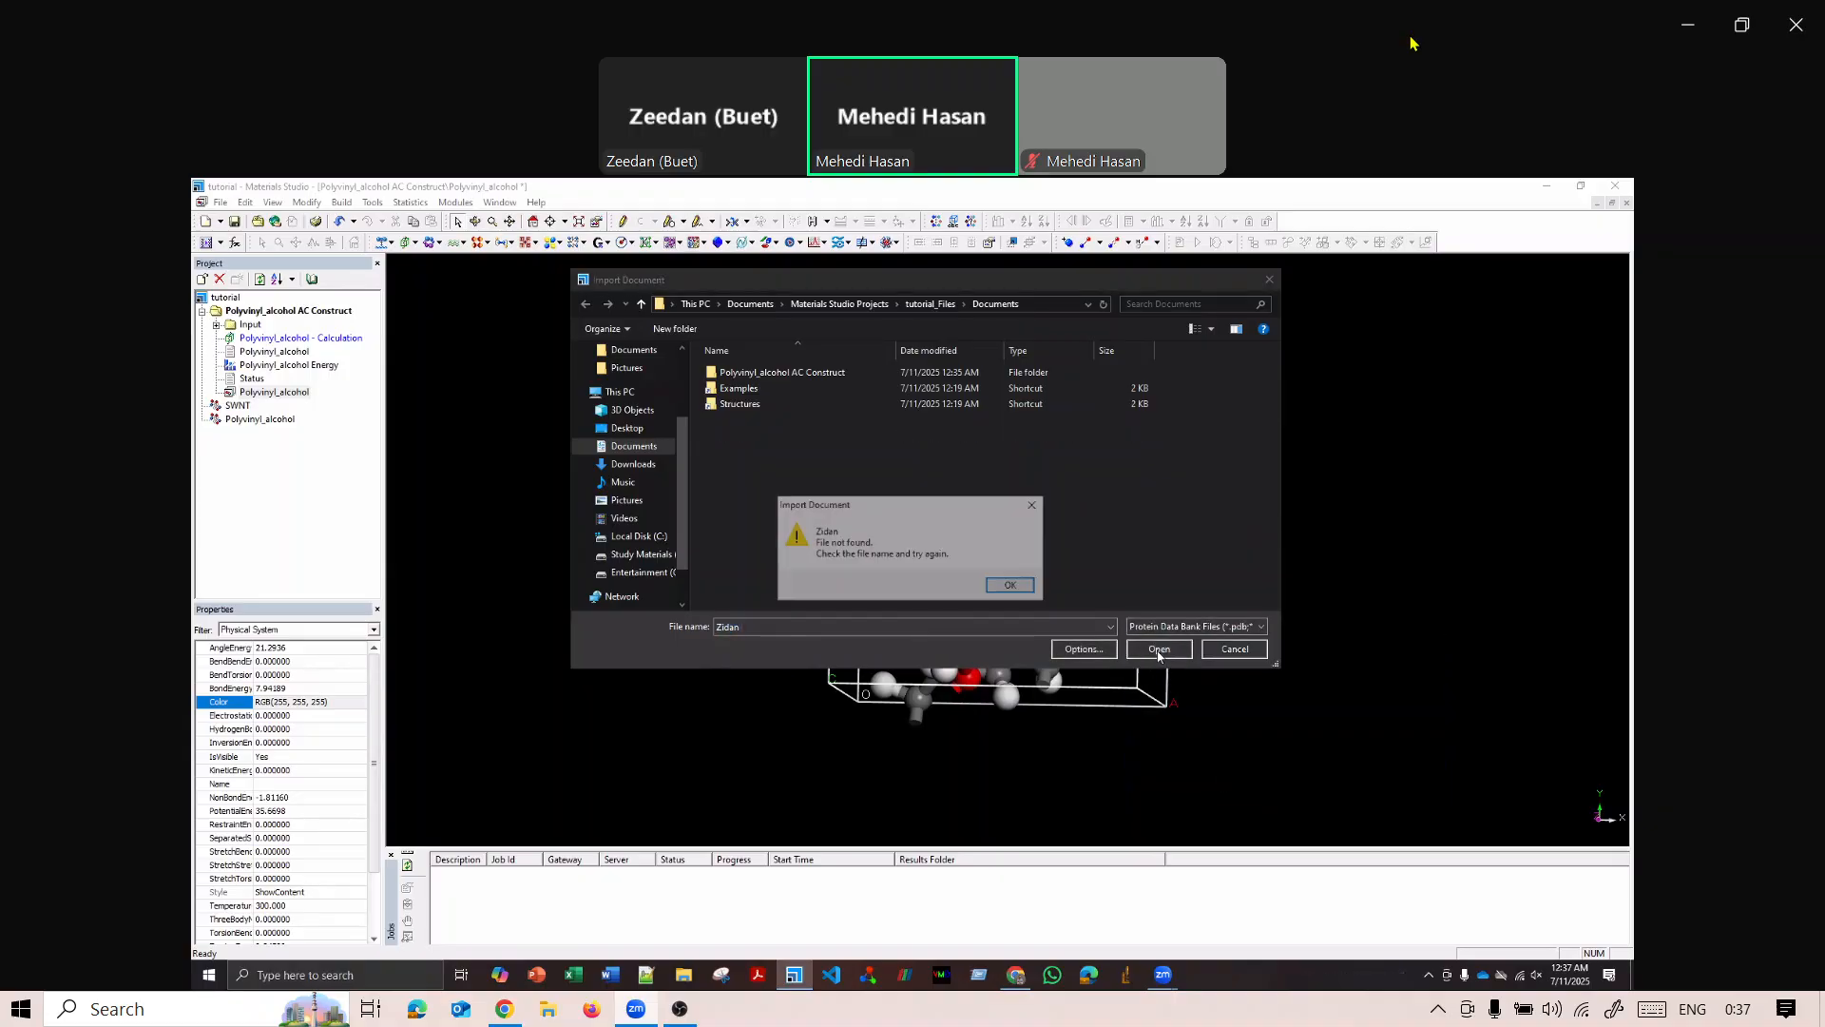
click(1013, 587)
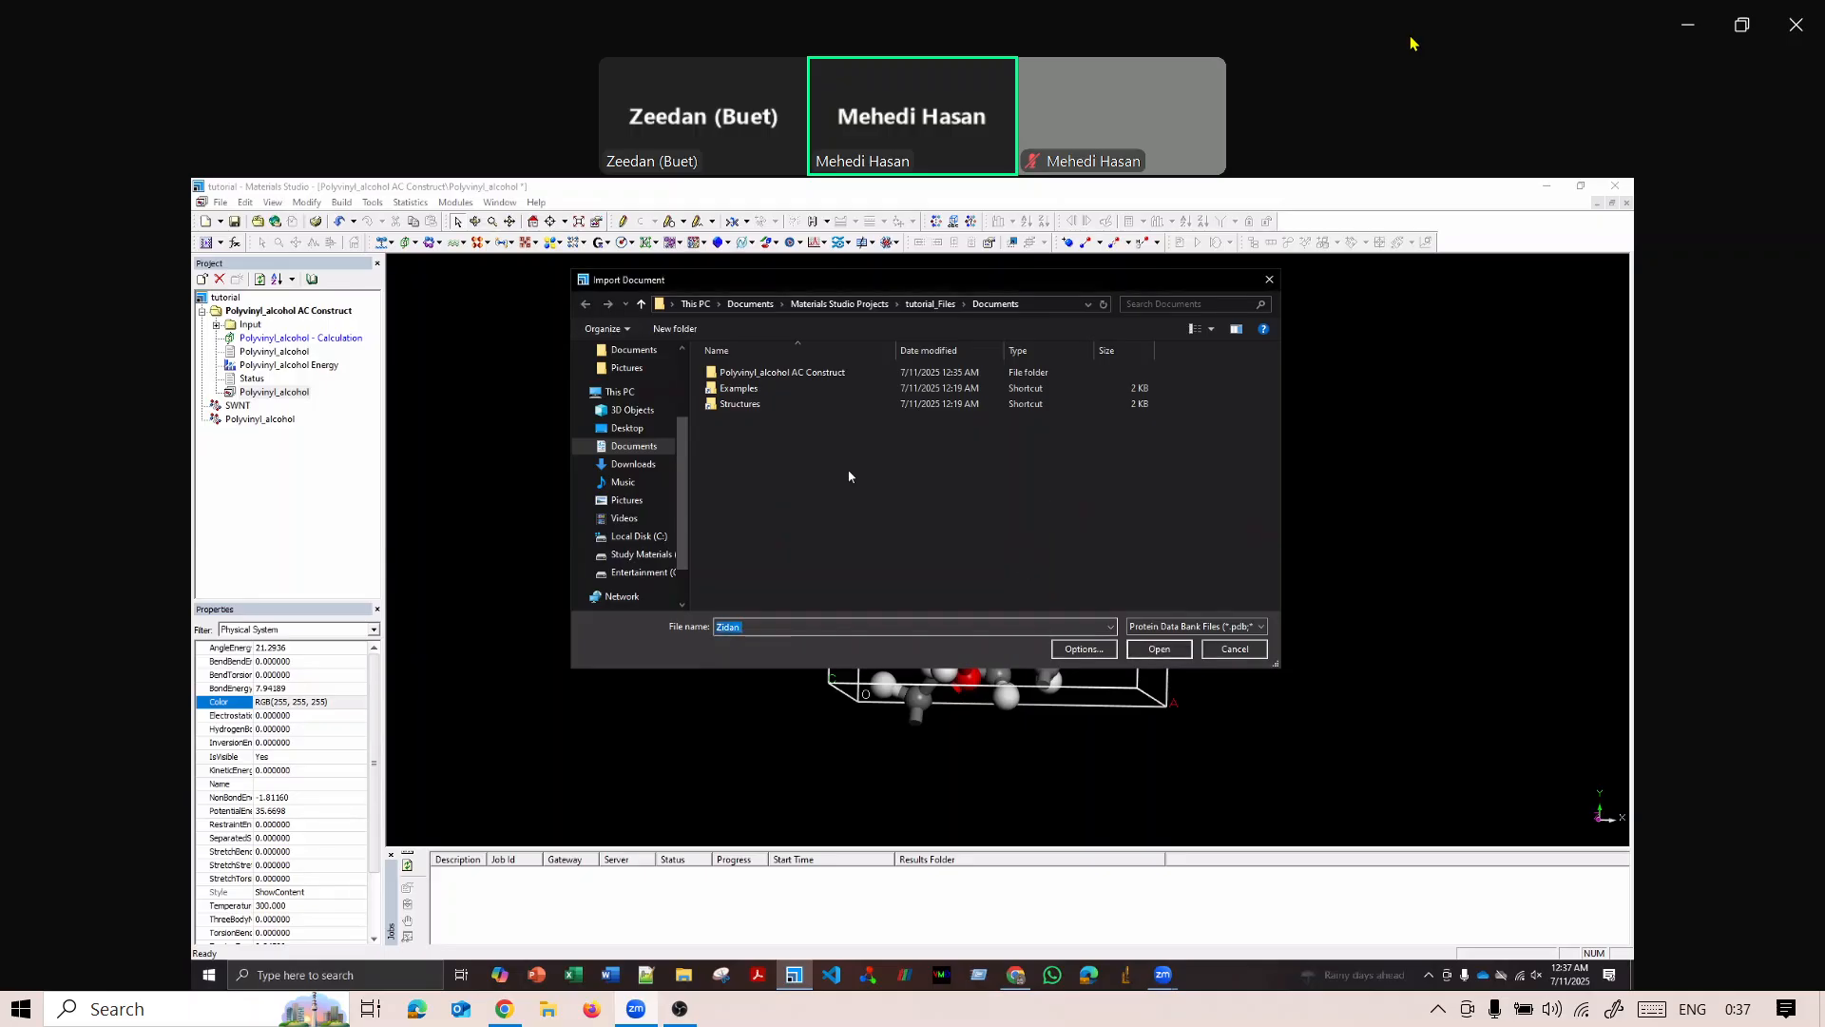
Try the Protein Data Bank import again from the Polyvinyl_alcohol AC Construct folder, then abandon it.
click(928, 305)
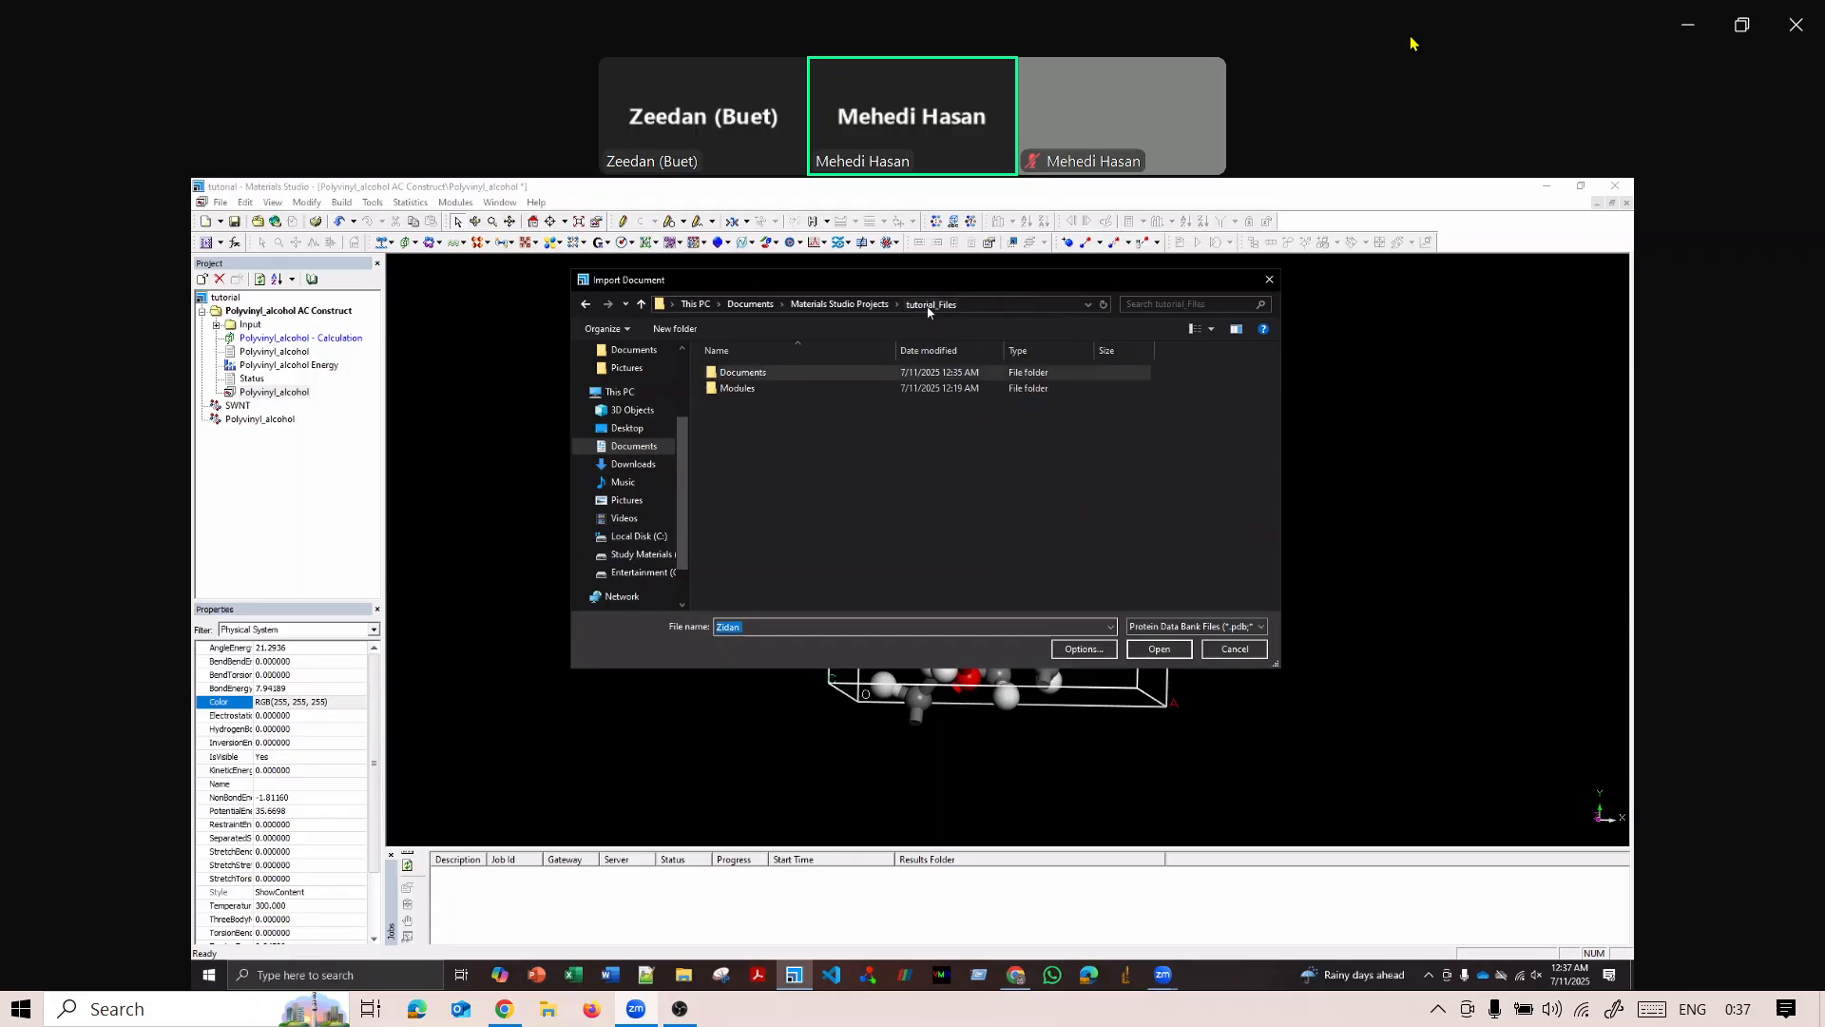
double_click(775, 373)
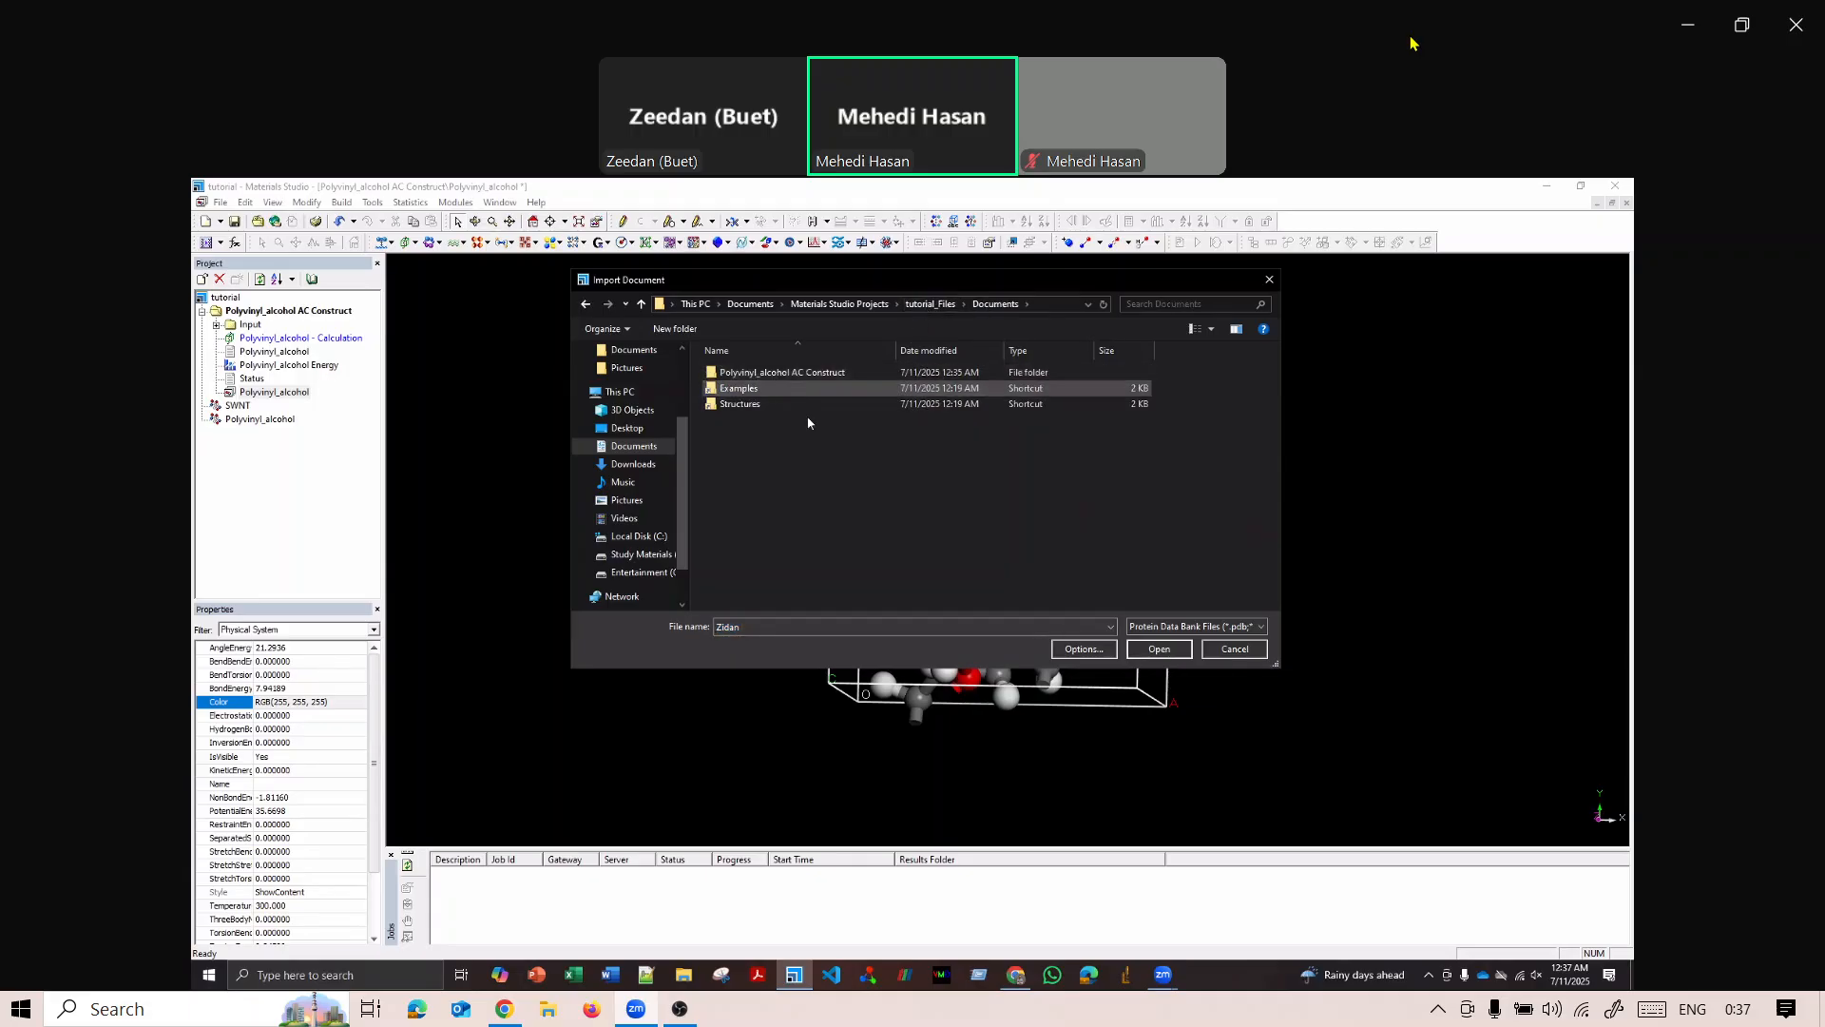
double_click(811, 374)
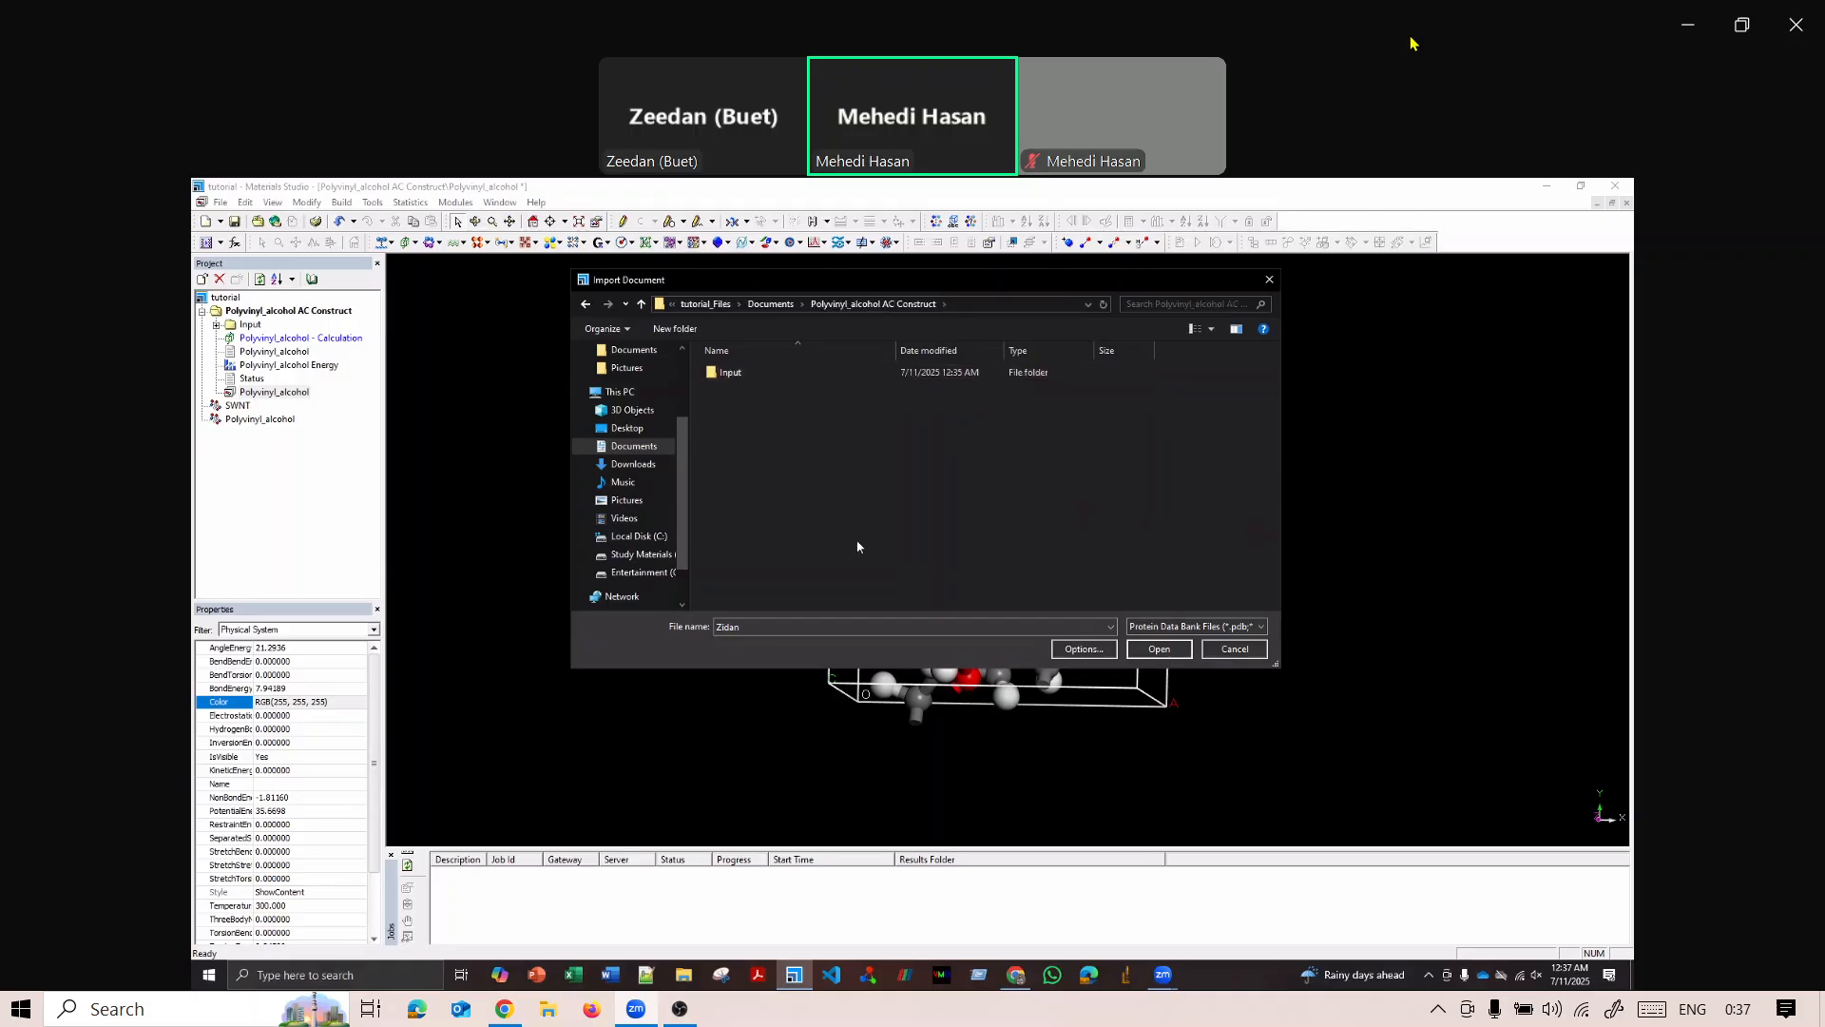
click(1110, 629)
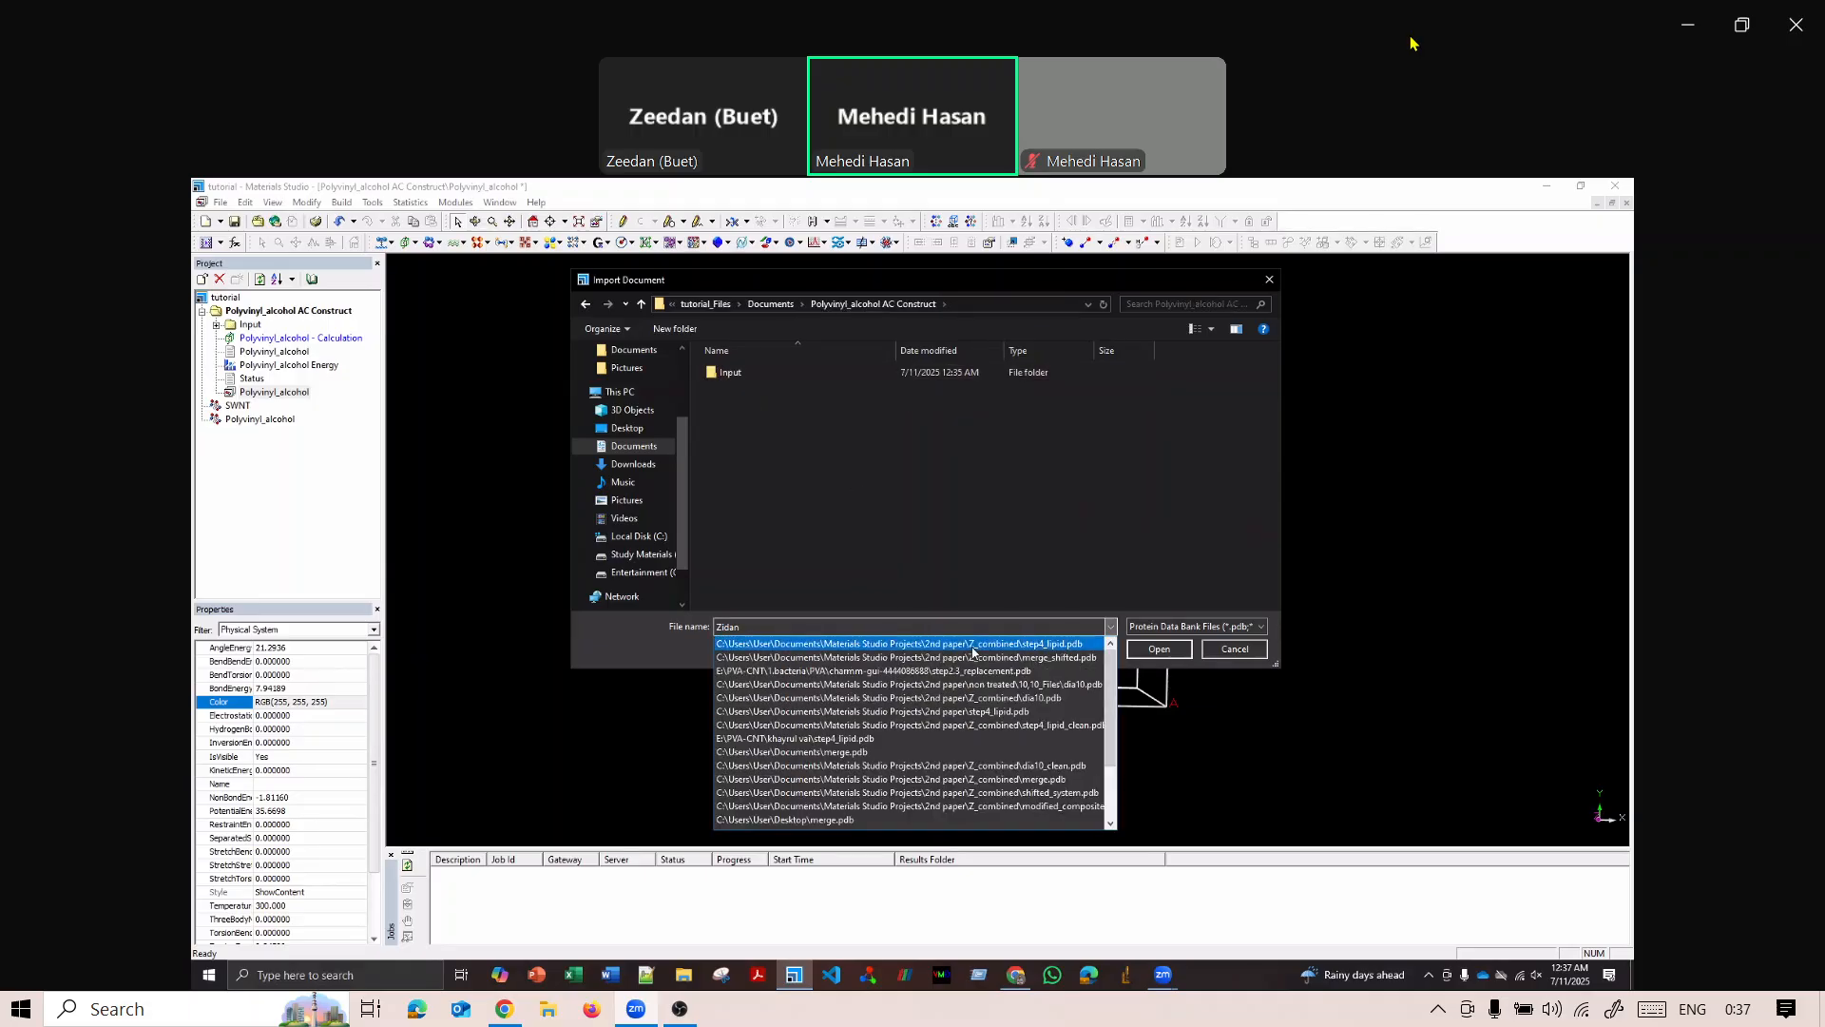
click(1001, 590)
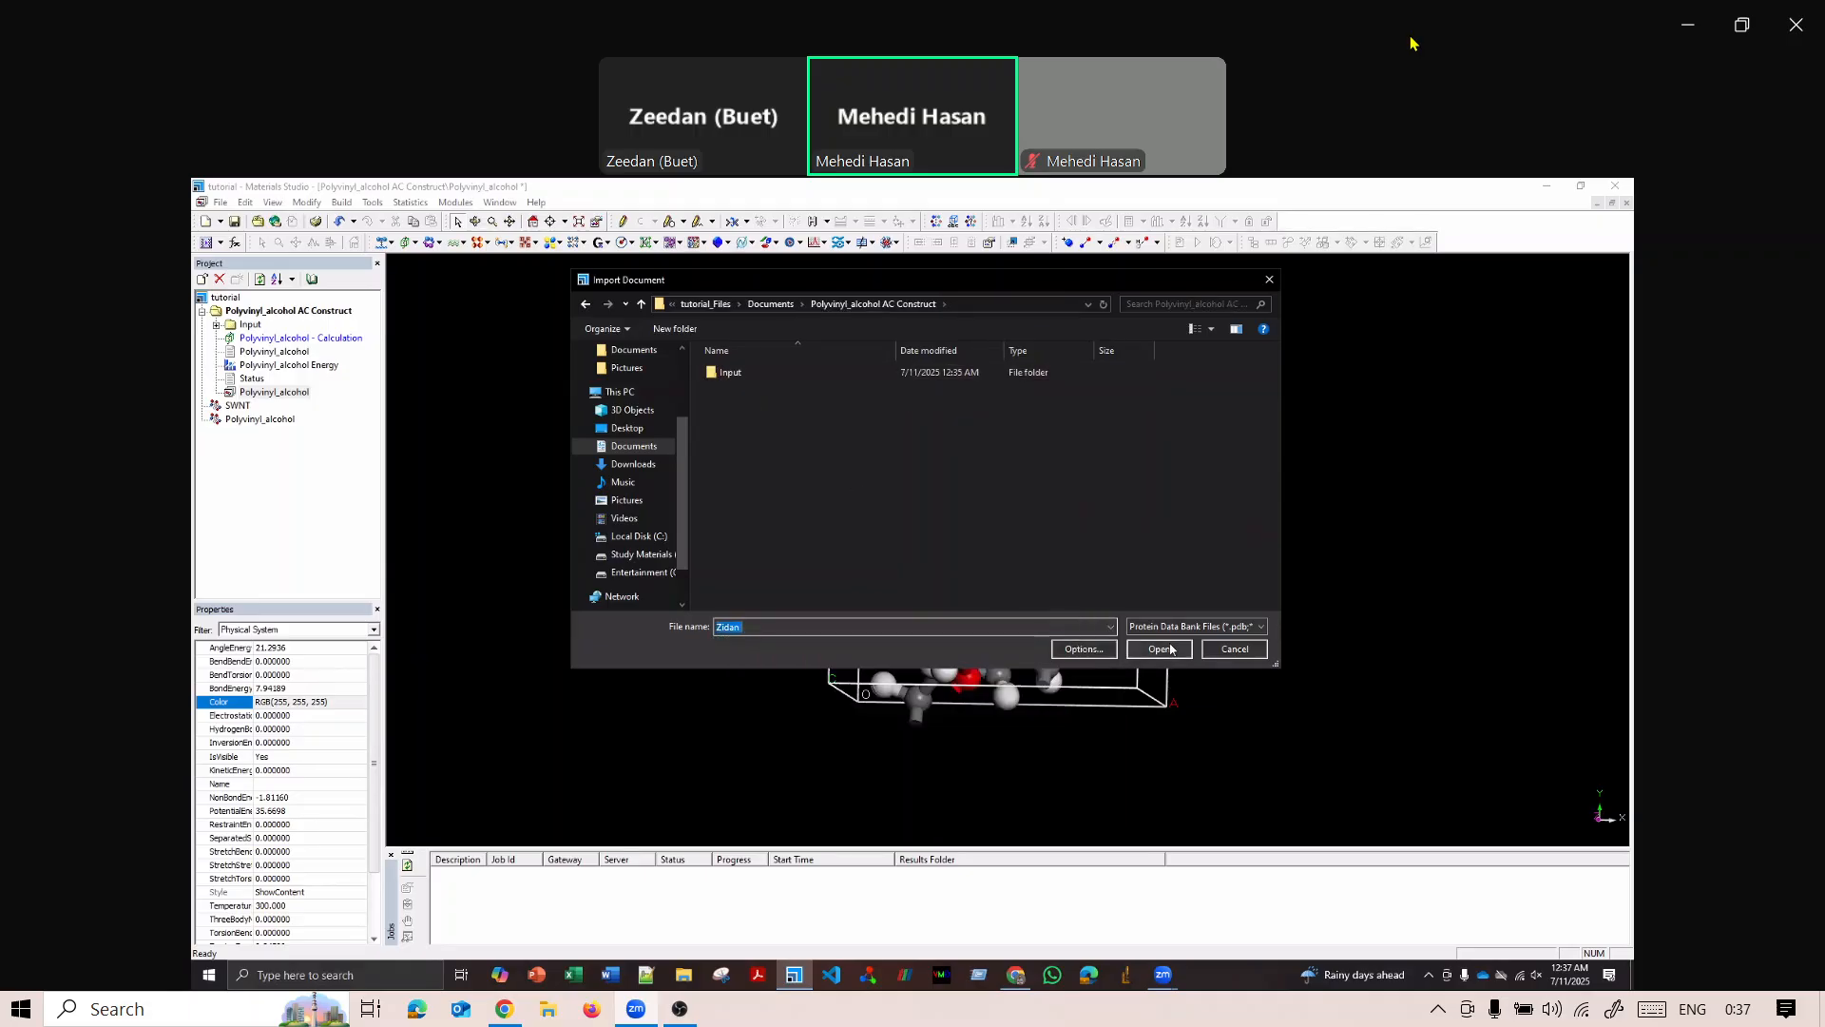
click(1096, 653)
click(875, 505)
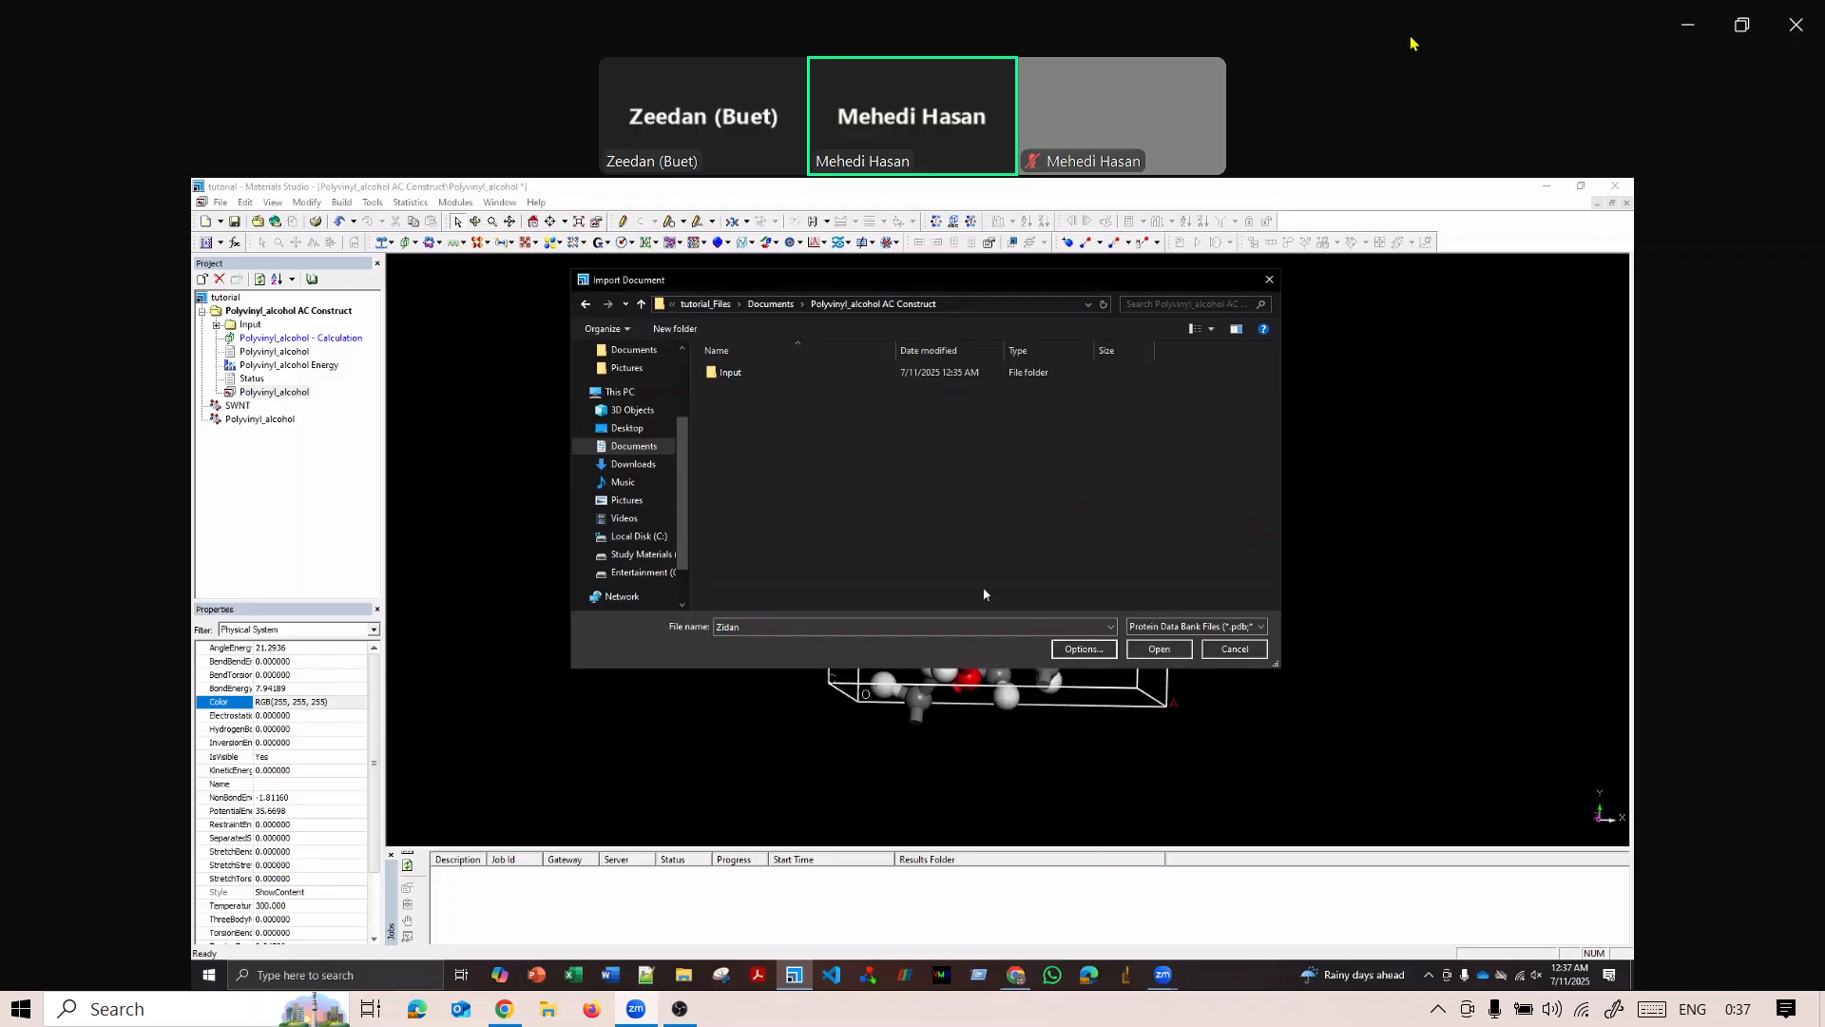
click(1160, 650)
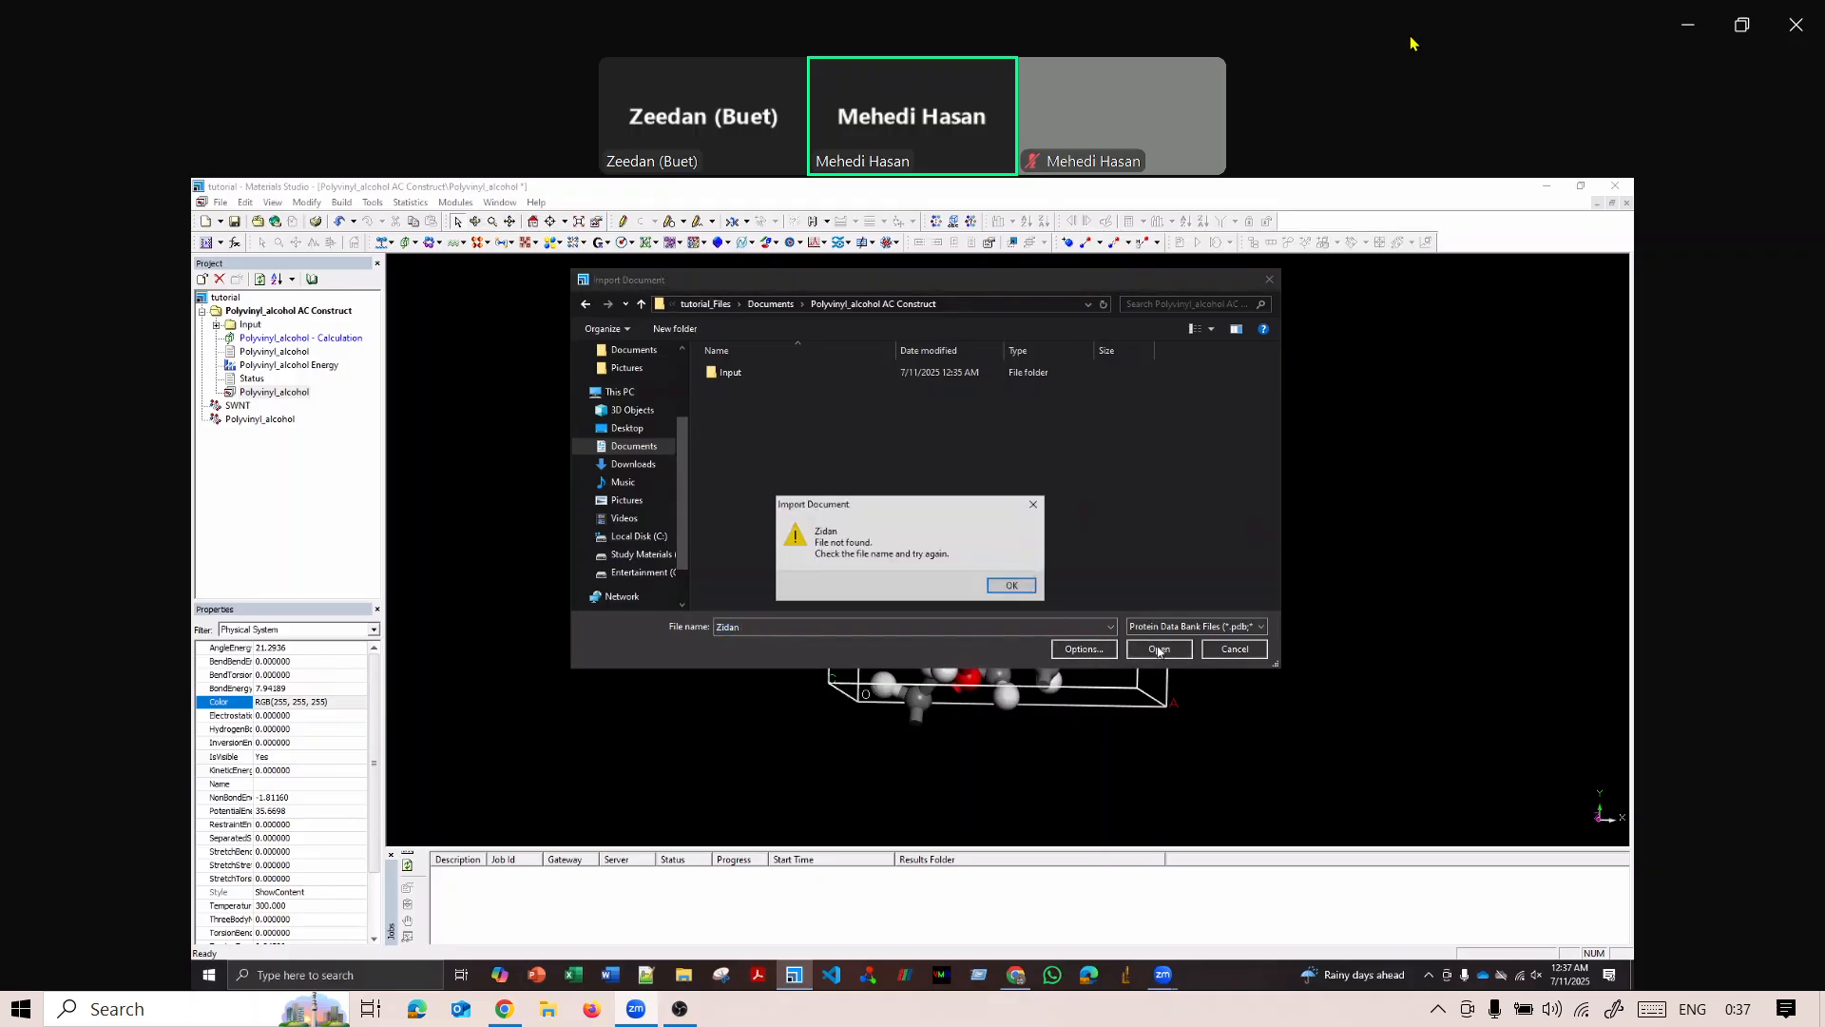
click(1022, 590)
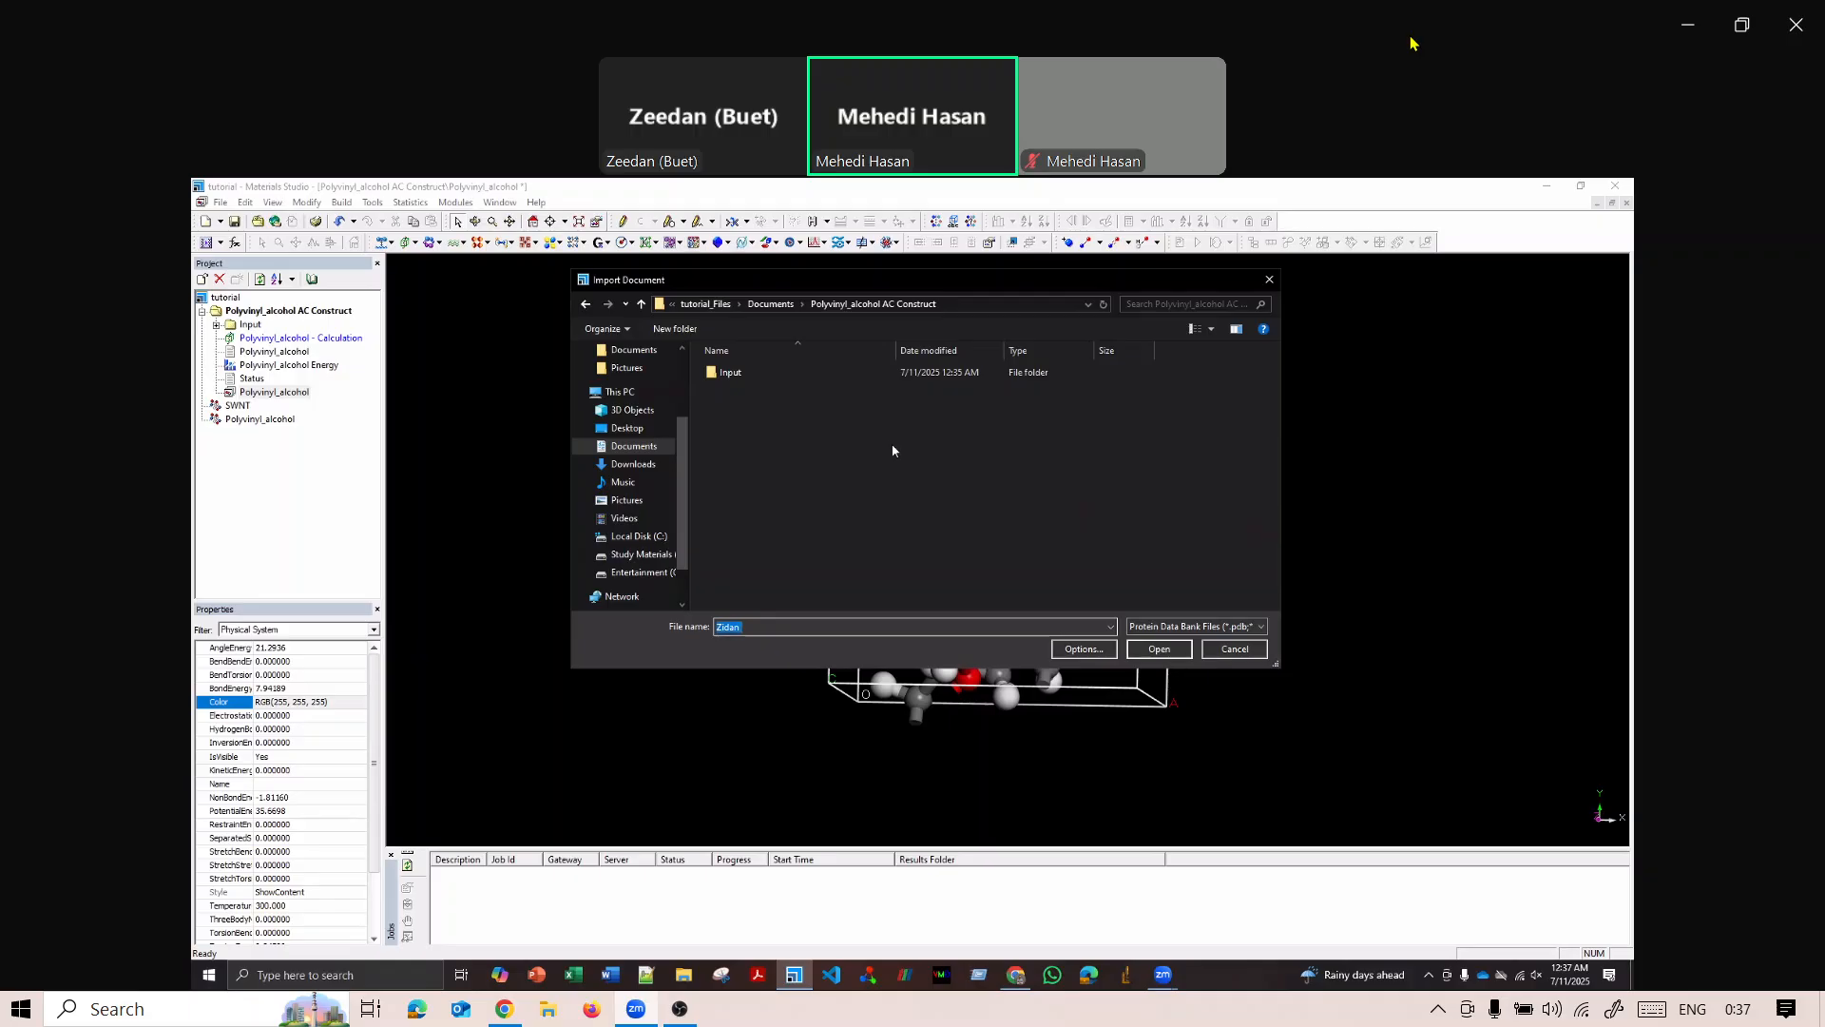
drag(875, 279, 701, 341)
click(1095, 341)
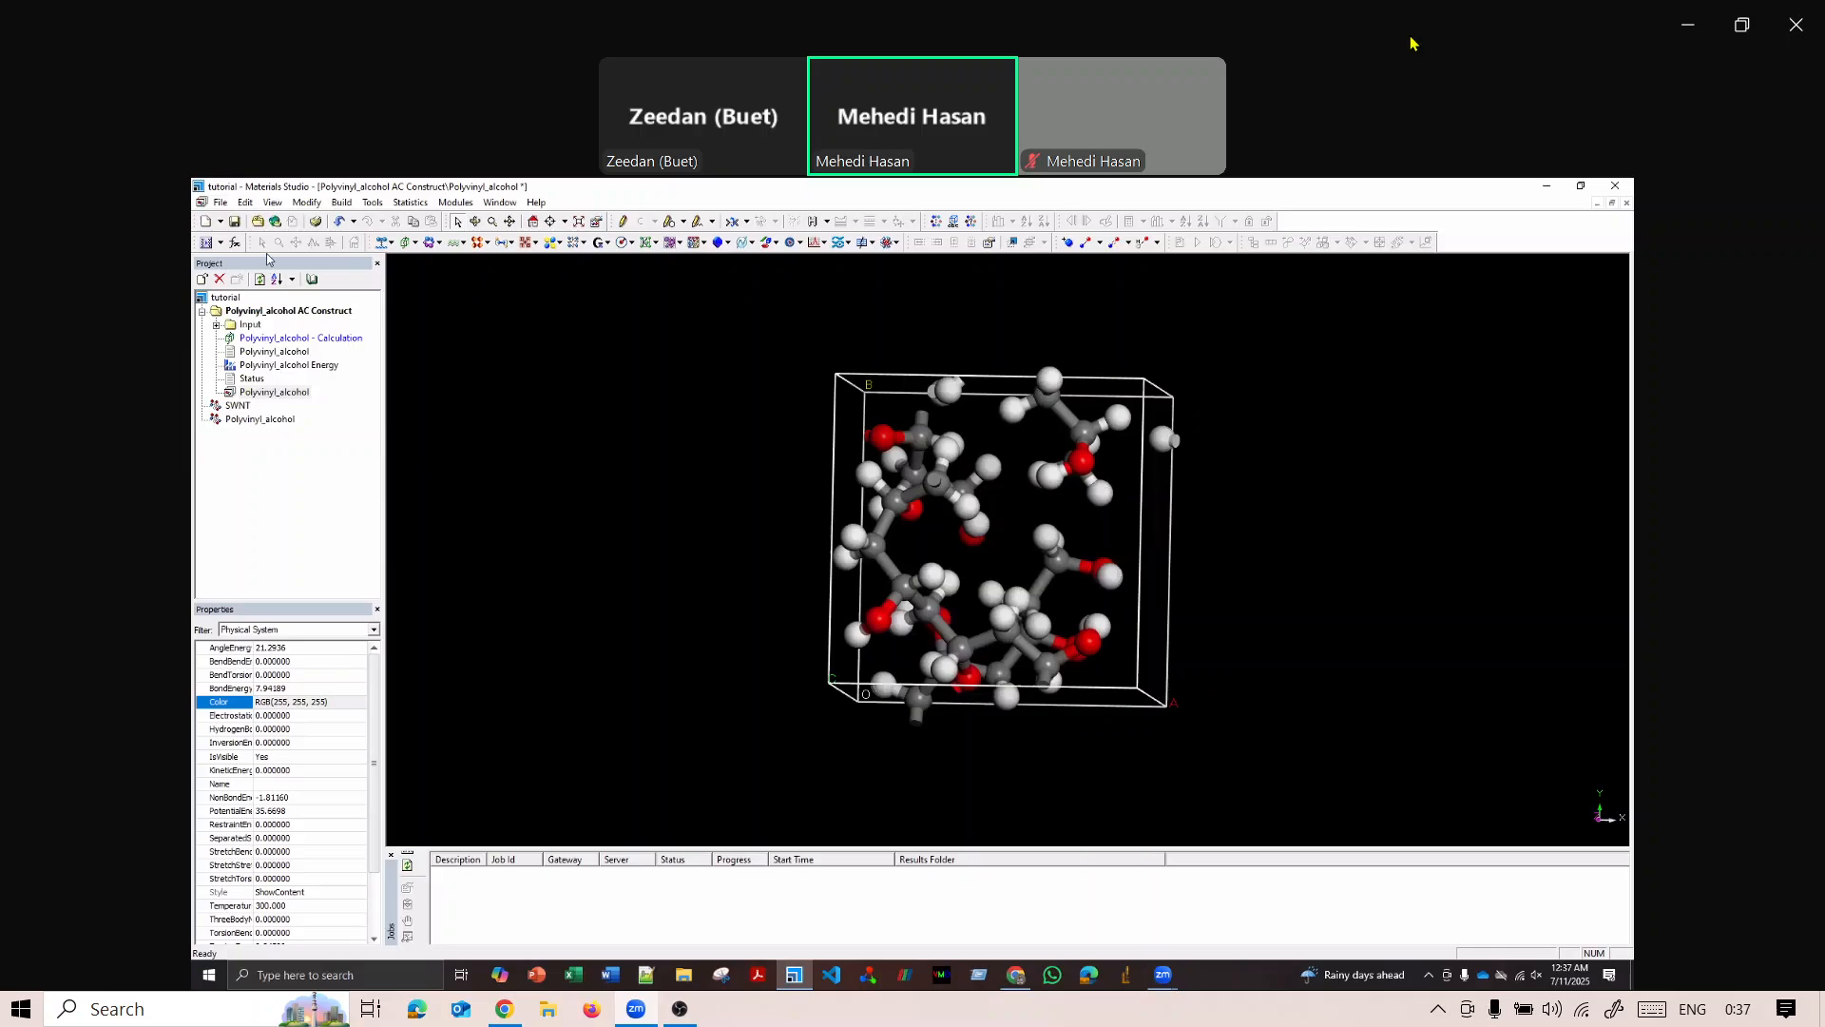
Try to import a Protein Data Bank file named rgdaga from the Polyvinyl_alcohol AC Construct folder.
click(219, 204)
click(254, 324)
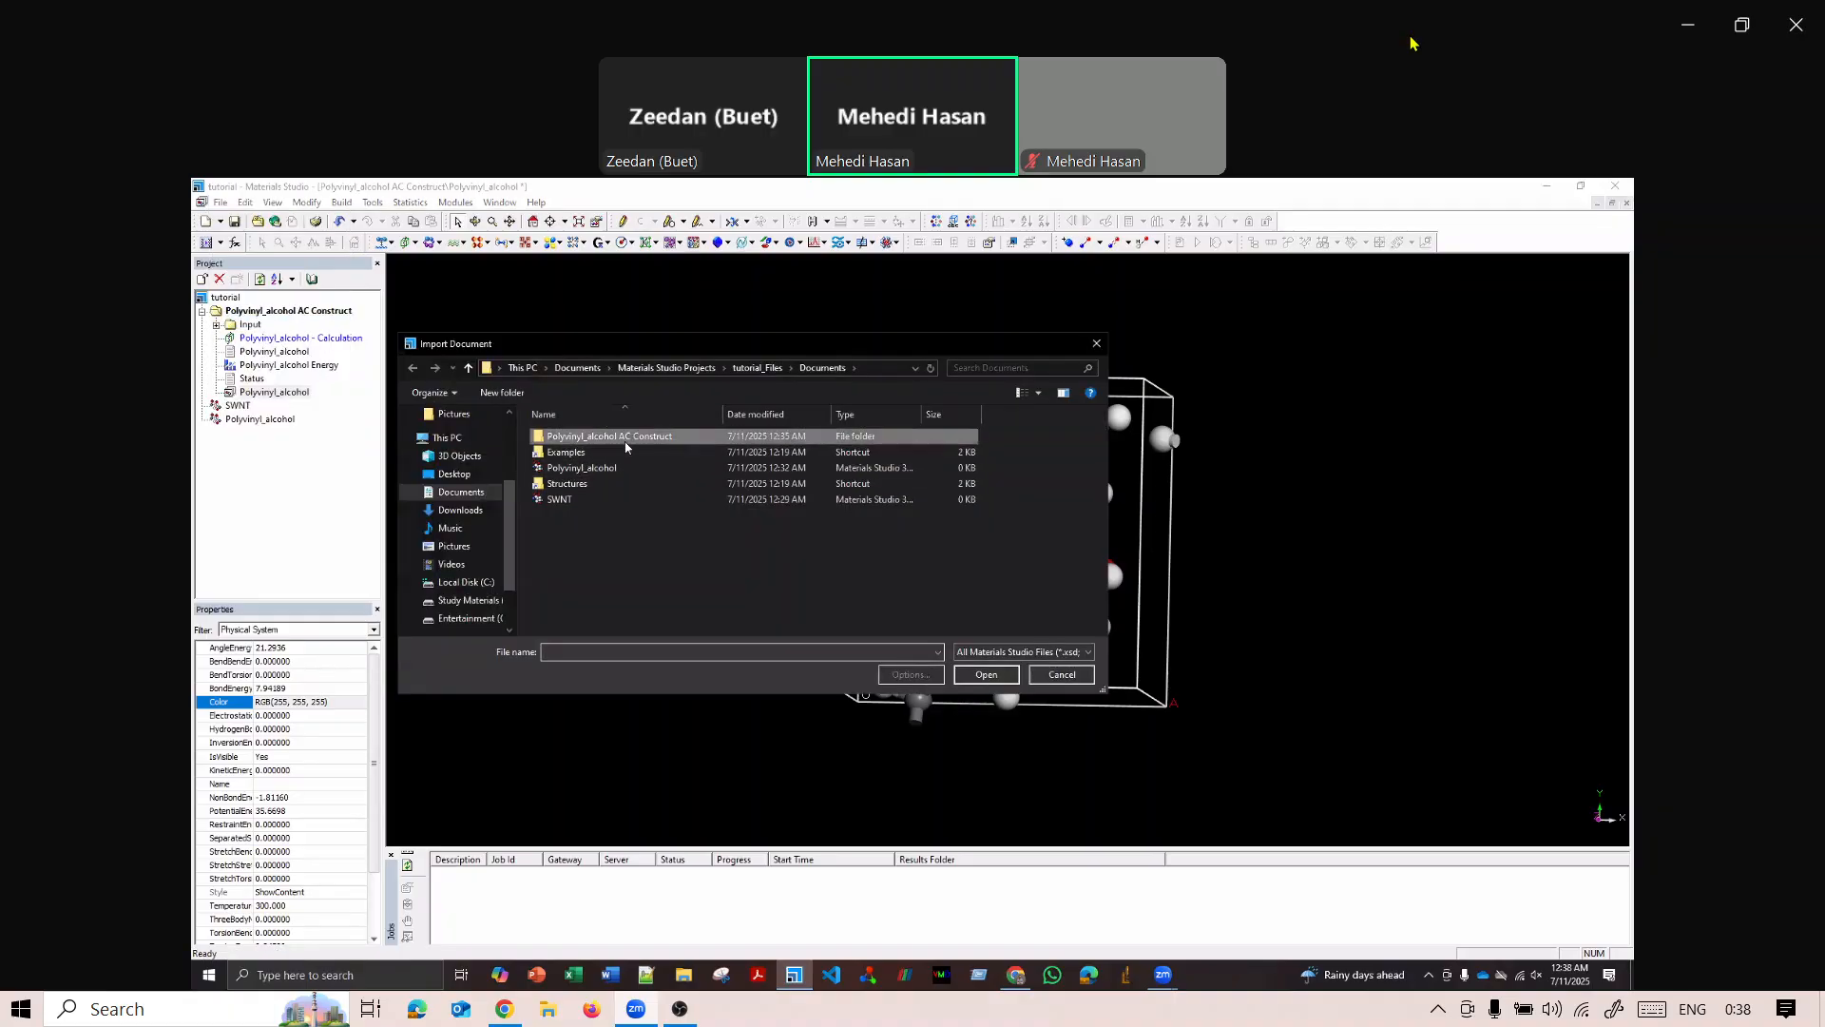
double_click(594, 435)
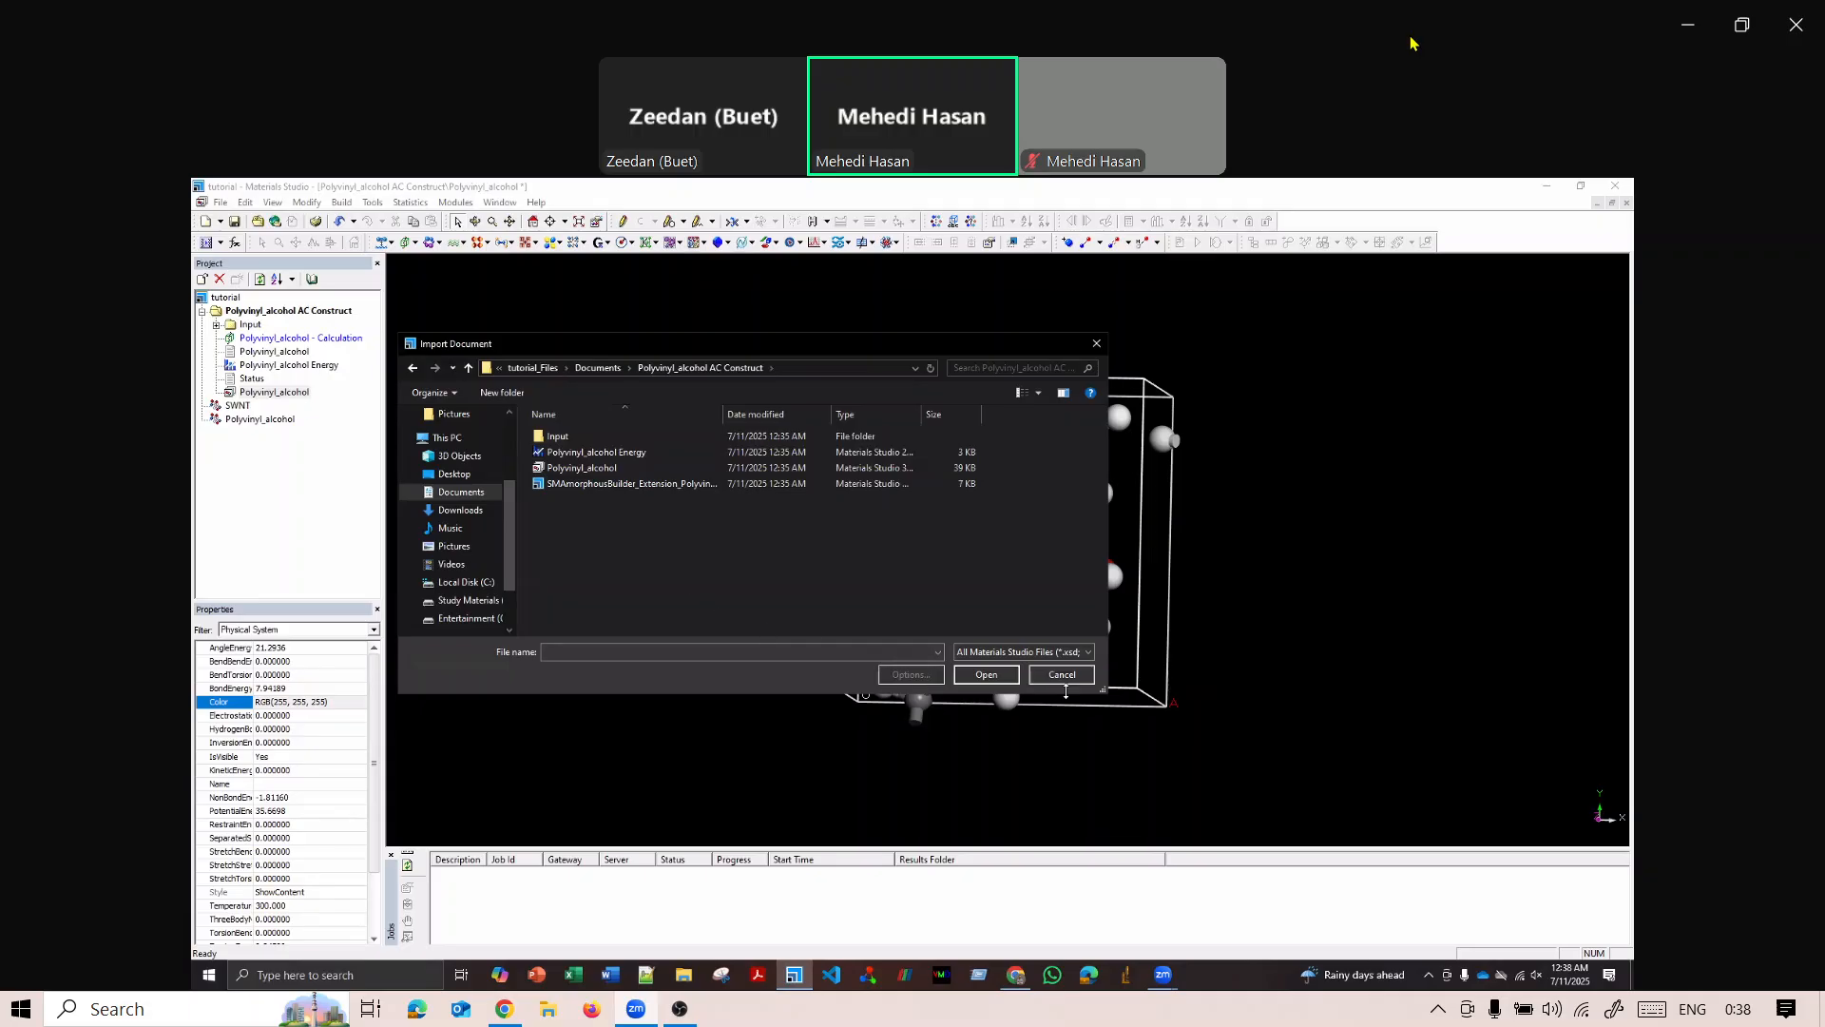
click(860, 653)
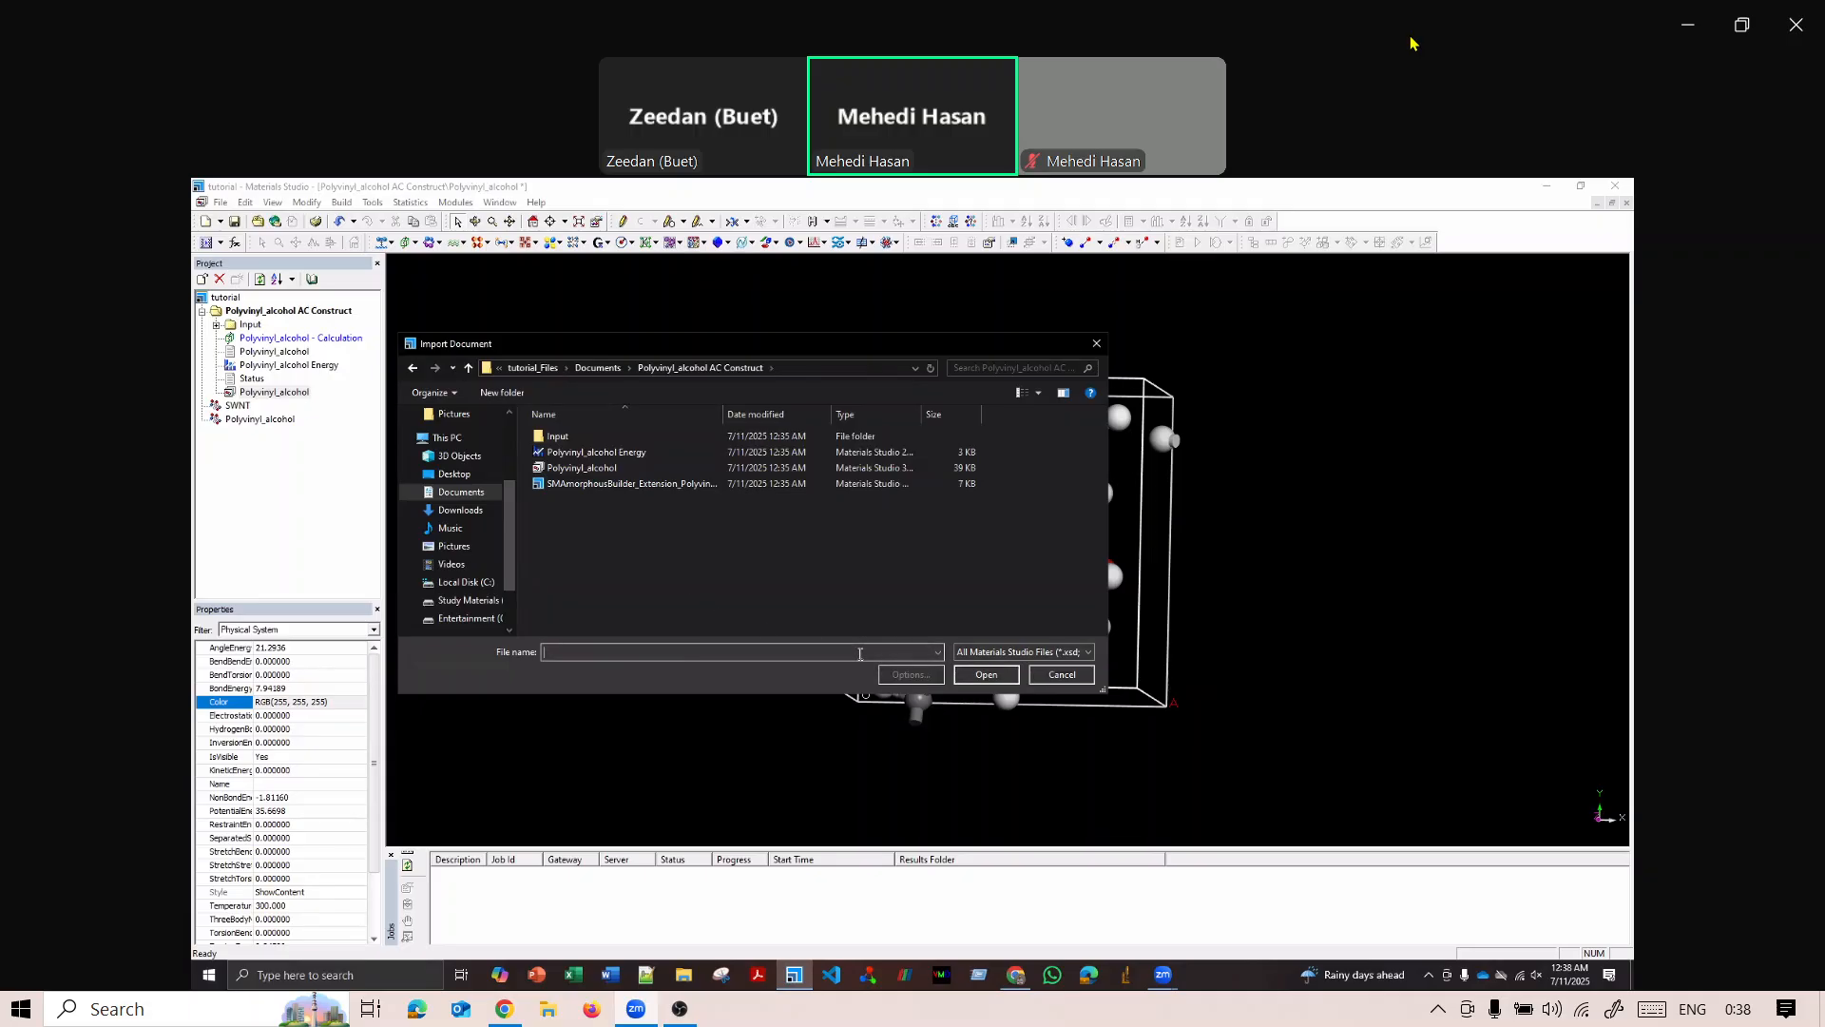
click(1022, 654)
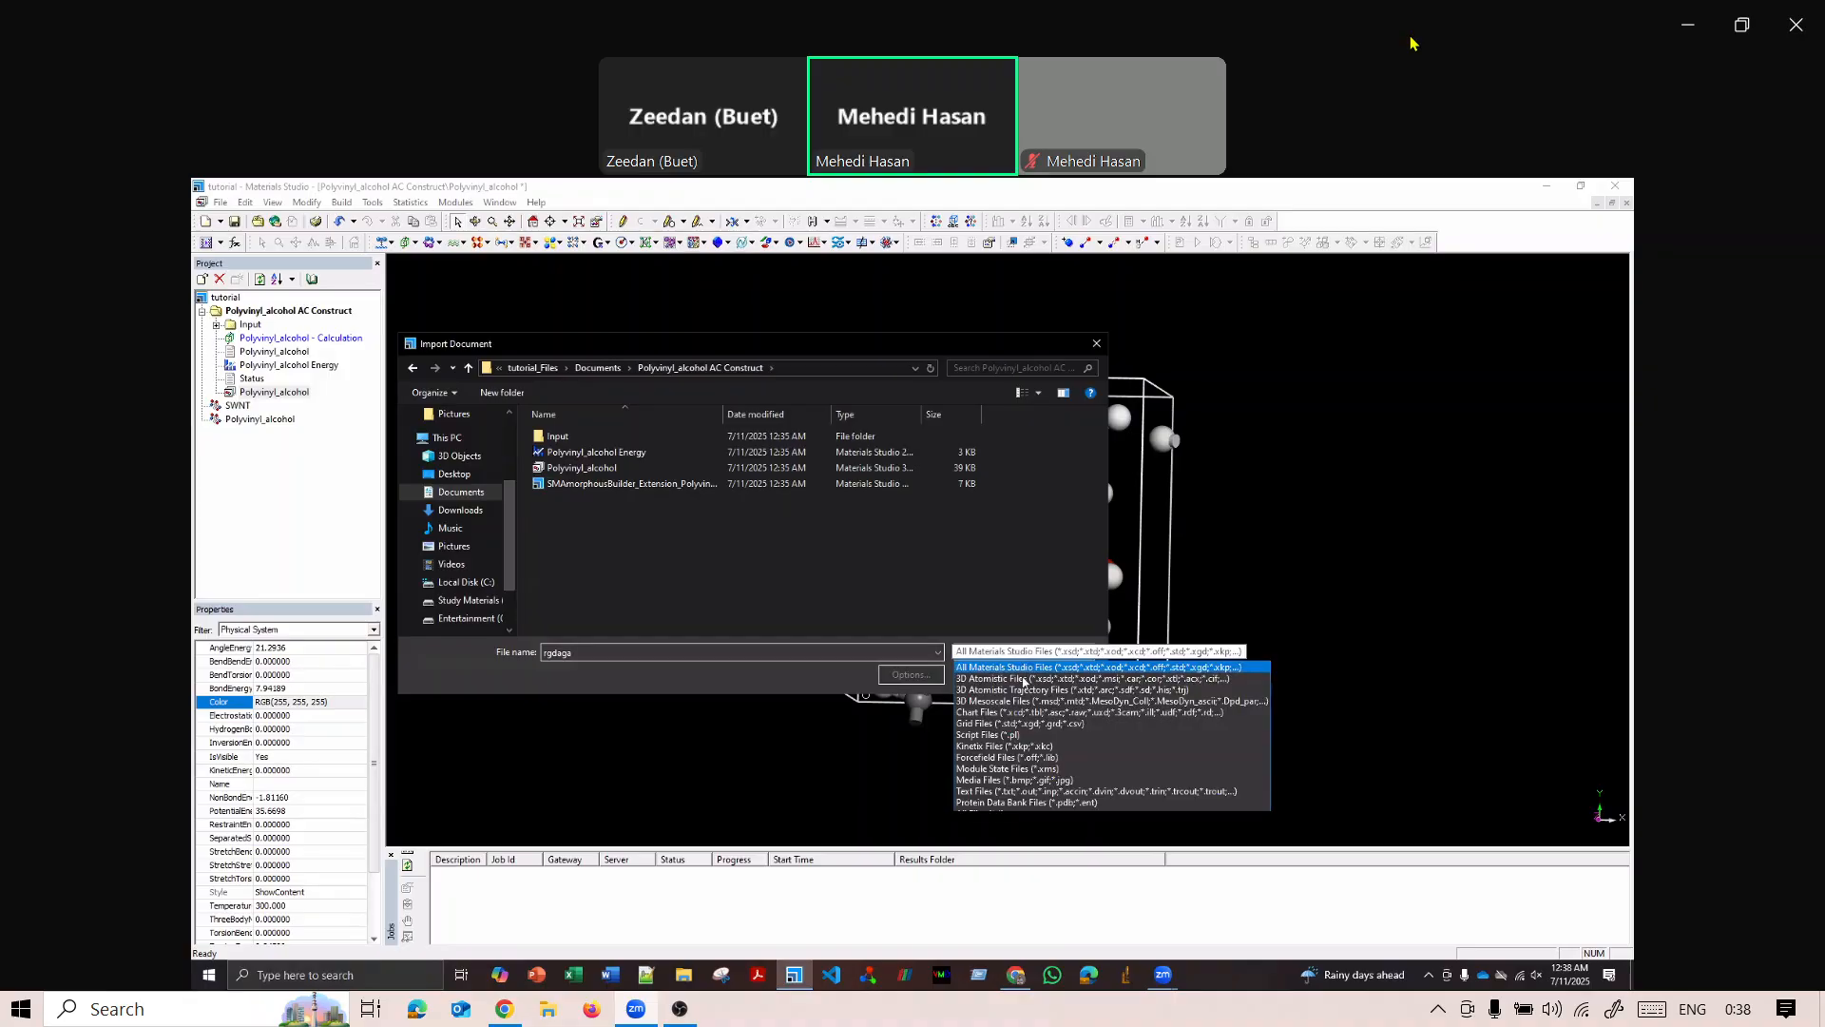
click(1018, 804)
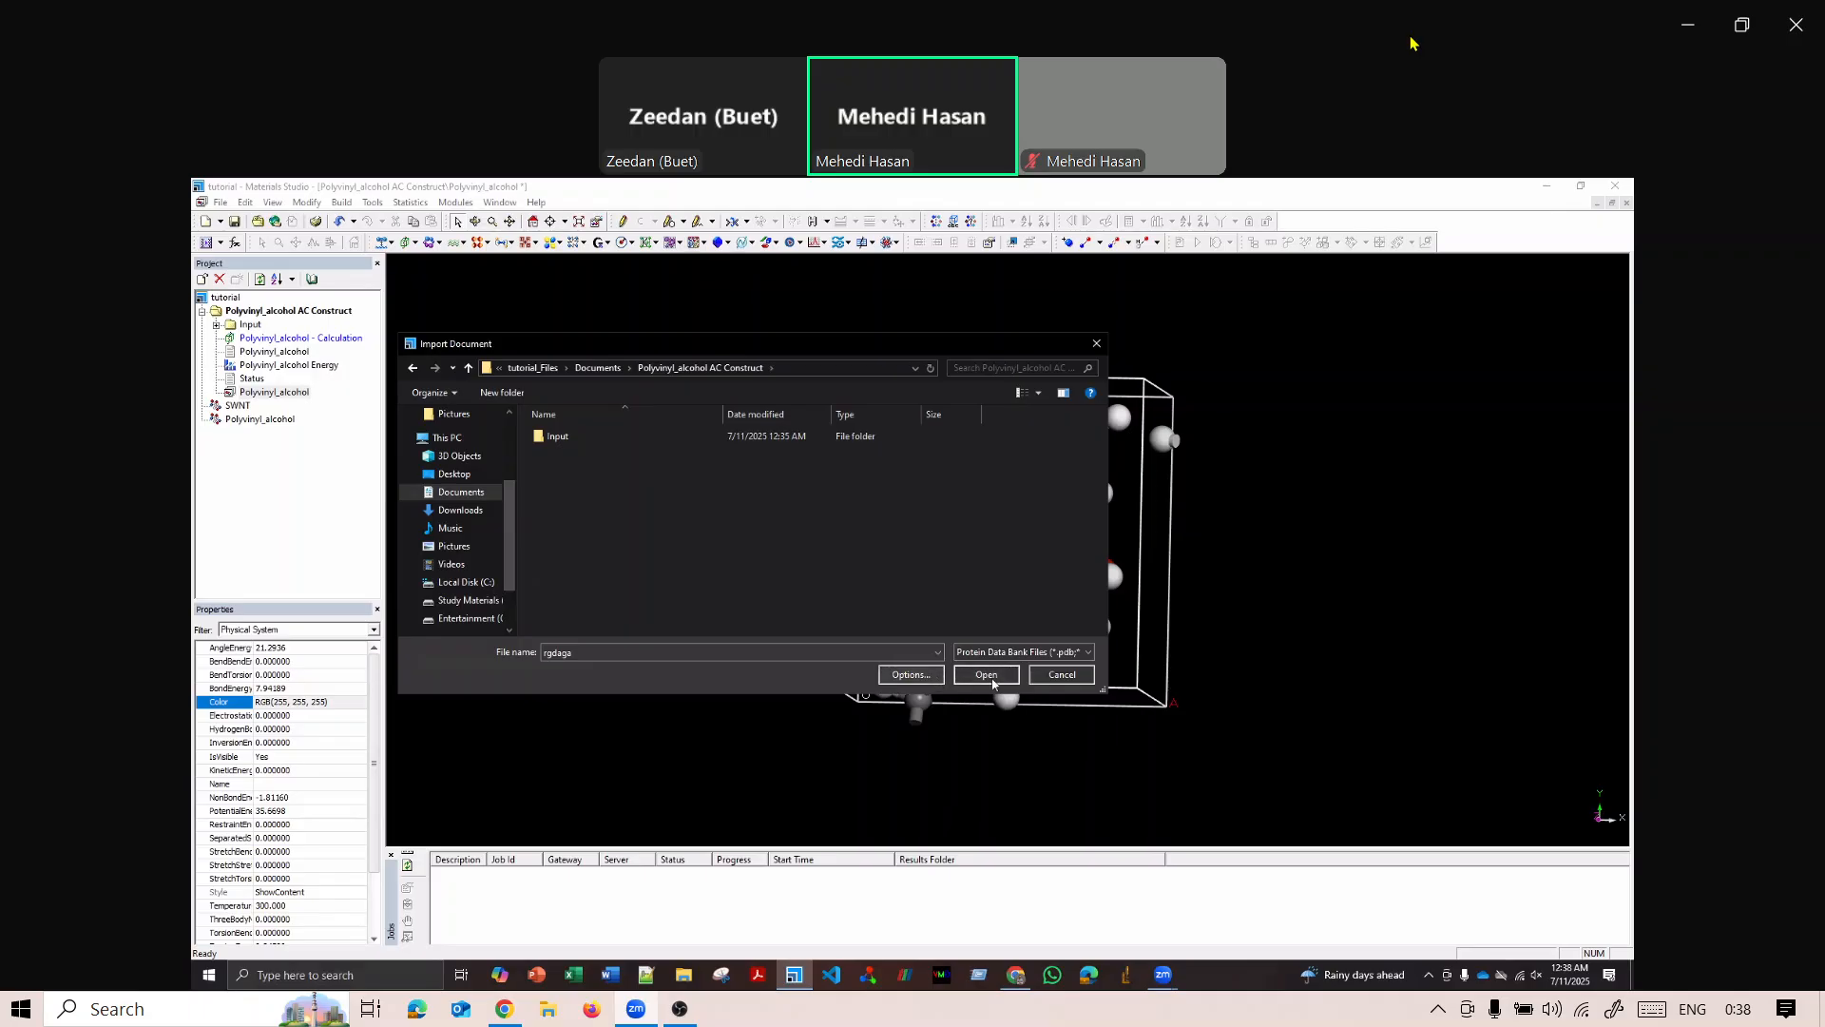
click(991, 678)
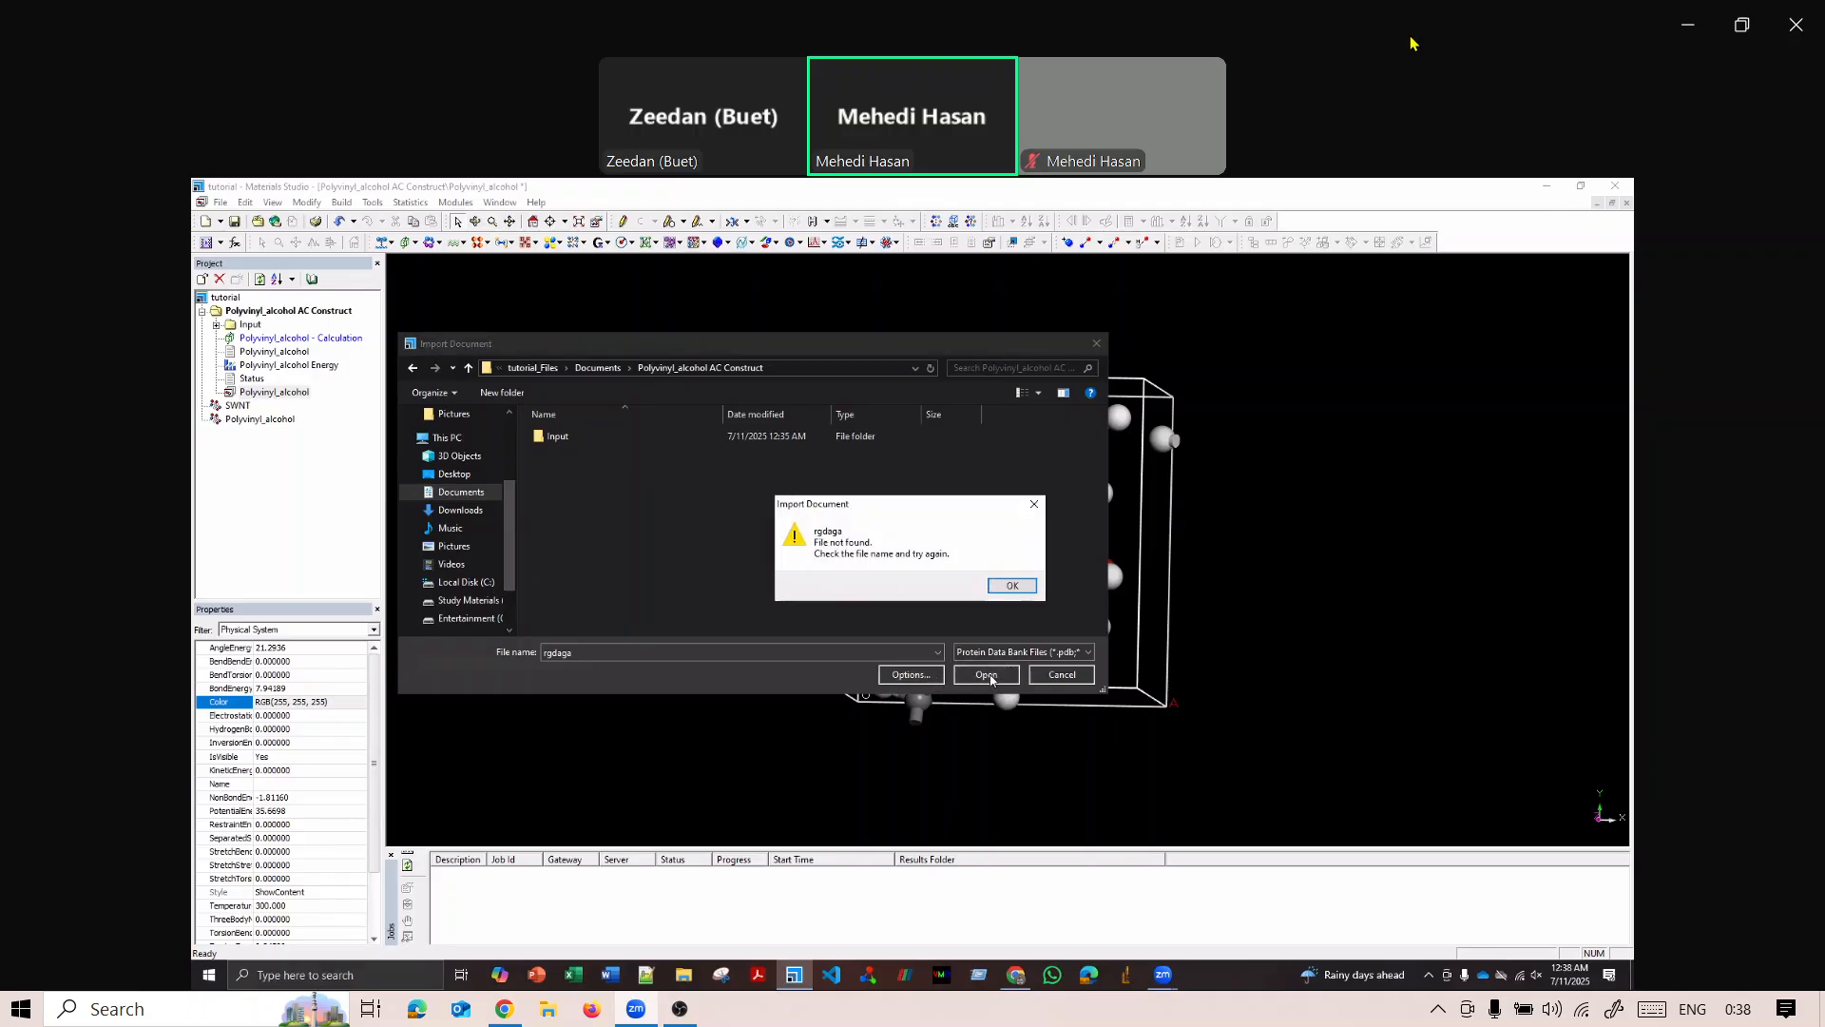
click(1013, 585)
click(1096, 344)
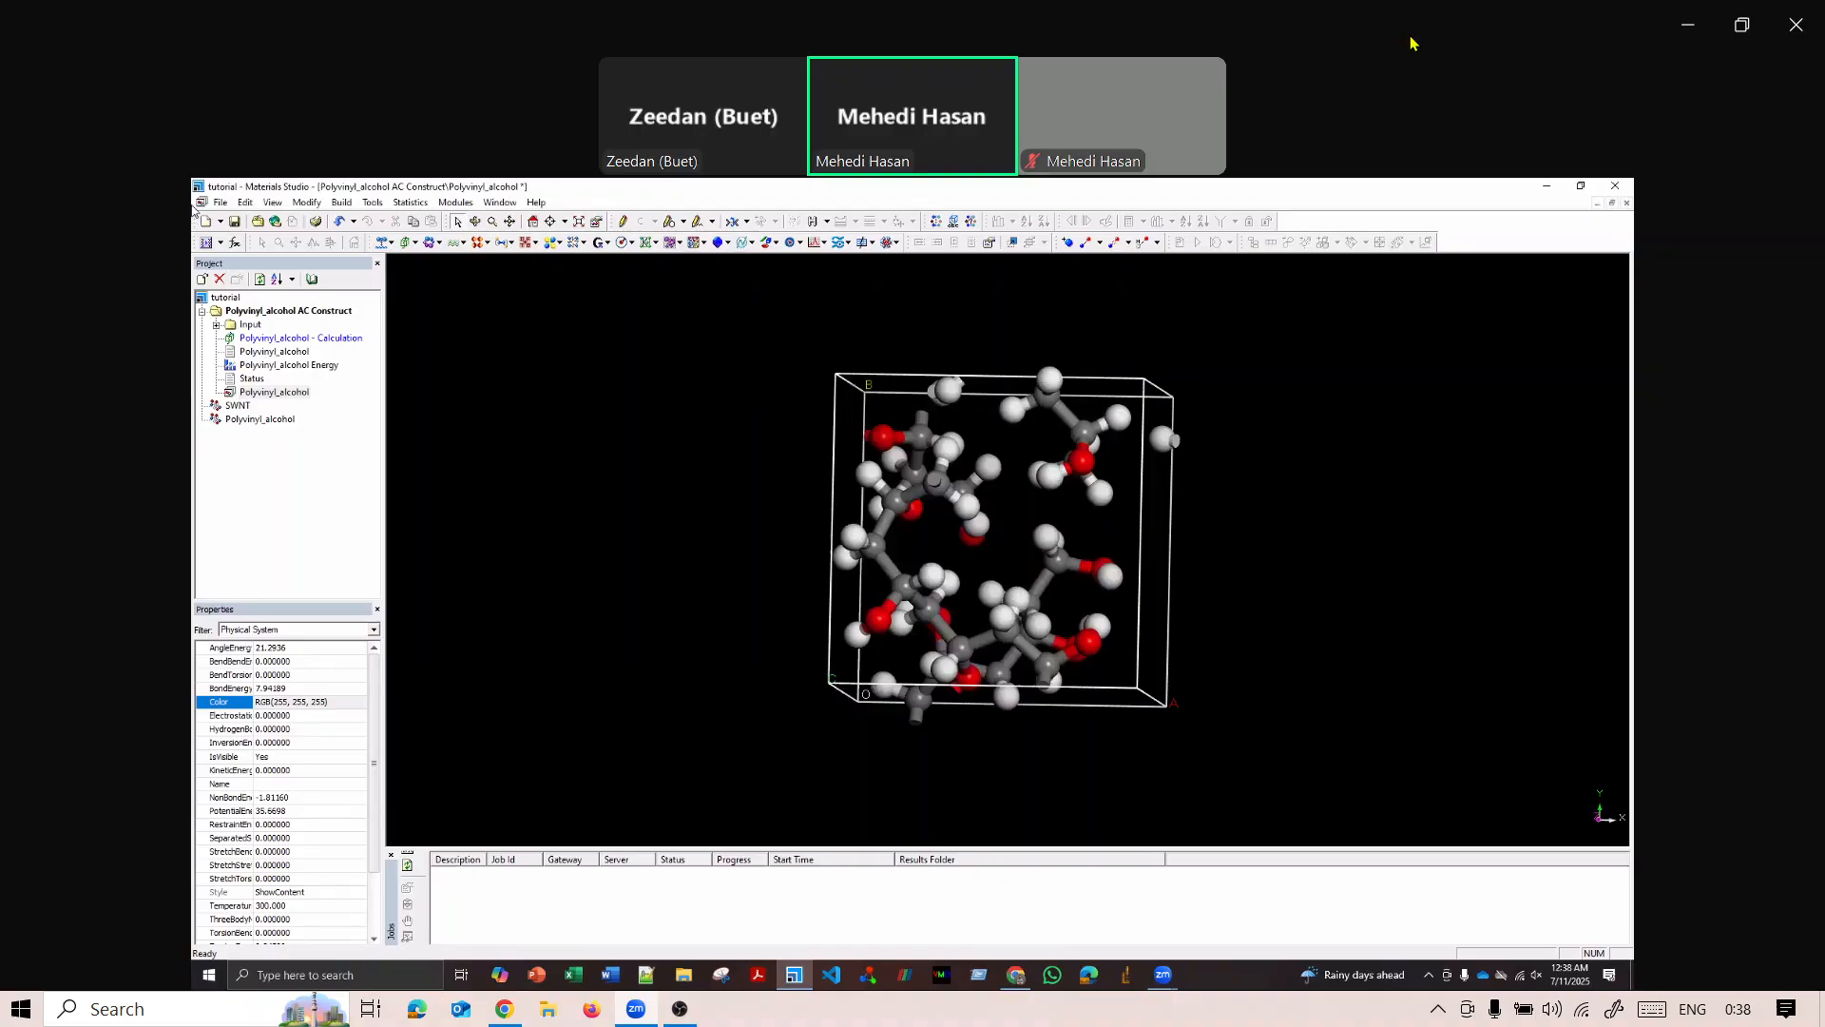
click(223, 203)
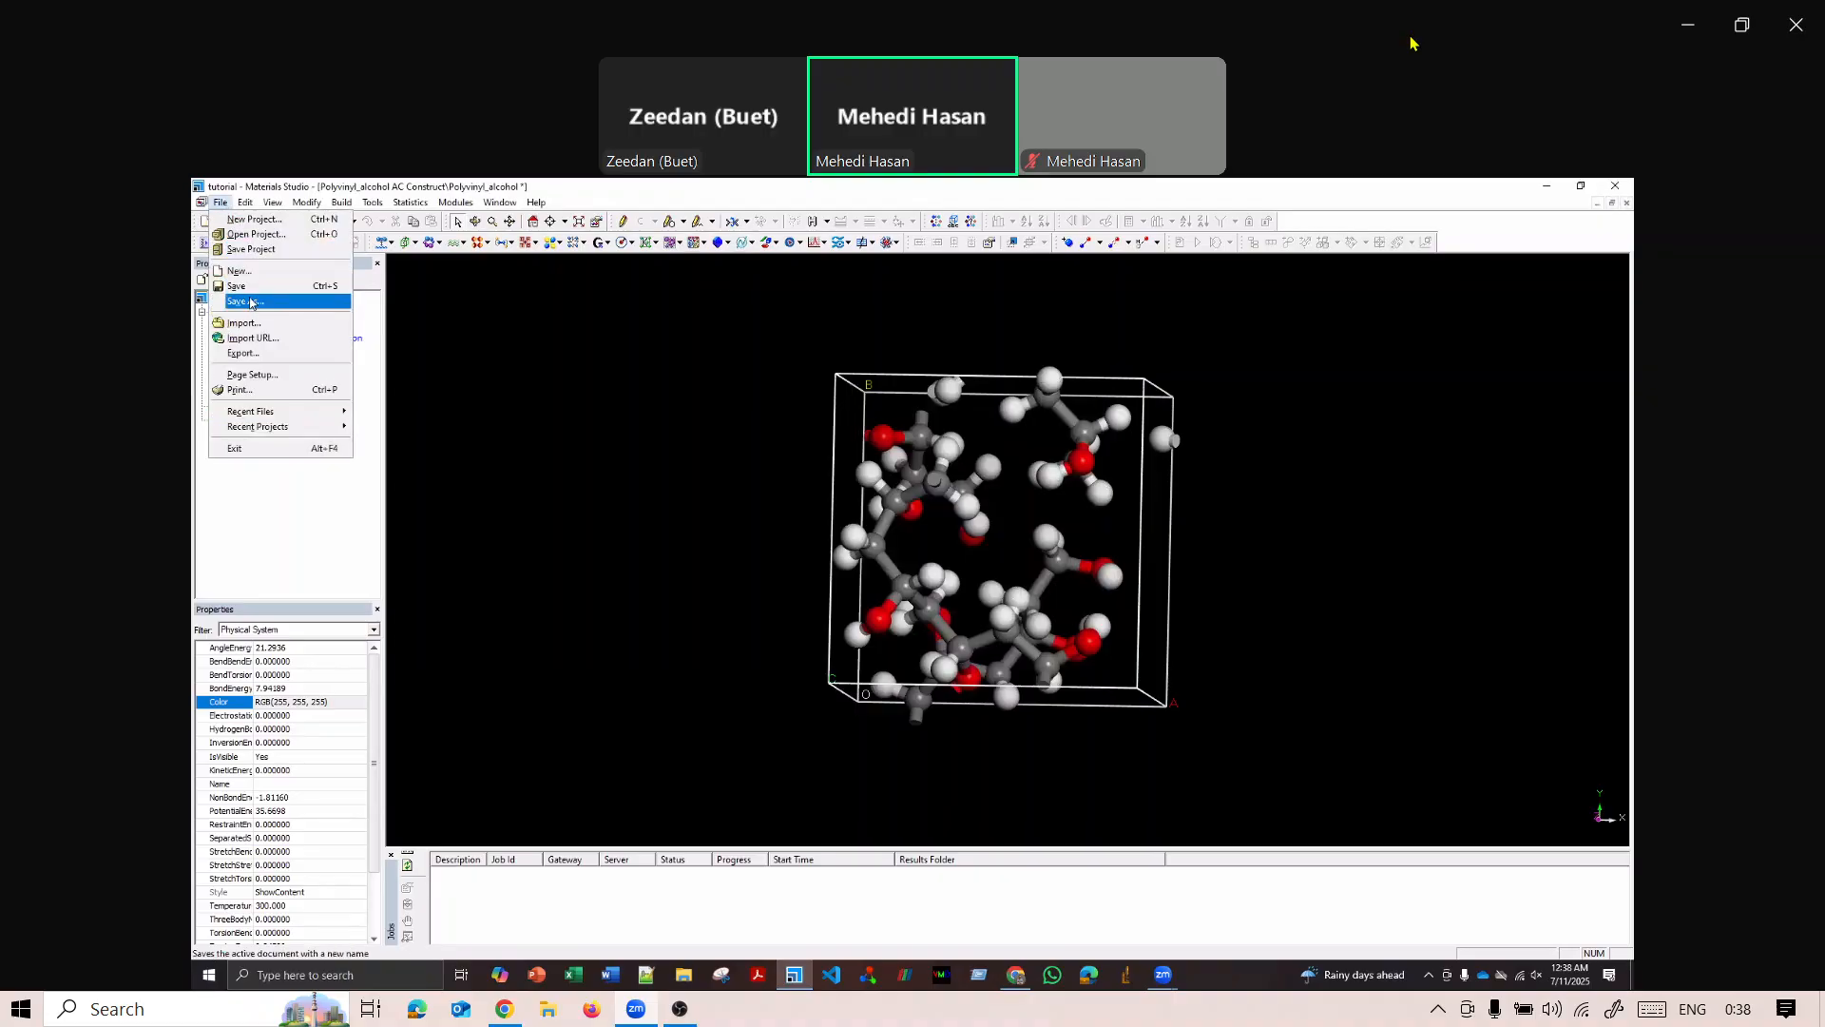
click(249, 302)
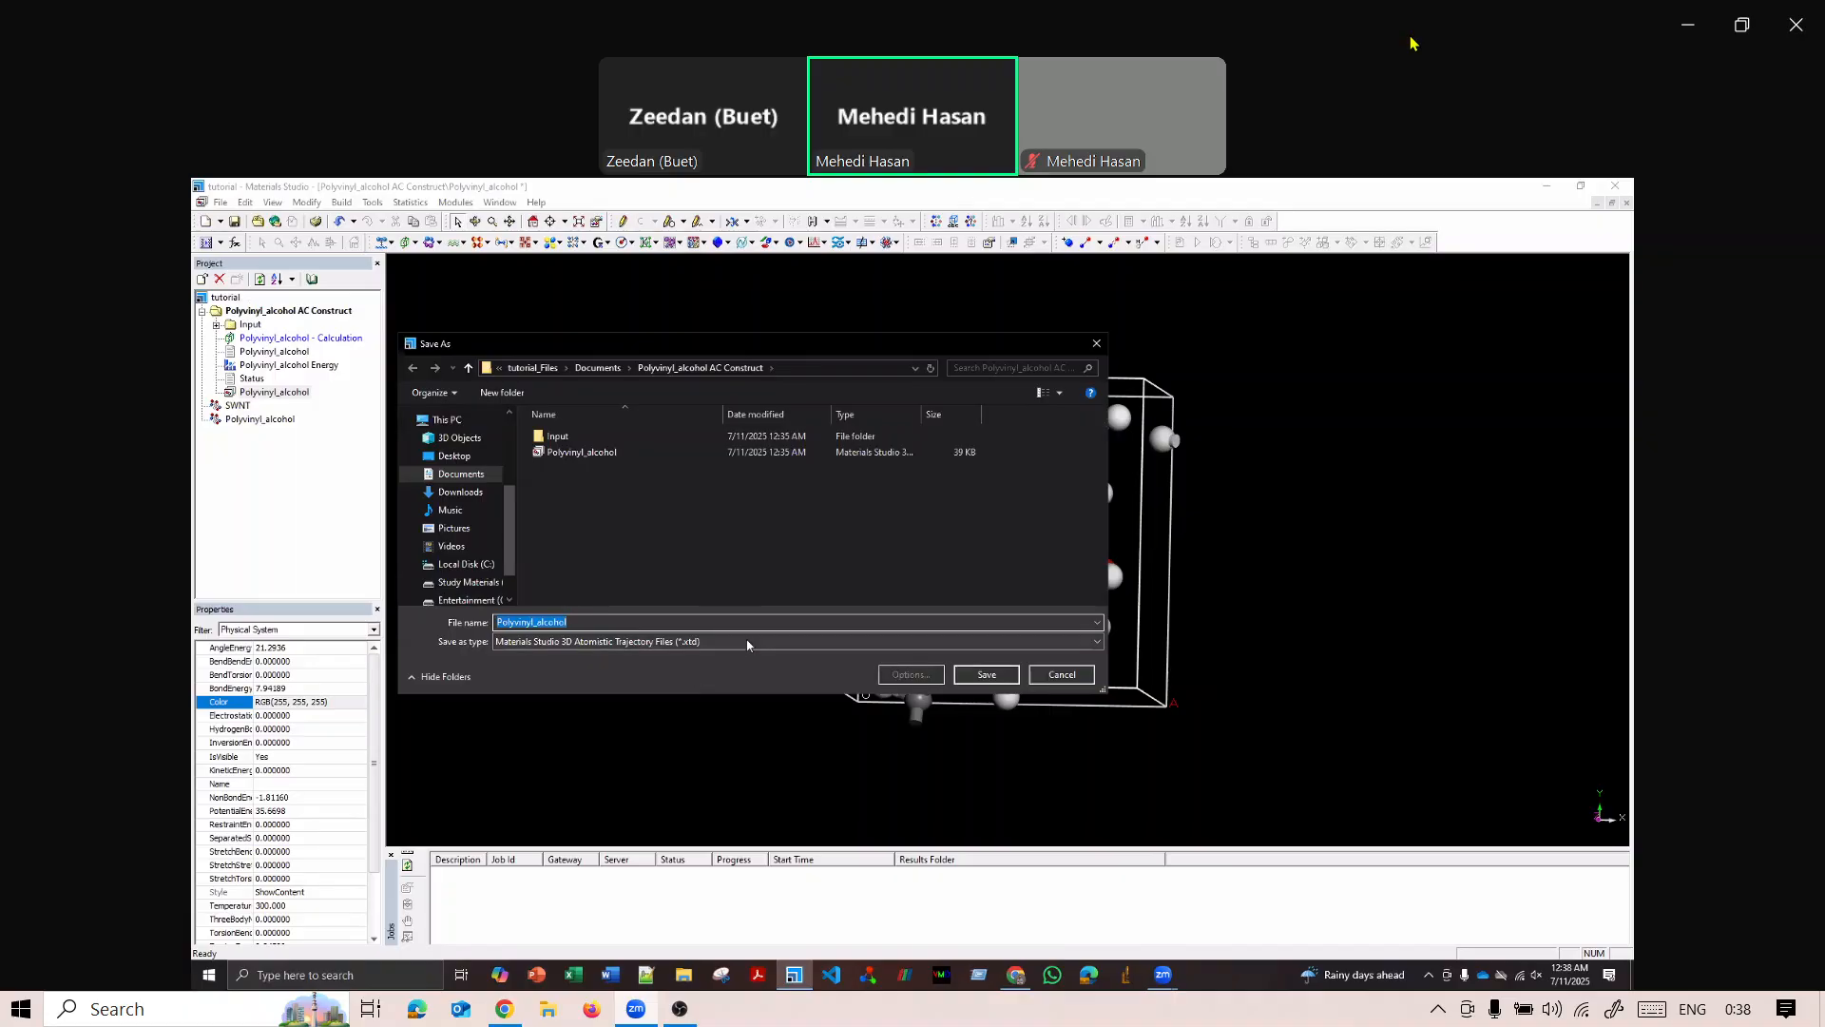
click(806, 644)
click(1088, 645)
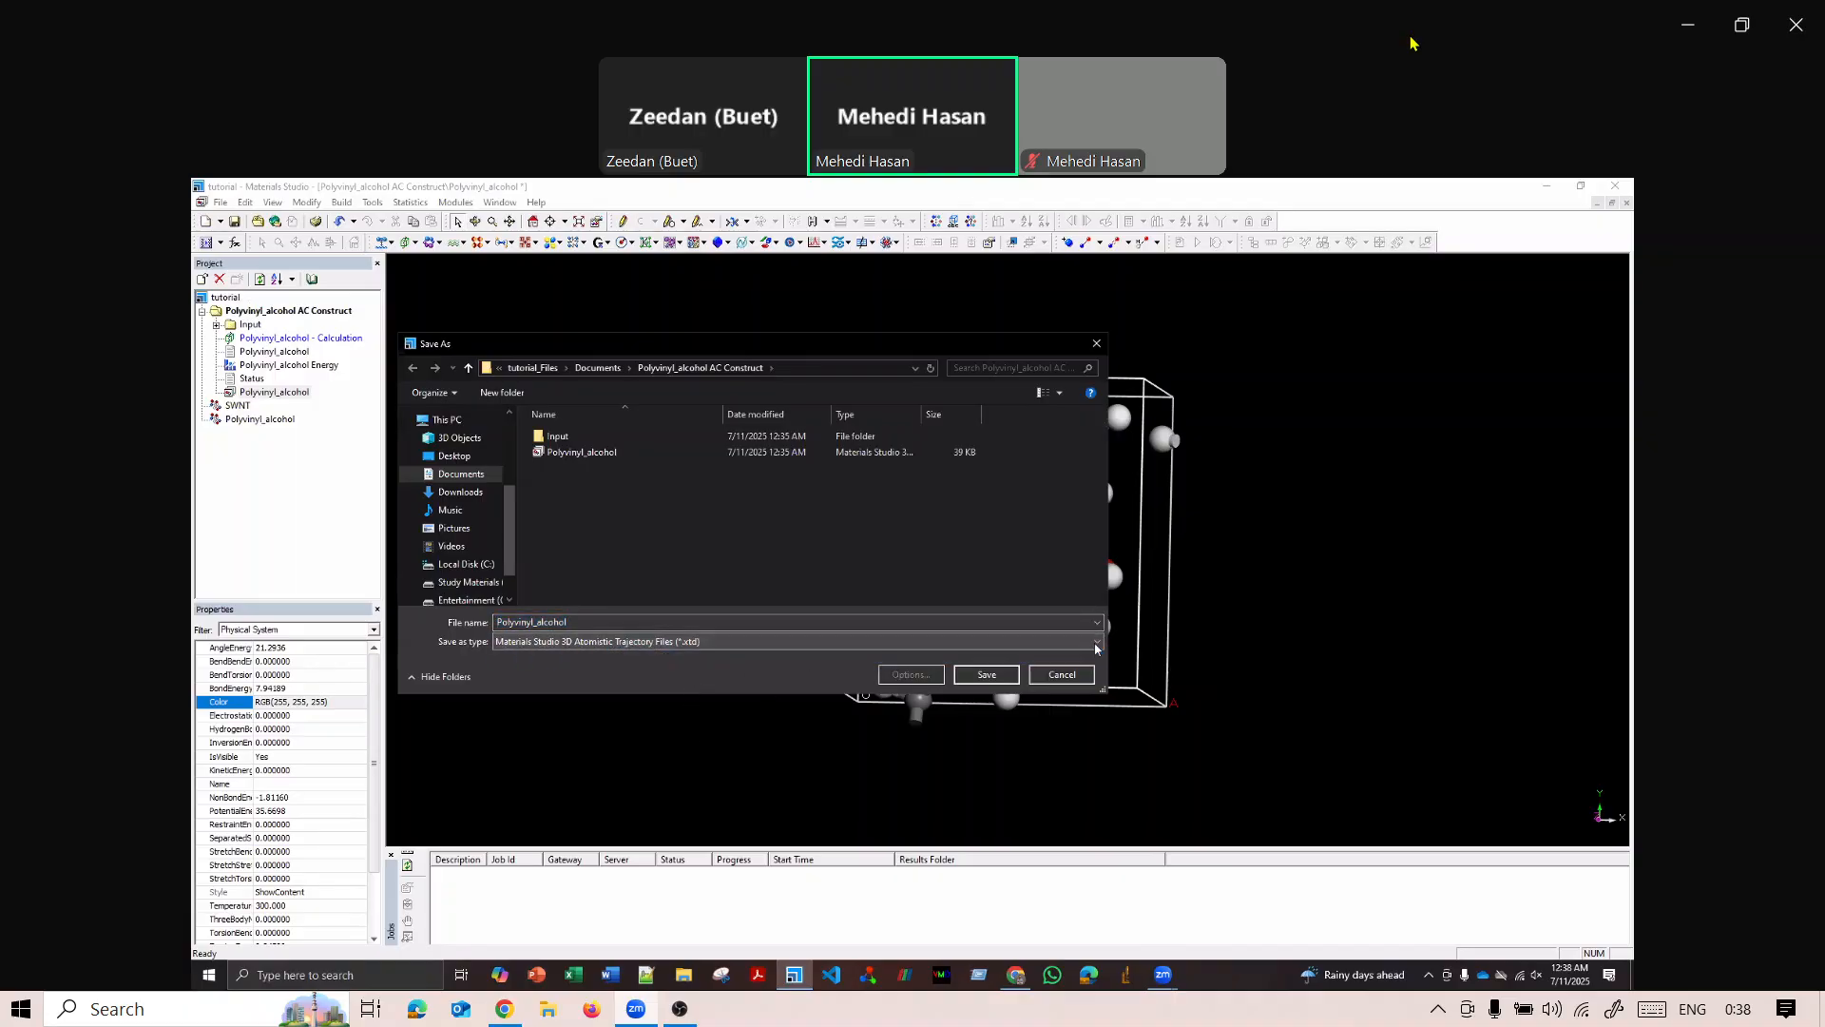
click(1087, 641)
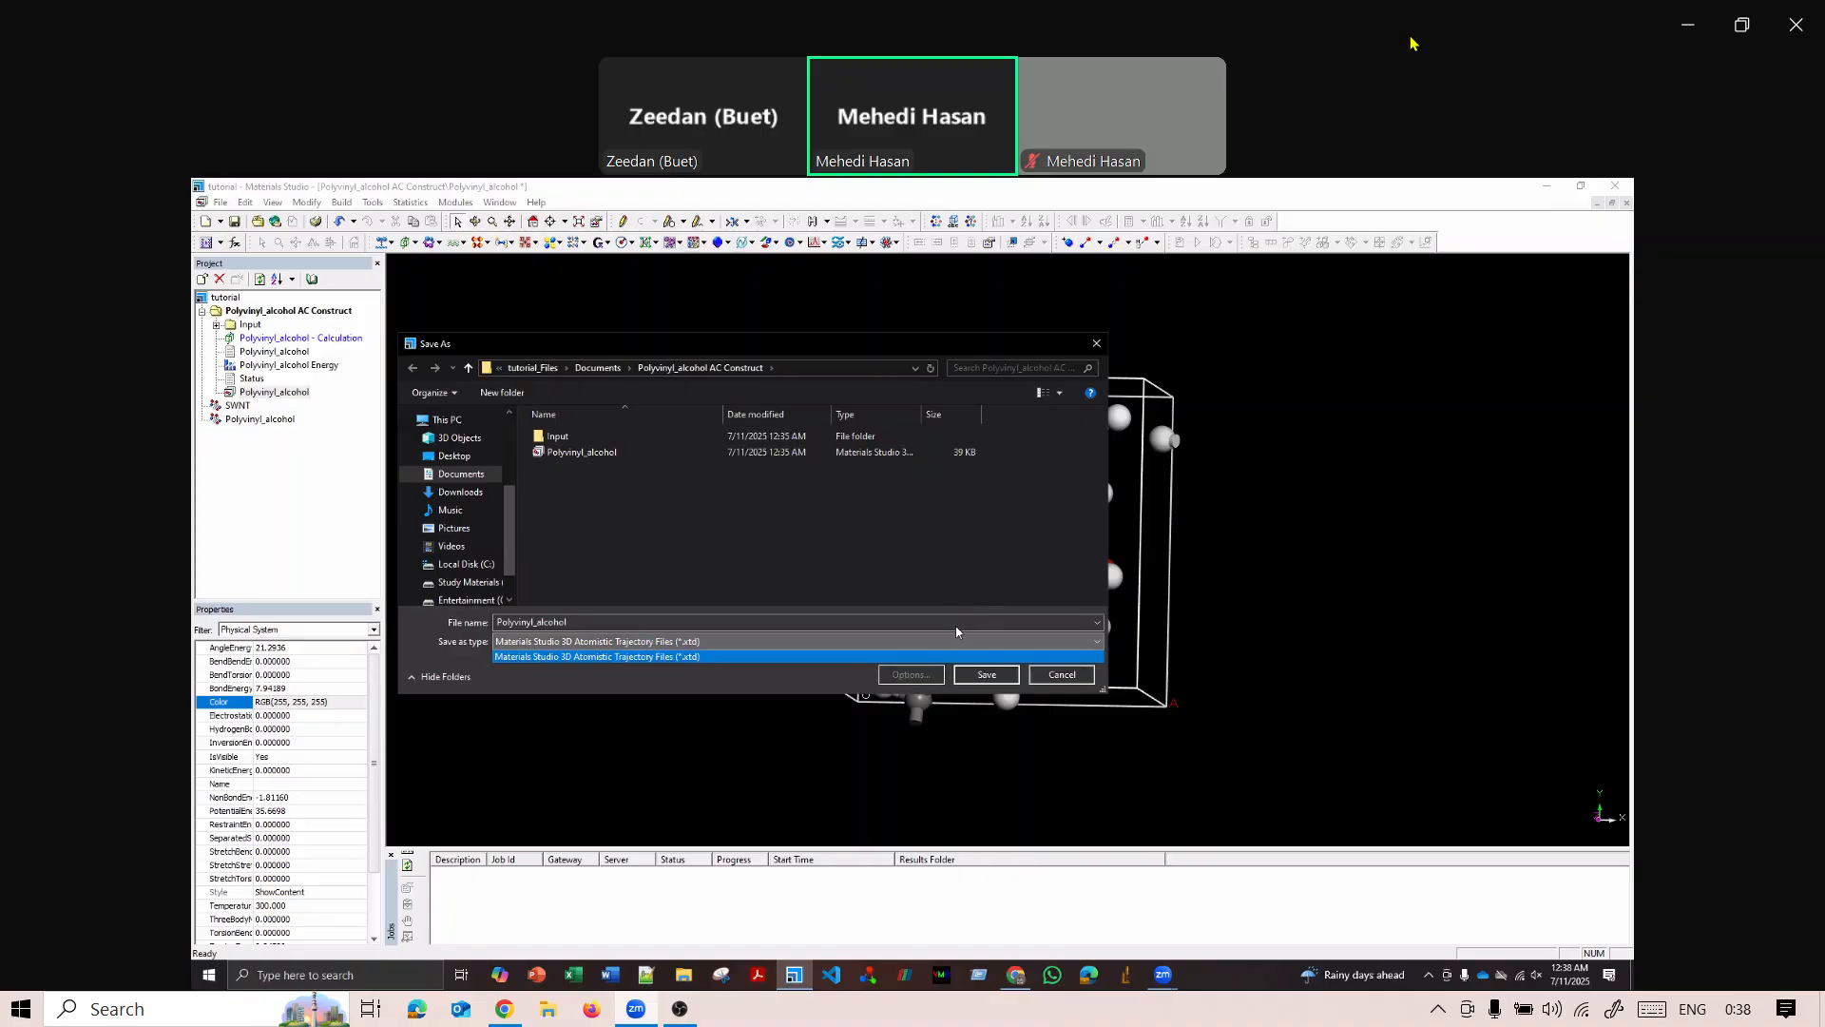
click(962, 557)
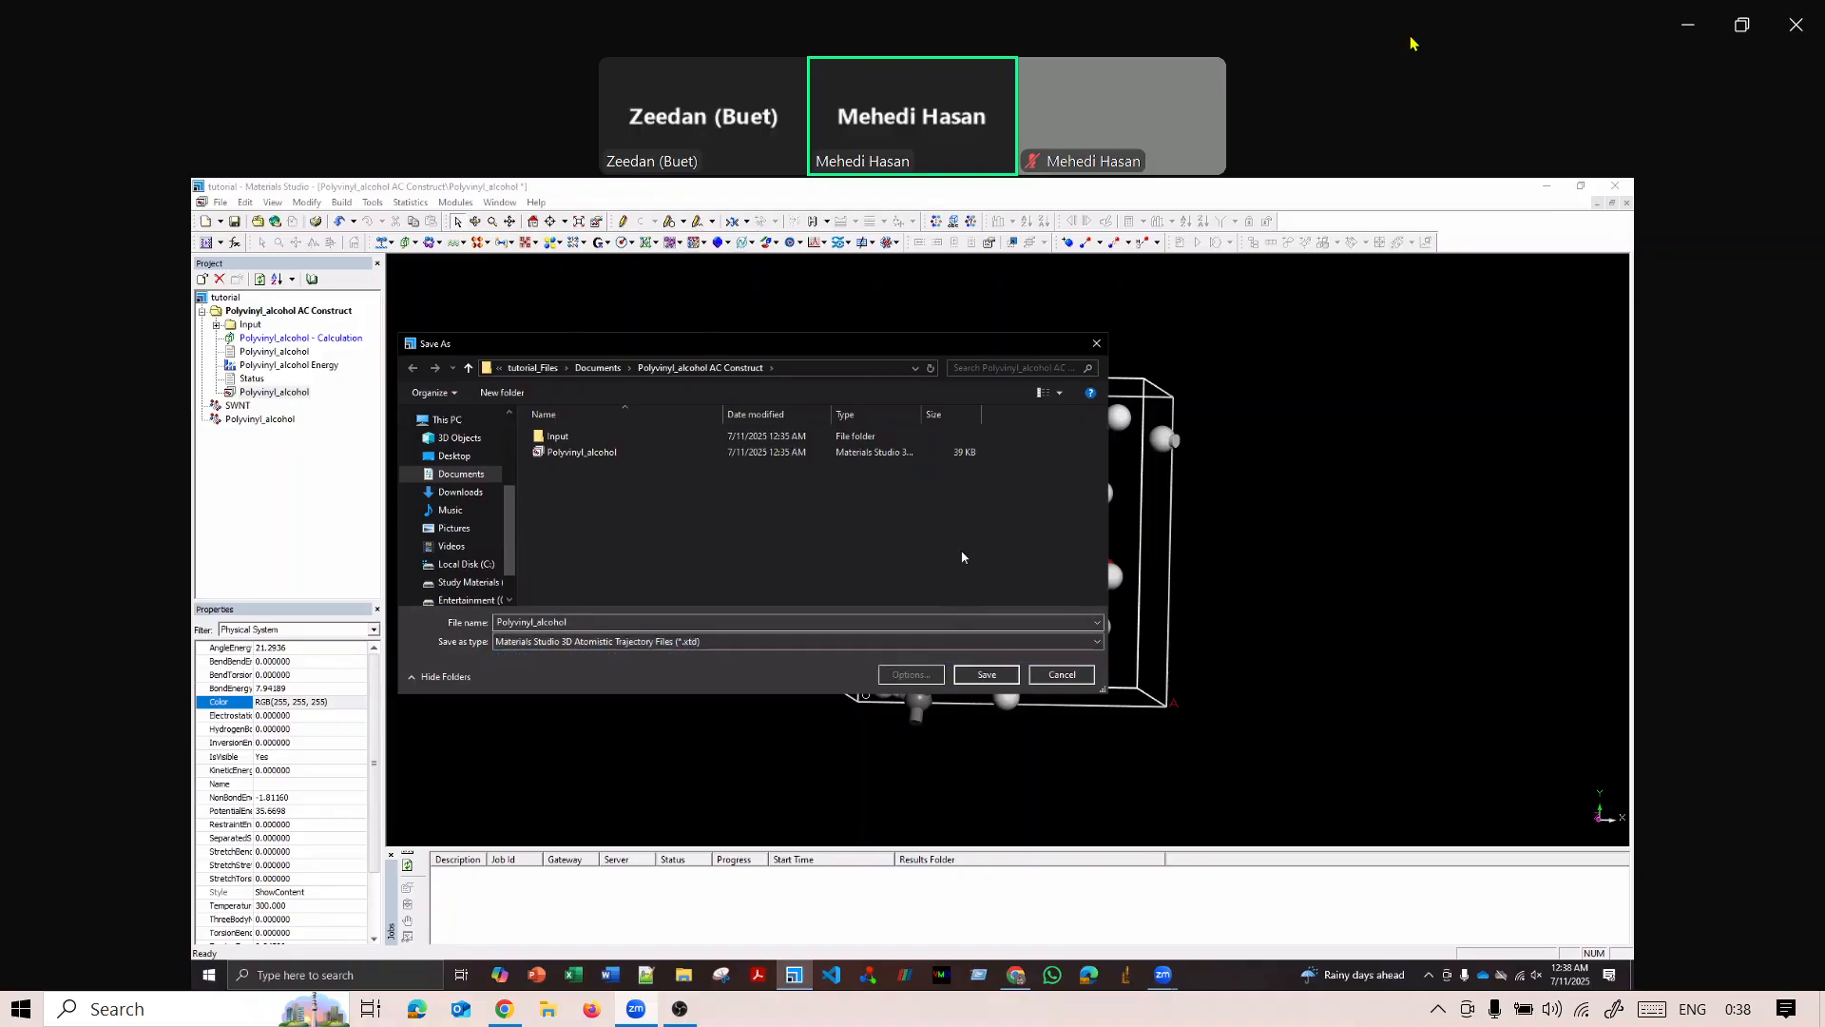
click(1095, 344)
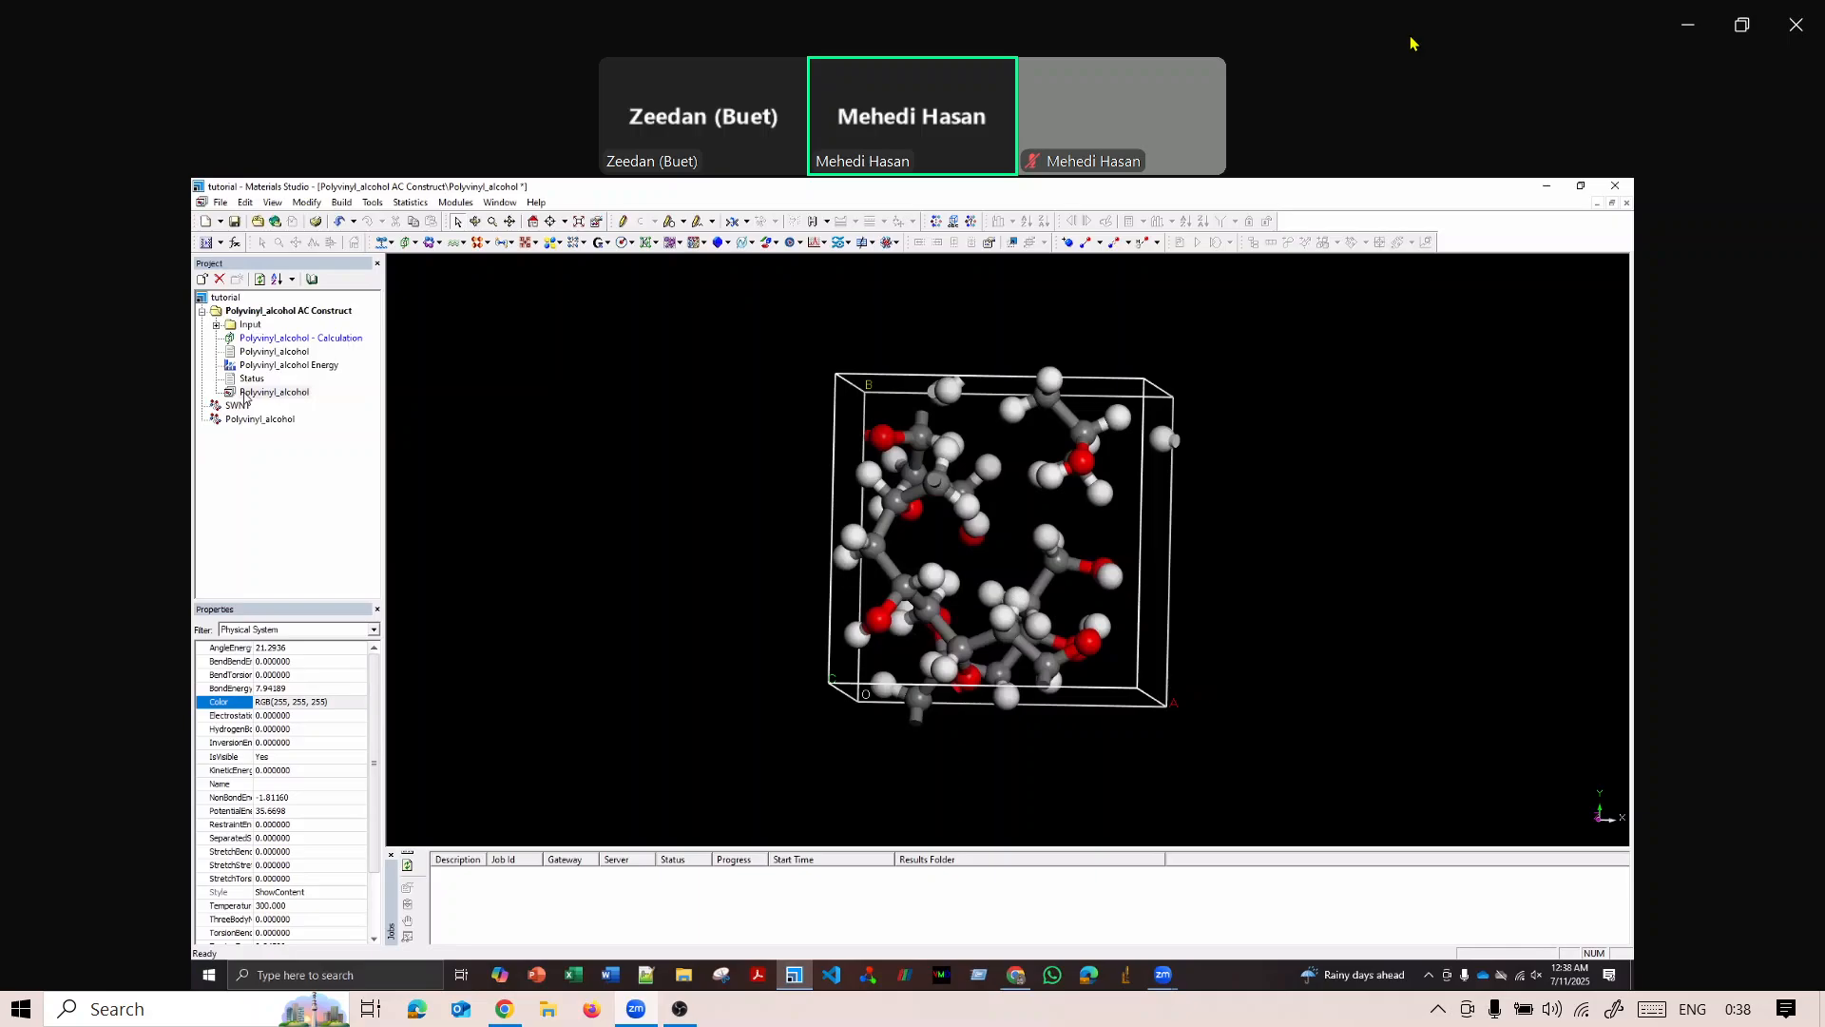
Export the constructed Polyvinyl_alcohol trajectory document to the Documents folder as a Protein Data Bank file named Polyvinyl_alcohol.
click(234, 393)
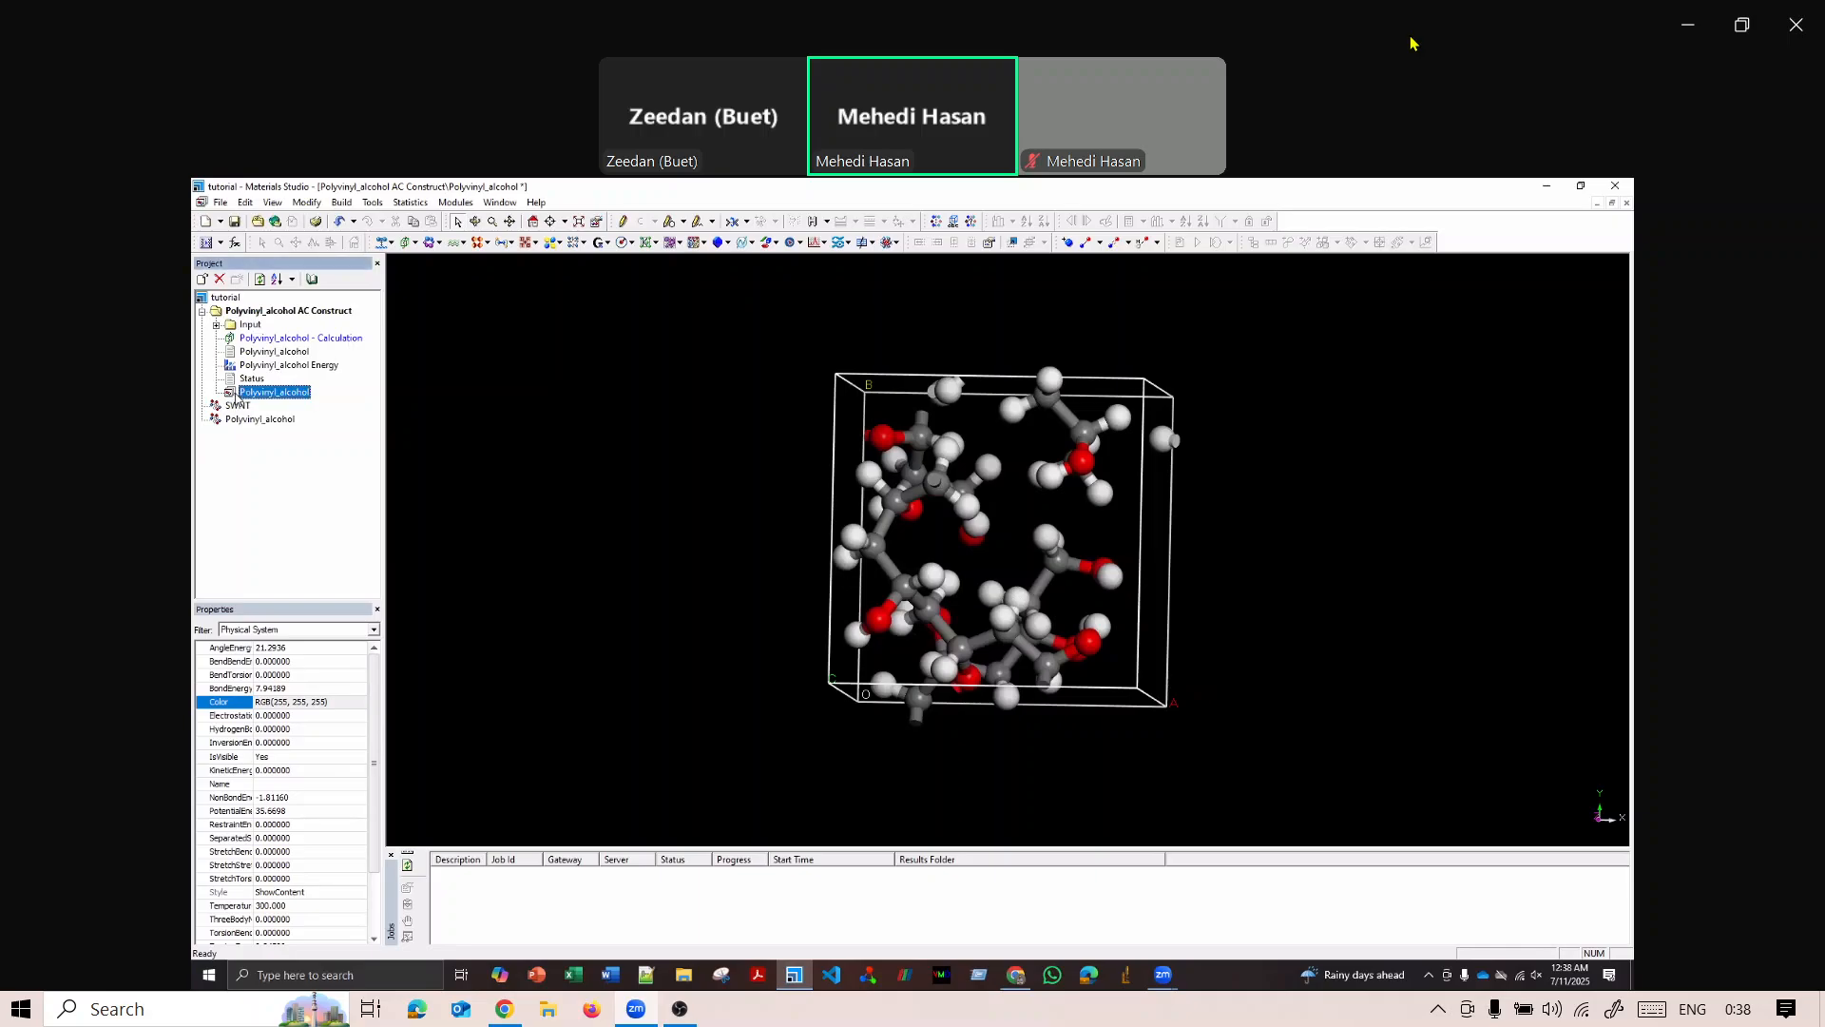
click(222, 204)
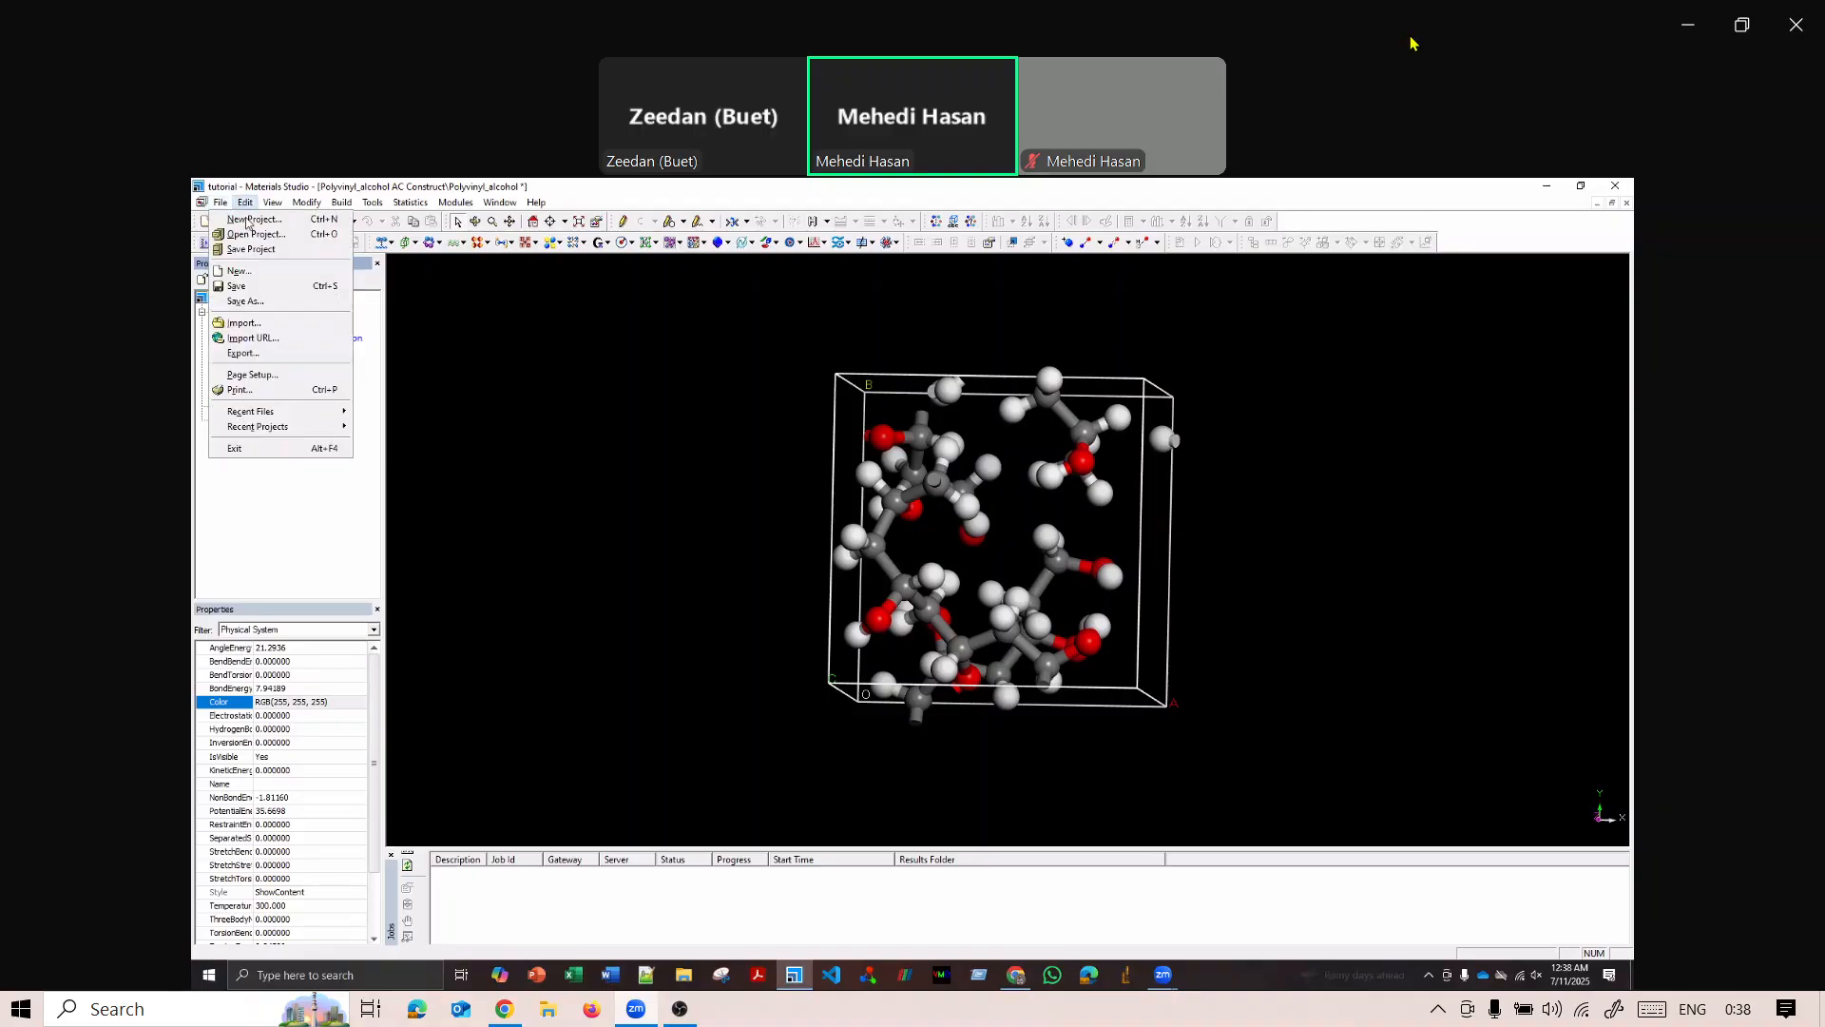
click(219, 204)
click(220, 204)
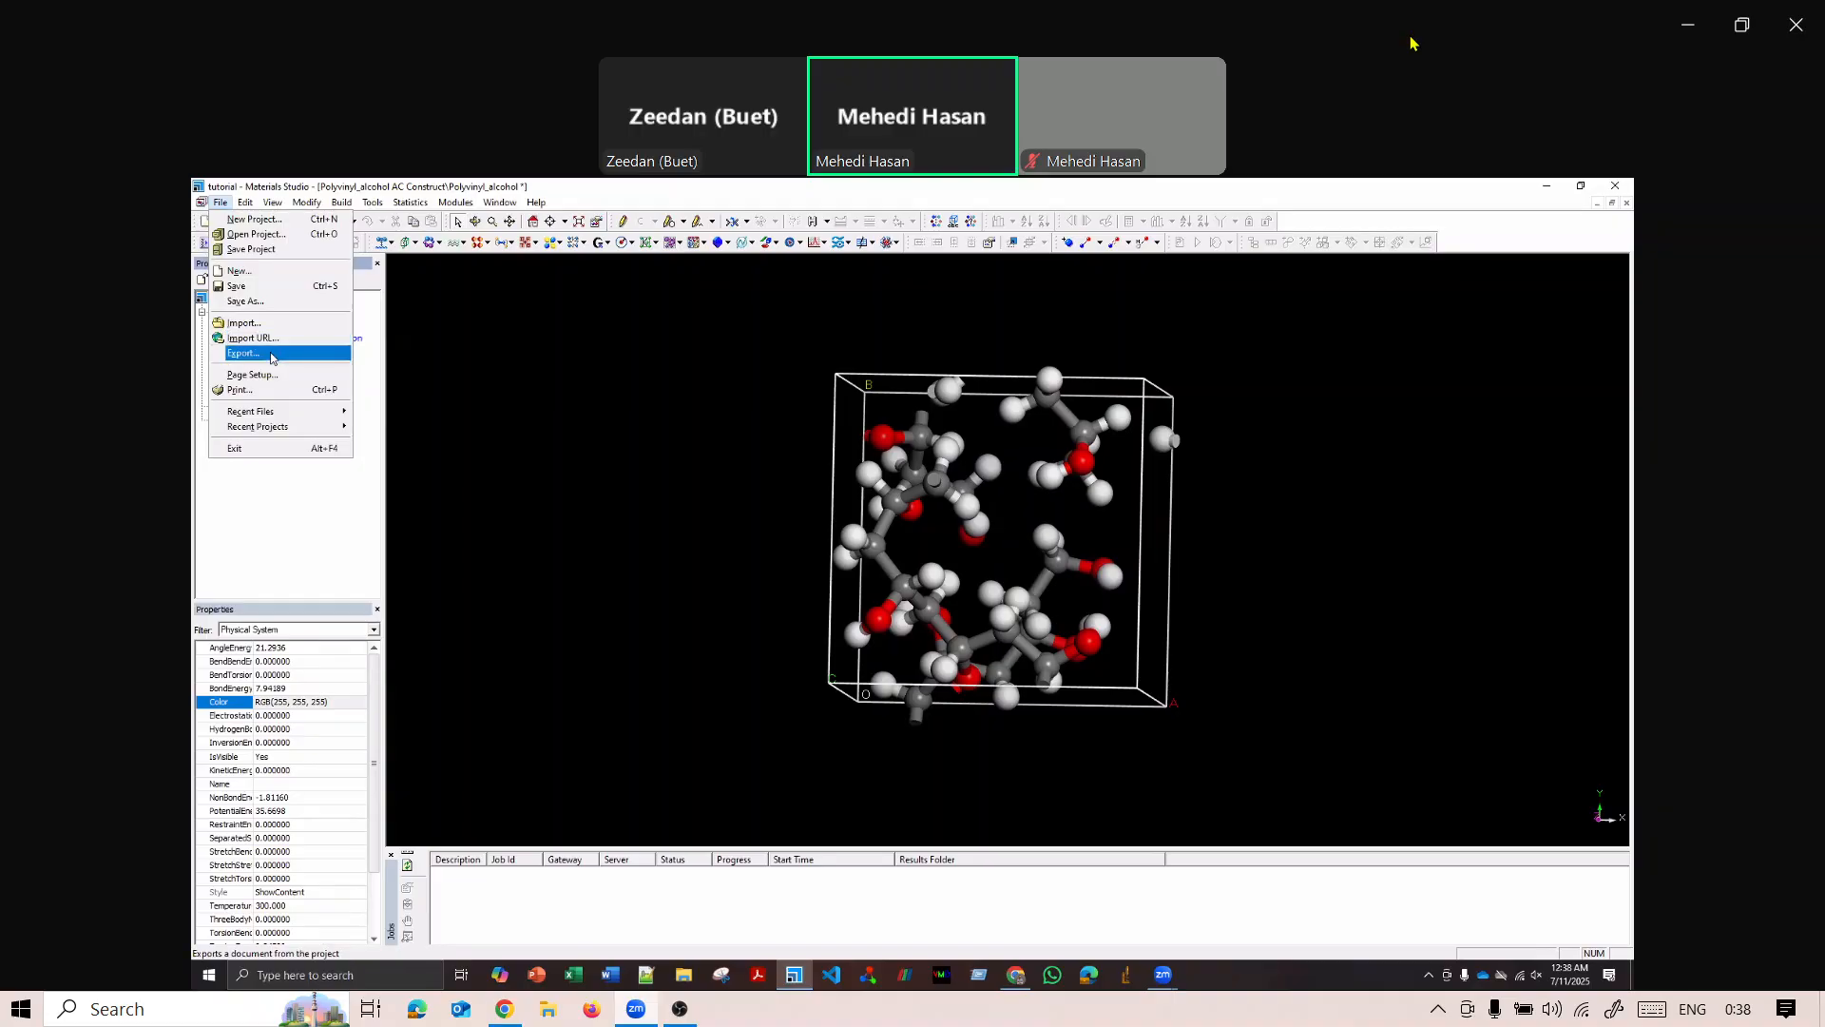
click(271, 356)
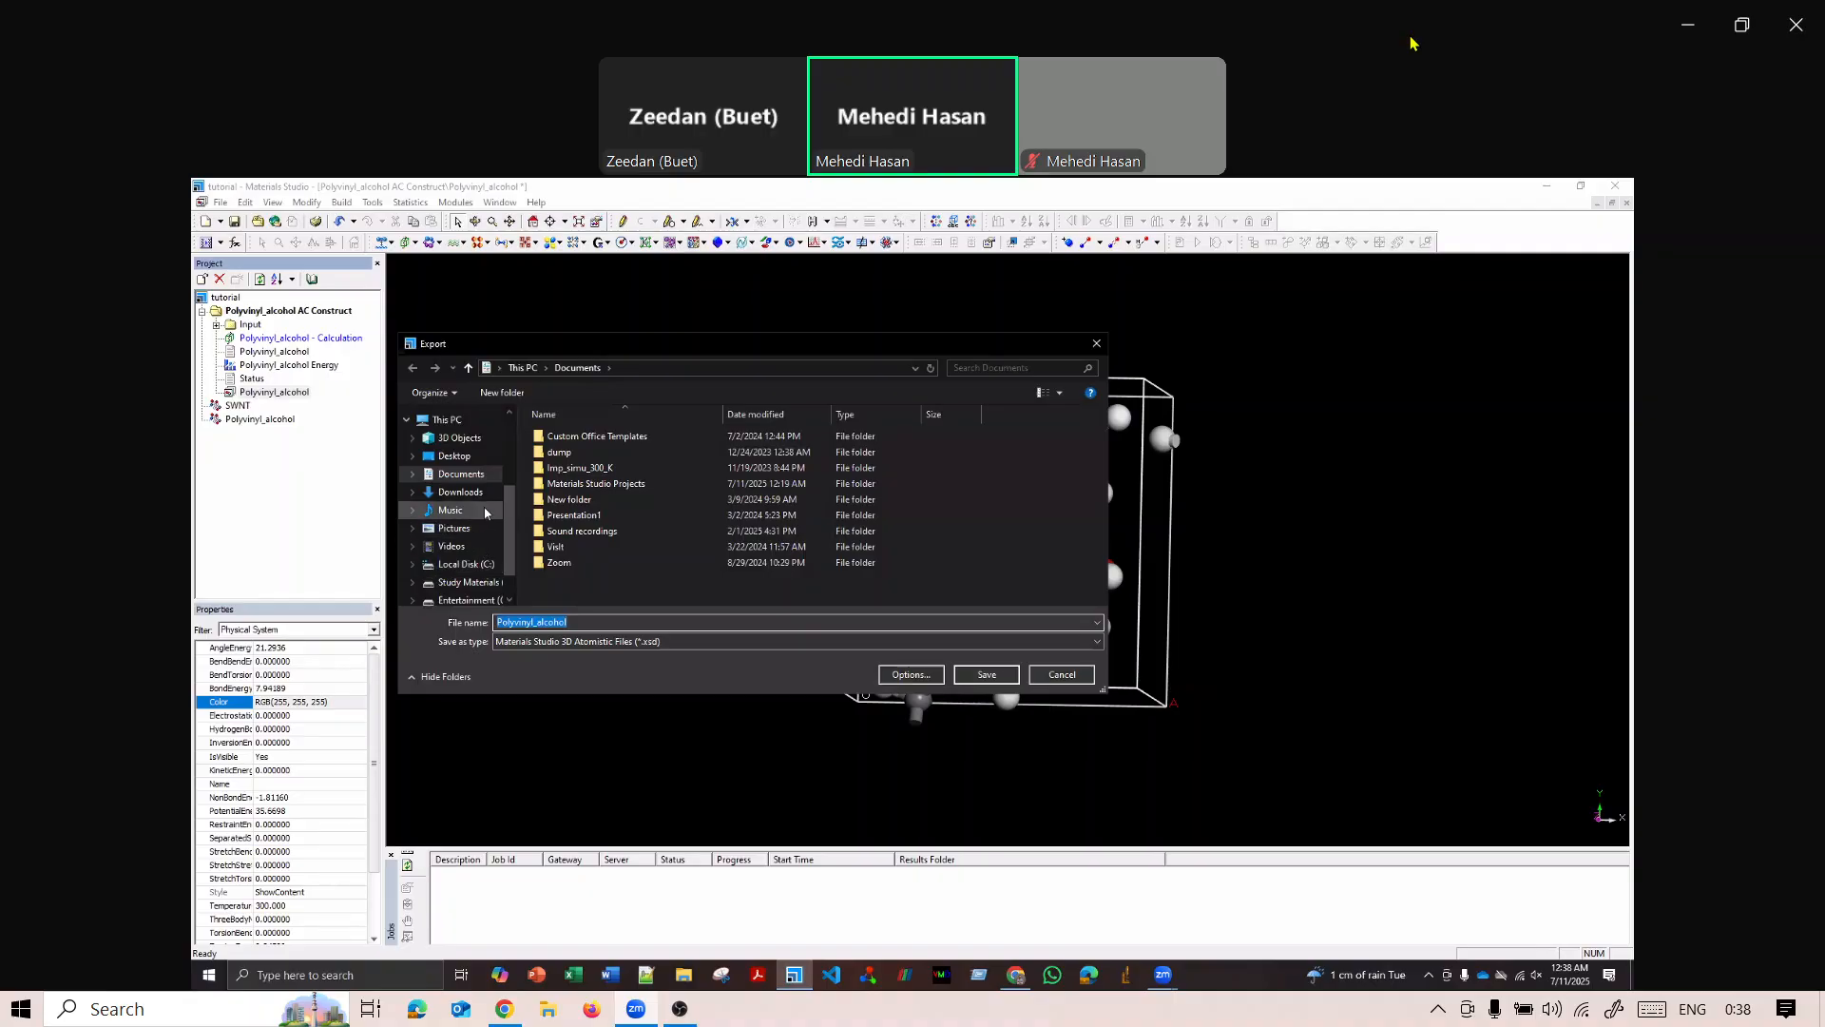
click(774, 640)
click(640, 759)
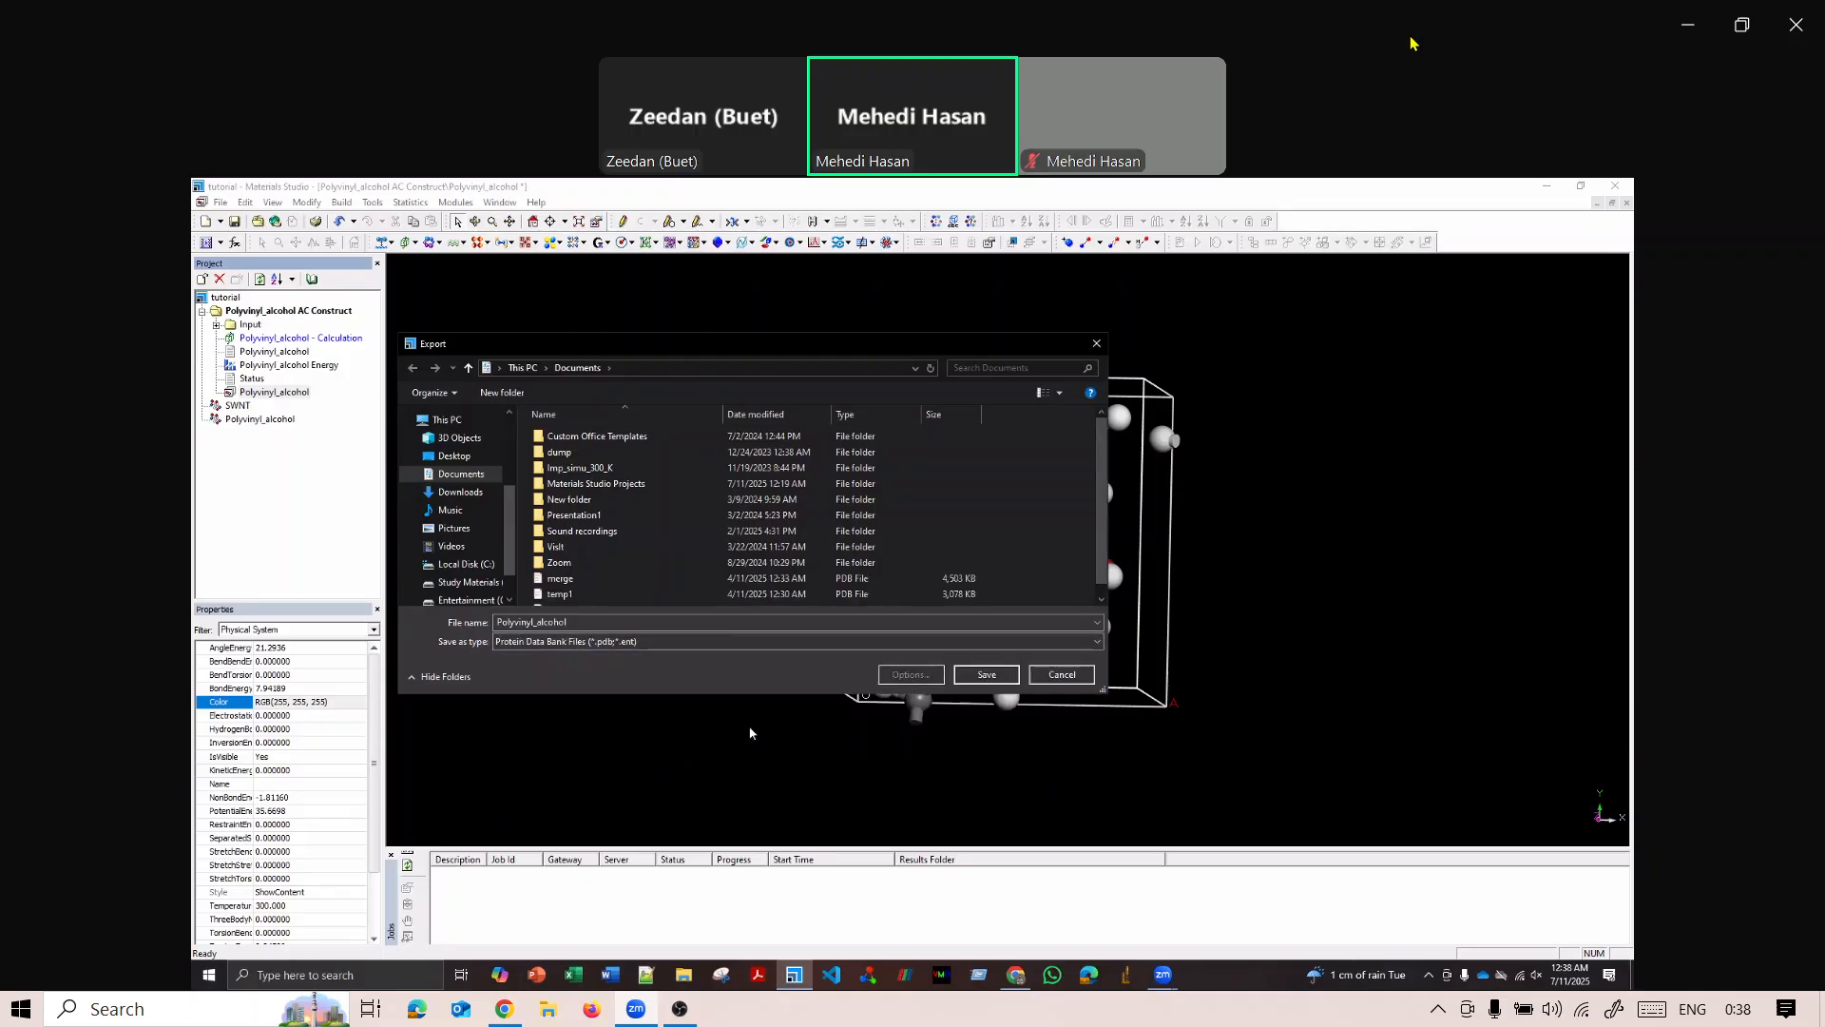
click(985, 677)
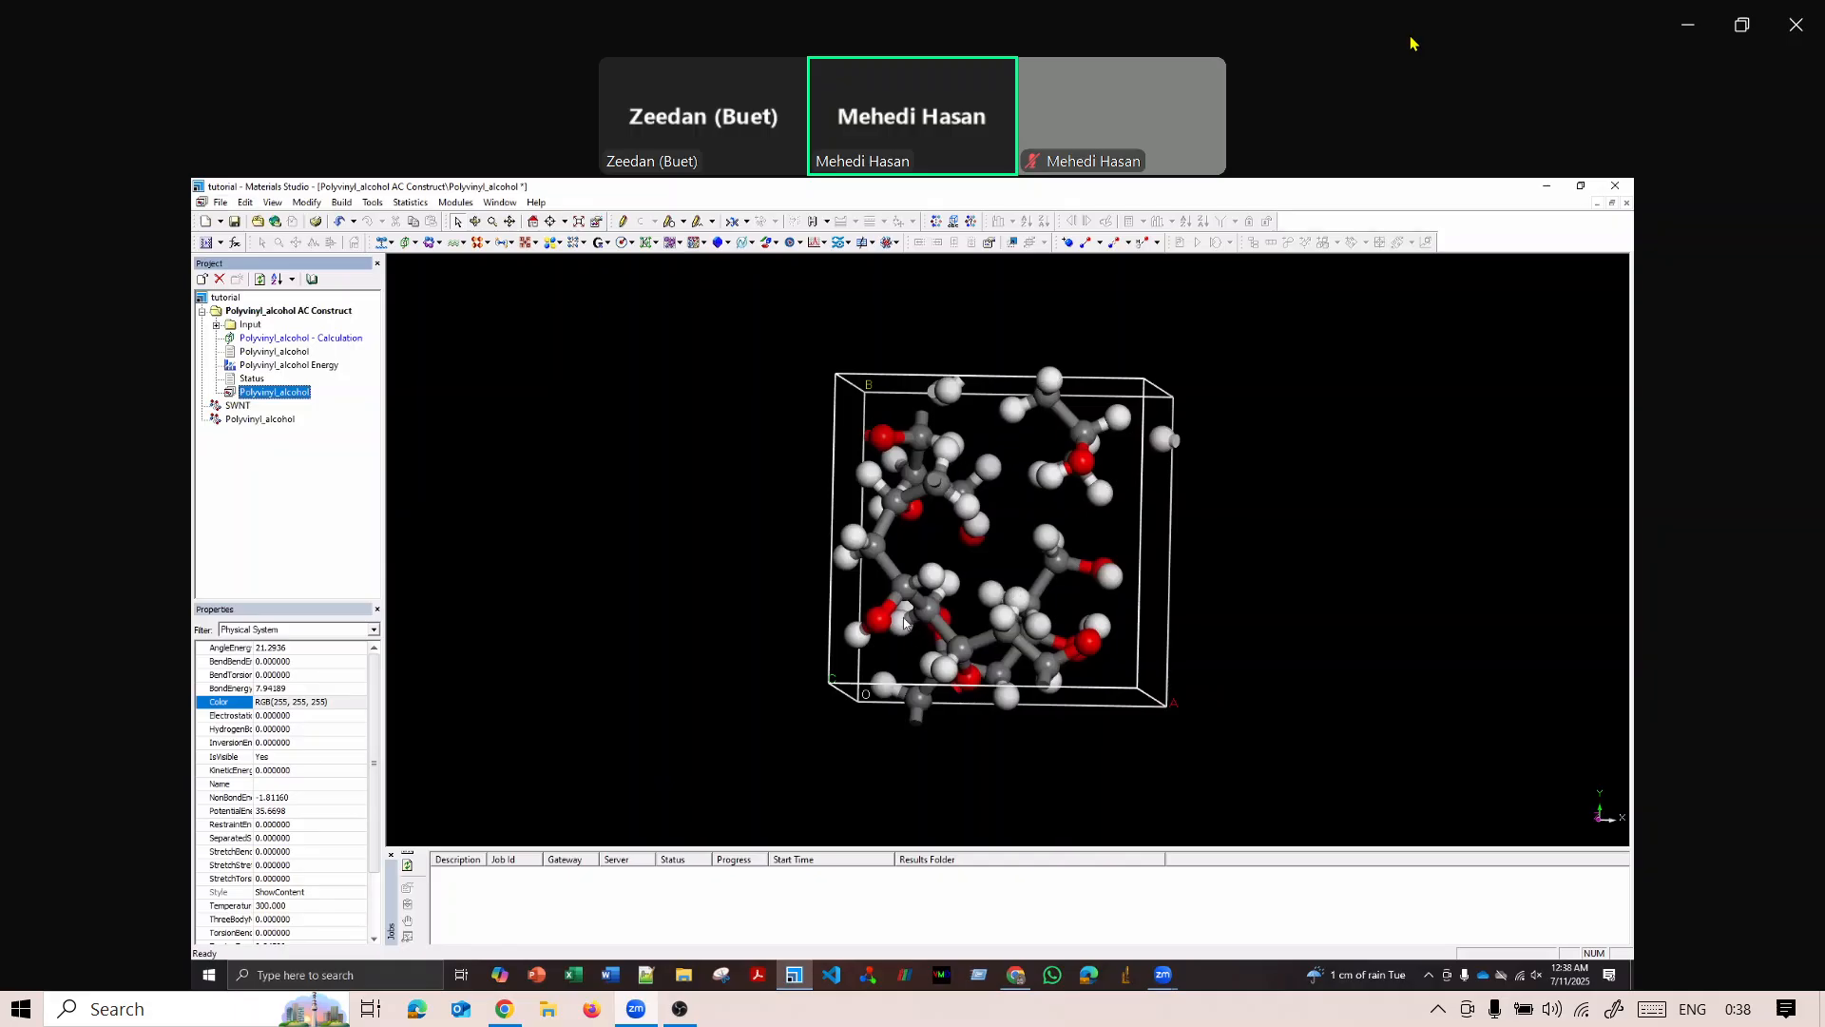
Close Materials Studio with the project changes saved, and open the Documents folder in File Explorer.
click(1629, 187)
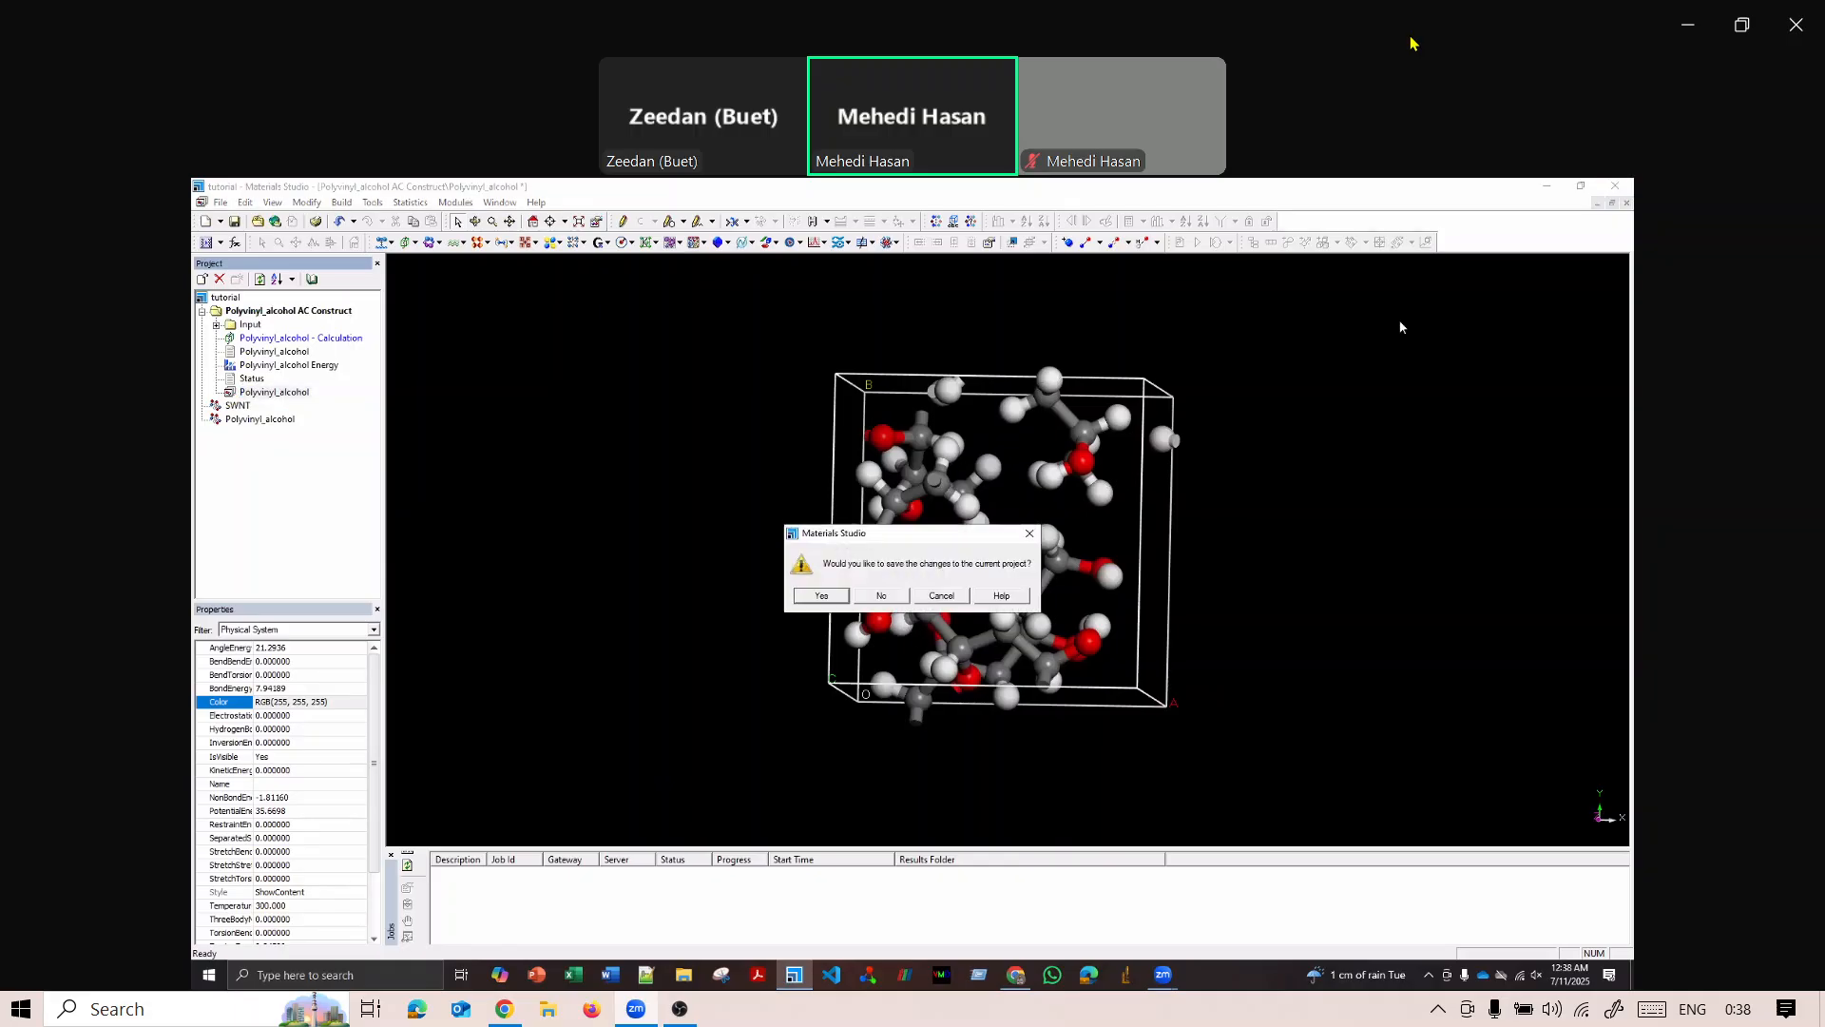
click(820, 595)
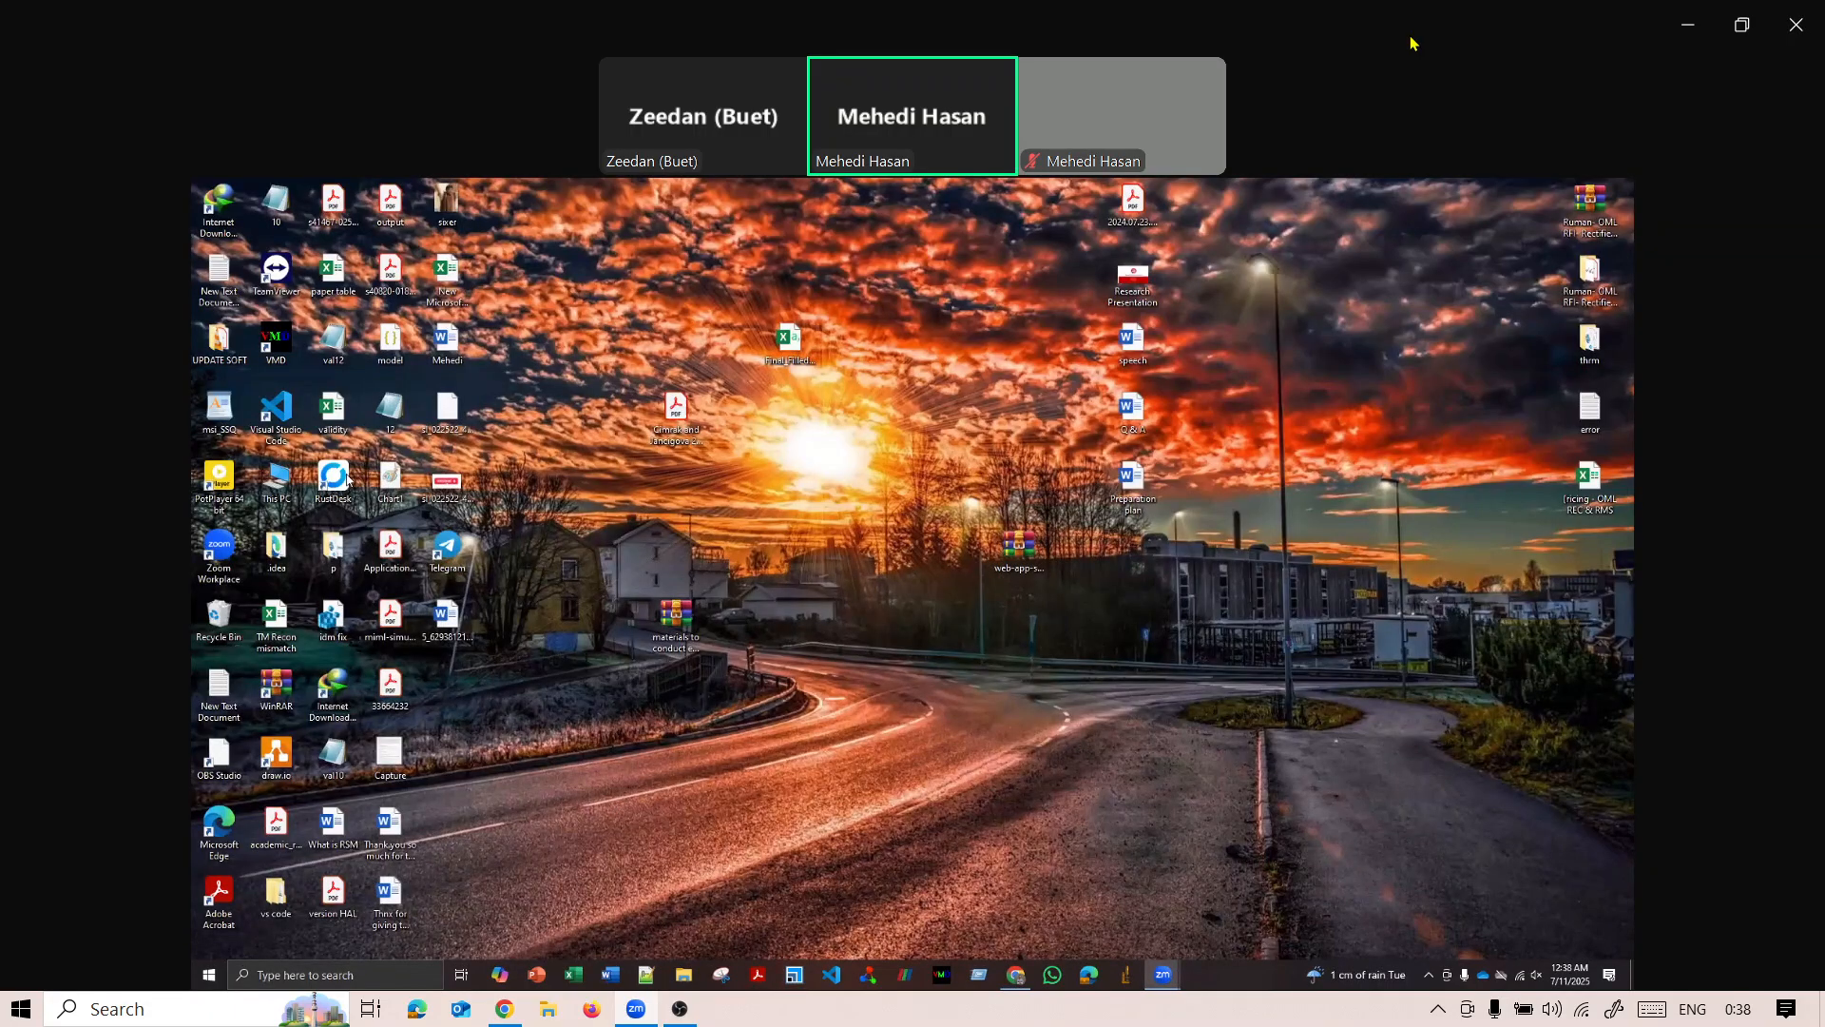
double_click(277, 478)
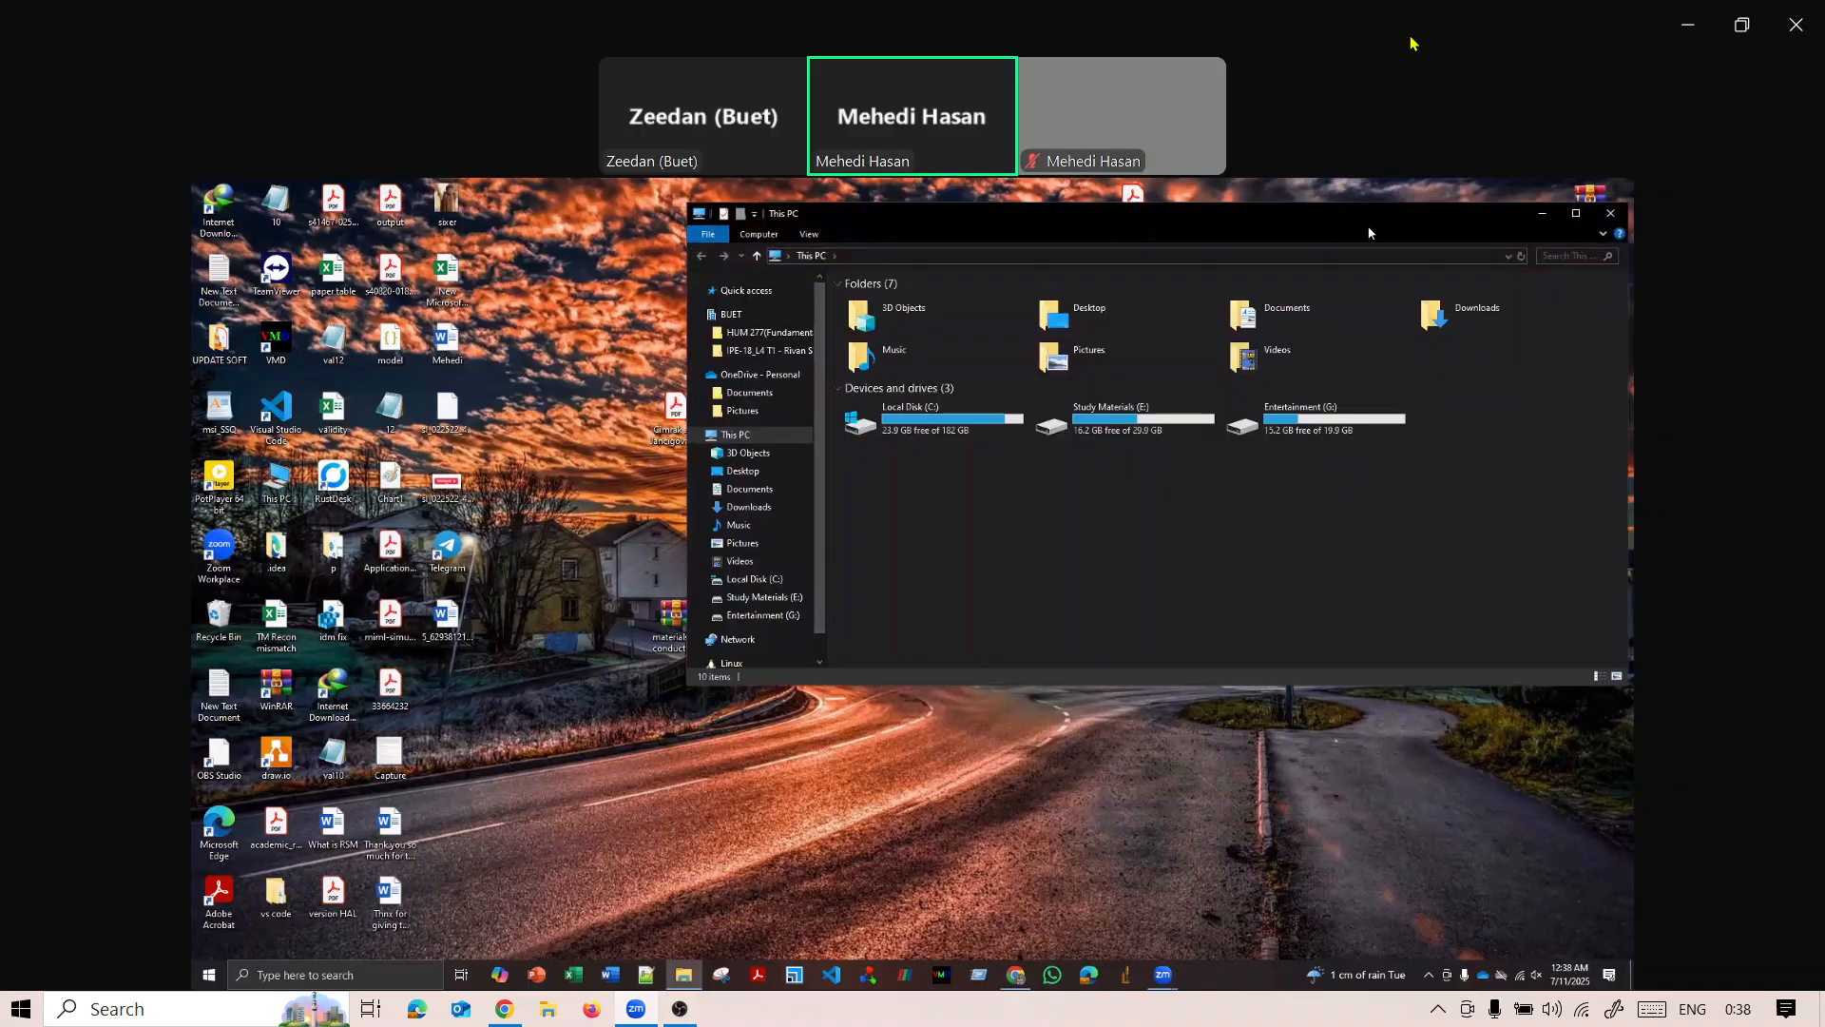
drag(1122, 214, 829, 240)
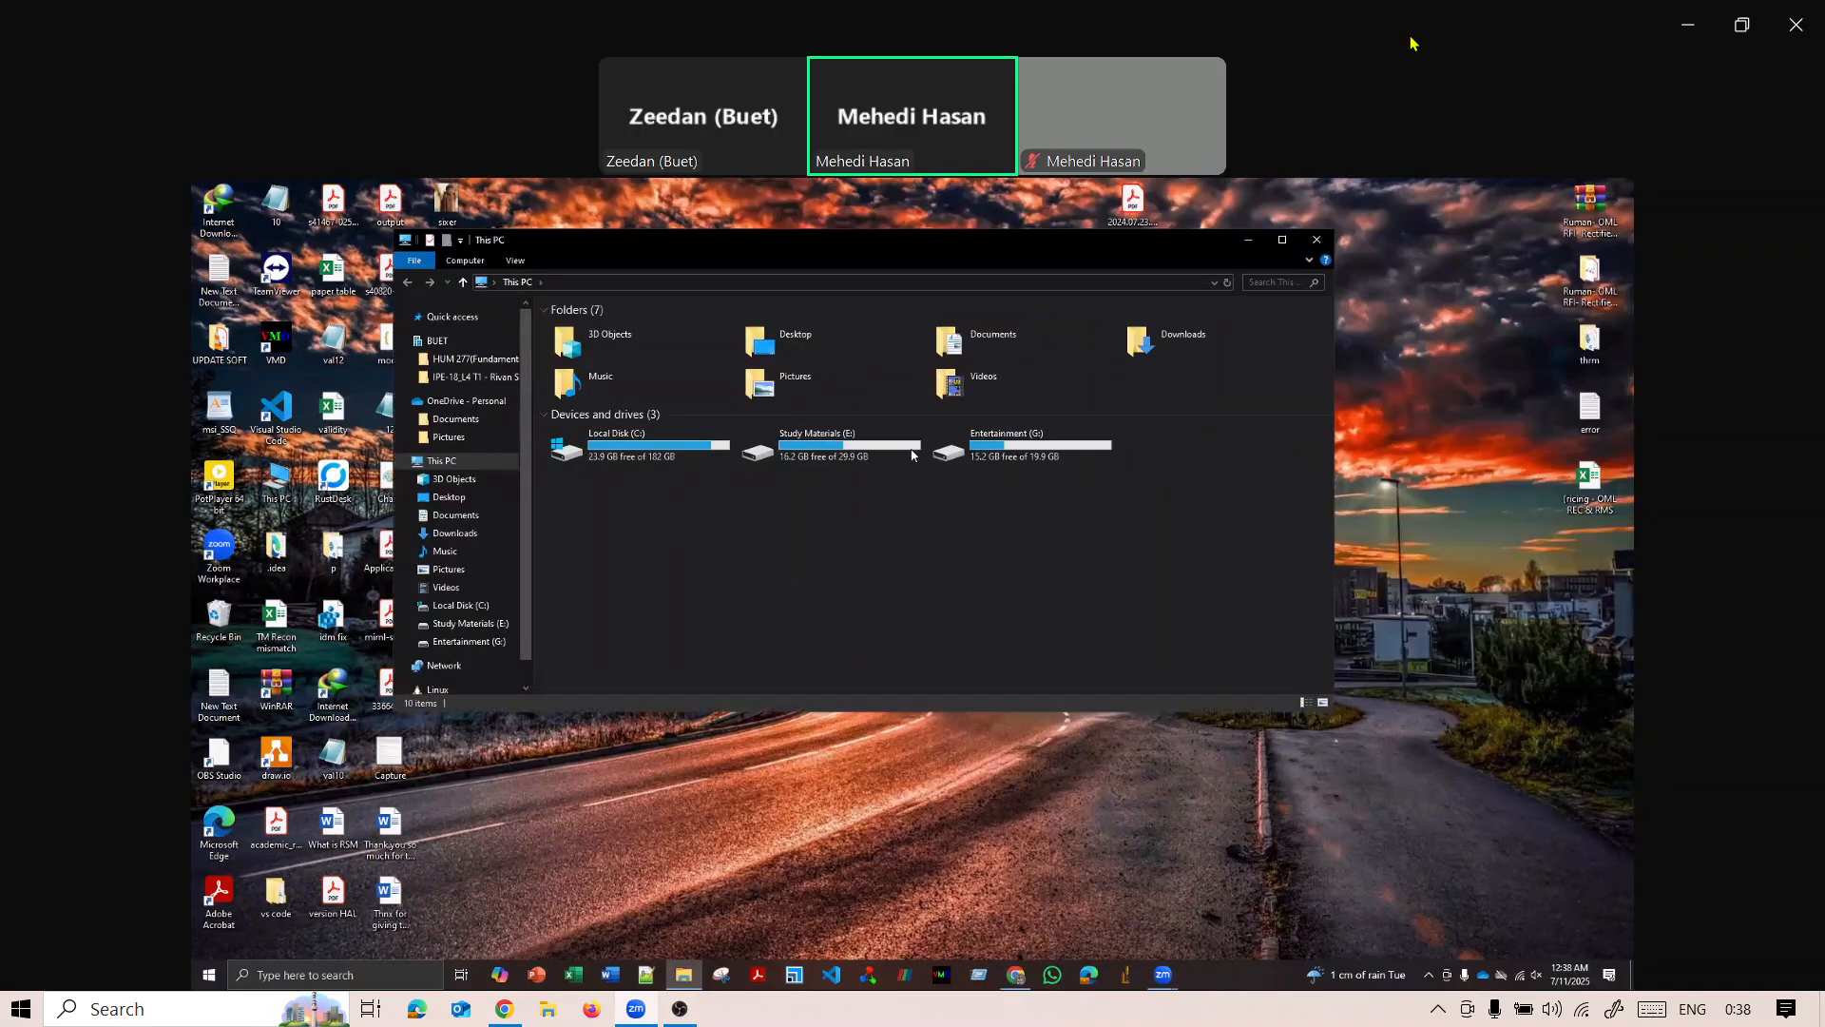
double_click(974, 355)
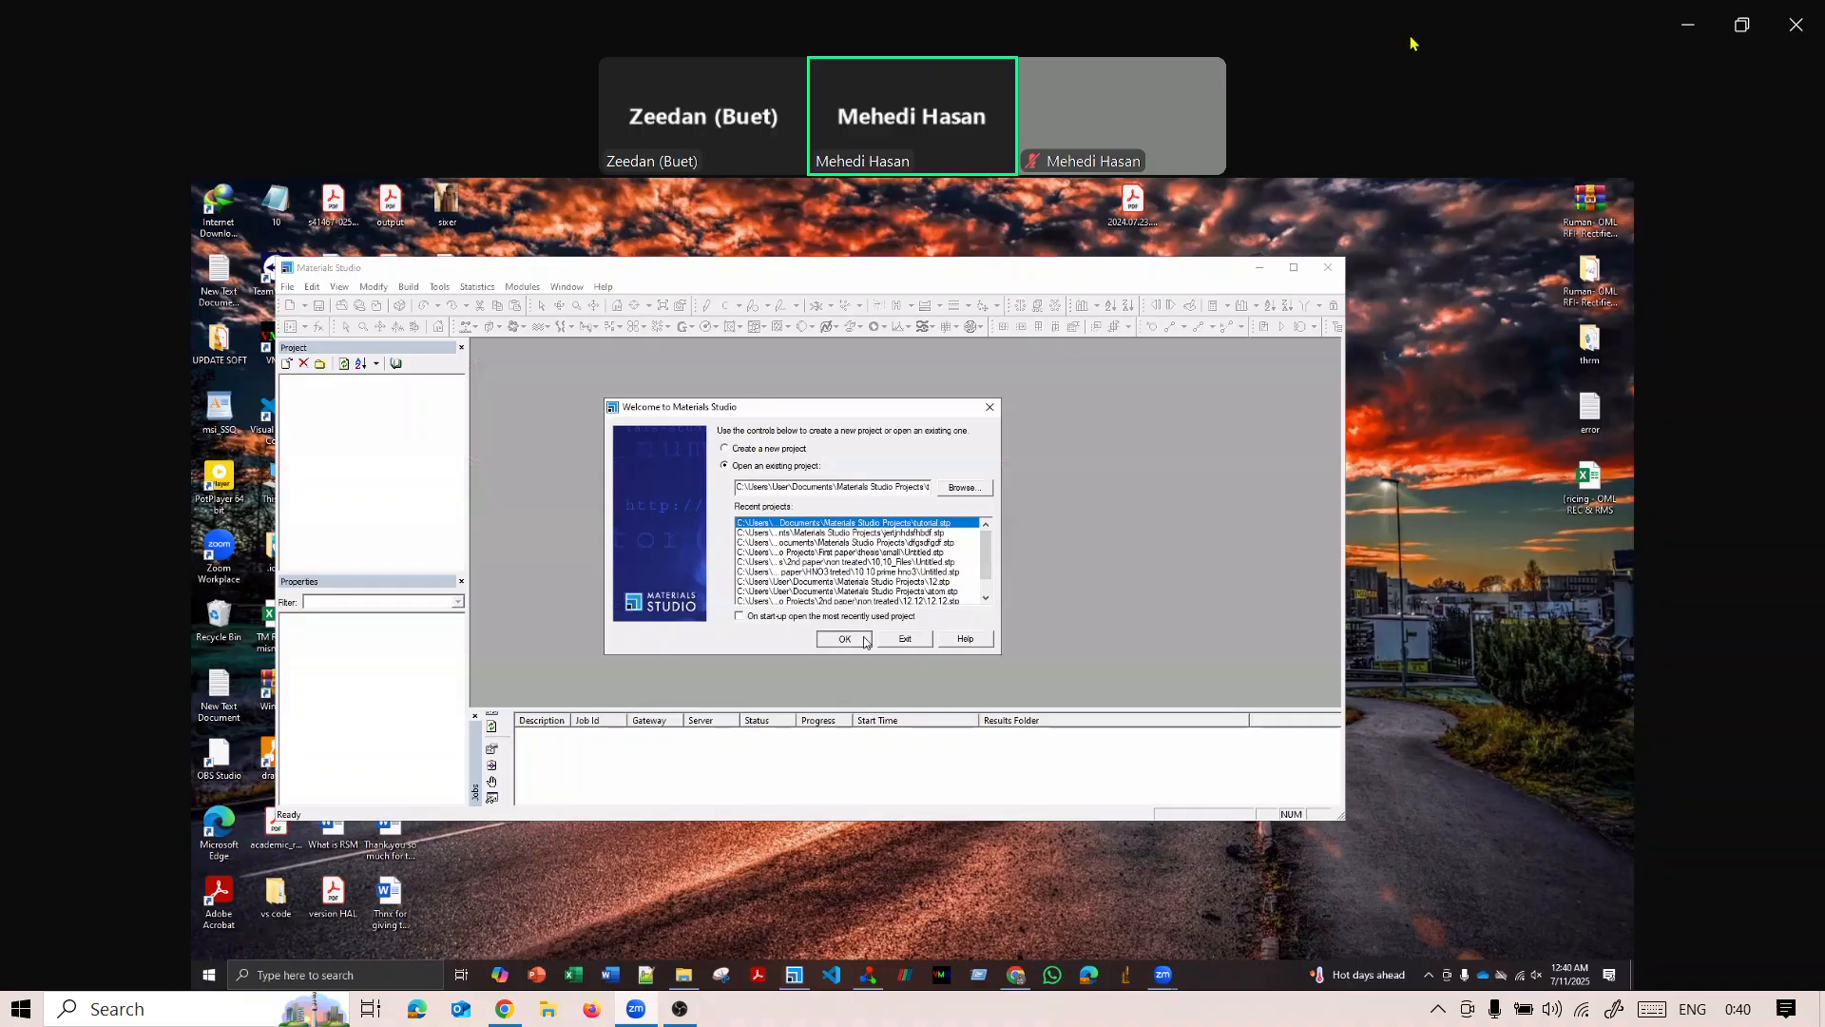
Open the existing tutorial project in Materials Studio and display its SWNT structure document.
click(864, 640)
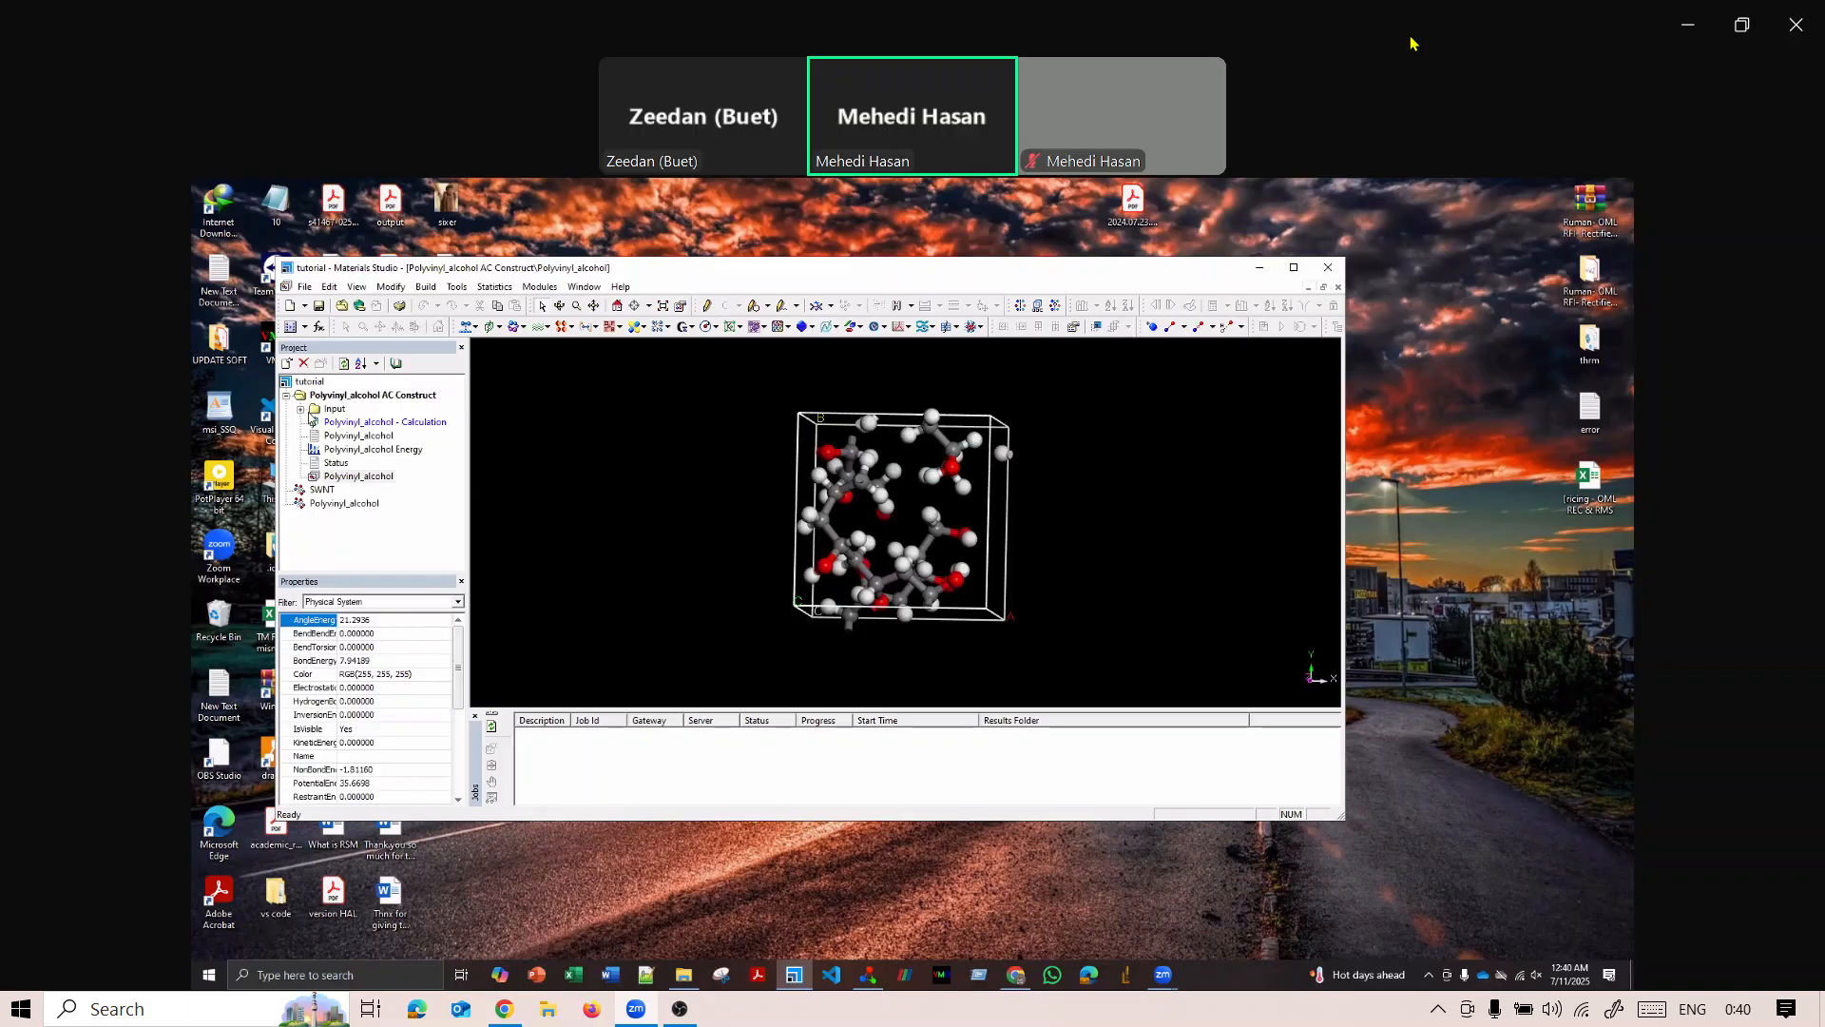
double_click(320, 491)
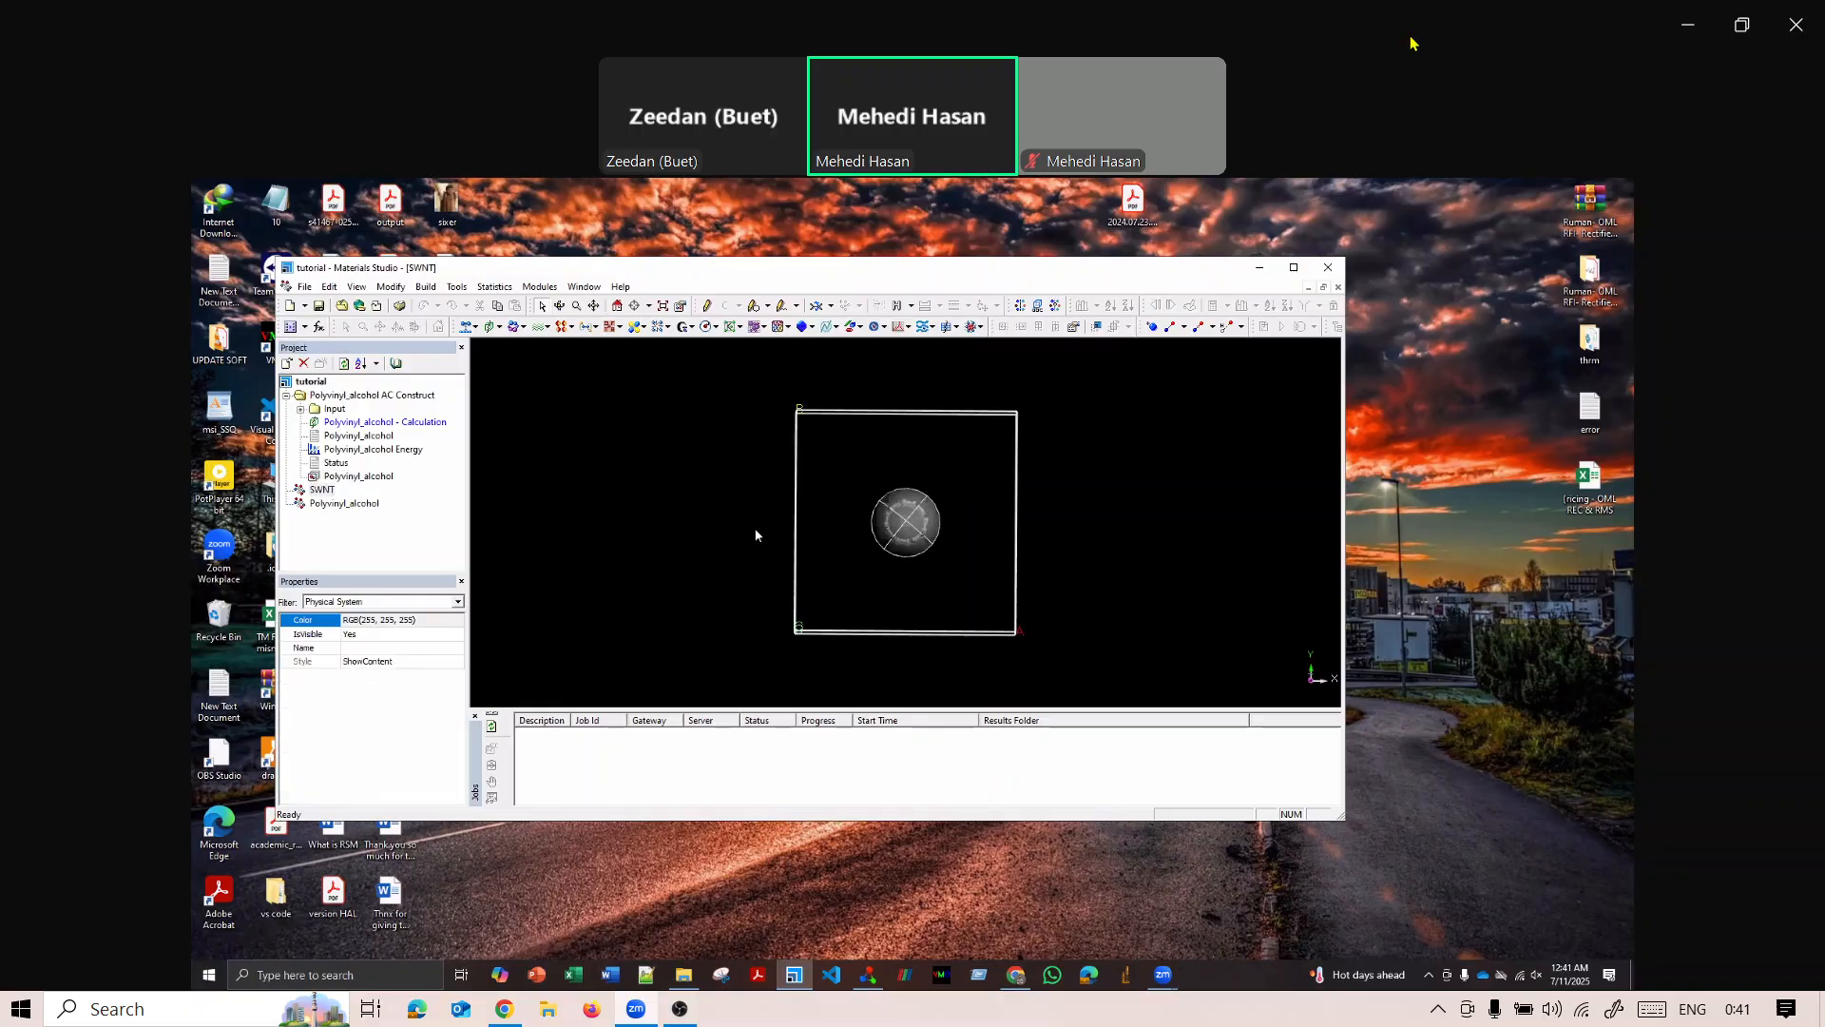
Set up an Amorphous Cell calculation for the SWNT structure with Packing as the task.
click(539, 286)
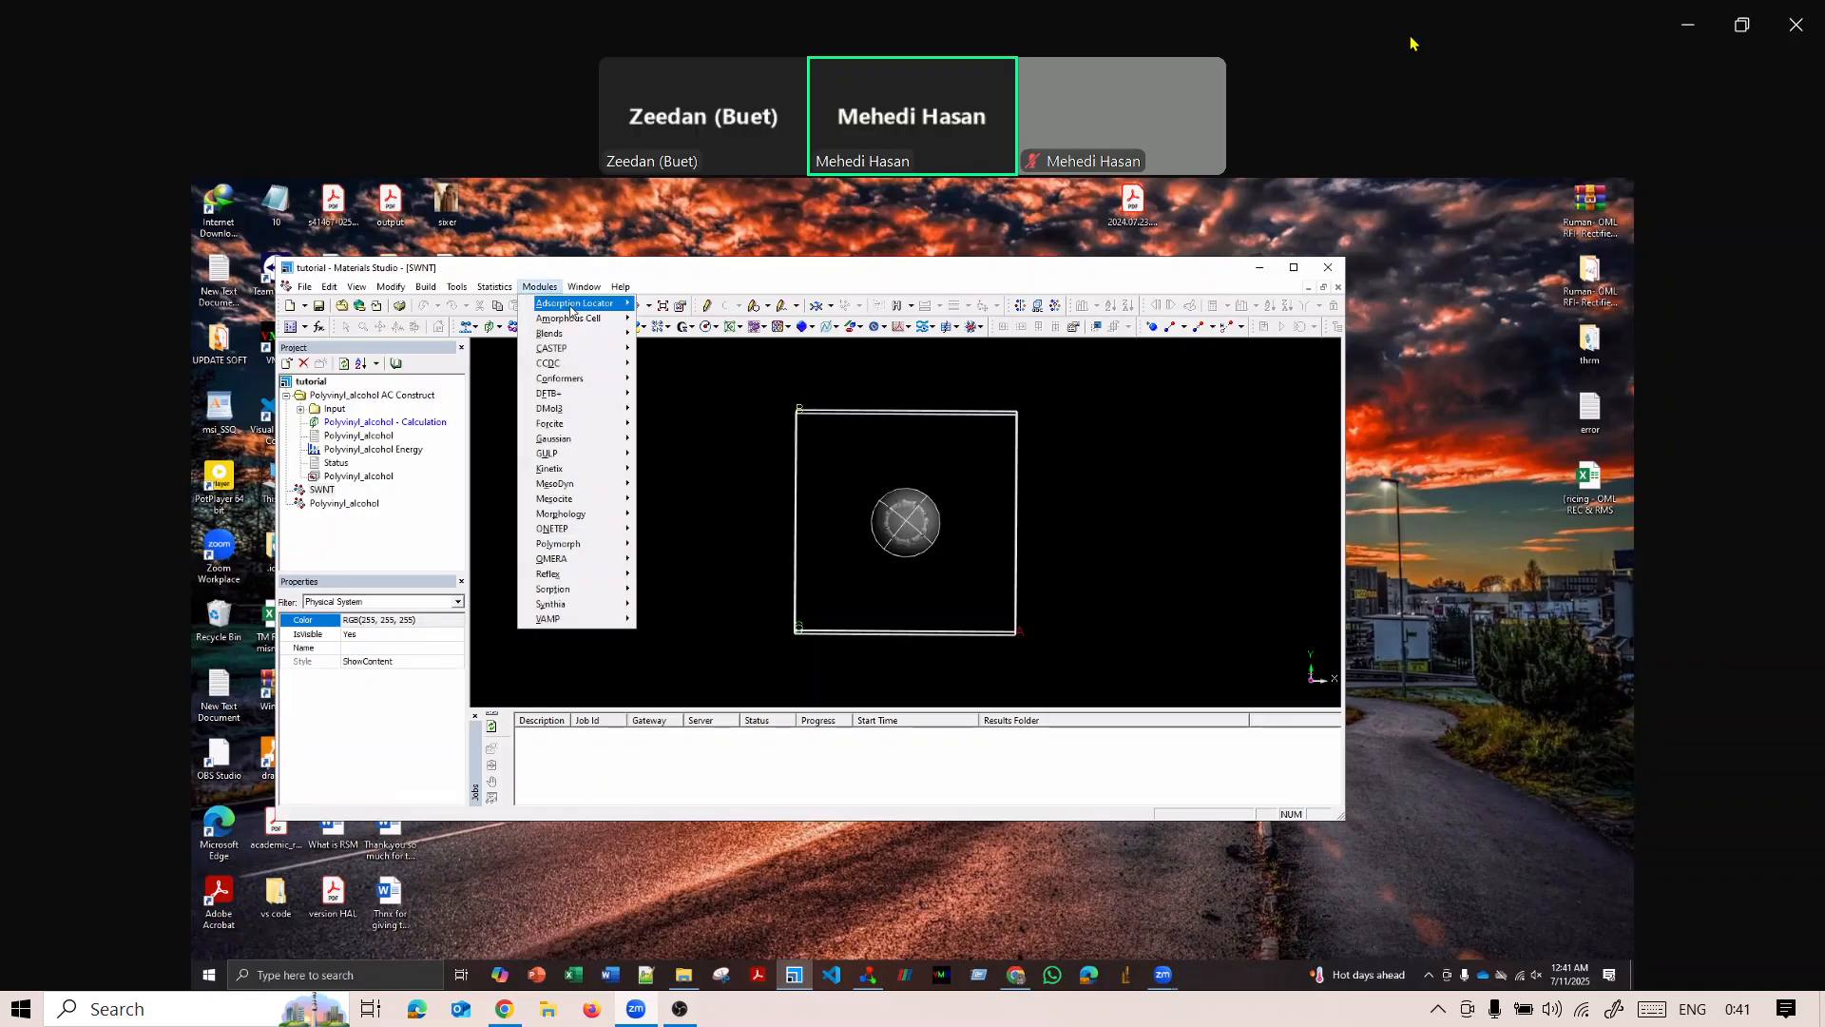
mouse_move(574, 320)
click(673, 319)
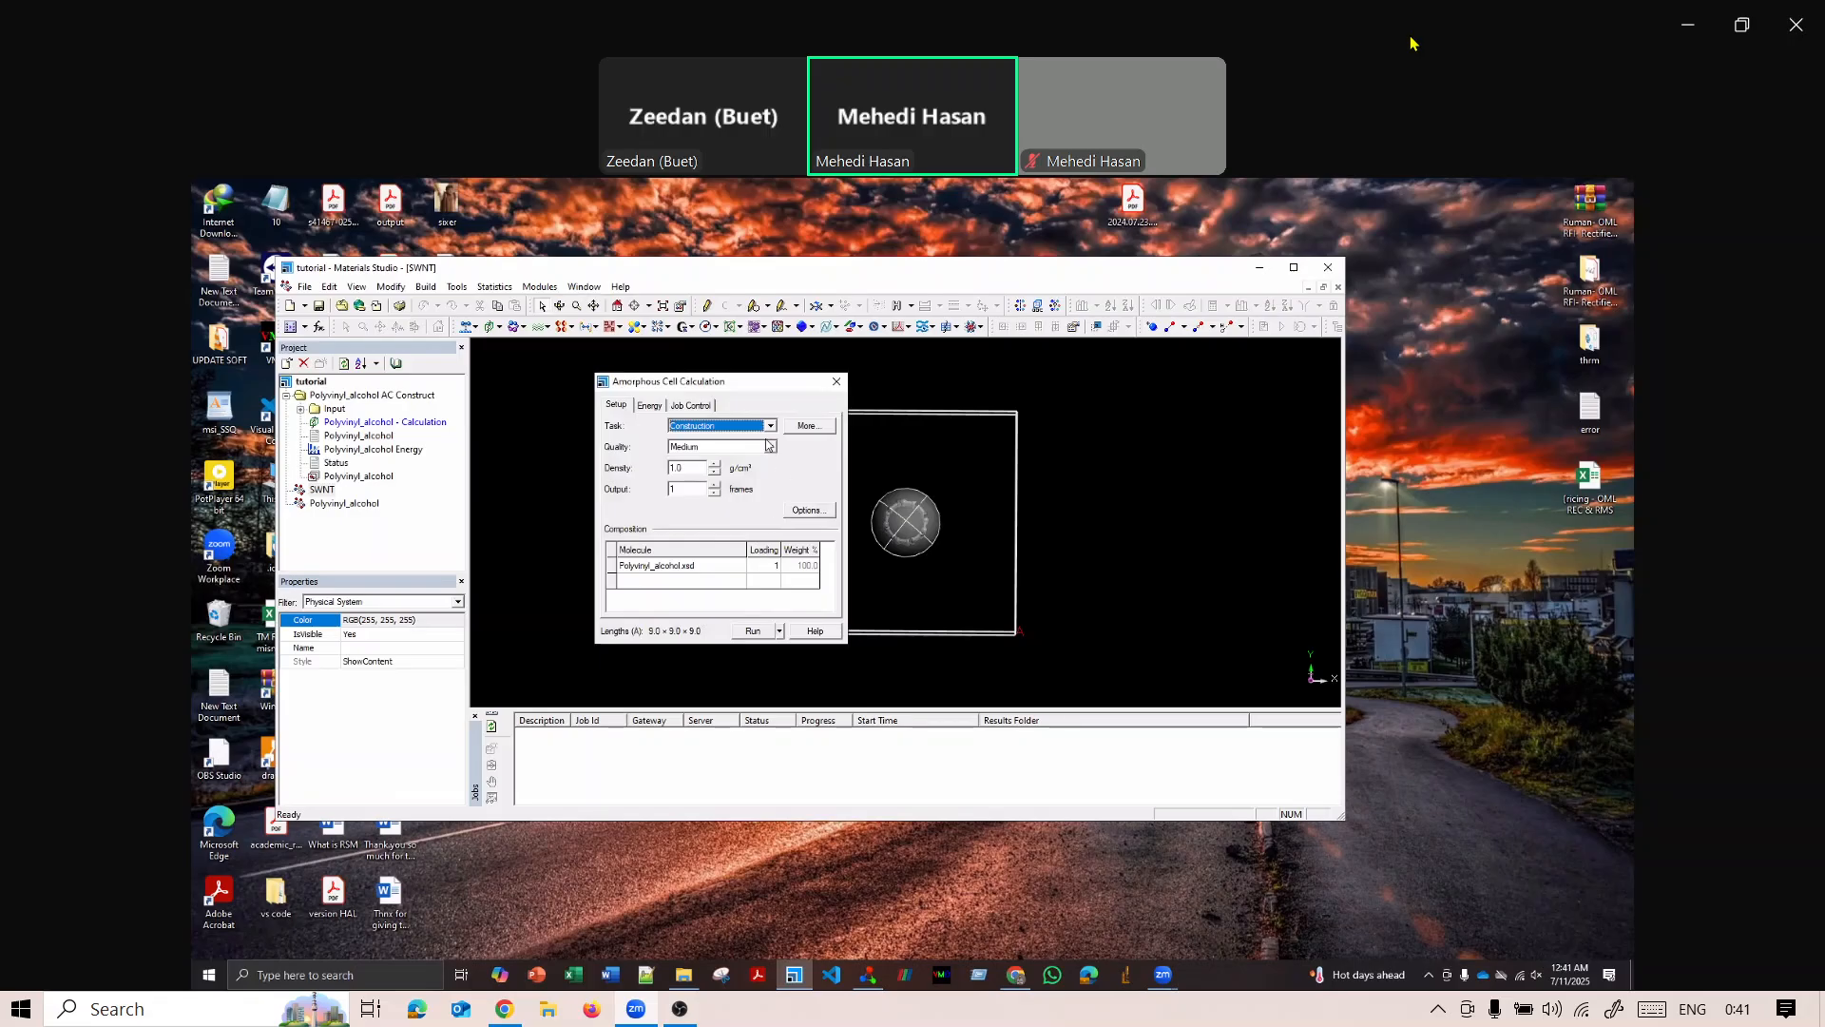
click(697, 468)
click(772, 426)
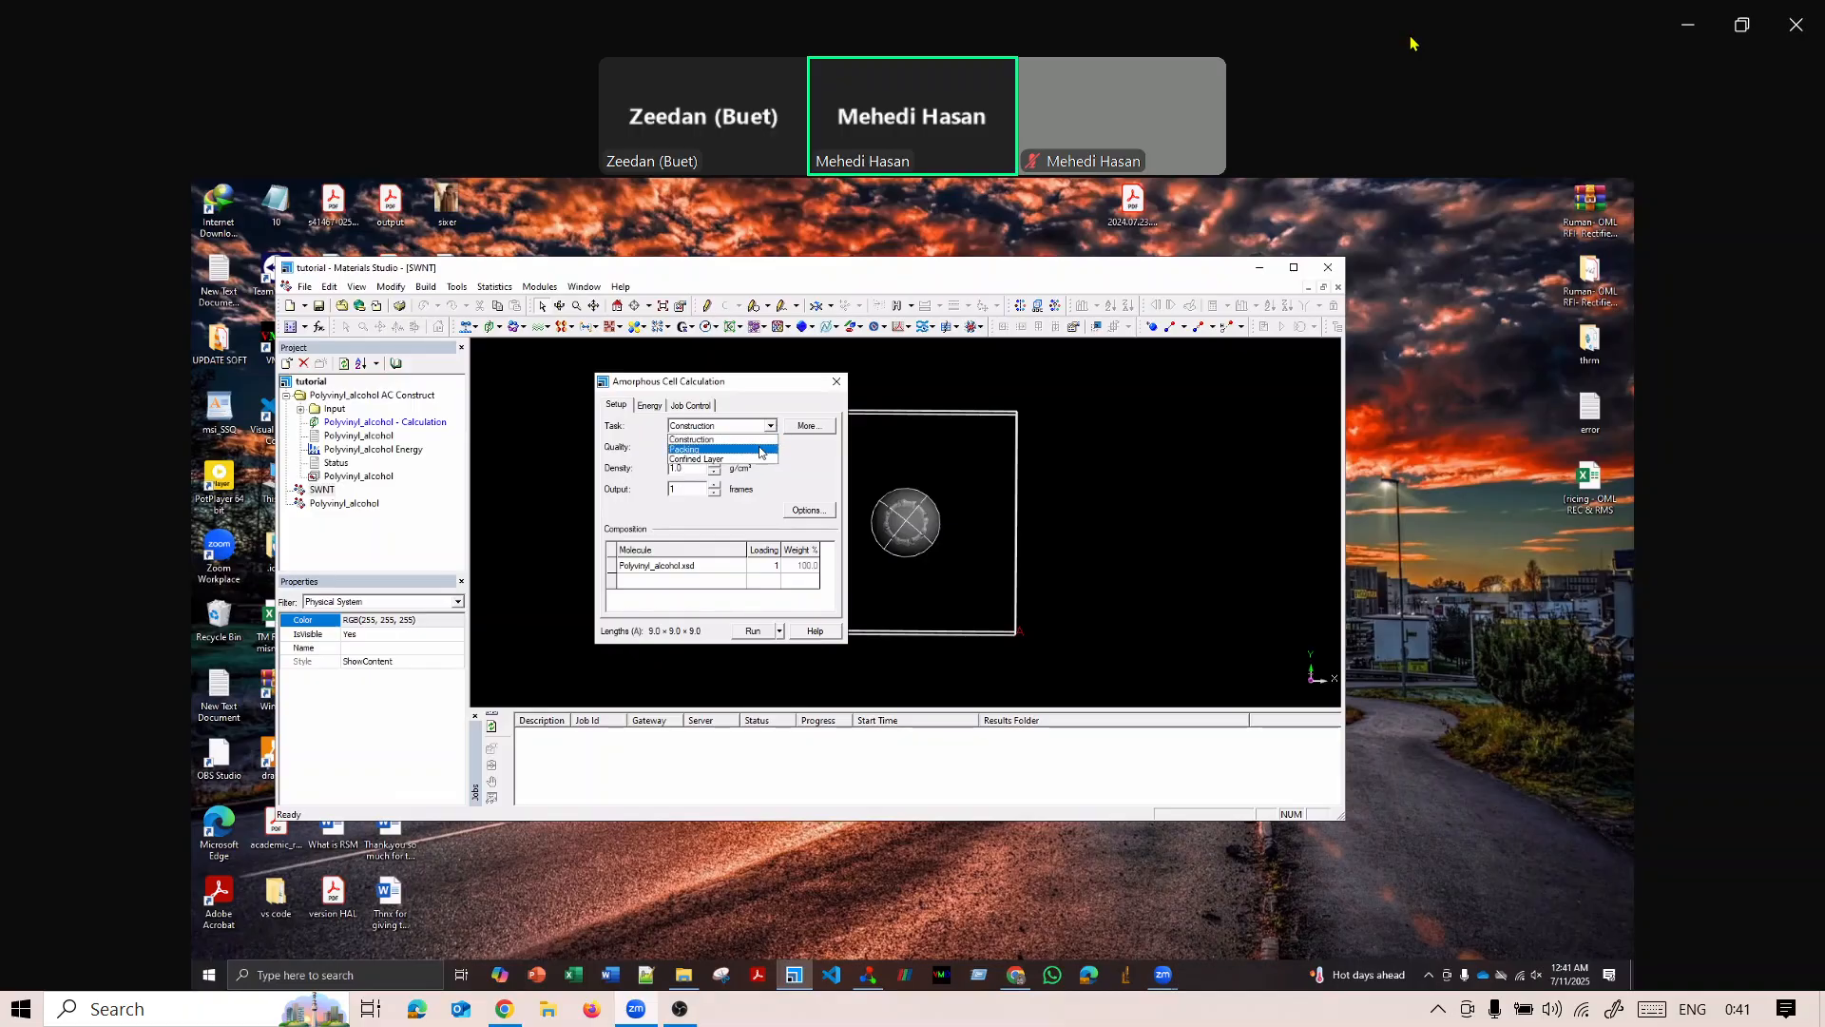
click(685, 449)
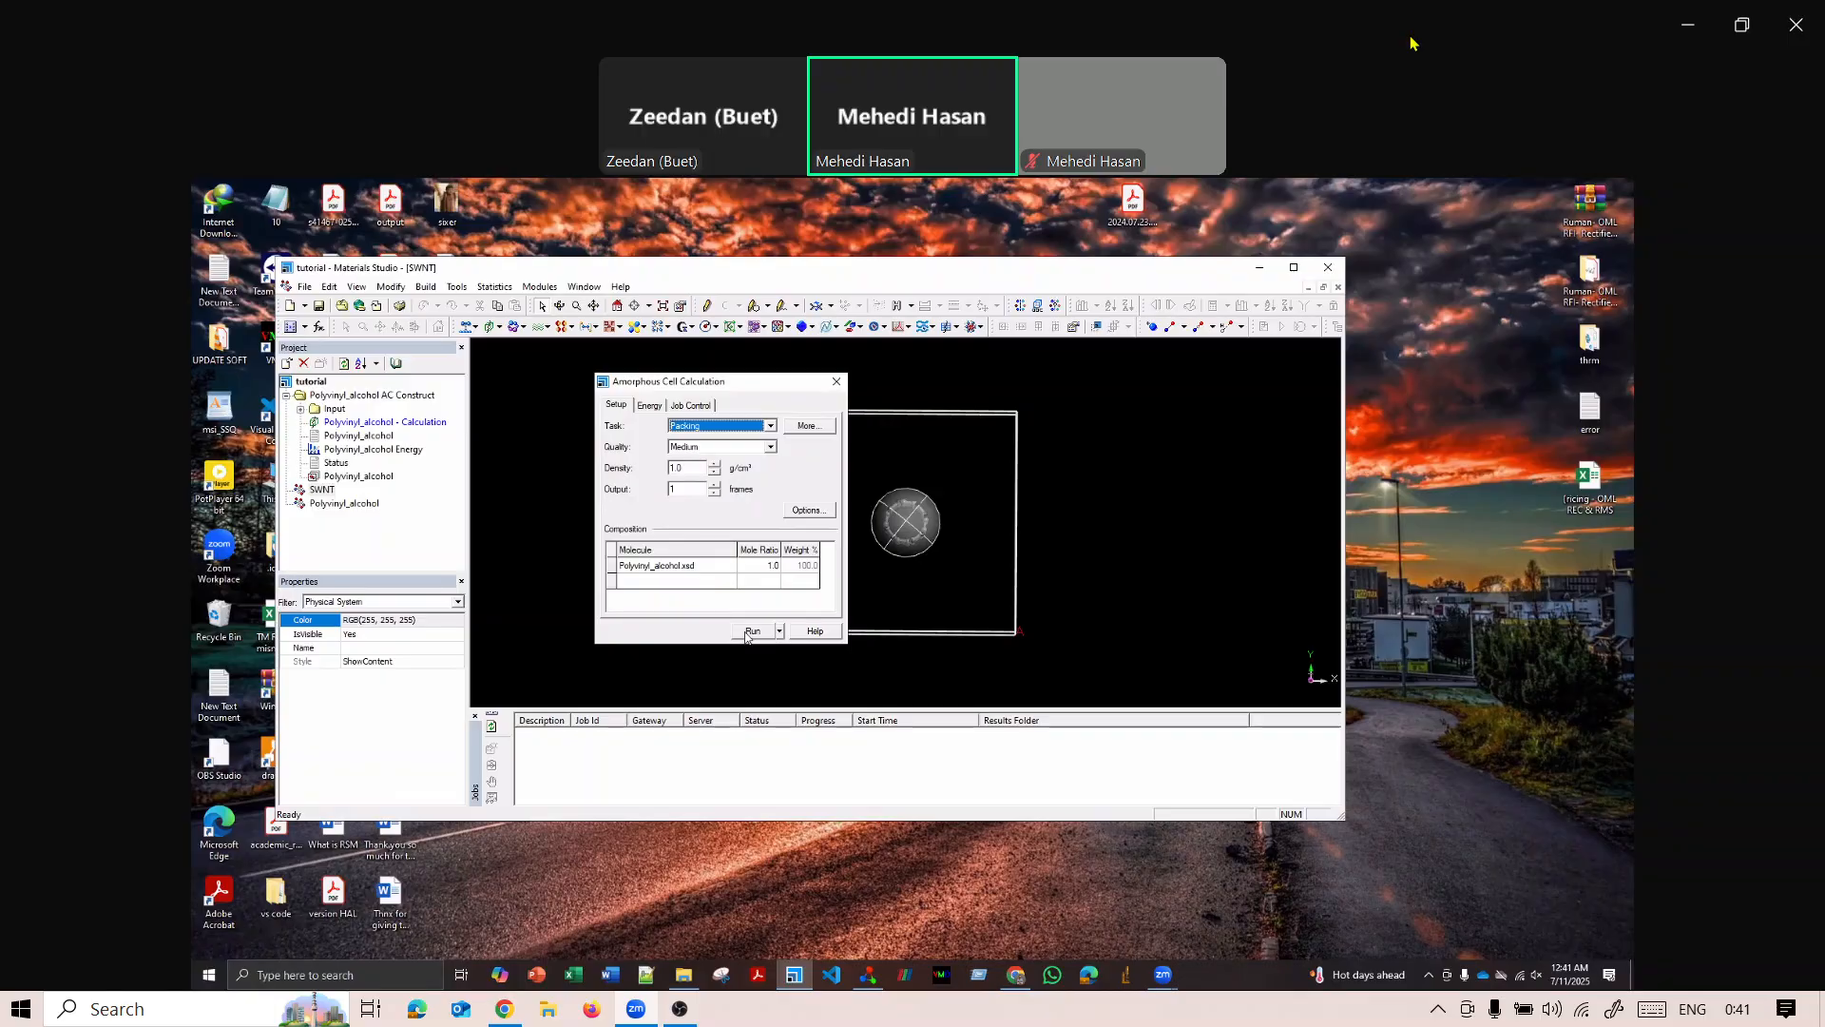
Review the Amorphous Cell options unchanged, and run the packing calculation of Polyvinyl_alcohol.xsd into the SWNT cell.
click(808, 510)
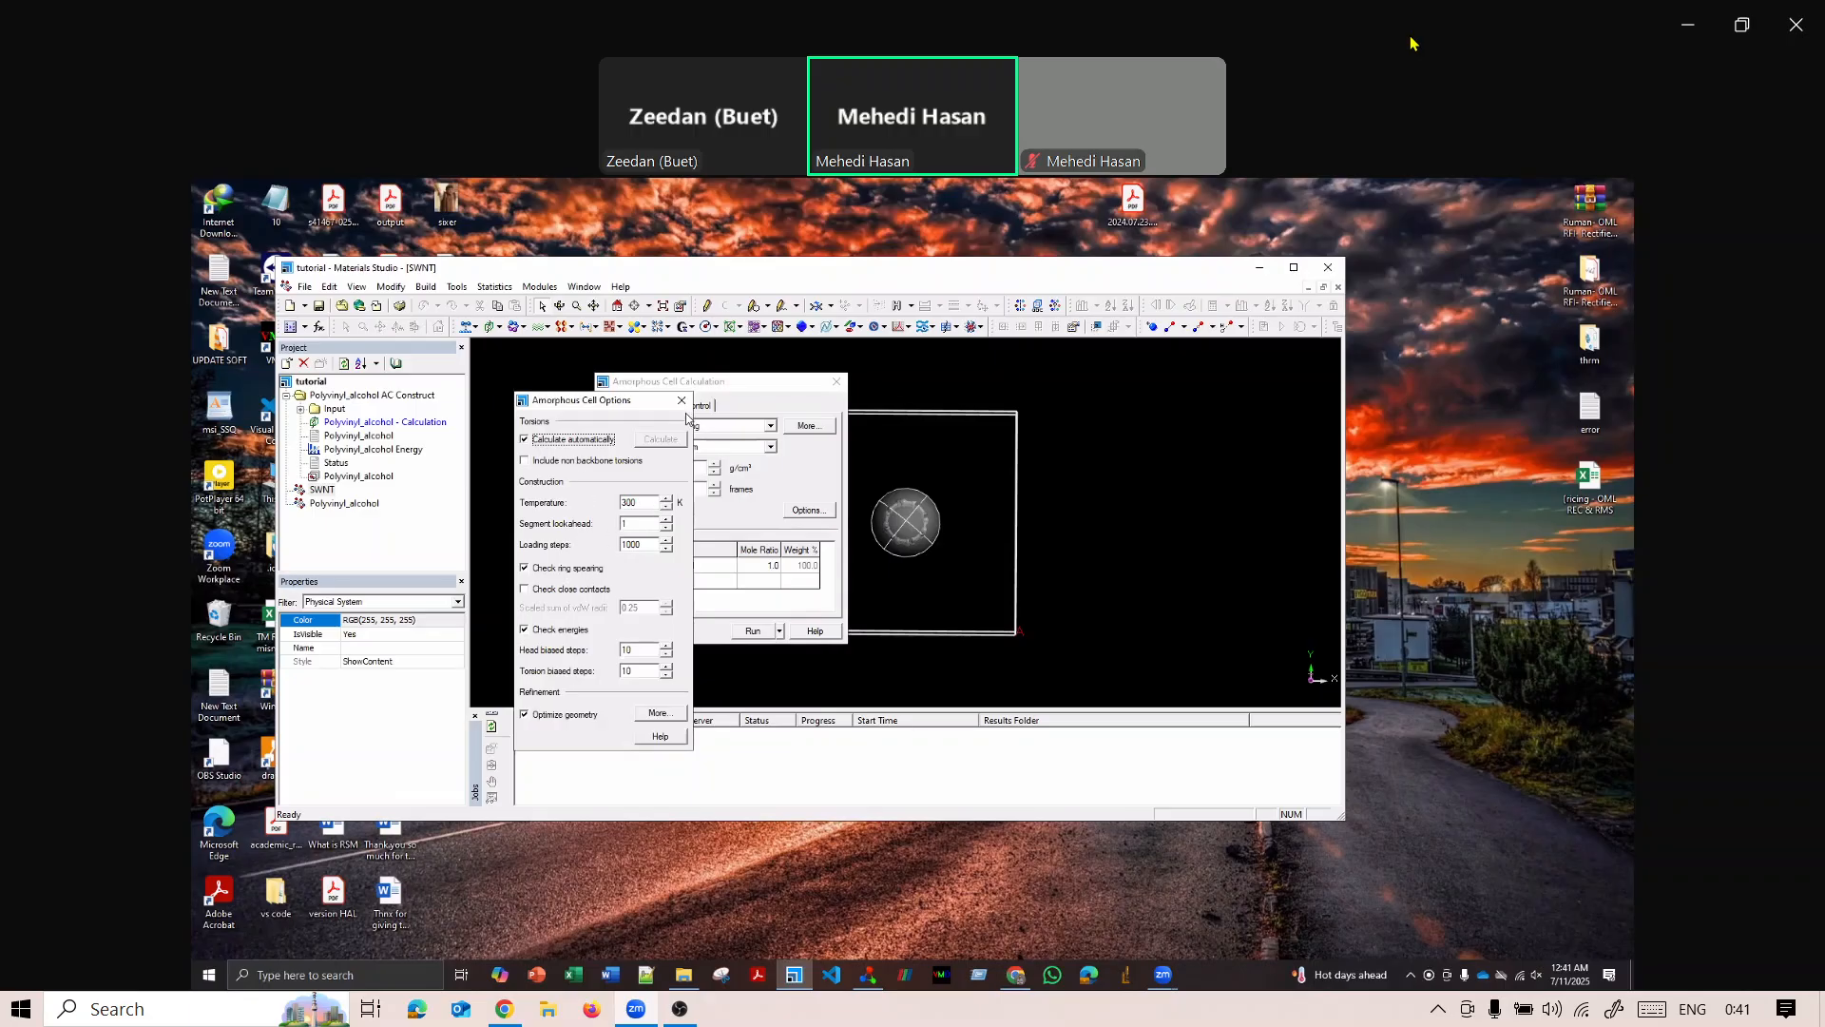
click(681, 402)
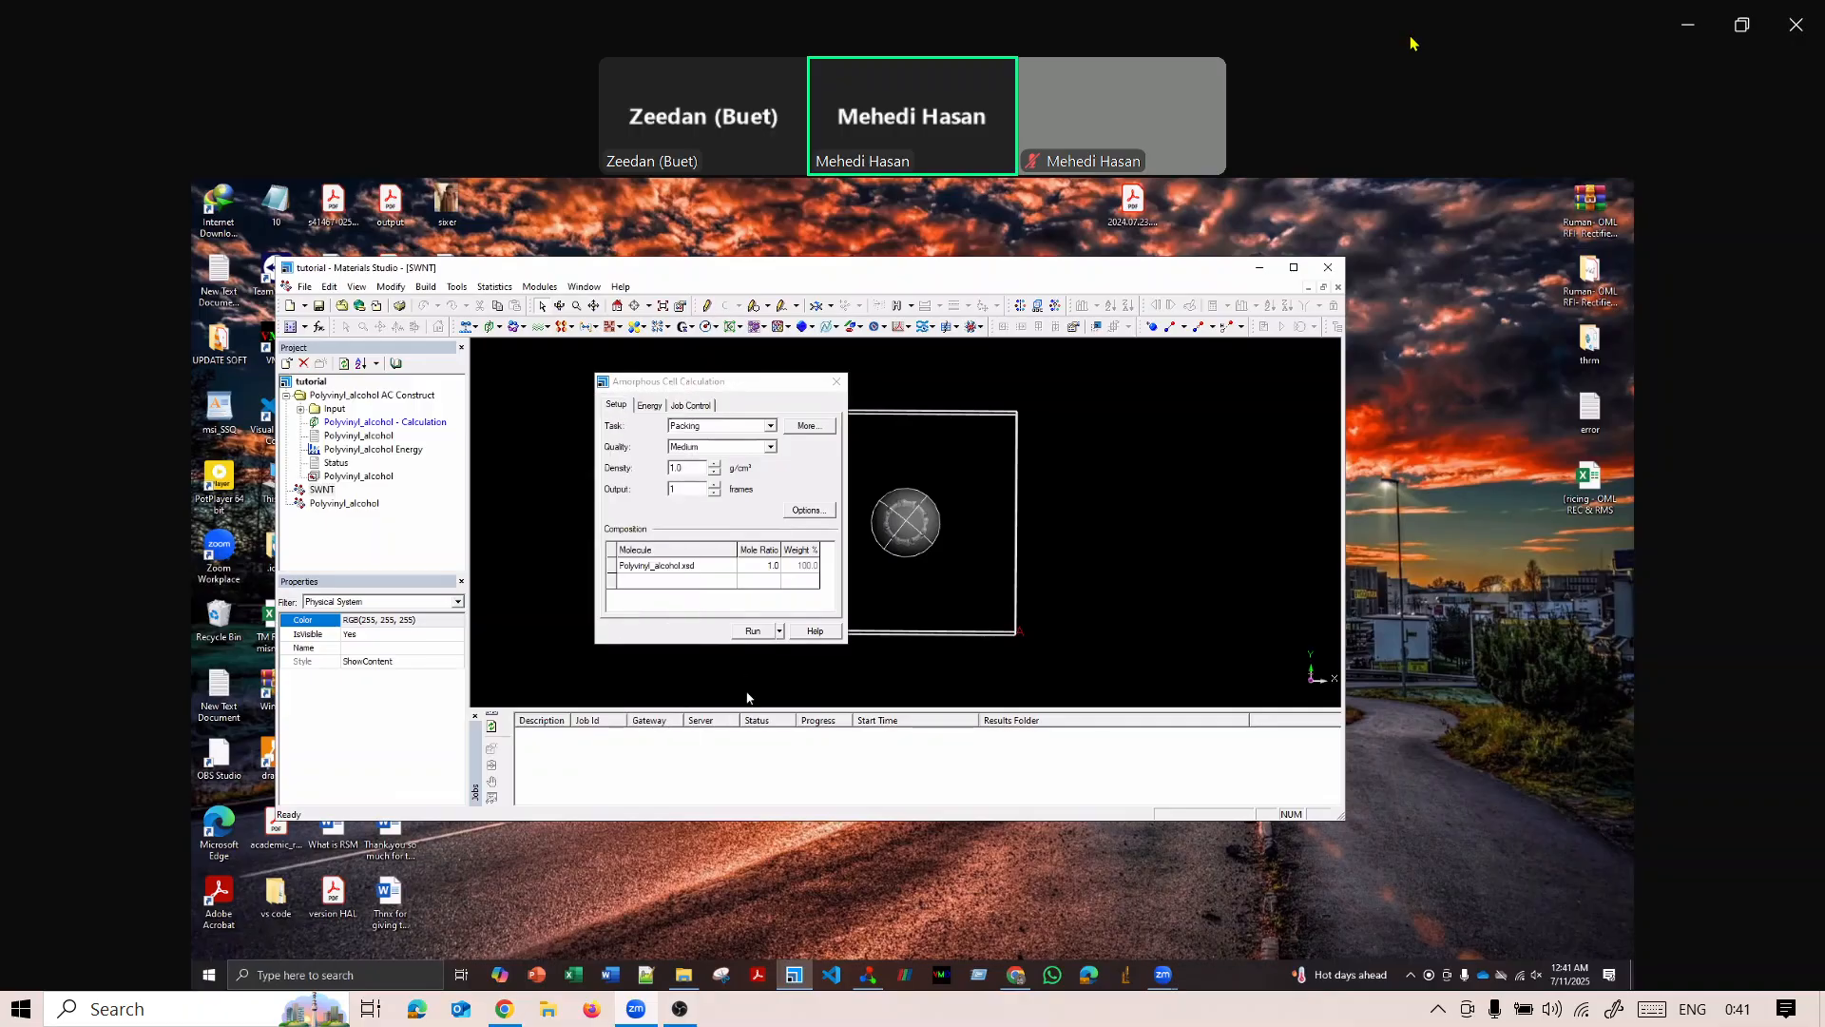
click(751, 633)
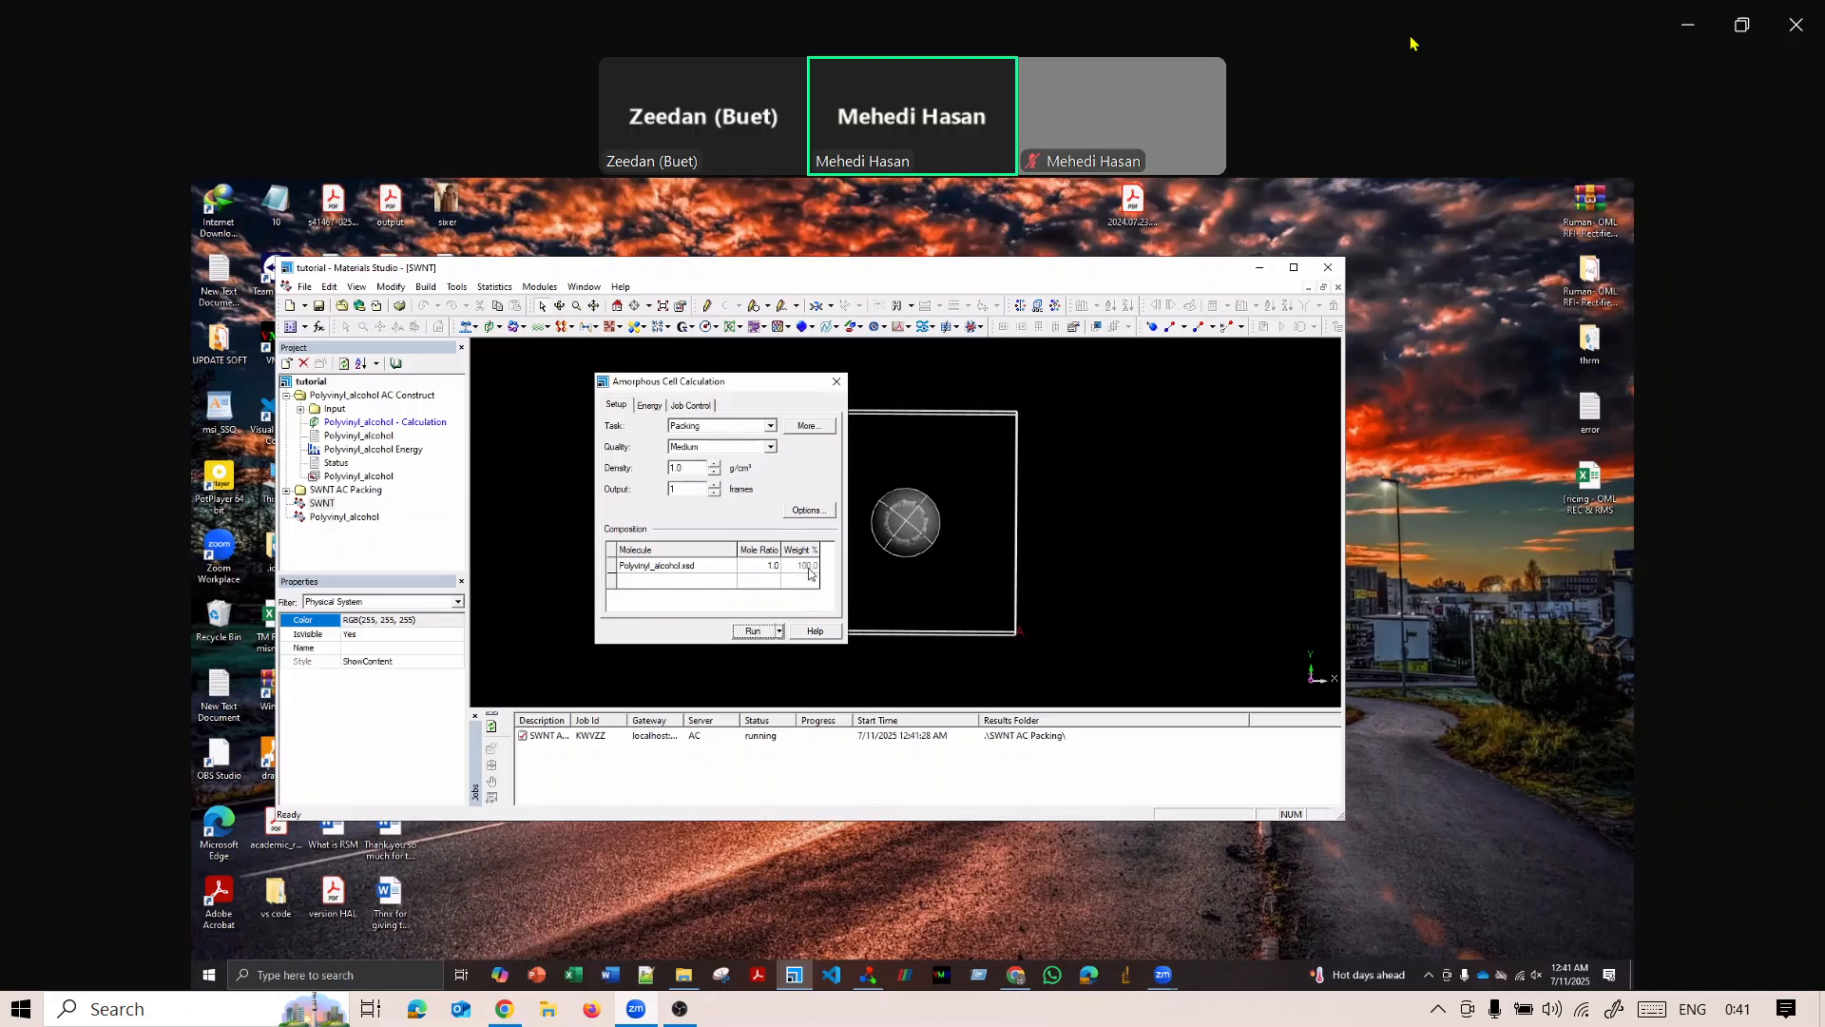
click(836, 387)
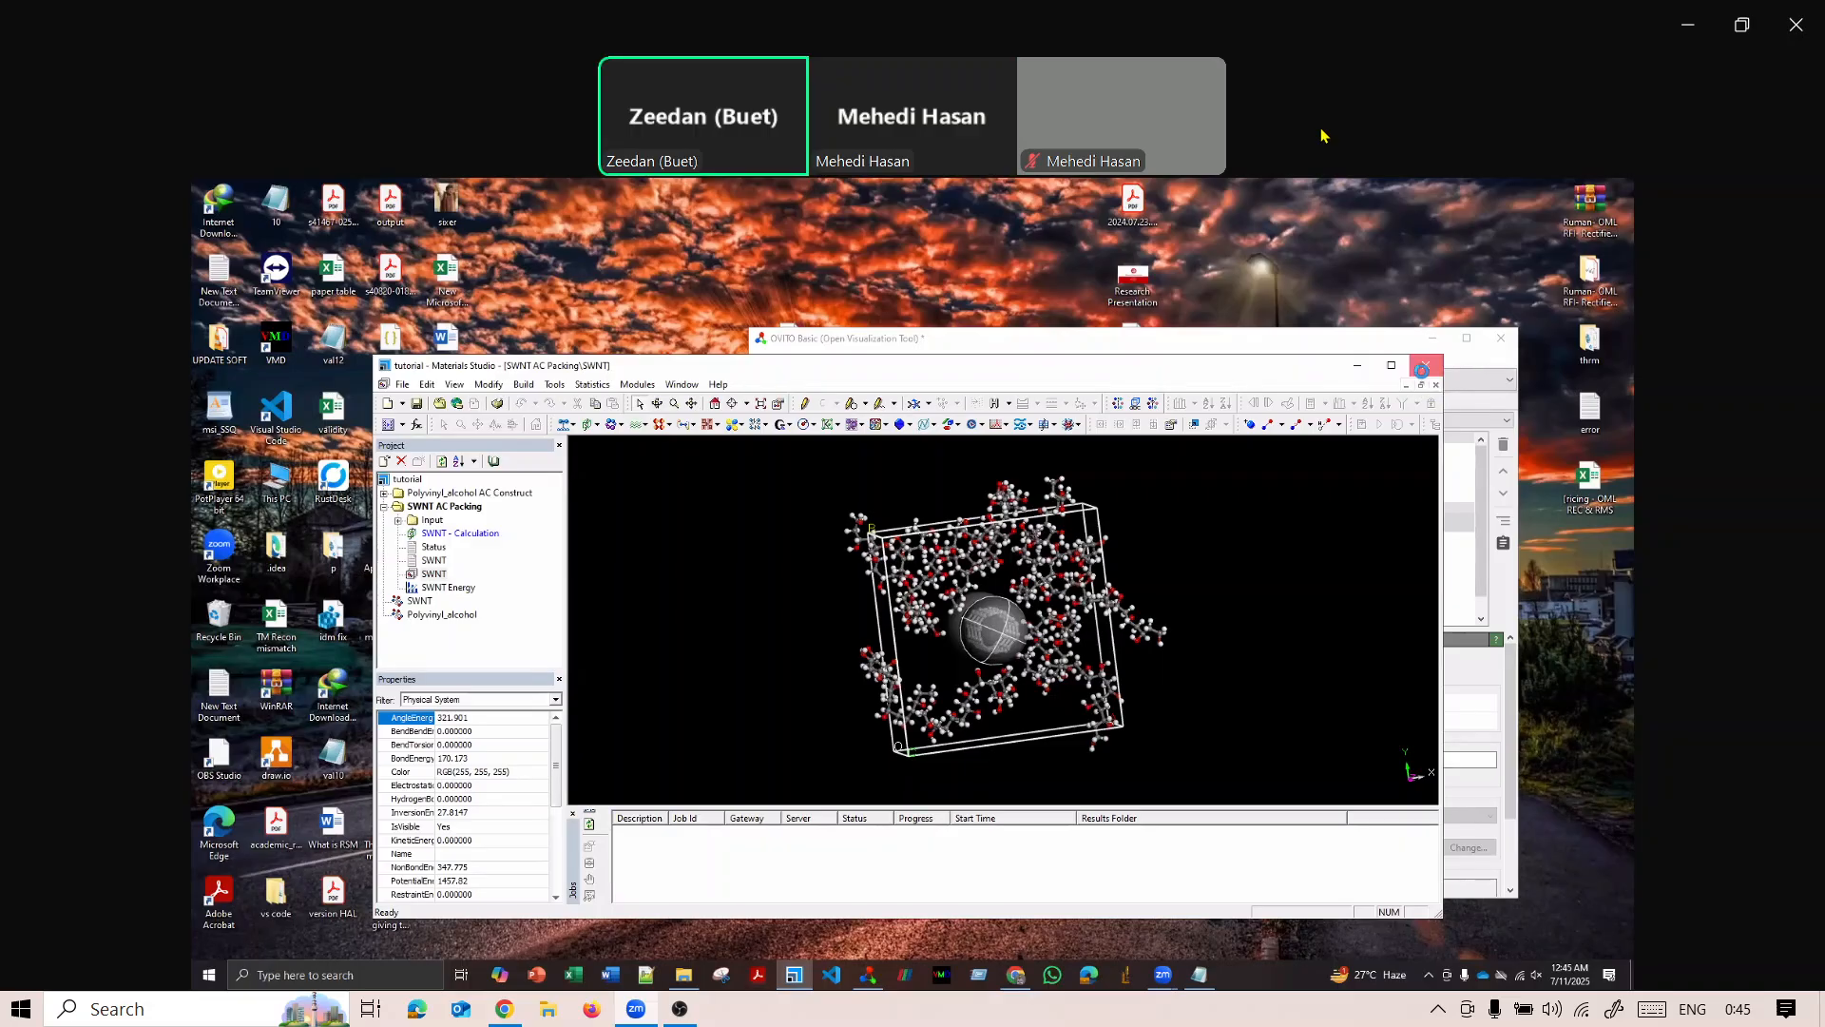
click(680, 1008)
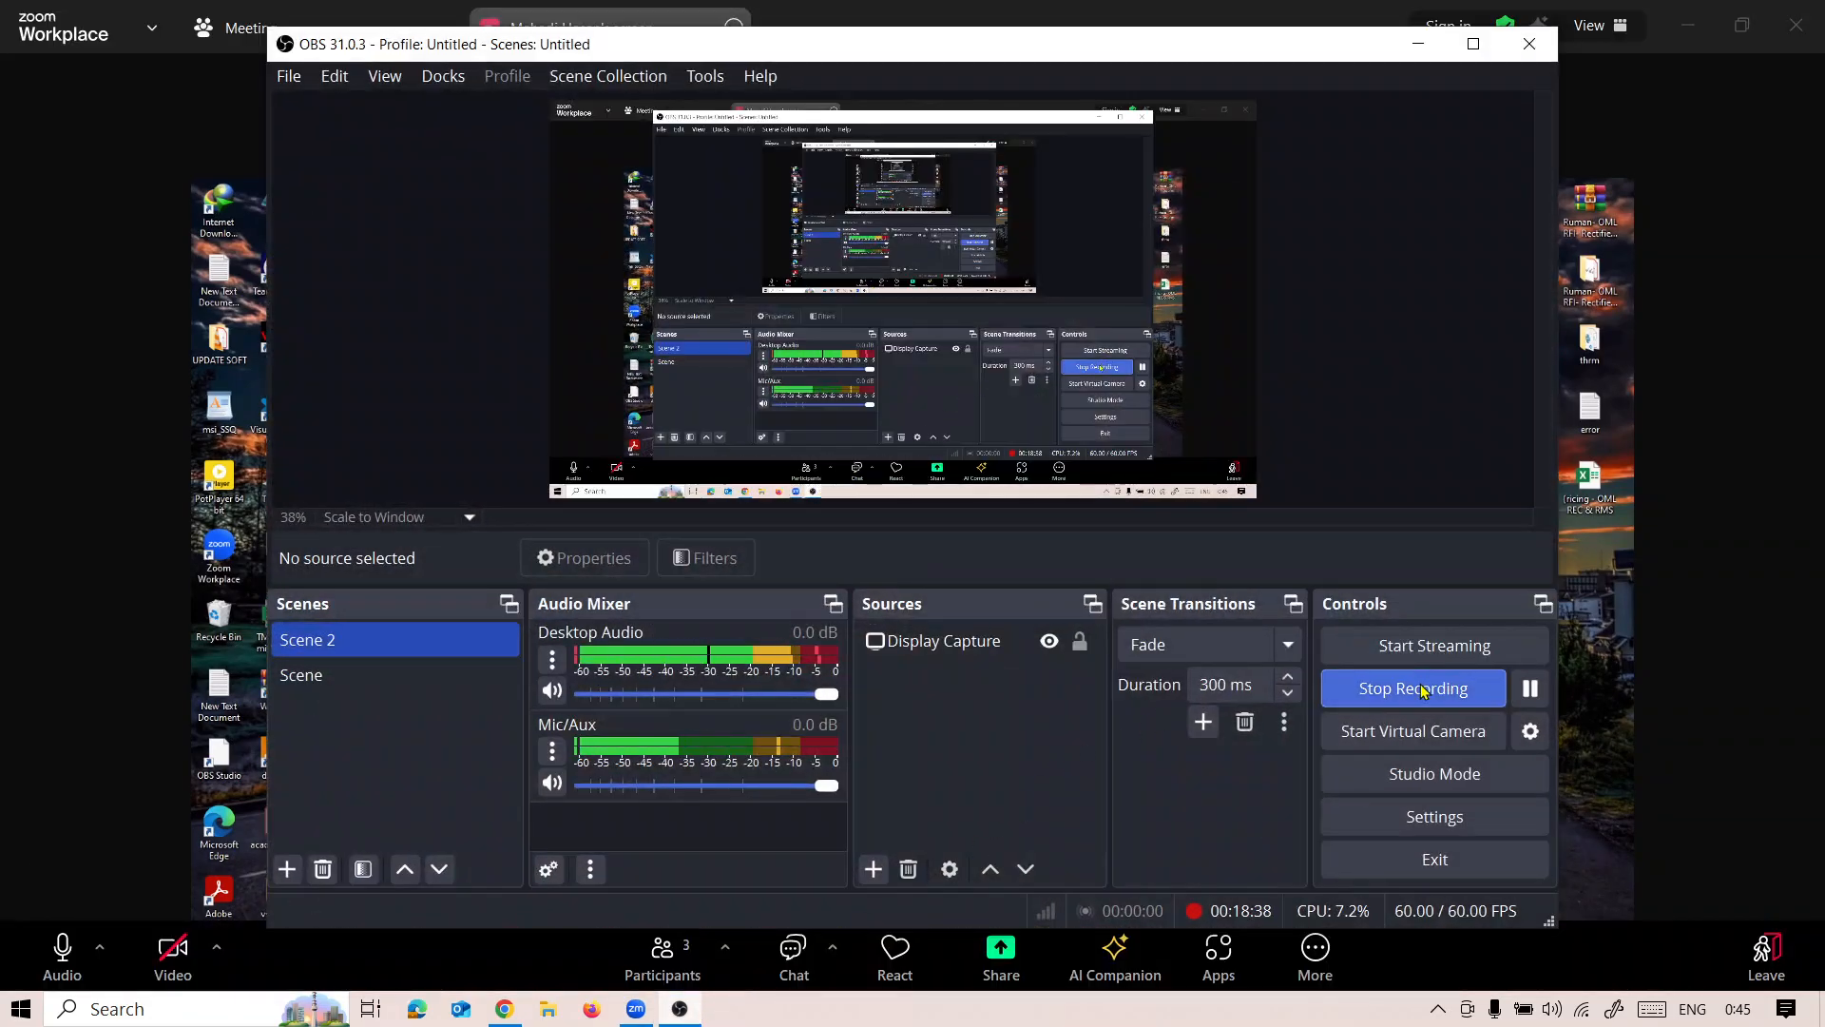